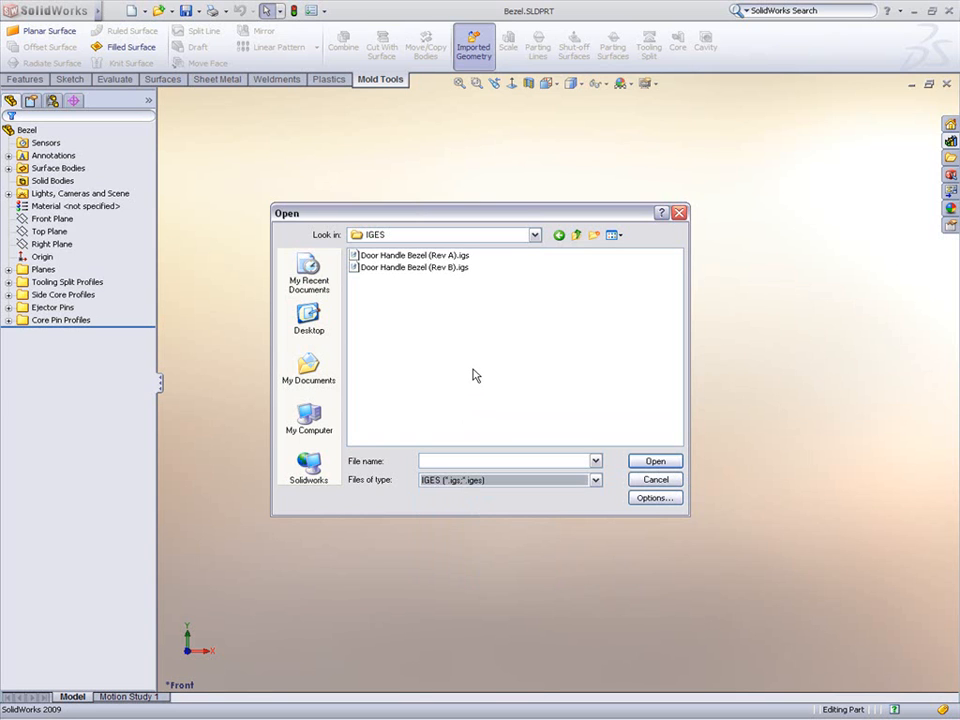
Step: Review the IGES import options and import Door Handle Bezel (Rev A).igs
left_click(650, 497)
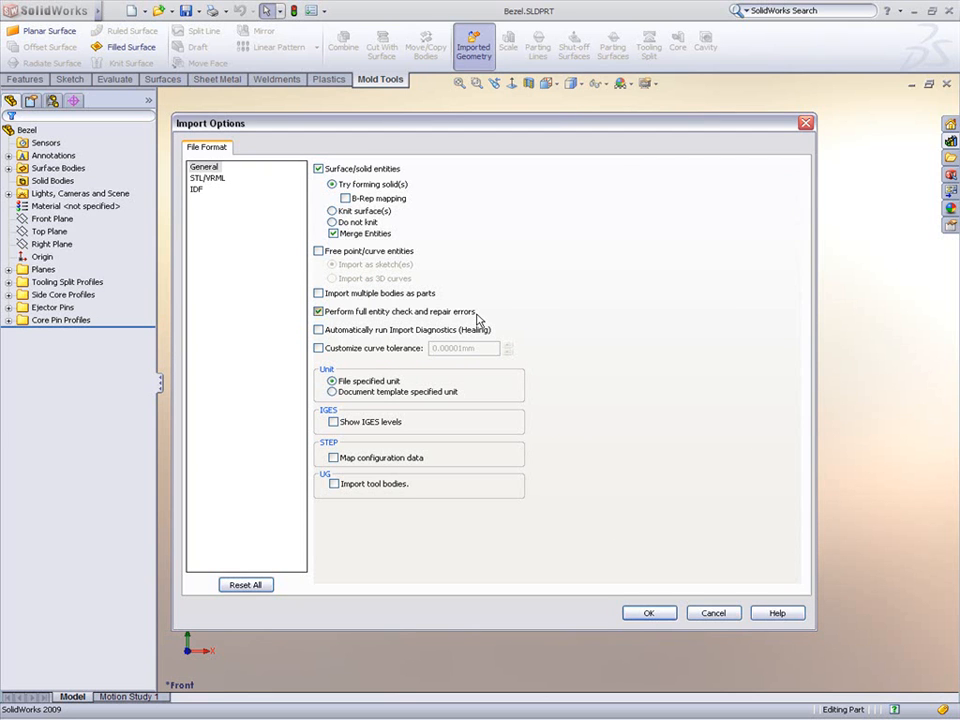
left_click(645, 612)
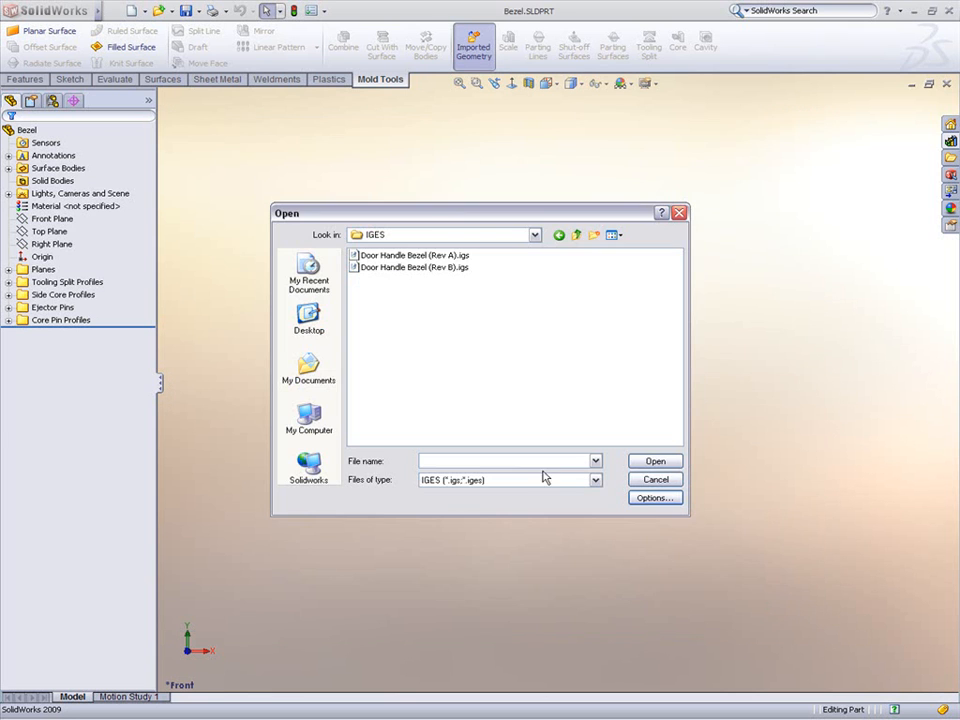
double_click(431, 256)
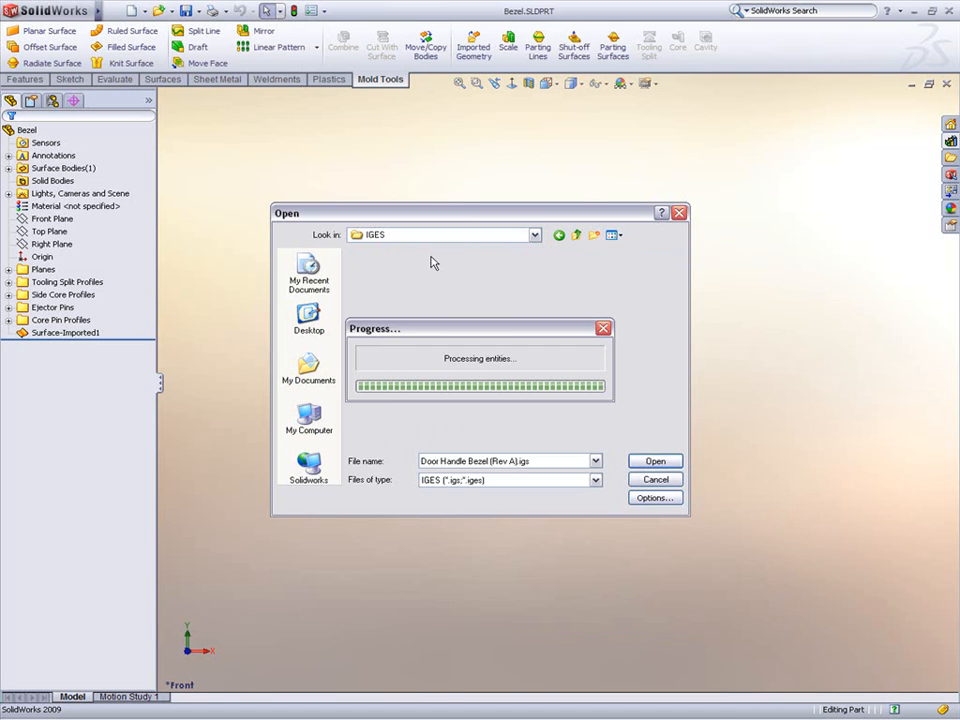
Step: Switch the model display to shaded with edges and inspect the imported part
left_click(571, 84)
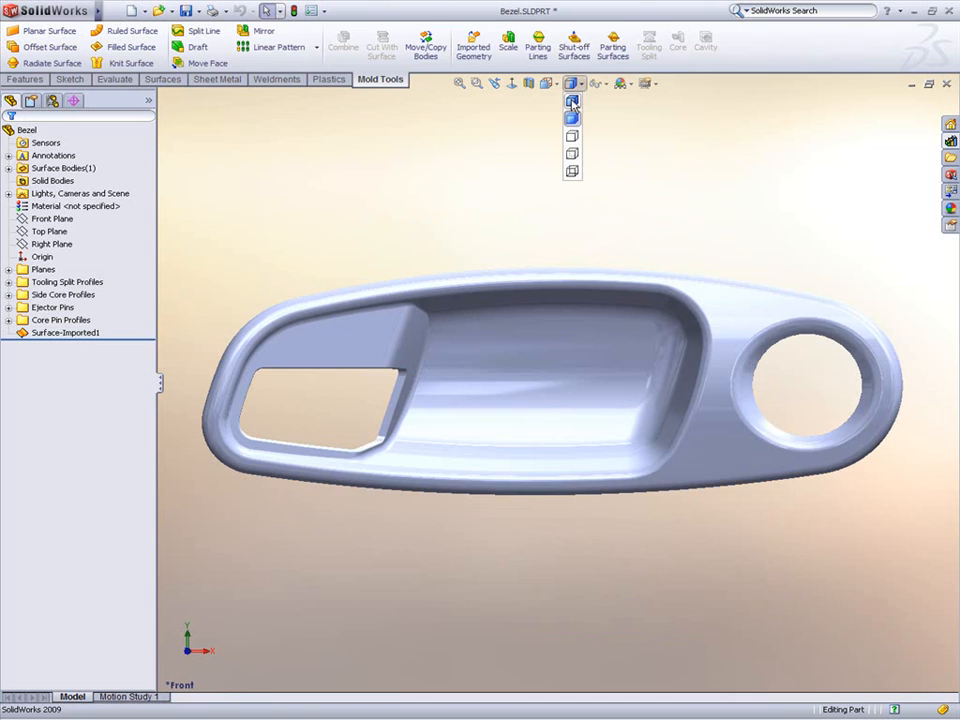
left_click(572, 102)
middle_click_drag(769, 236, 696, 482)
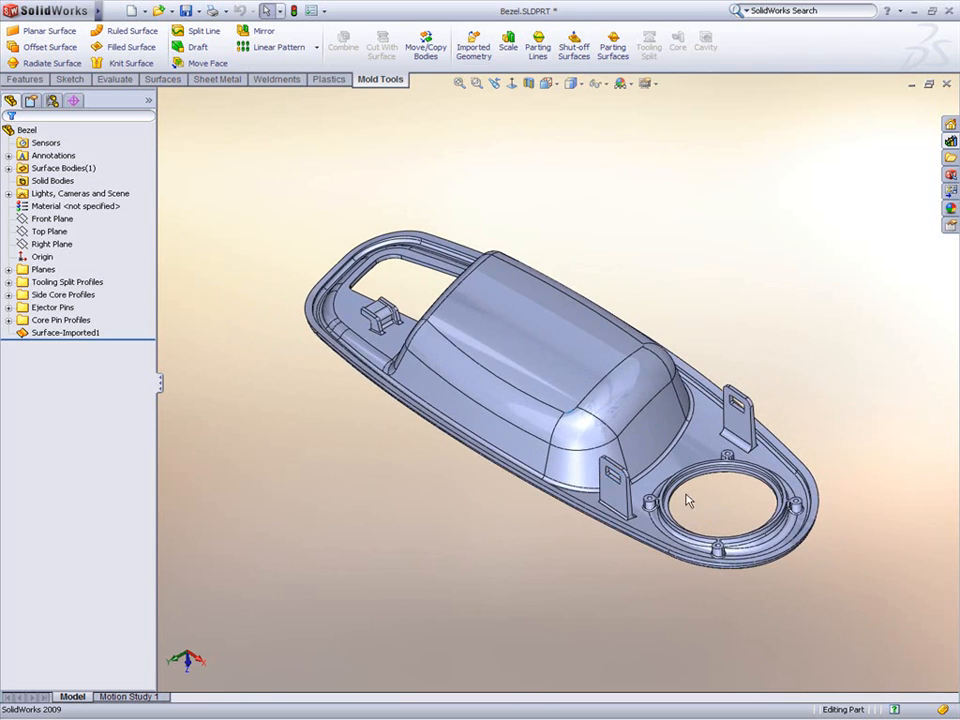
scroll(692, 475, "down", 5)
scroll(687, 467, "down", 2)
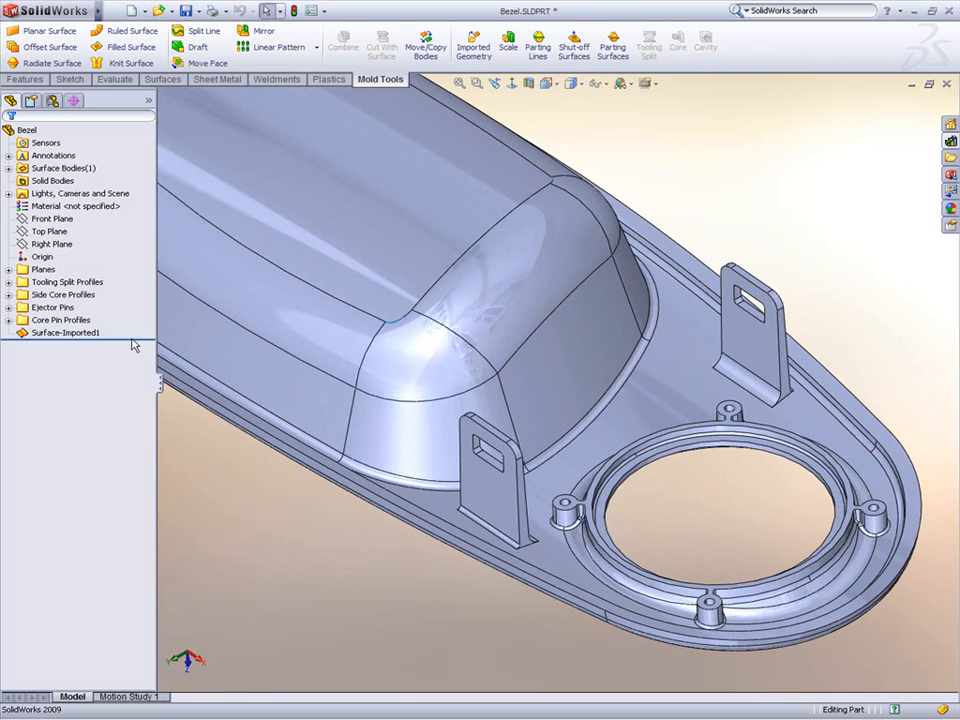
Step: Open Import Diagnostics for the Surface-Imported1 feature
left_click(81, 335)
right_click(81, 335)
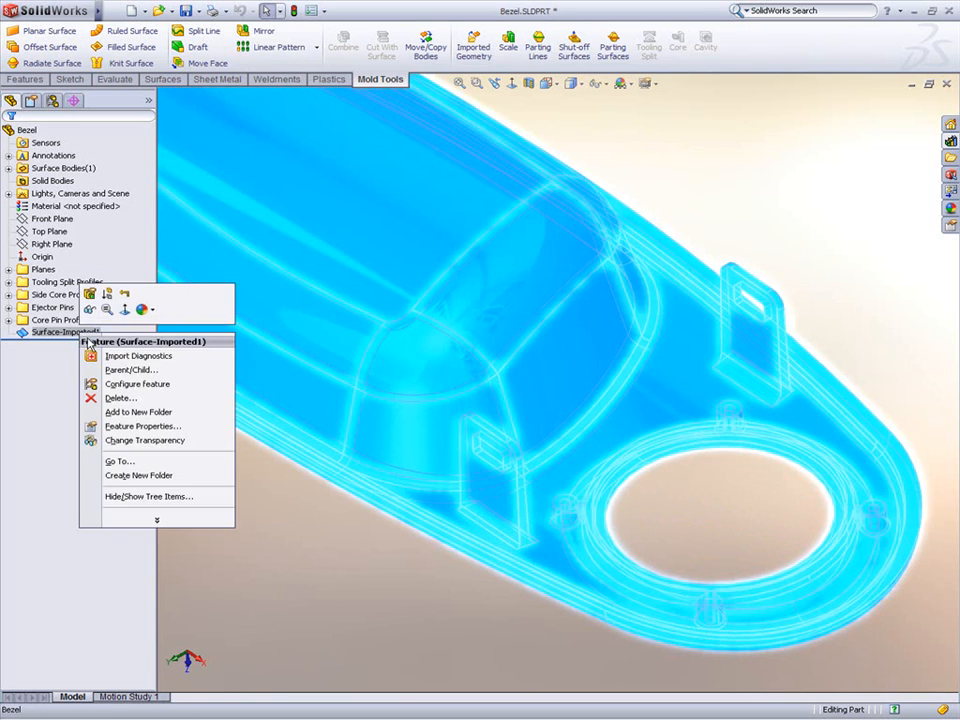
left_click(138, 356)
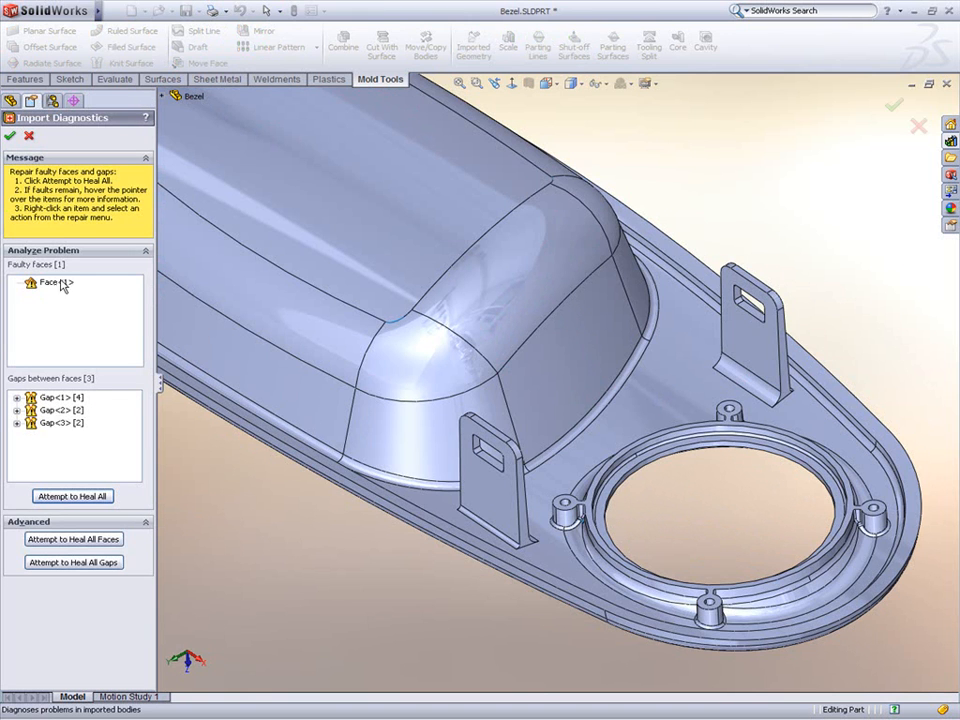
mouse_move(63, 286)
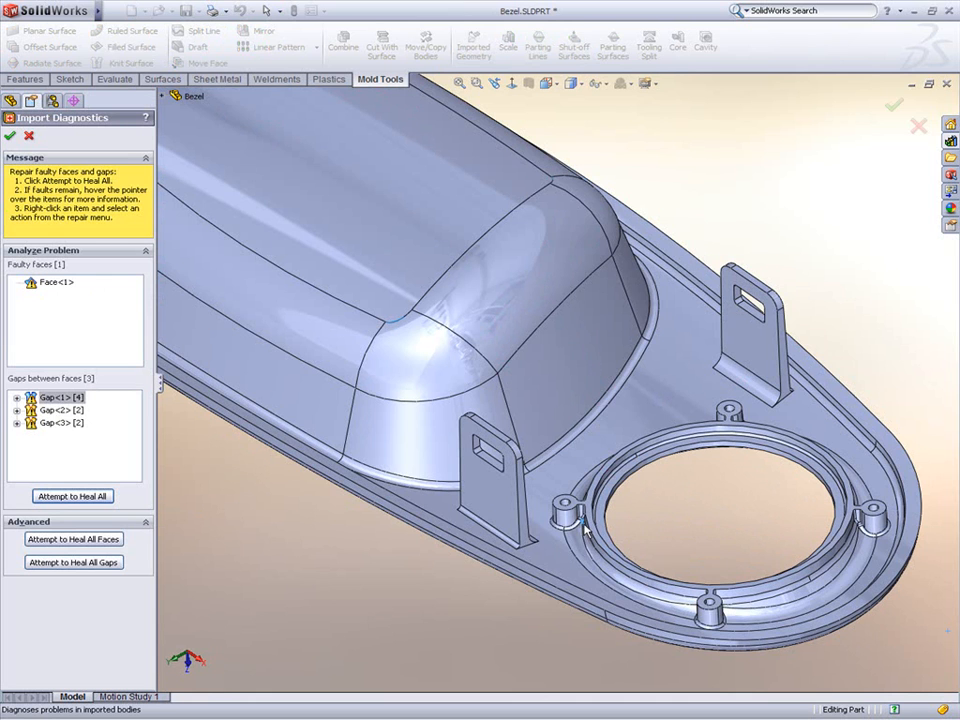
Step: Inspect the faulty face and gaps with the magnifier, then attempt to heal all of them
key("g")
scroll(583, 530, "down", 5)
scroll(584, 538, "down", 4)
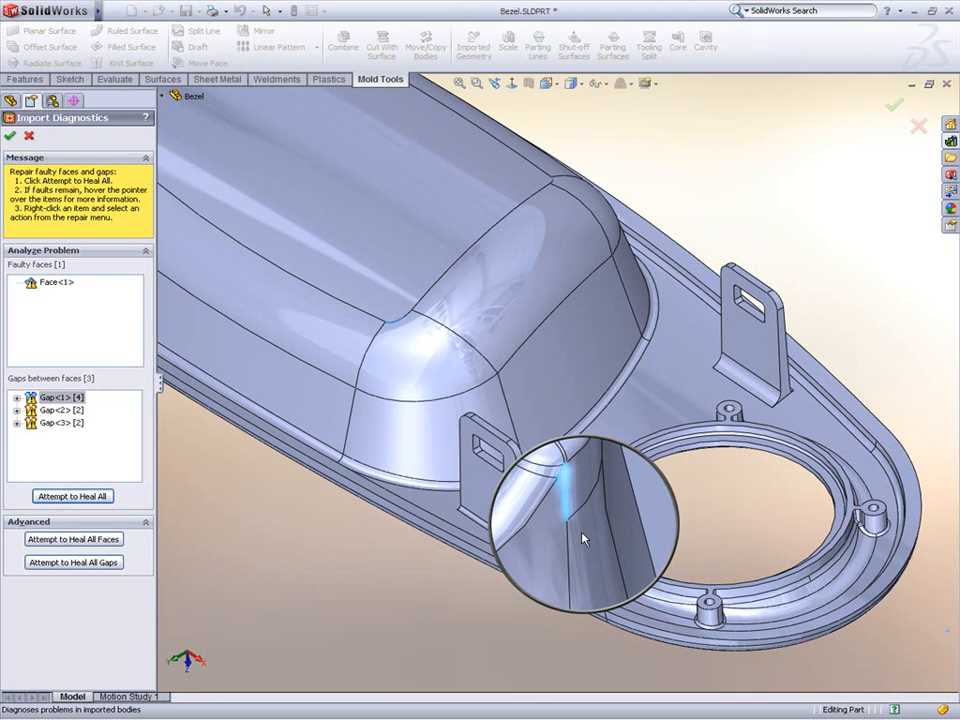
left_click(70, 411)
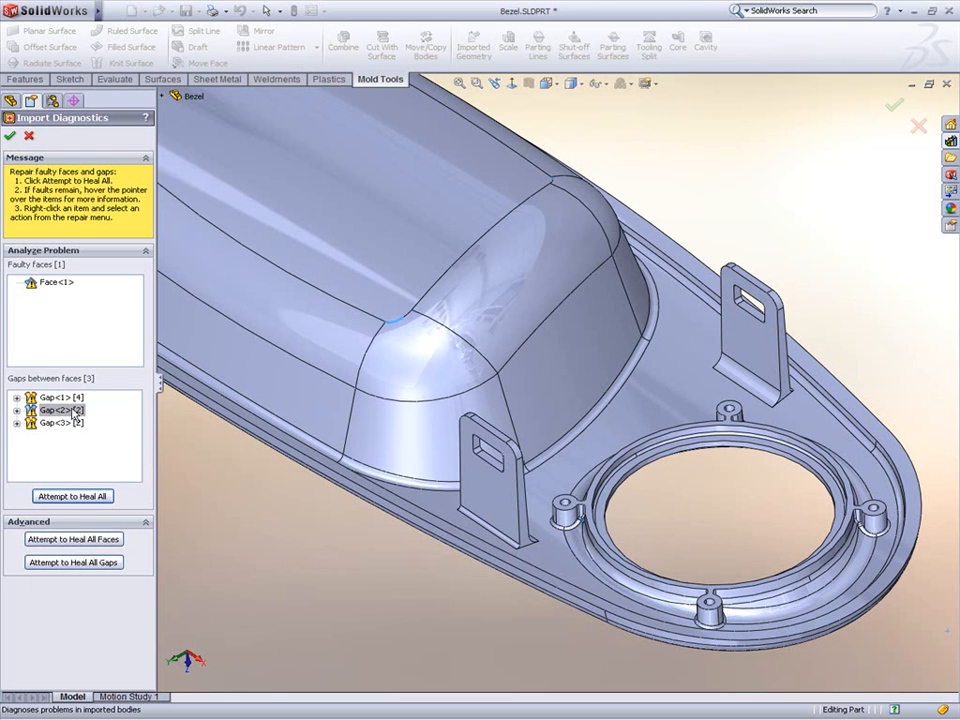
key("g")
scroll(375, 345, "down", 3)
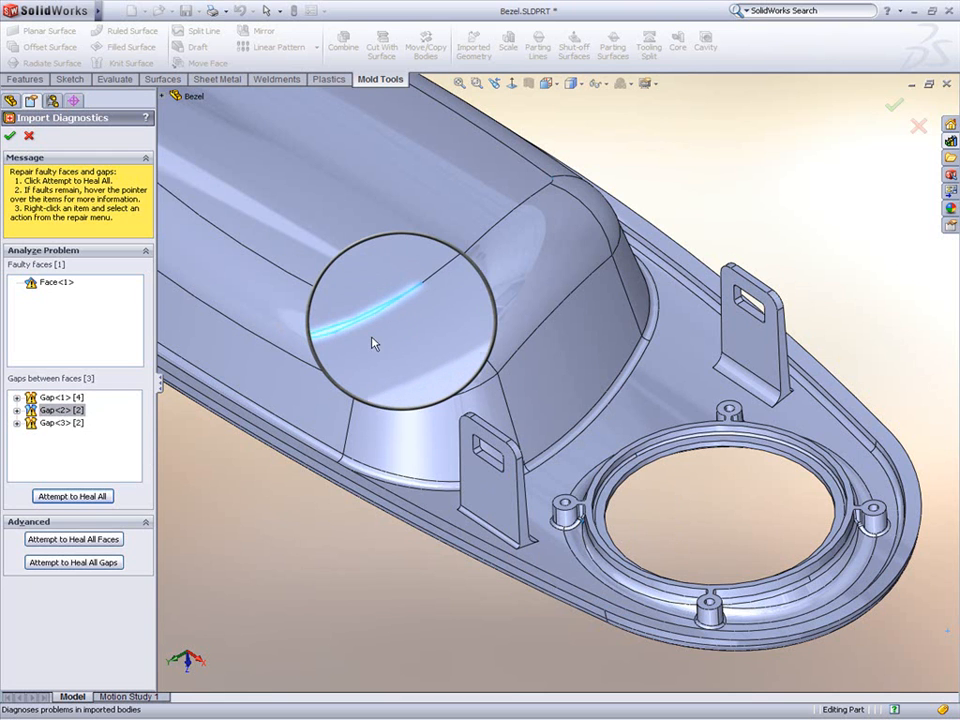
scroll(372, 354, "down", 2)
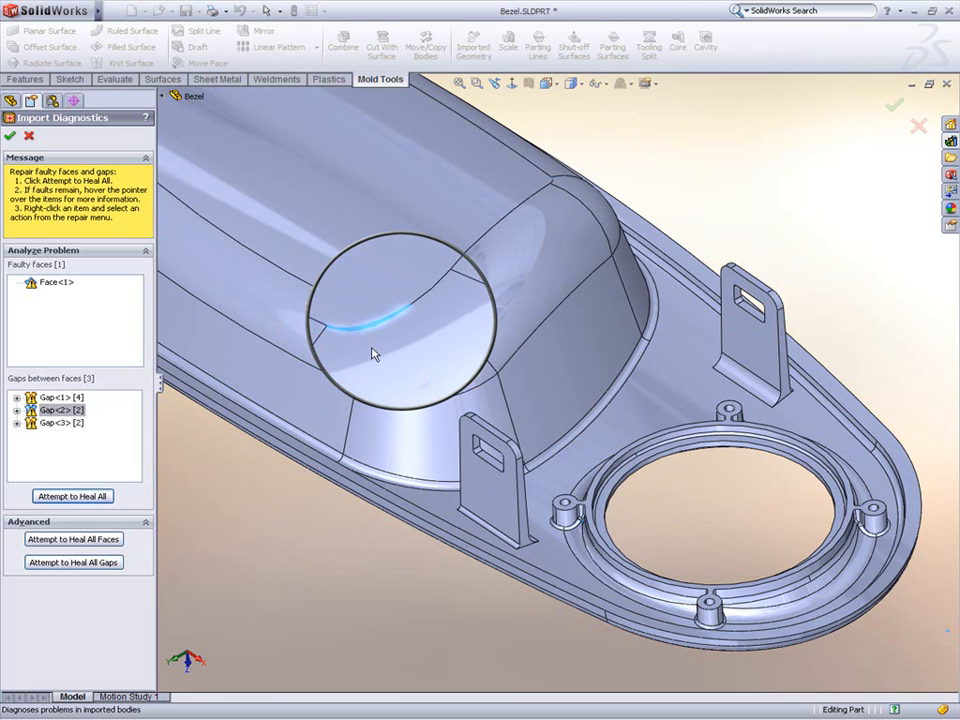
left_click(86, 497)
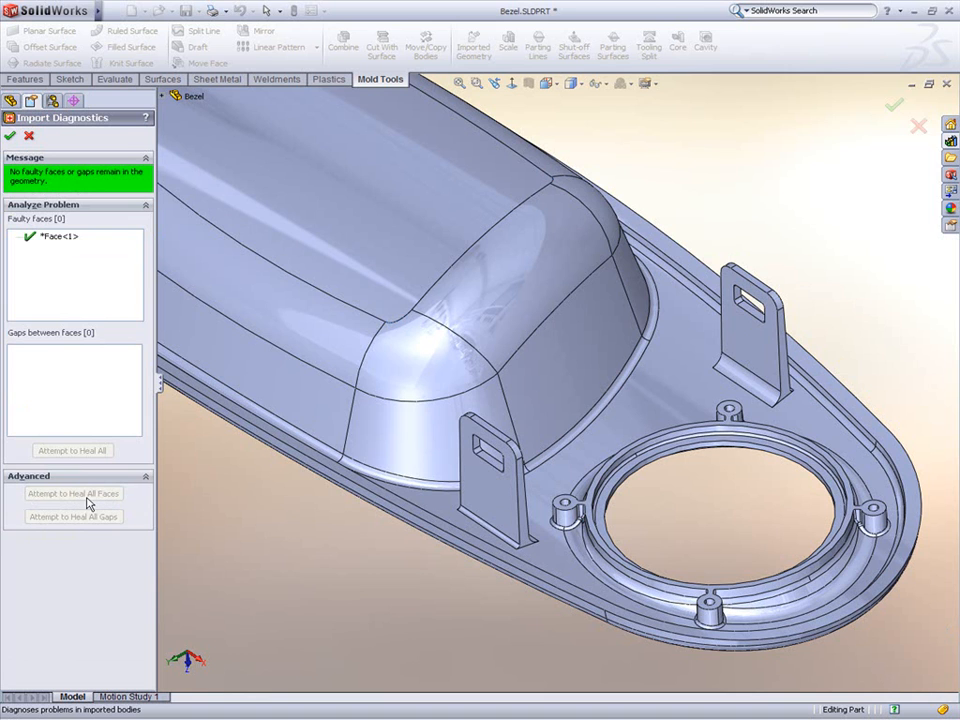
Step: Check the repaired face with the magnifier and accept the Import Diagnostics repair
key("g")
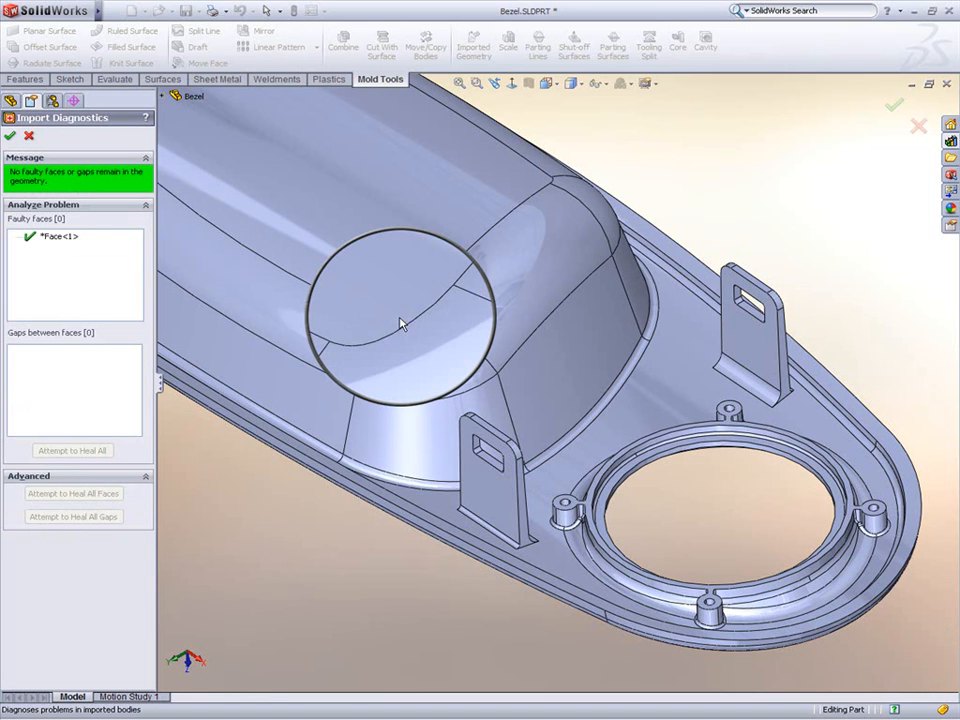
key("Escape")
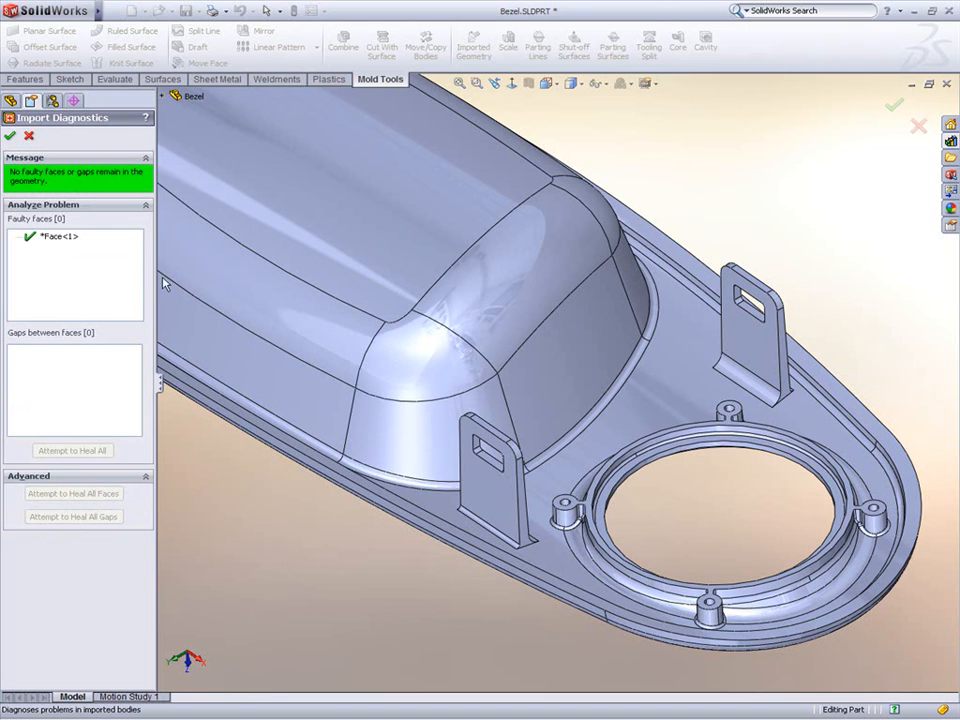
left_click(9, 135)
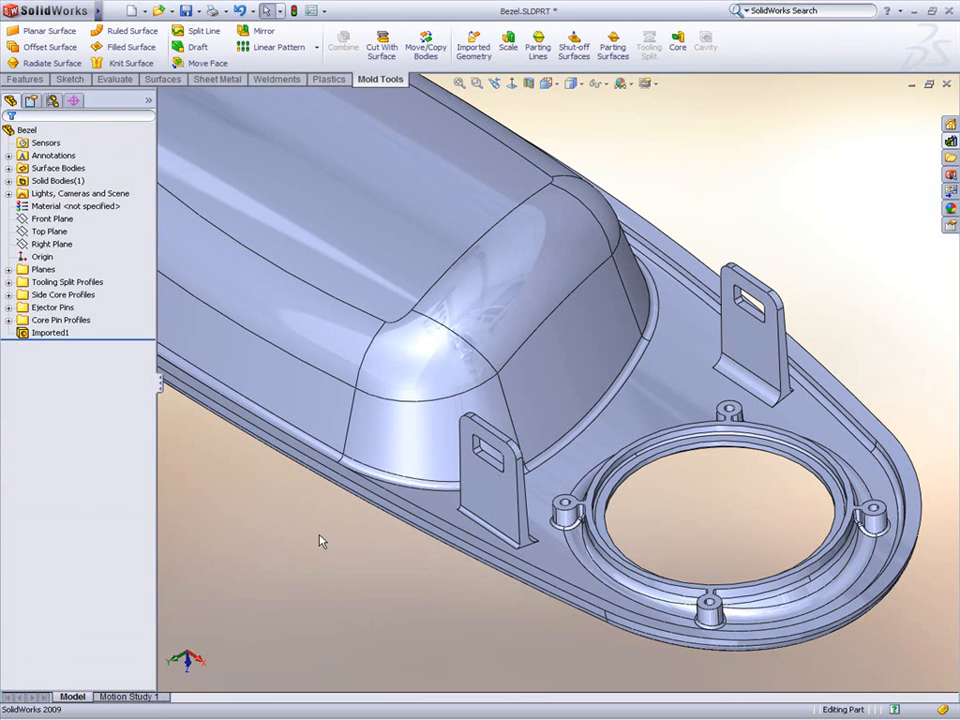
Step: Move the Imported1 feature above the folders in the feature tree
left_click_drag(57, 340, 42, 258)
left_click_drag(60, 340, 75, 276)
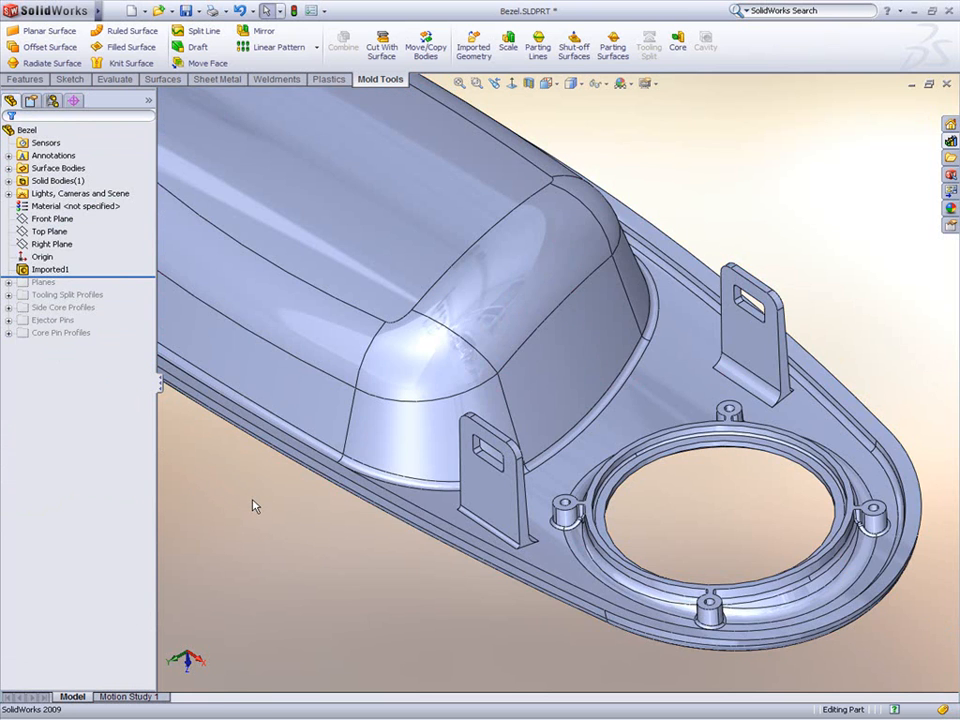
key("f")
middle_click_drag(253, 506, 493, 533)
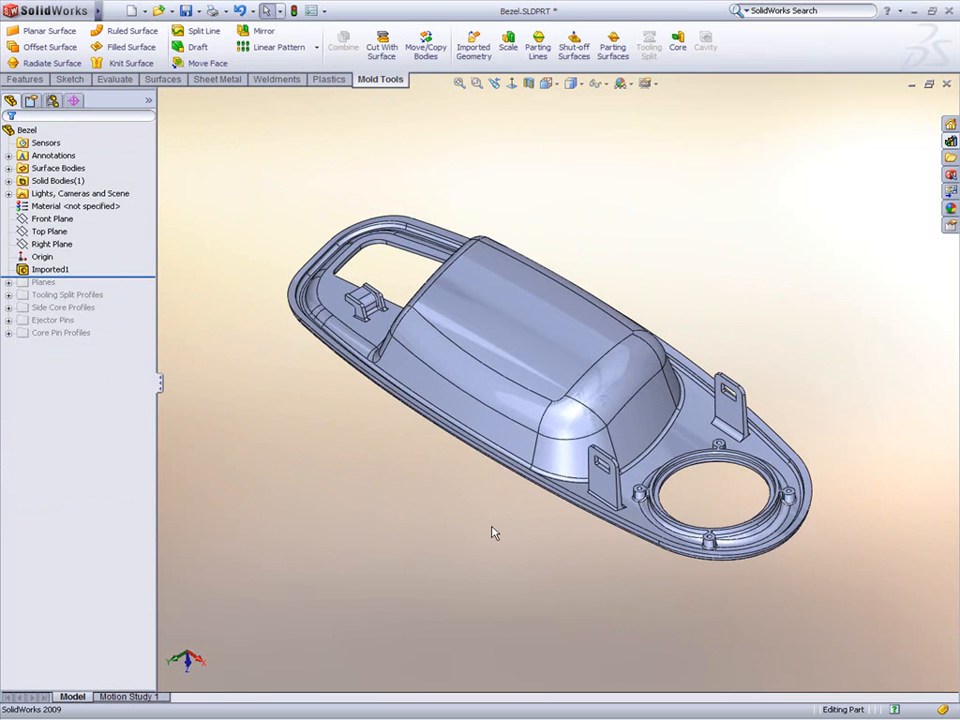
Step: Run Undercut Analysis using the Front Plane as the pull direction
left_click(115, 79)
left_click(410, 48)
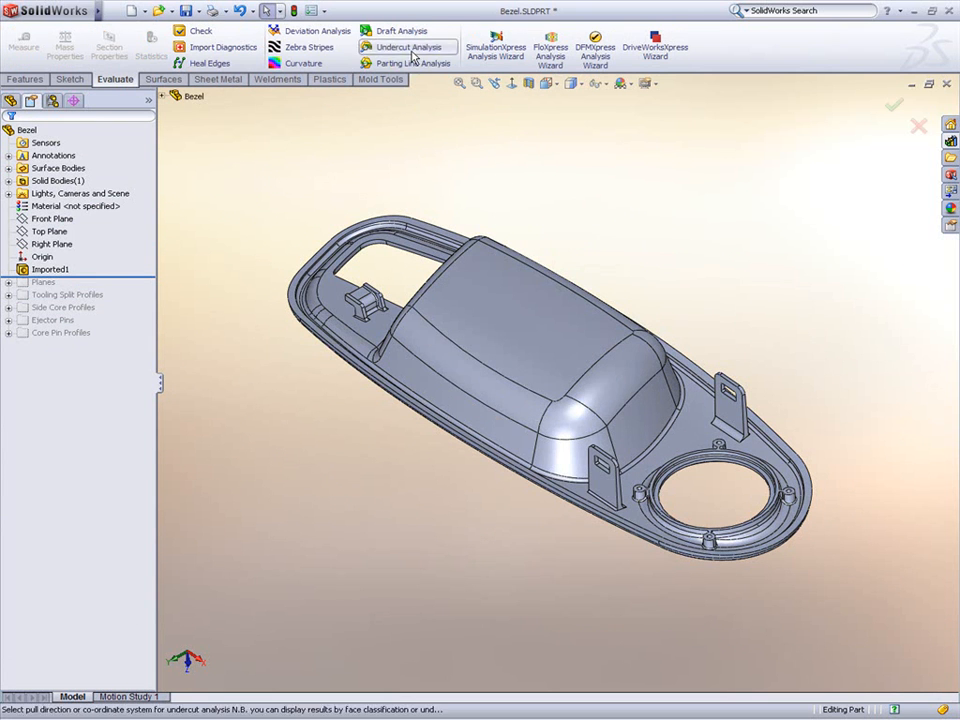
left_click(162, 96)
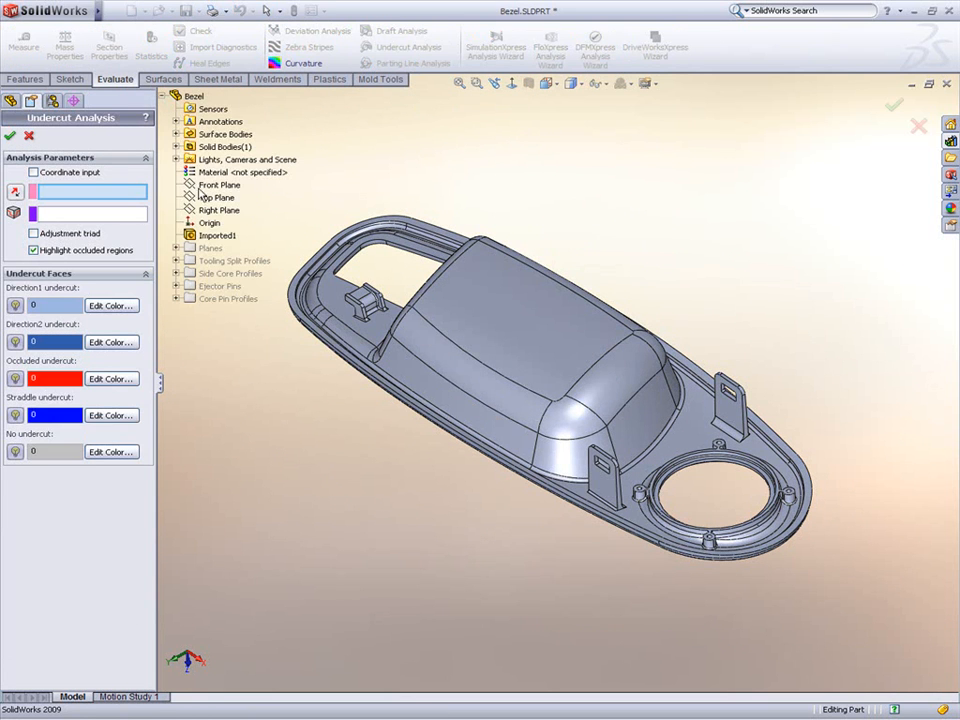
left_click(205, 185)
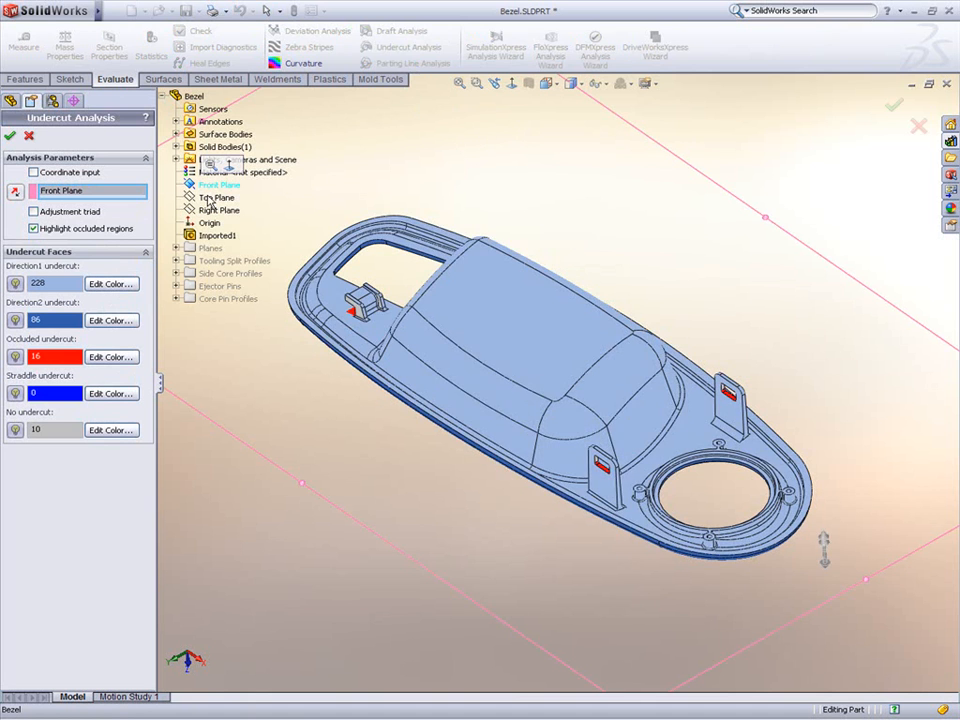
middle_click_drag(354, 461, 384, 437)
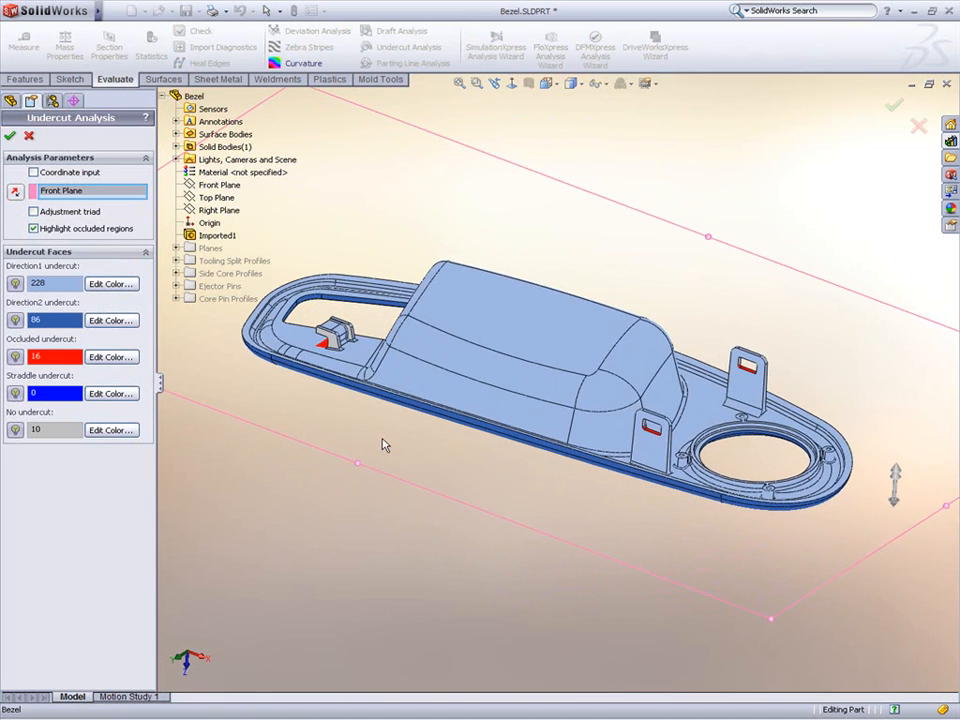
Step: Hide the Direction1 and Direction2 undercut faces to inspect the occluded undercuts, then close the analysis
left_click(15, 283)
left_click(15, 320)
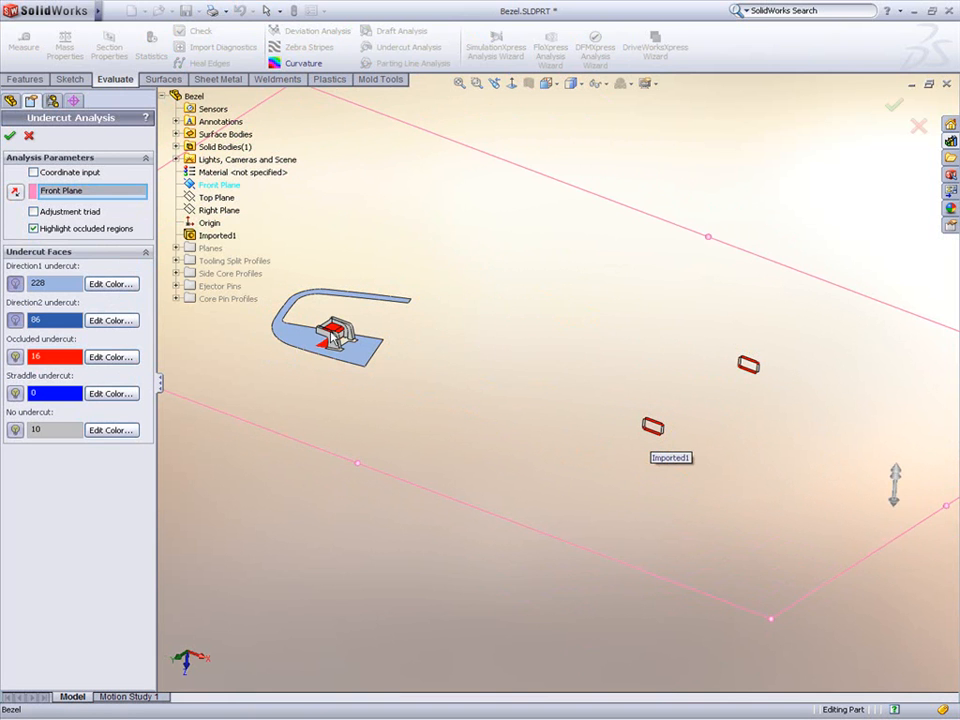
scroll(345, 345, "down", 10)
middle_click_drag(467, 381, 590, 398)
left_click(29, 135)
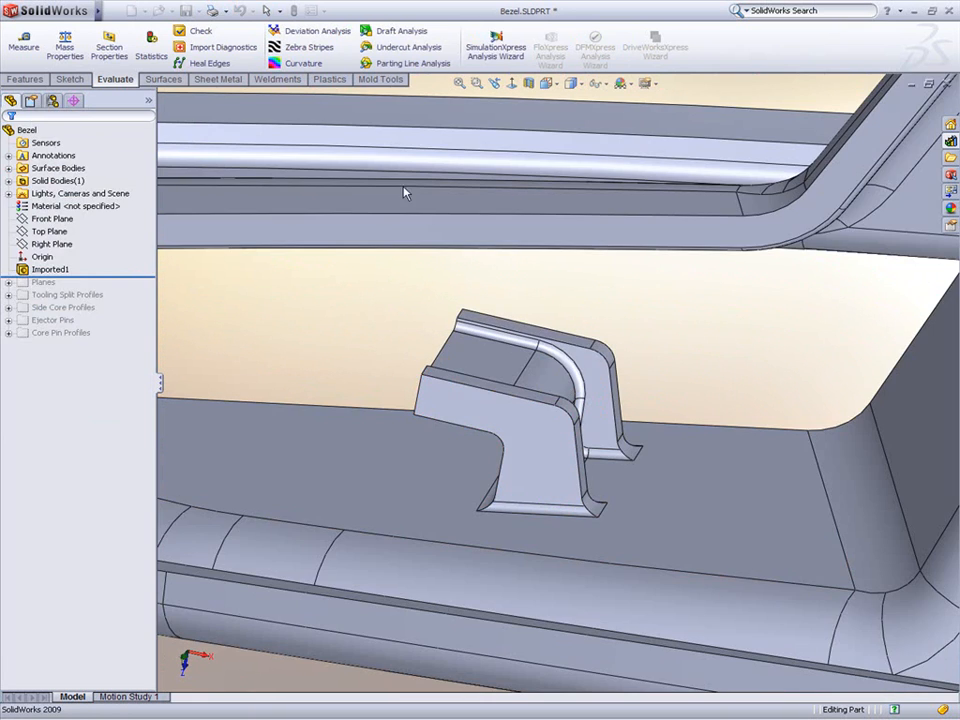
Step: Run Draft Analysis against the Front Plane with a draft angle of 1.00deg
key("f")
middle_click_drag(566, 289, 530, 331)
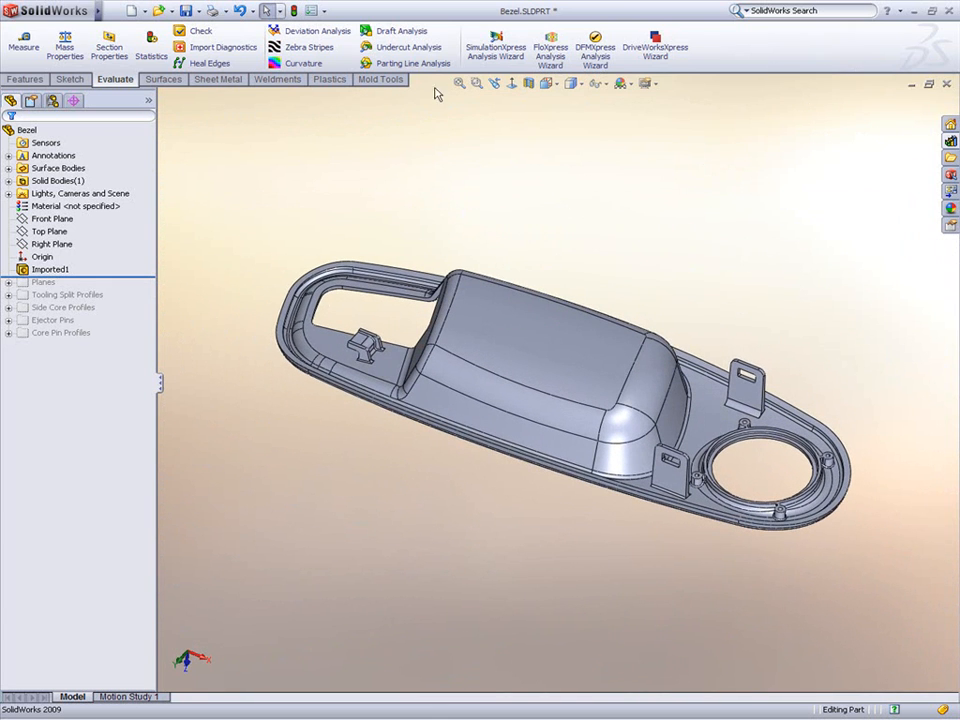
left_click(392, 30)
left_click(205, 185)
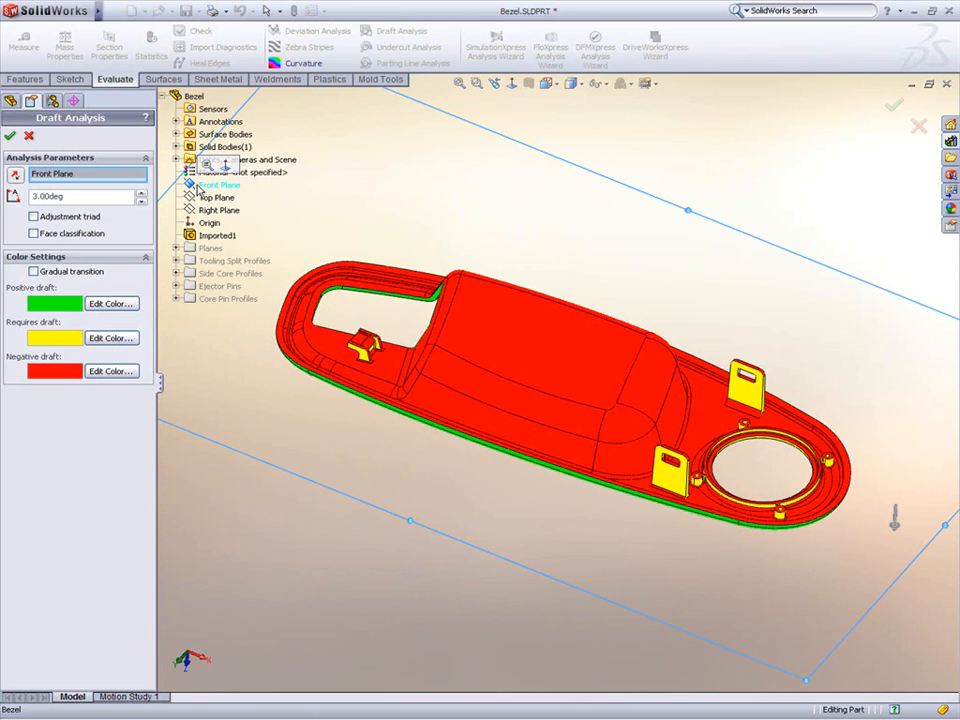
middle_click_drag(465, 458, 500, 491)
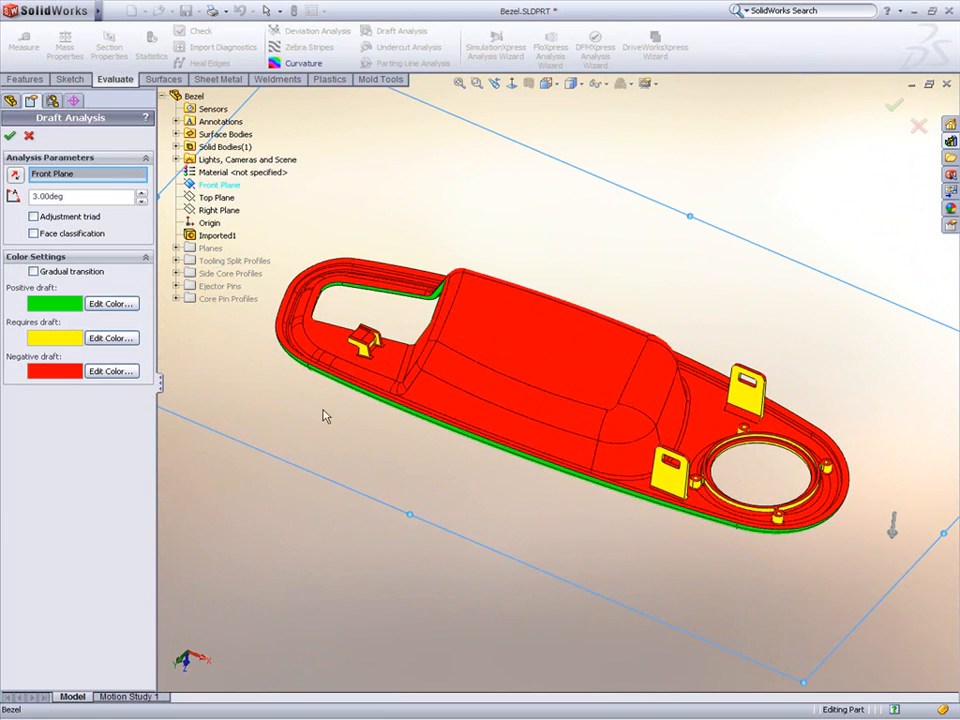
left_click(141, 202)
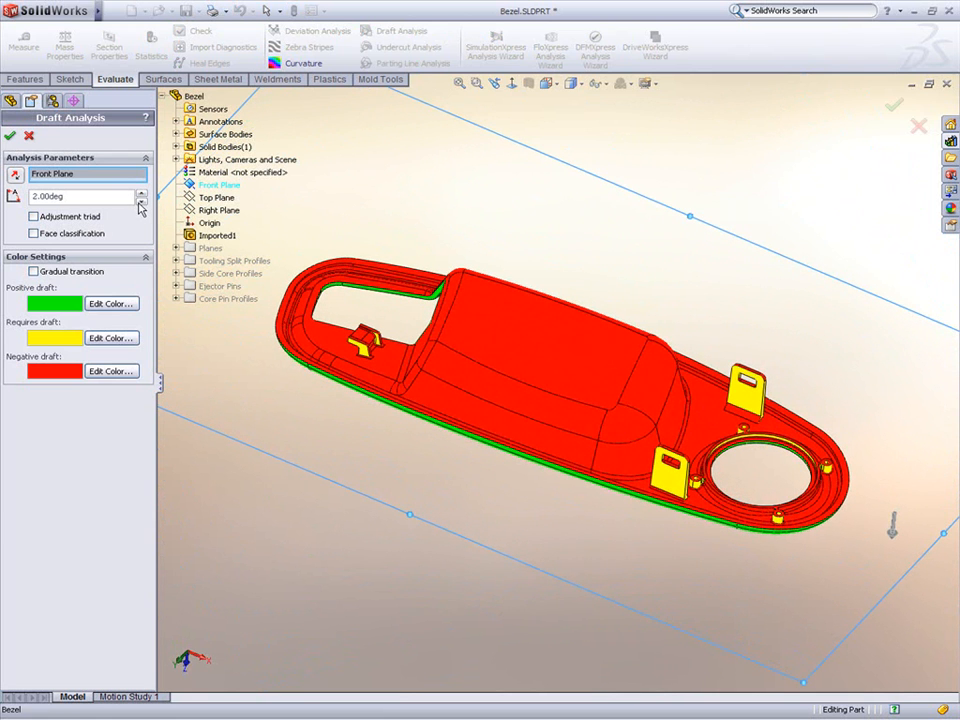
left_click(141, 202)
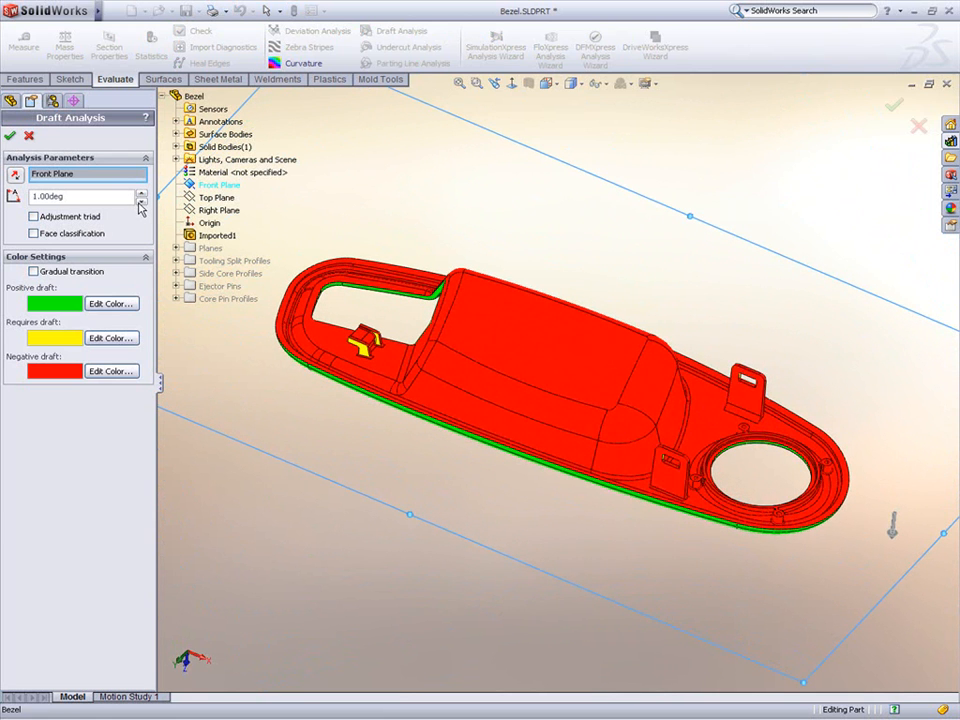
left_click(9, 135)
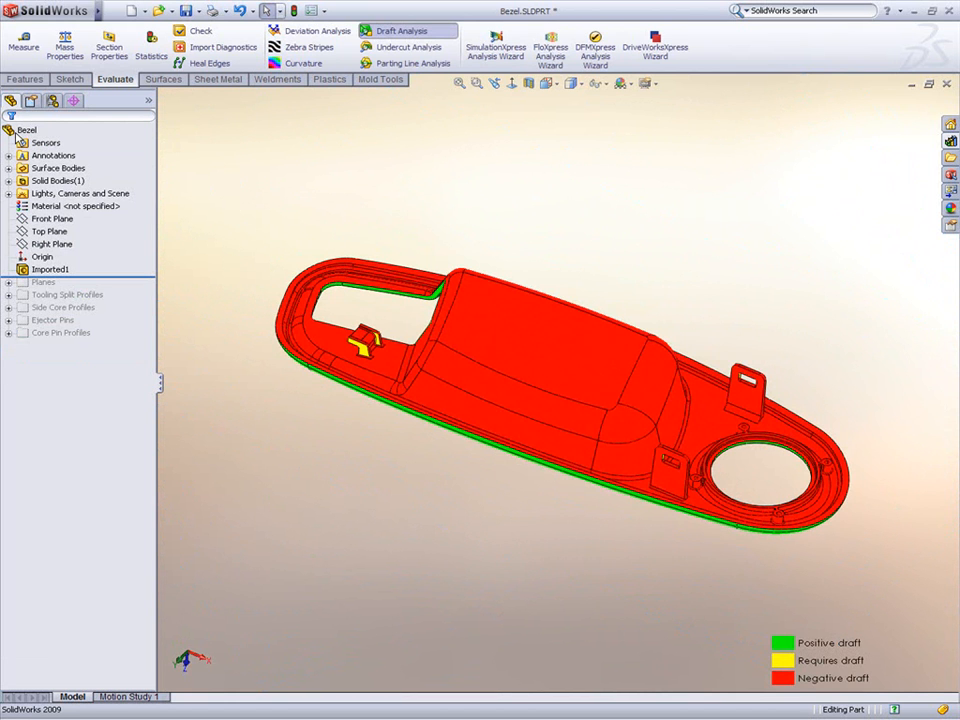
Step: Delete the undrafted clip faces on the bezel using Delete Face with the Delete and Patch option
scroll(362, 340, "down", 10)
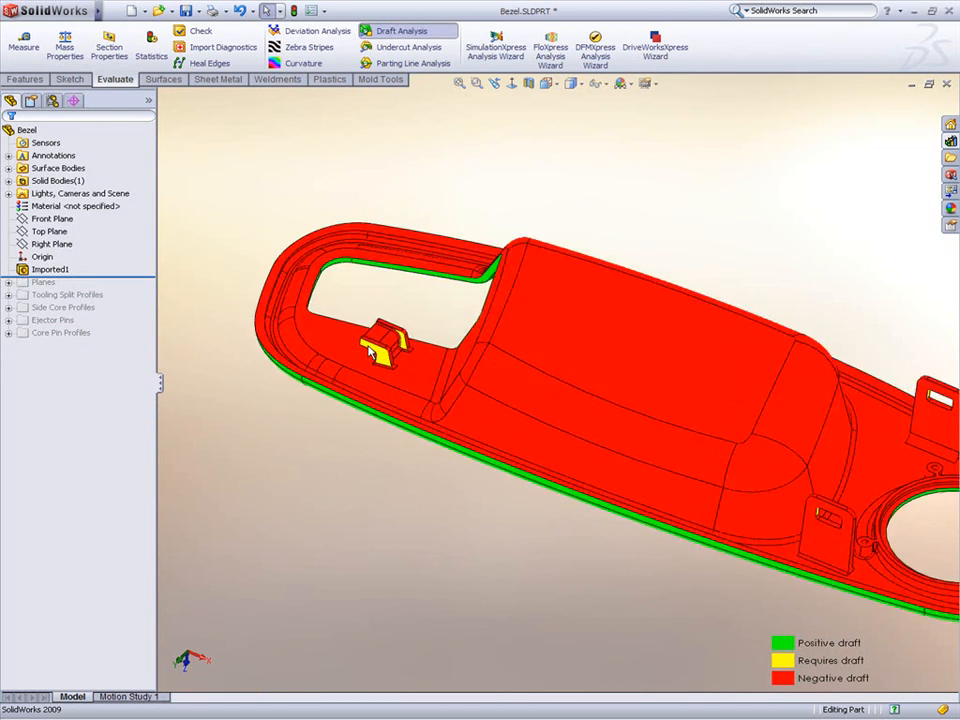
scroll(397, 348, "down", 8)
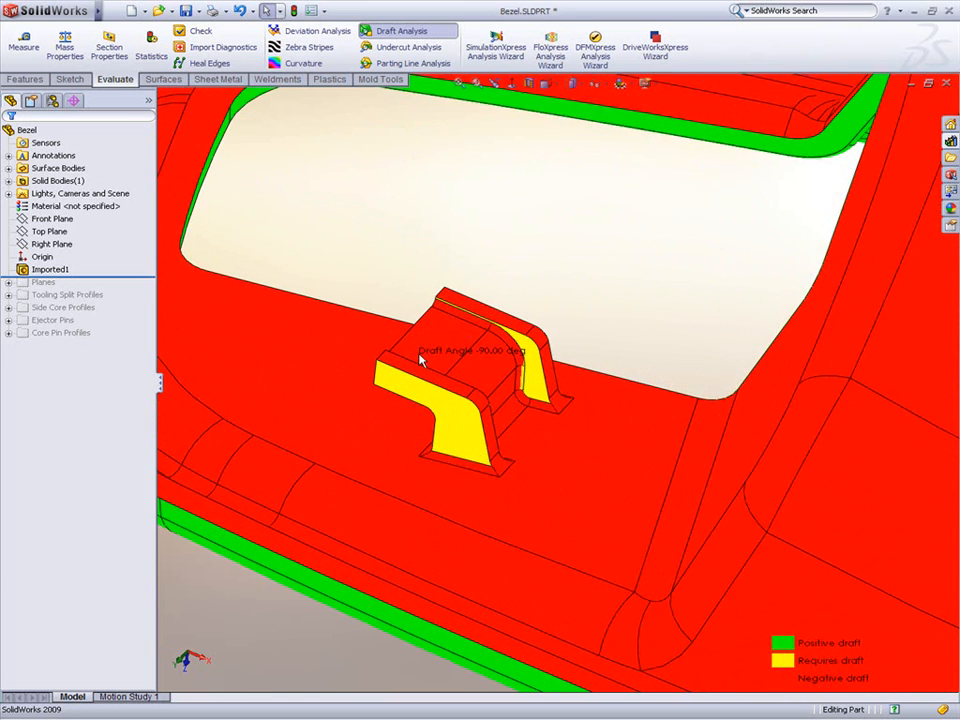
right_click(476, 308)
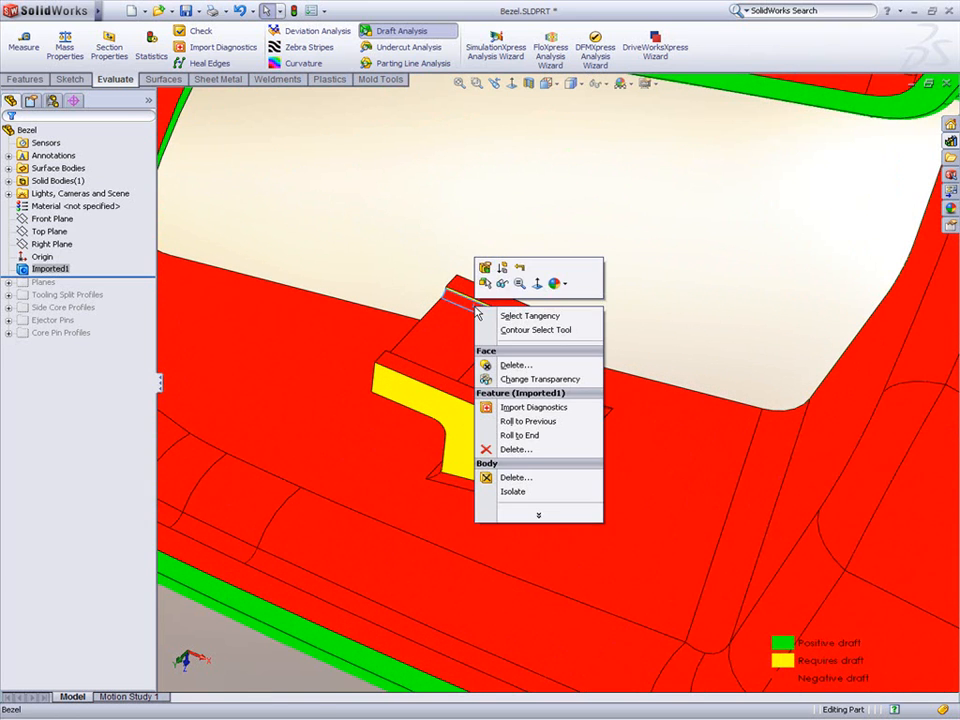
left_click(512, 366)
left_click(546, 390)
left_click(549, 392)
left_click(561, 410)
left_click(574, 418)
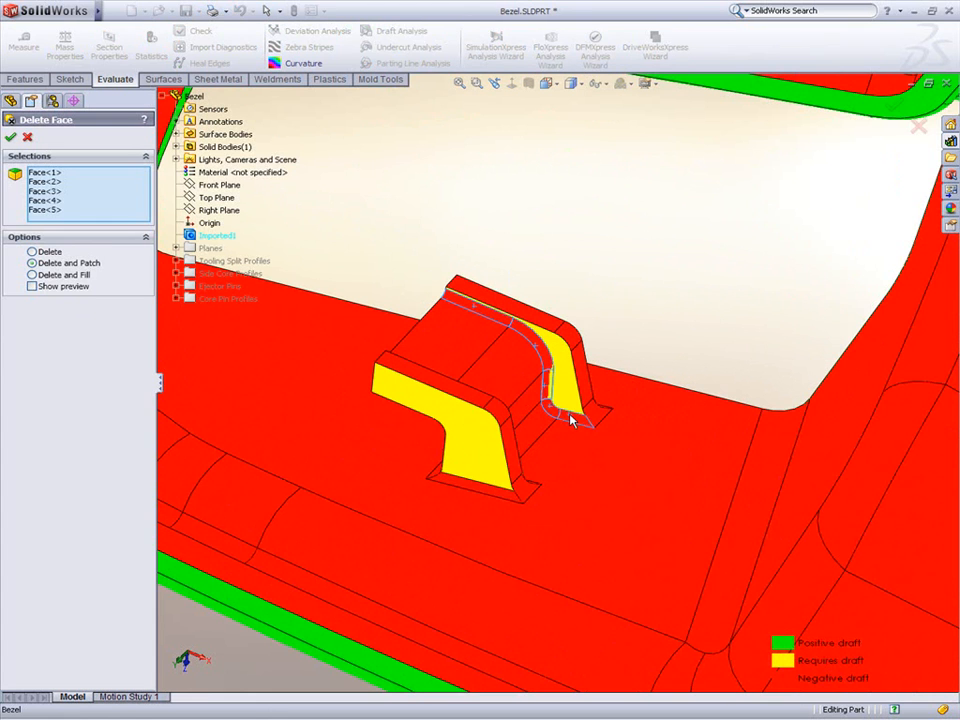
left_click(500, 491)
middle_click_drag(458, 346, 346, 360)
left_click(602, 254)
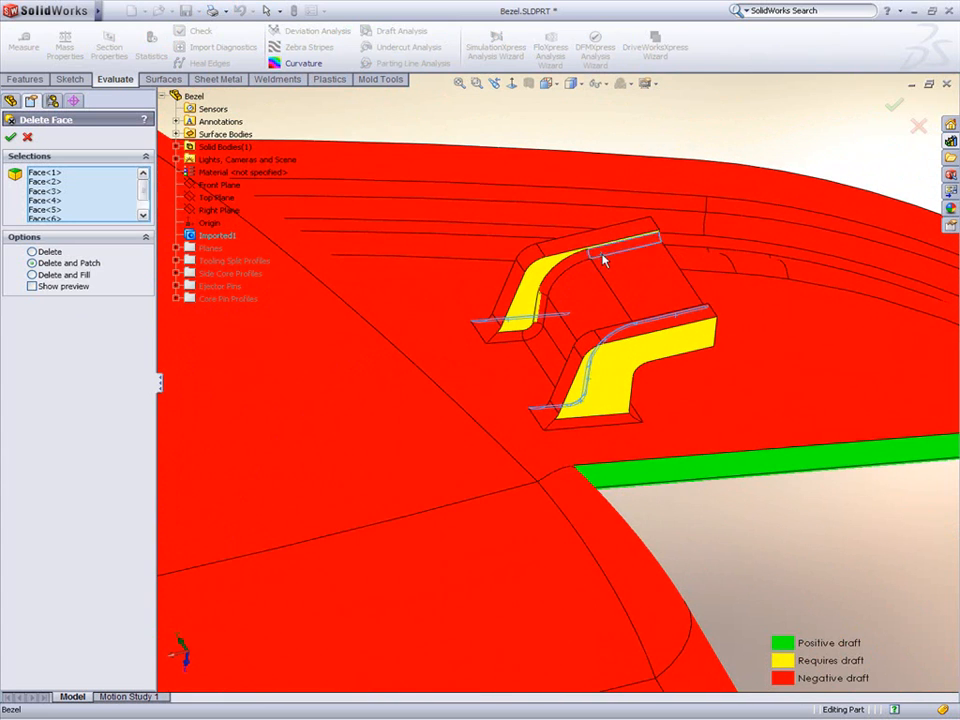
left_click(520, 339)
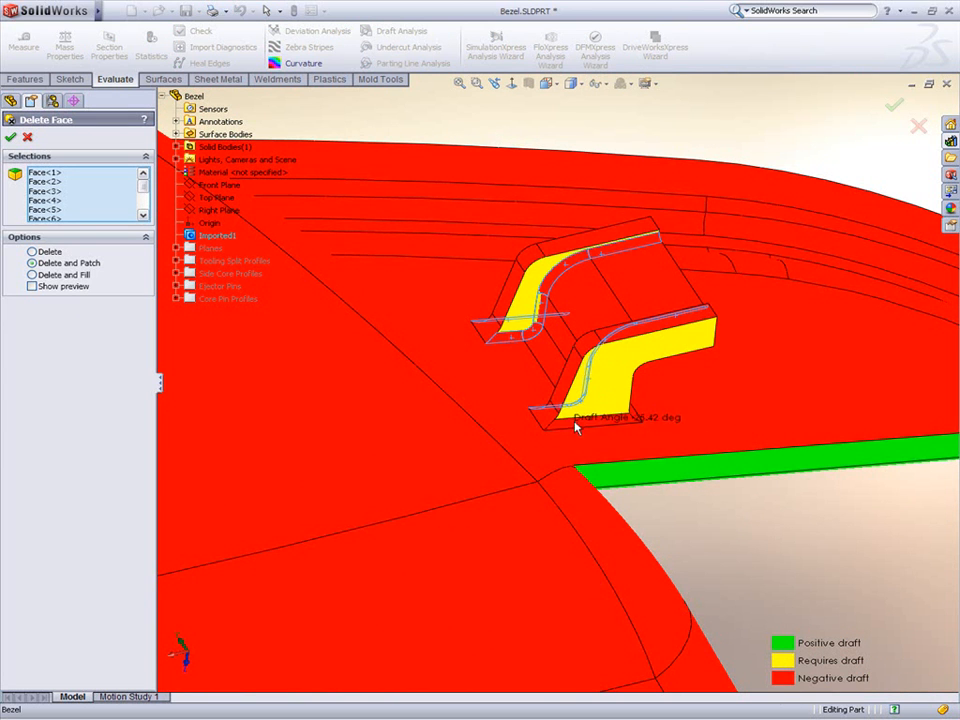
right_click(575, 425)
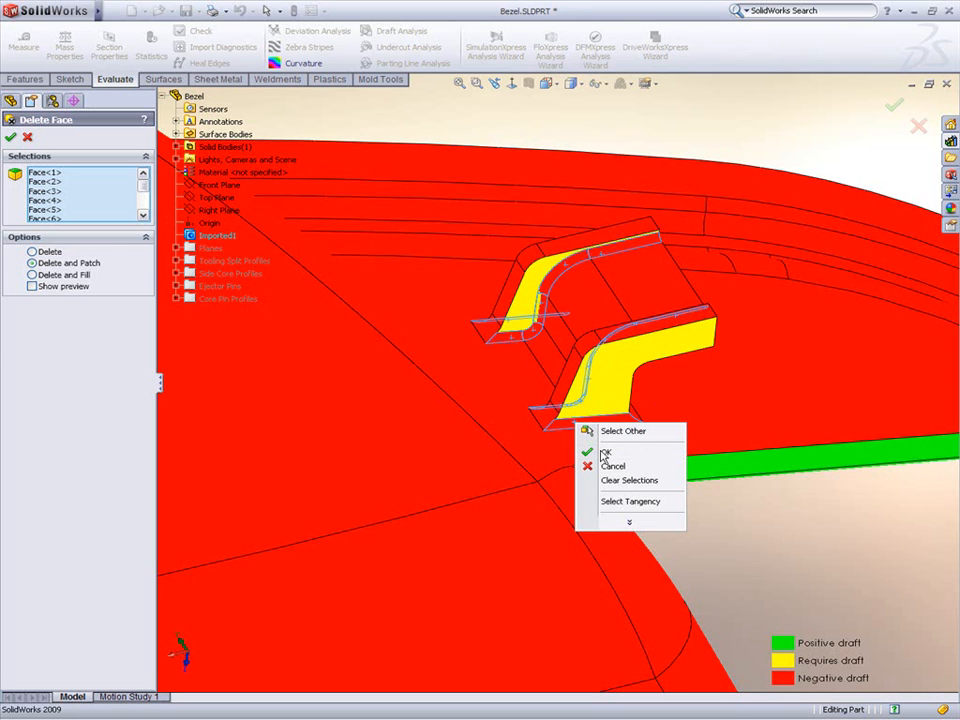
left_click(604, 453)
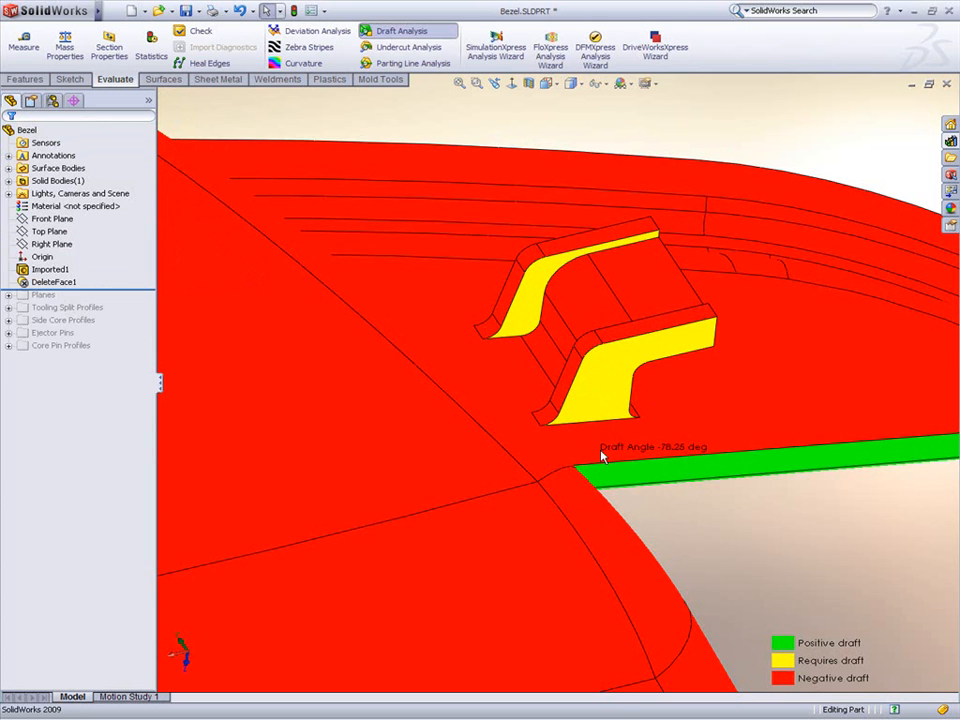
Step: Draft the clip's two side faces at 1.00deg using the clip's top face as the neutral plane
left_click(622, 337)
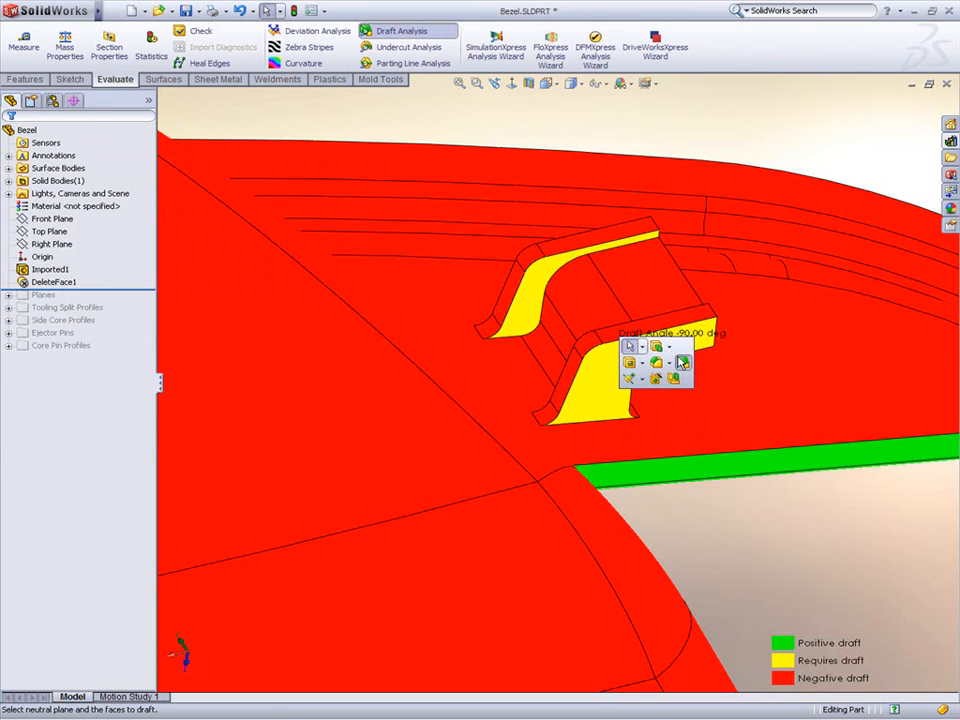
left_click(681, 362)
left_click(620, 358)
left_click(546, 274)
left_click(579, 287)
middle_click_drag(541, 271, 821, 315)
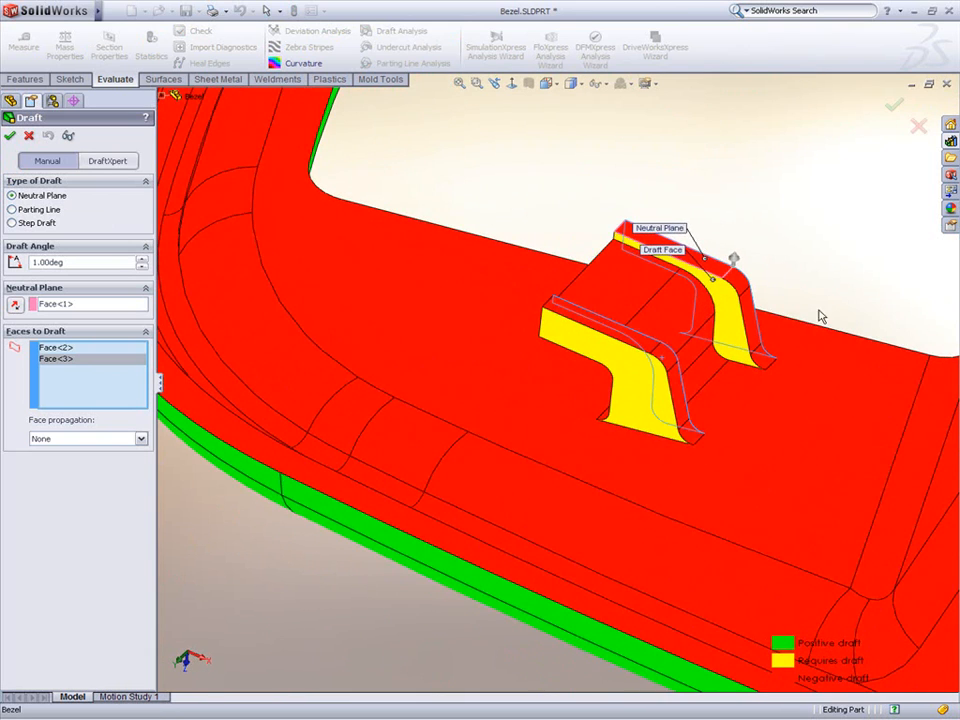
left_click(735, 324)
left_click(630, 382)
Step: Fillet the clip's base edges with a constant radius of 0.35 mm
right_click(630, 382)
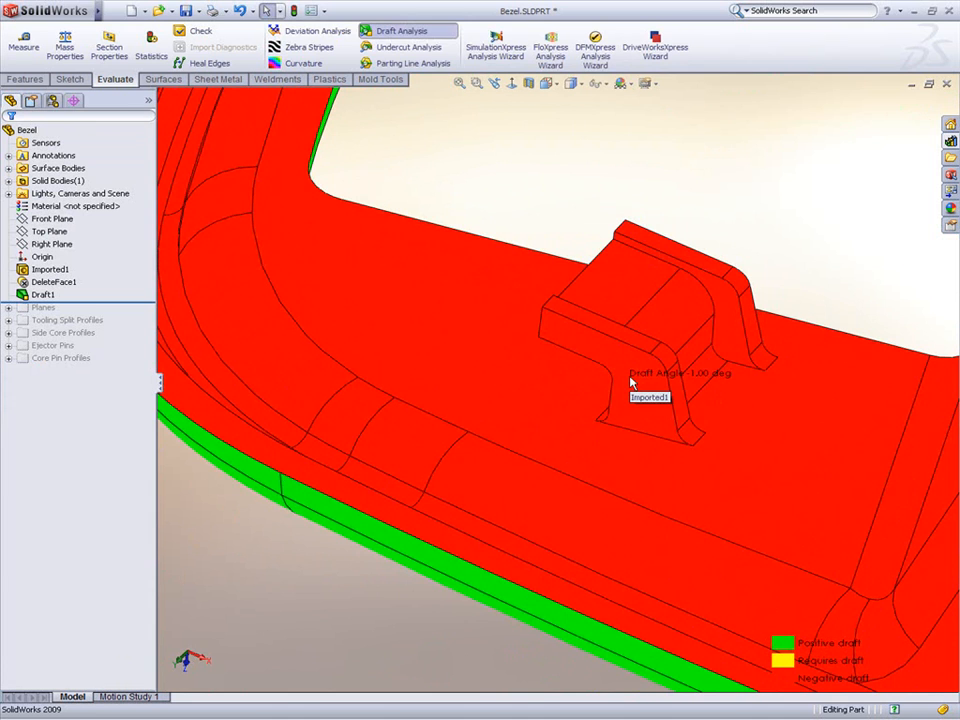
left_click(588, 252)
left_click(615, 259)
type("0.35000mm")
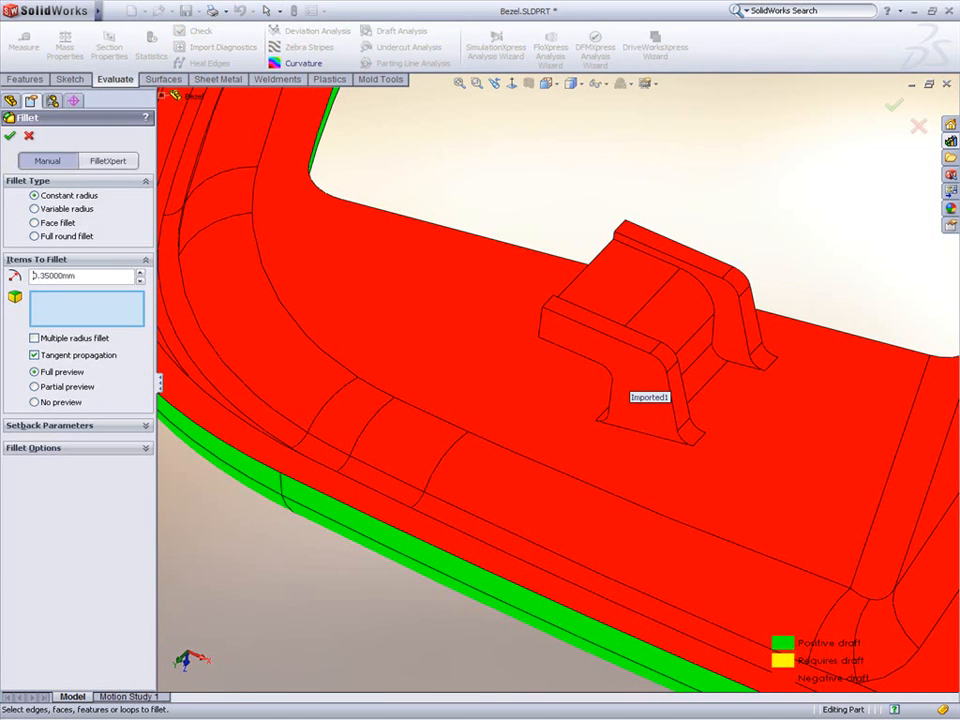
left_click(647, 257)
left_click(647, 257)
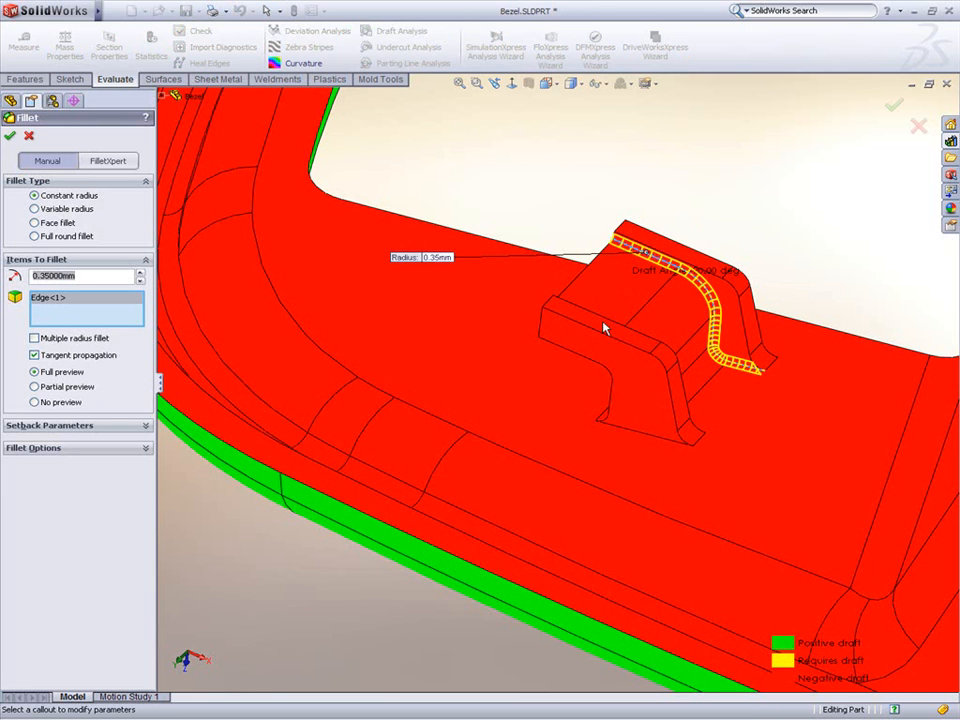
left_click(606, 326)
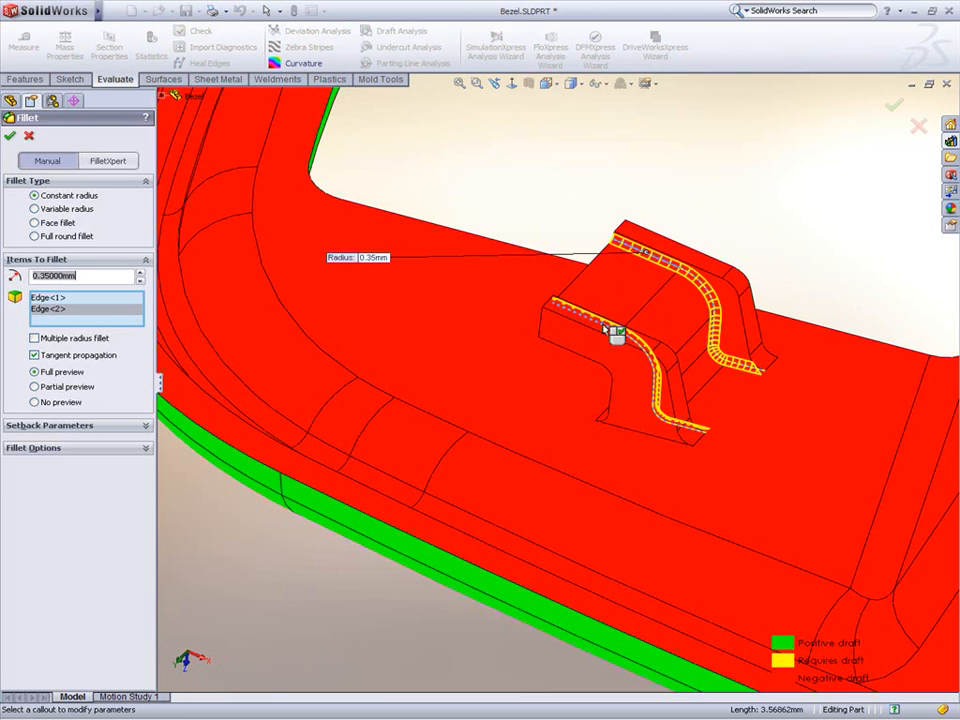
left_click(634, 438)
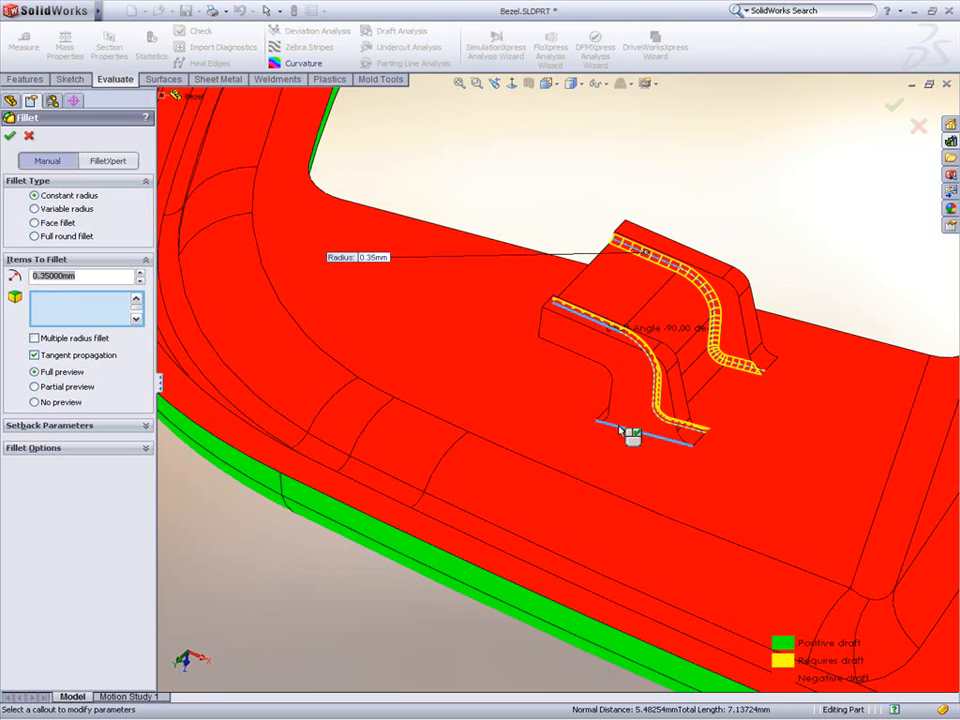
left_click(762, 356)
right_click(762, 354)
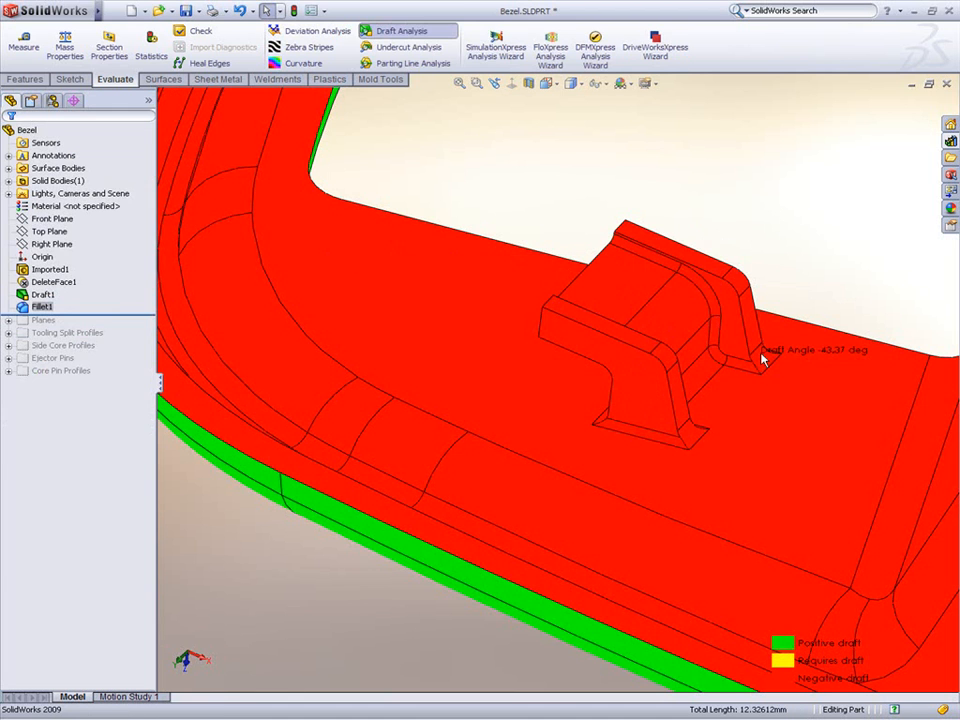
Step: Zoom to fit the whole part and turn off the Draft Analysis display
left_click(779, 202)
key("f")
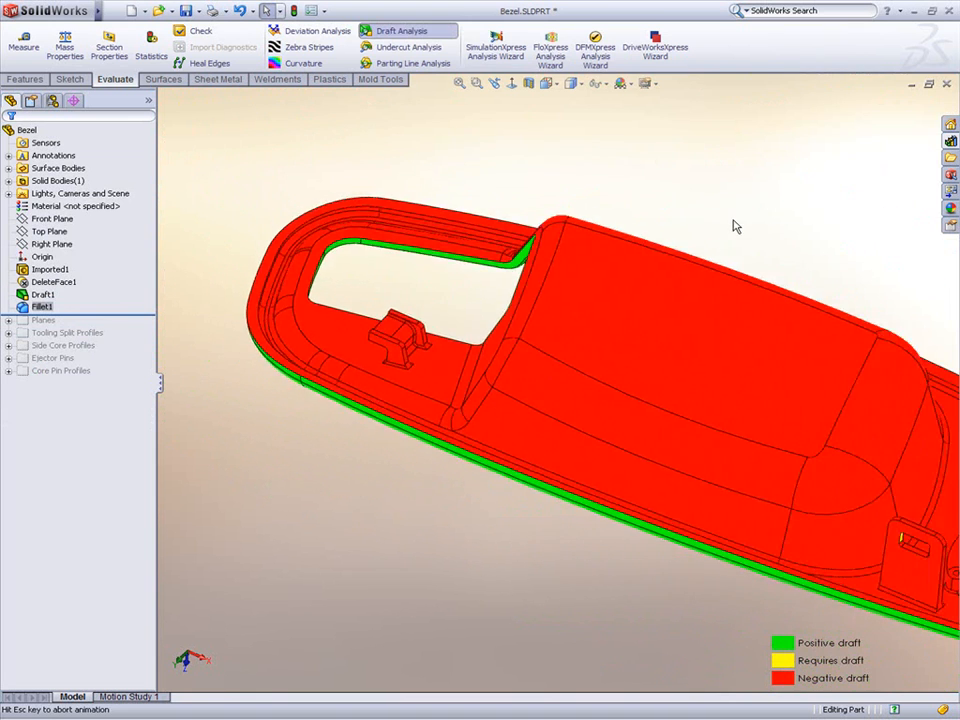
left_click(425, 33)
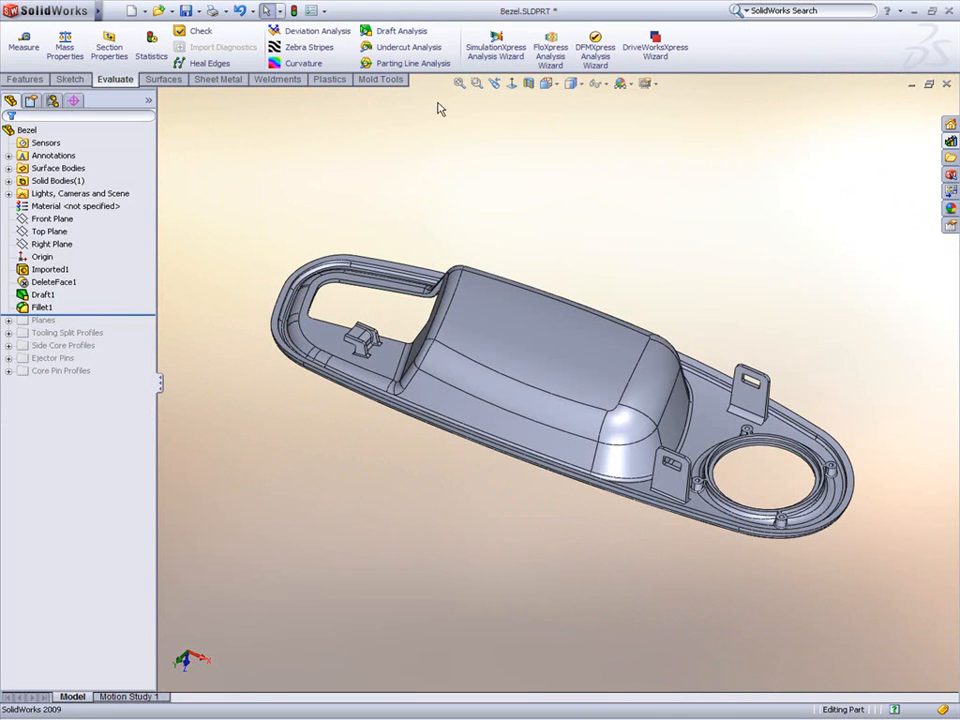
Step: Apply a uniform Scale feature to the part about its centroid
middle_click_drag(503, 437, 530, 325)
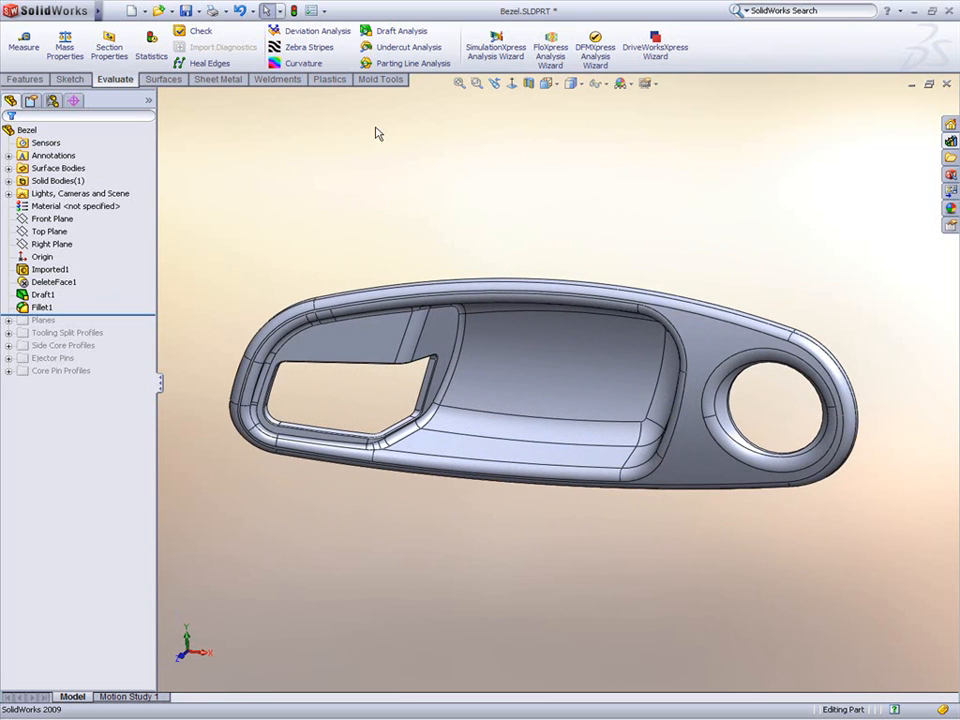
left_click(381, 79)
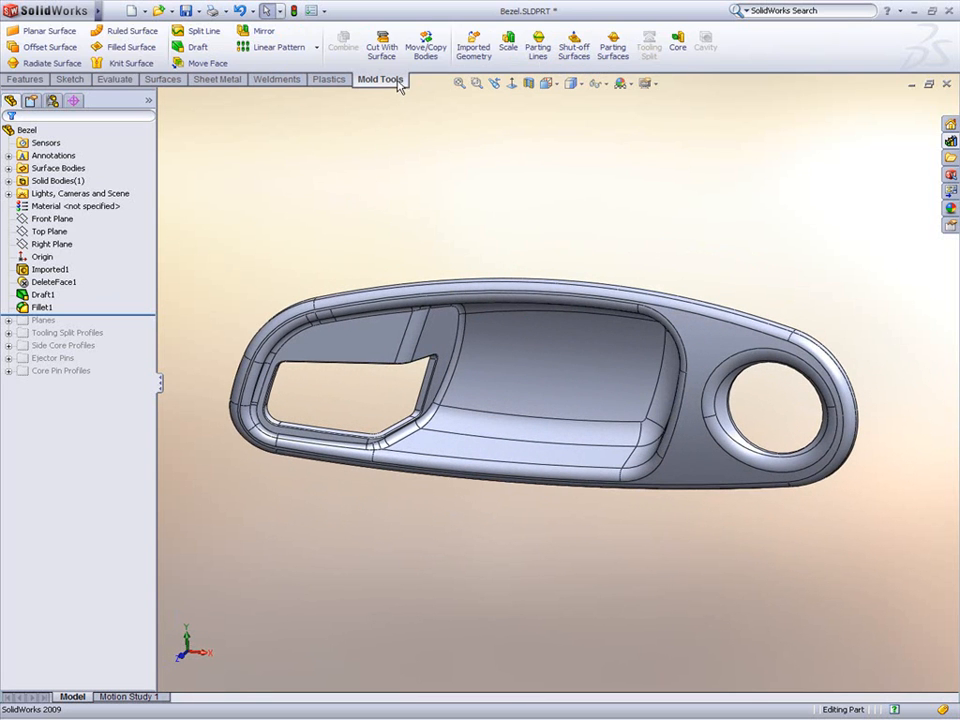
left_click(508, 48)
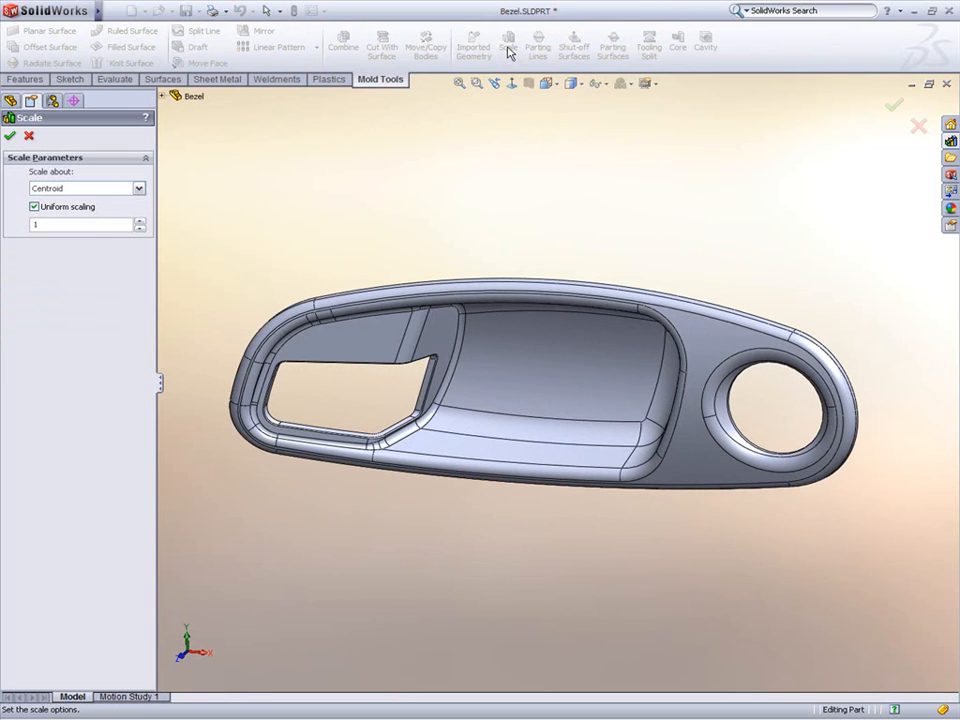
left_click(100, 188)
left_click(92, 210)
left_click(97, 224)
left_click(9, 134)
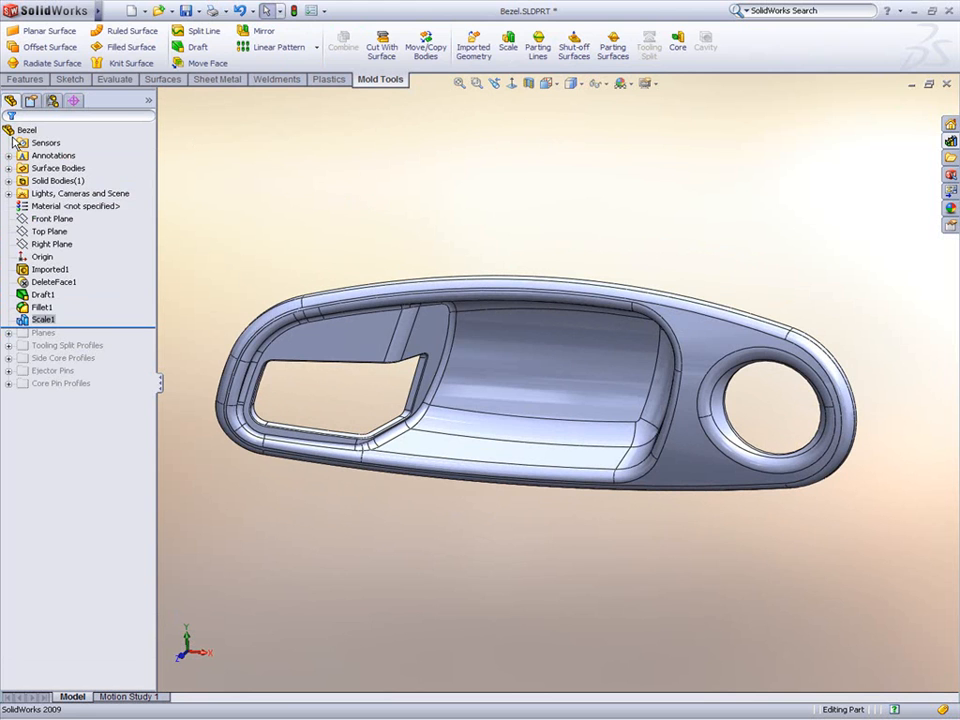
Step: Create a parting line using the Front Plane as pull direction with a 1.00deg draft angle
left_click(540, 50)
left_click(165, 97)
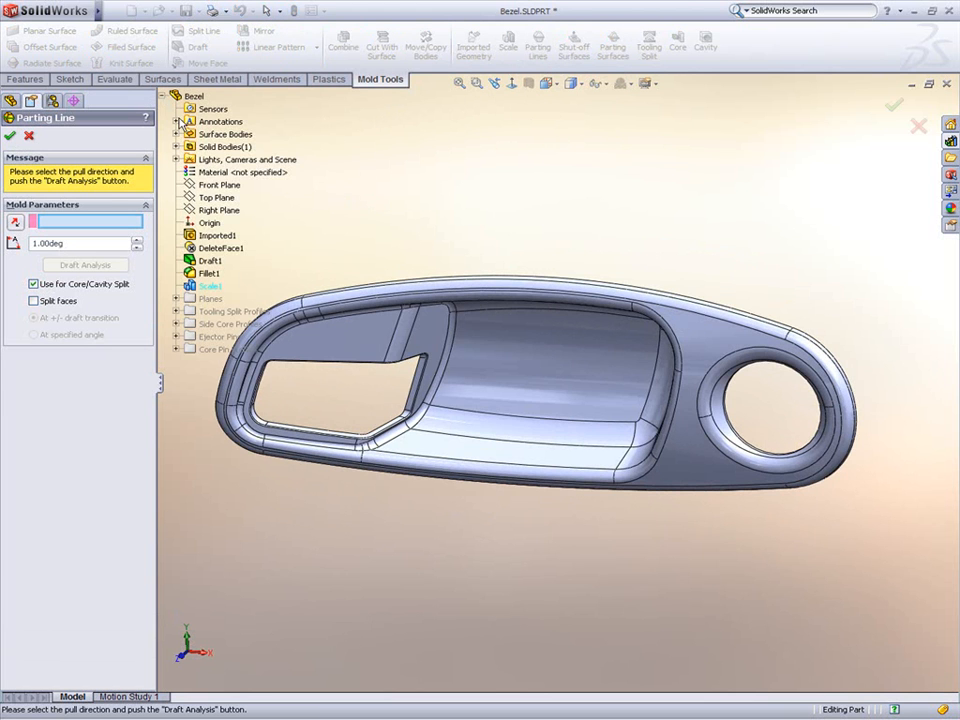
left_click(216, 185)
left_click(106, 268)
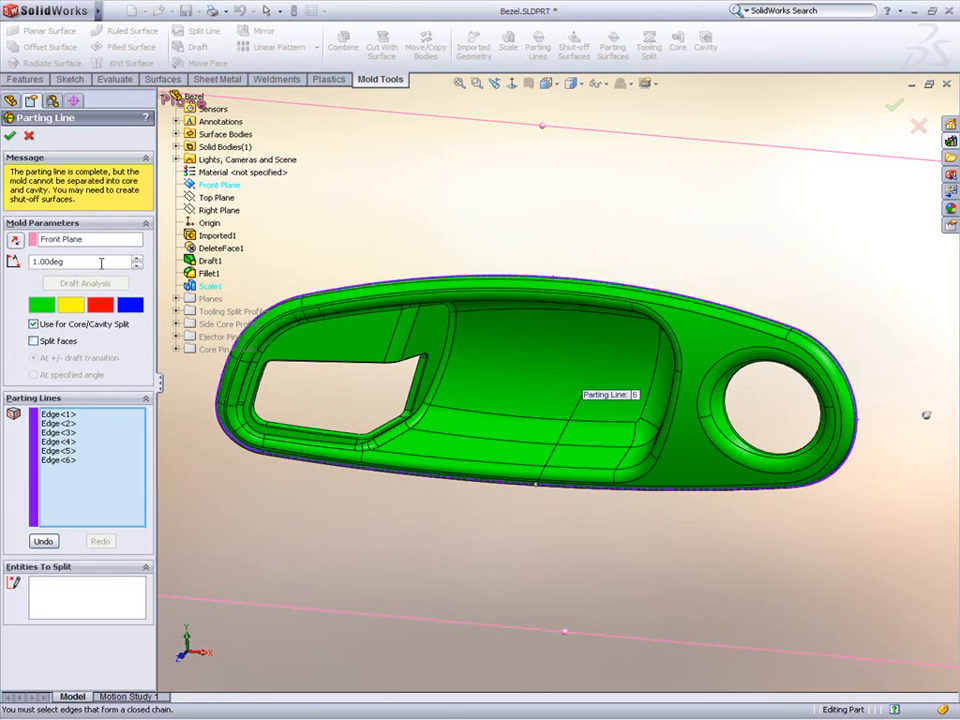
left_click(9, 137)
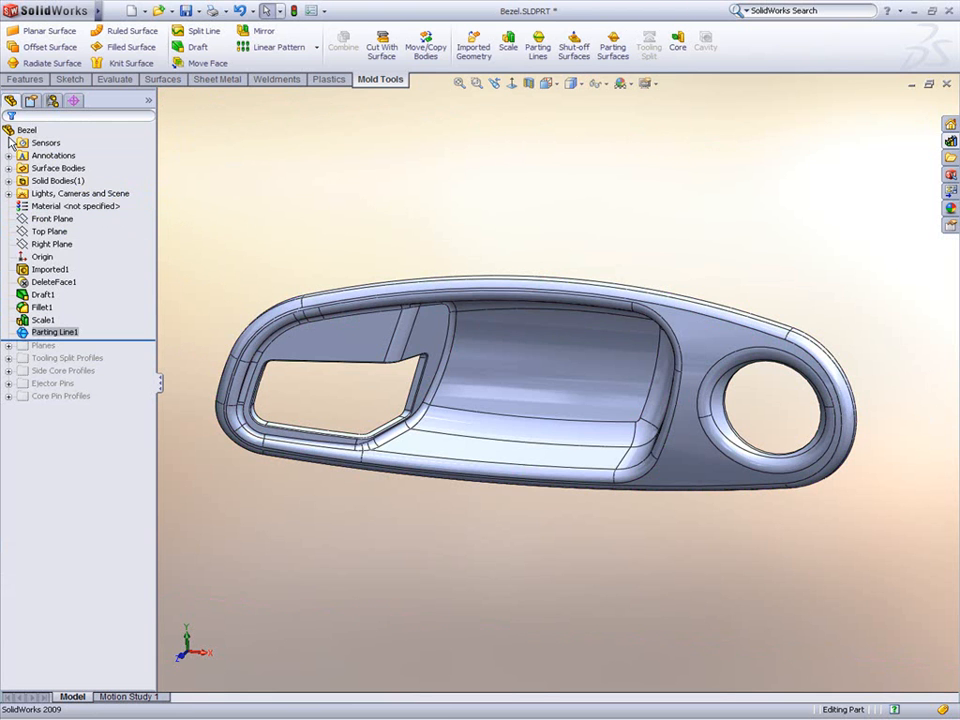
Step: Create shut-off surfaces to patch the handle opening and the round hole loops
left_click(574, 55)
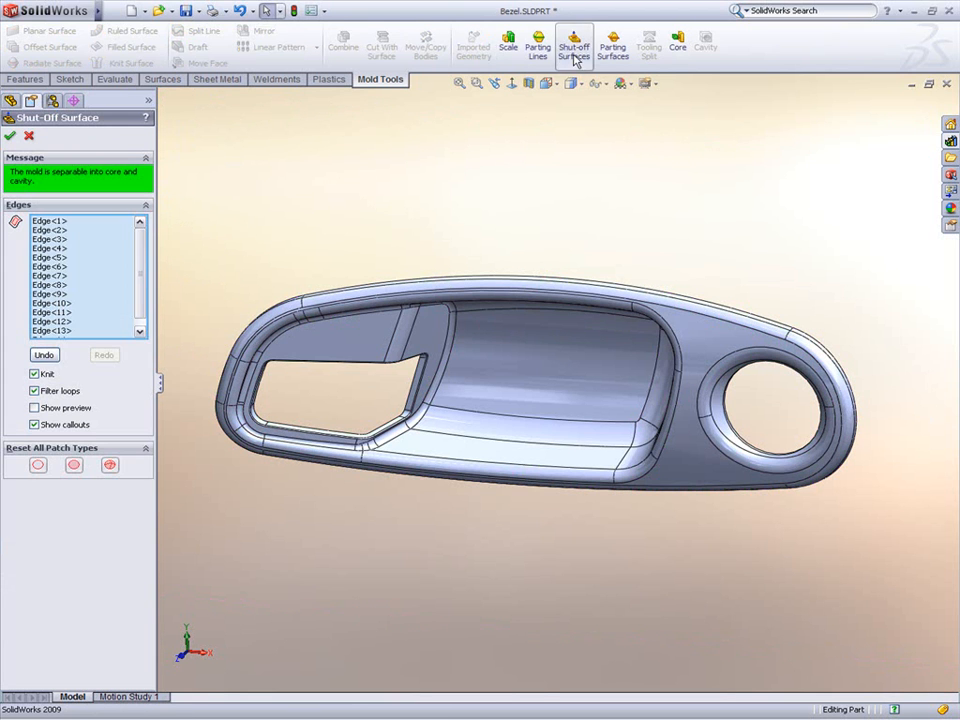
left_click(330, 374)
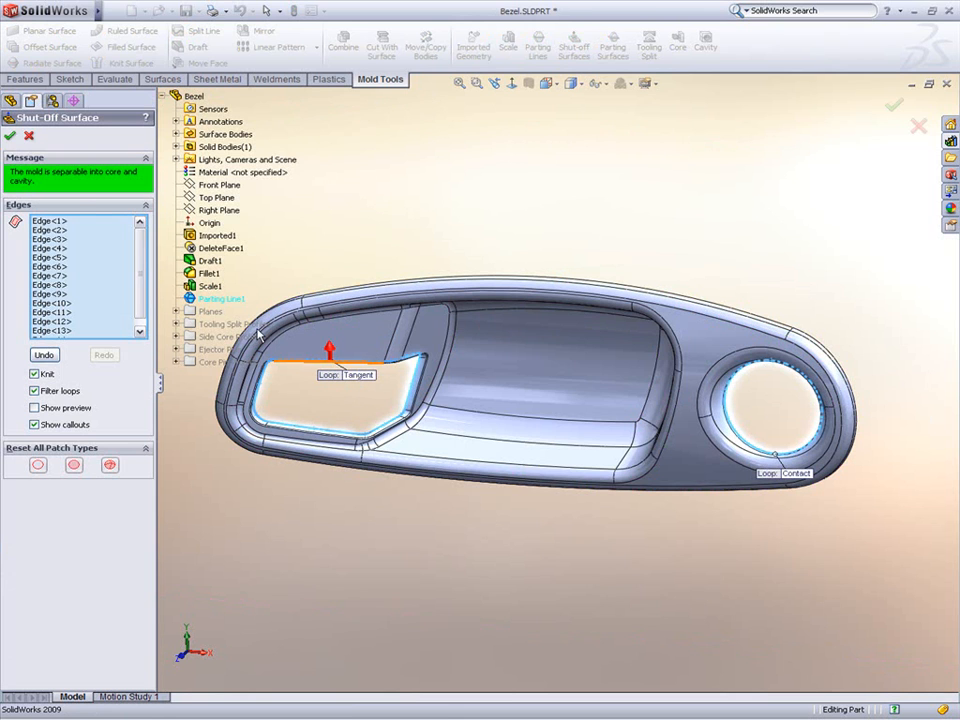
left_click(10, 136)
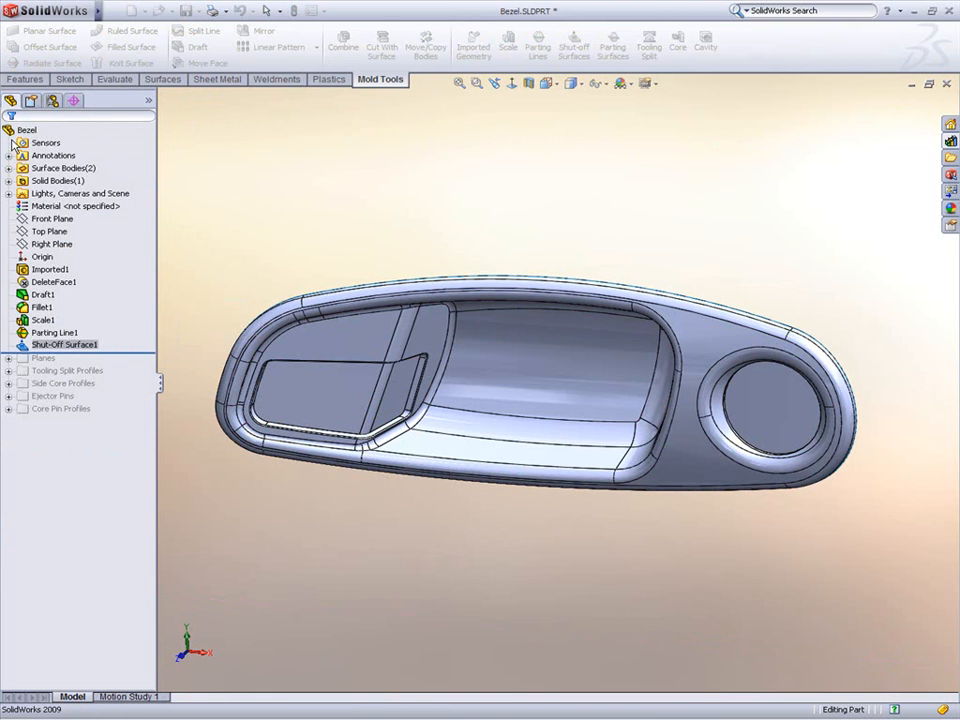
left_click(605, 44)
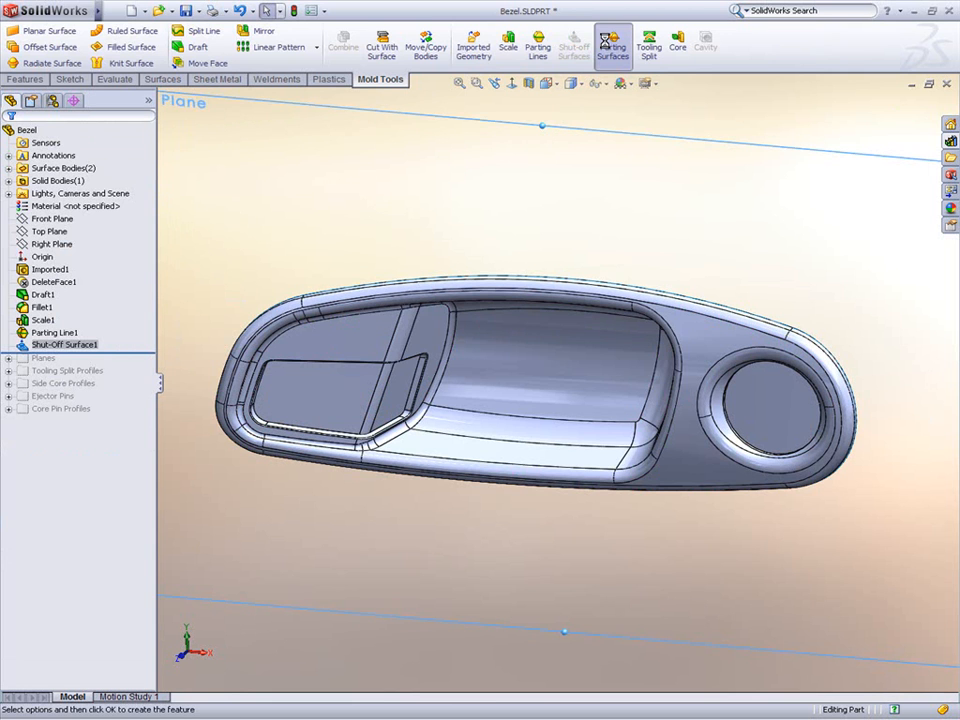
middle_click_drag(487, 510, 450, 335)
scroll(391, 272, "down", 1)
scroll(390, 273, "up", 1)
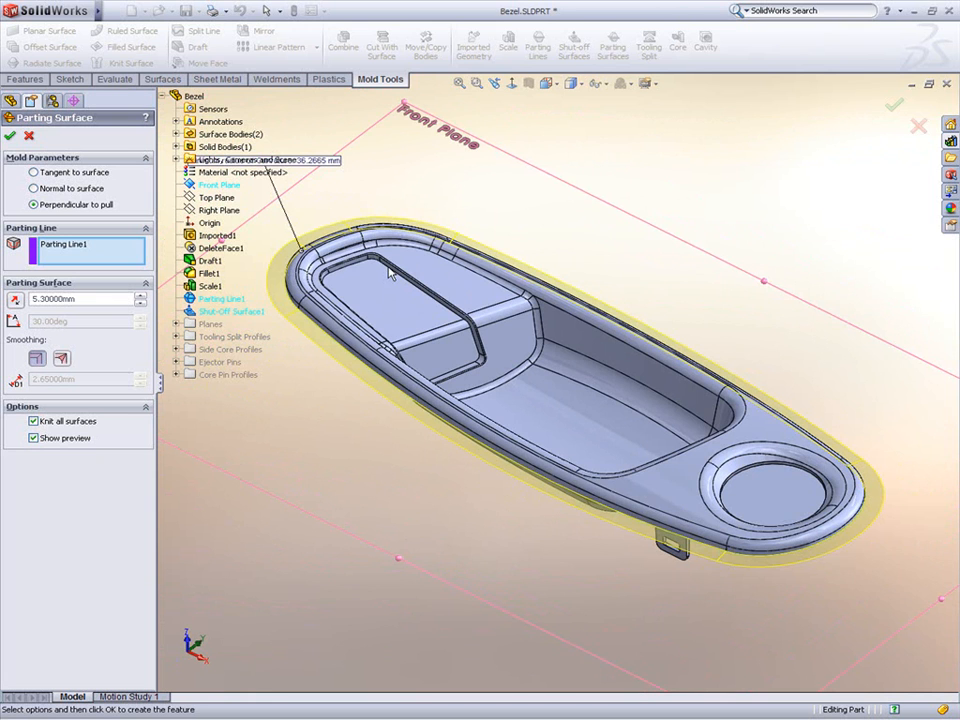
left_click(31, 137)
Step: Hide the solid body and the cavity surface bodies to display only the core surface
left_click(44, 181)
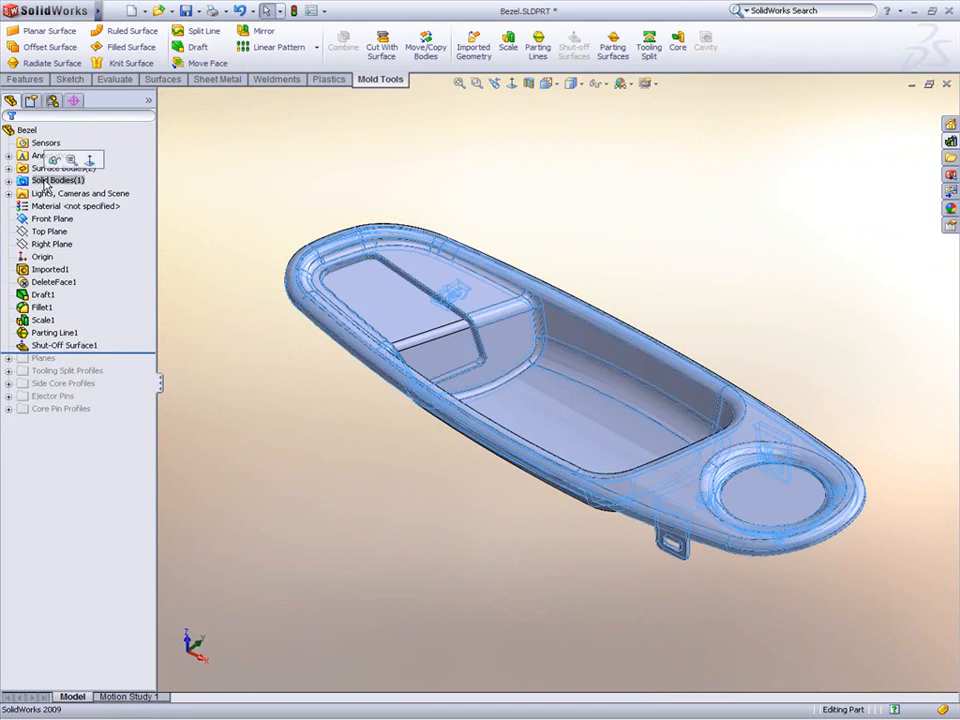
left_click(54, 160)
left_click(9, 169)
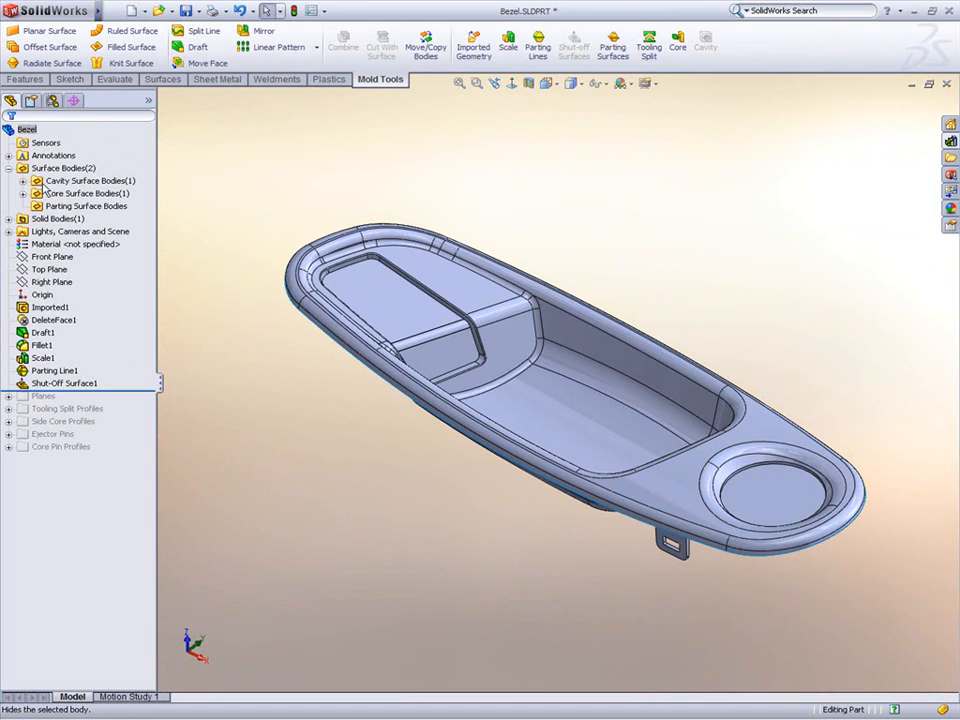
left_click(52, 180)
left_click(54, 164)
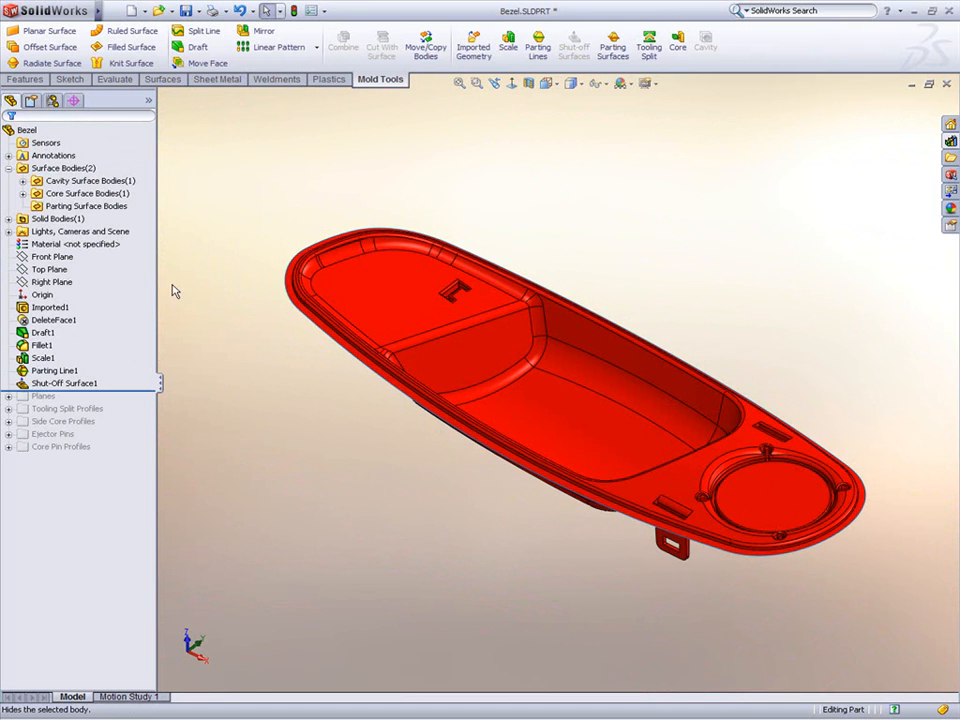
Step: Untrim the selected surface's external edges by 15%, with merging into the original turned off
left_click(290, 281)
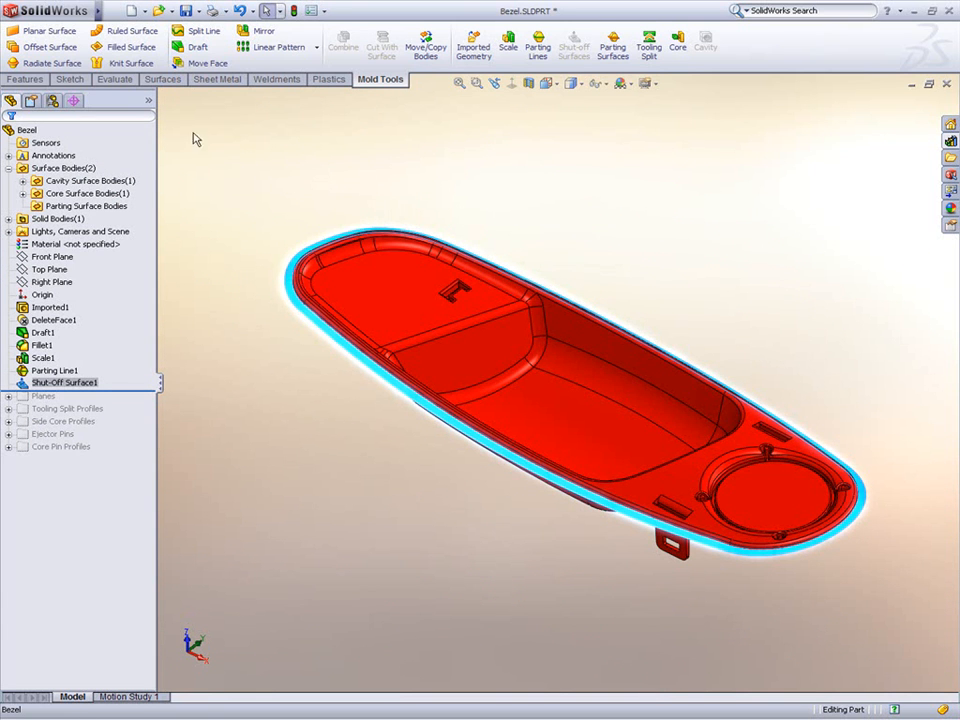
left_click(165, 80)
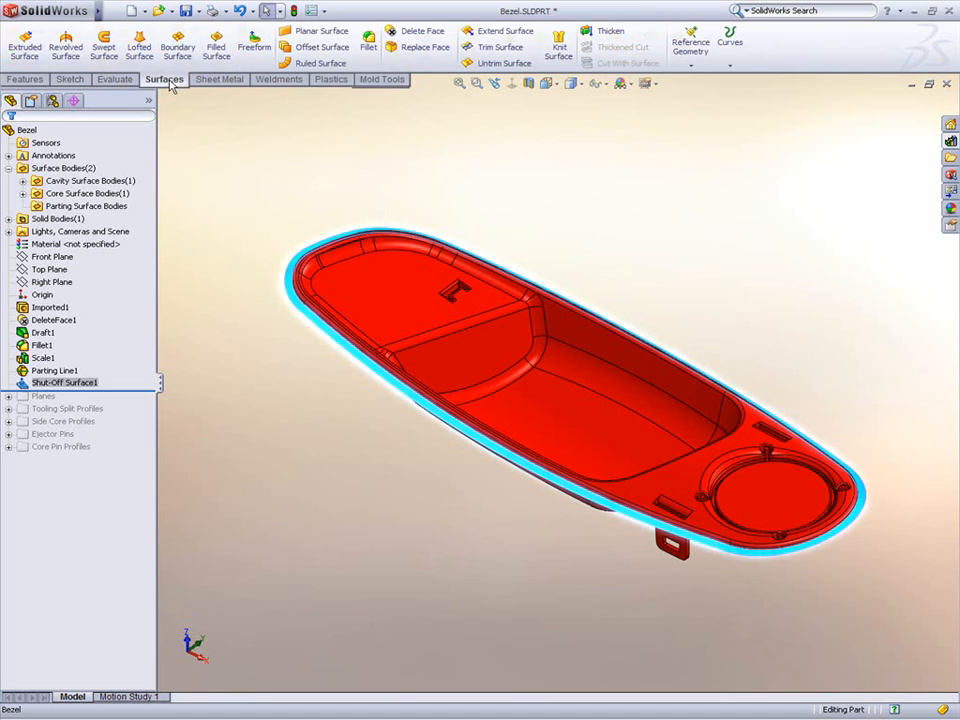
left_click(468, 63)
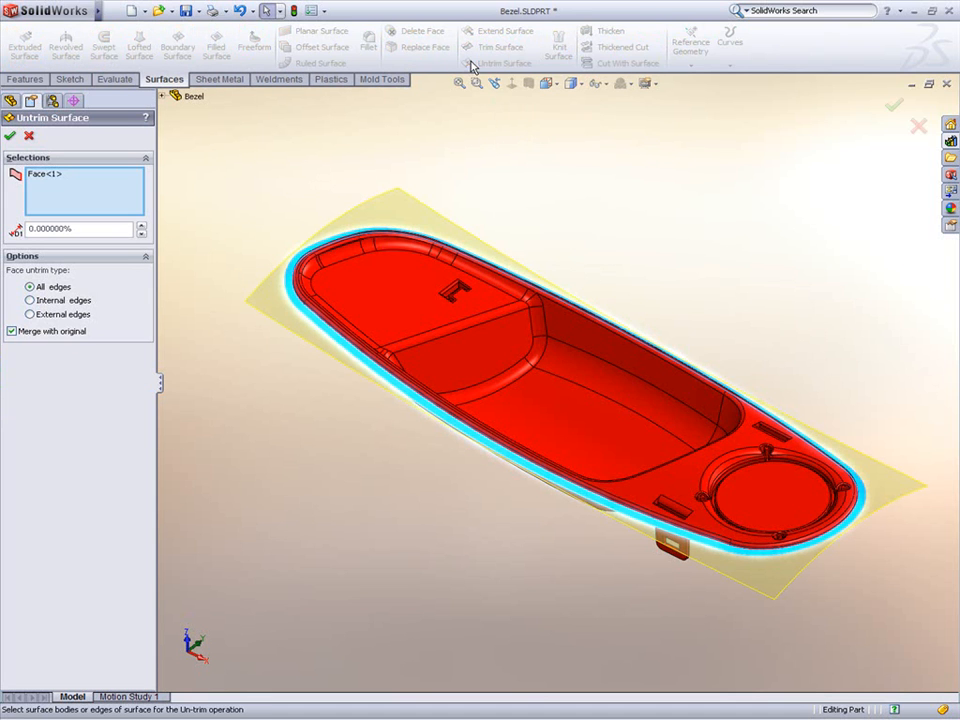
left_click(30, 331)
left_click(36, 314)
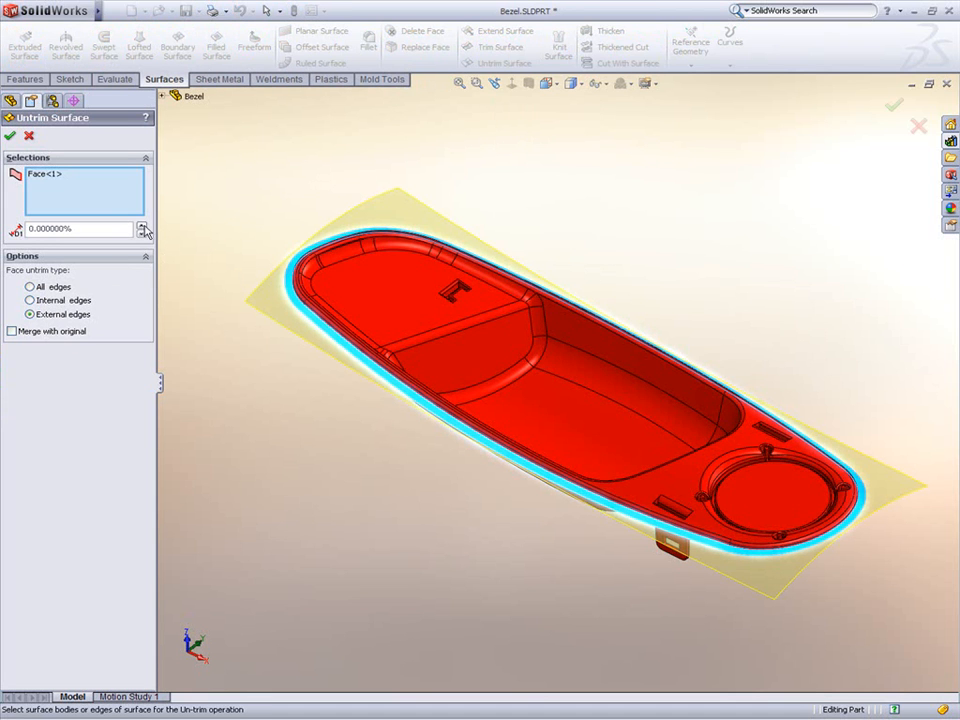
left_click(141, 226)
left_click(141, 226)
left_click(141, 226)
left_click(141, 226)
left_click(141, 226)
left_click(141, 226)
left_click(141, 226)
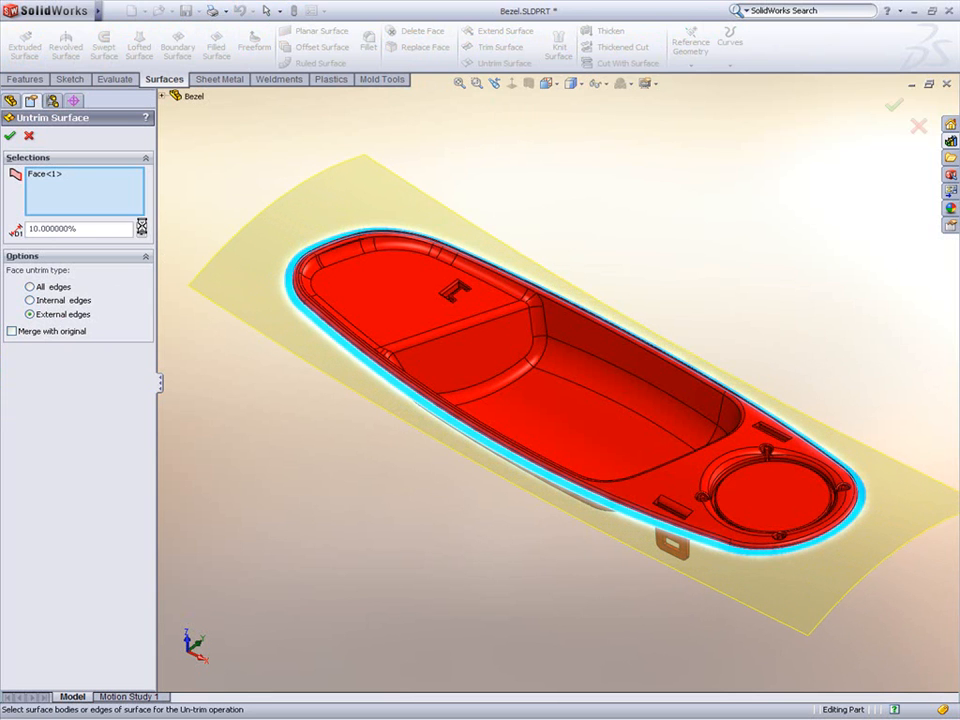
left_click(141, 226)
left_click(141, 226)
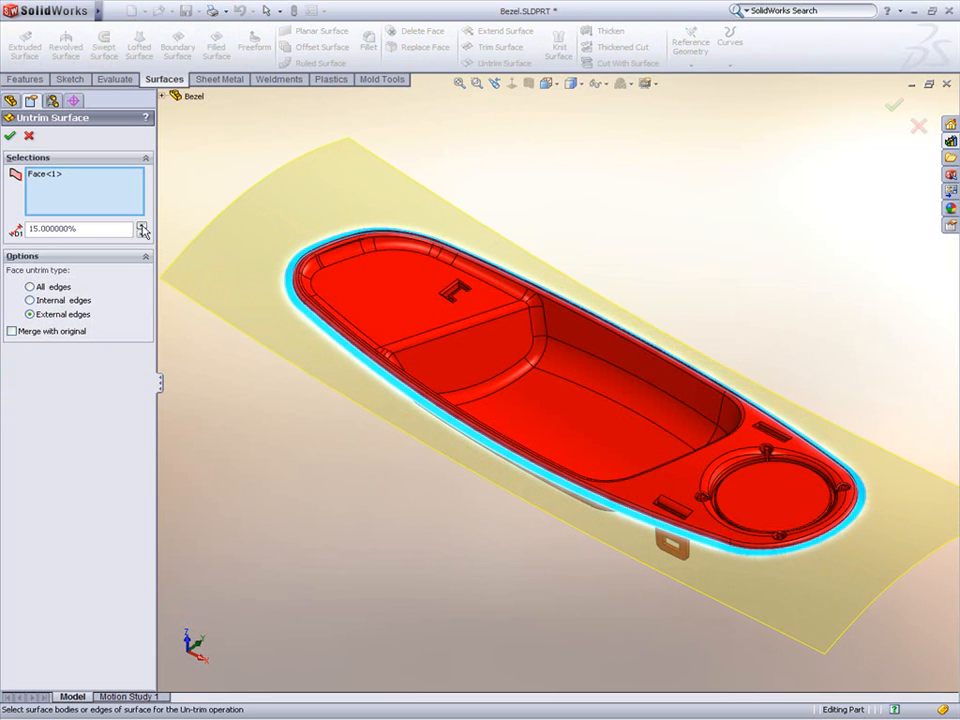
left_click(9, 135)
Step: Trim the untrimmed surface with Parting Line1 as the trim tool, keeping the outer piece
left_click(70, 383)
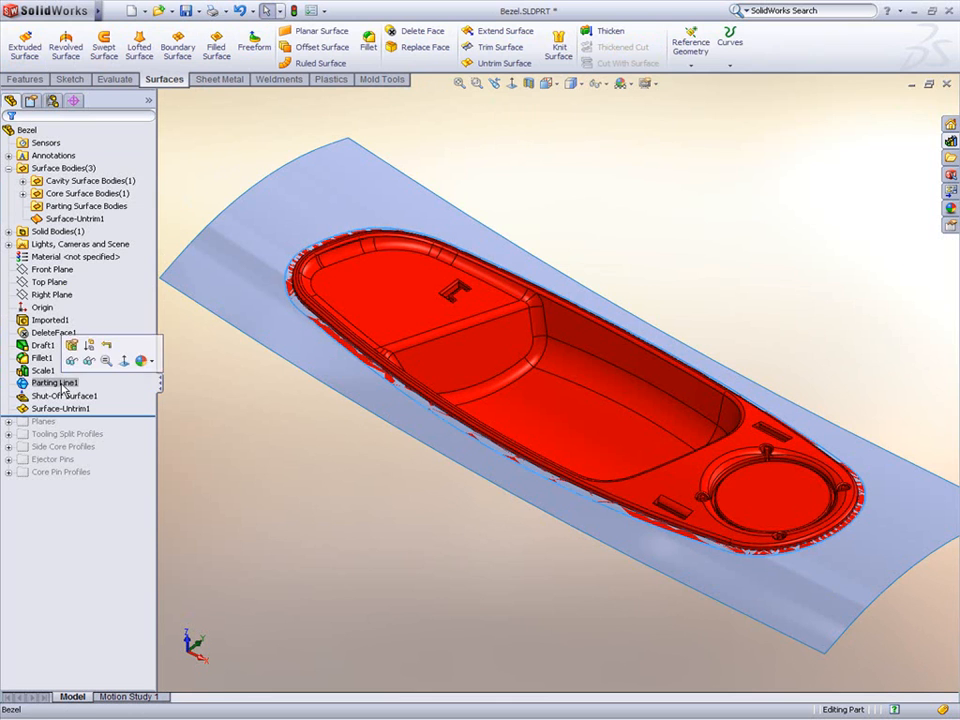
left_click(467, 52)
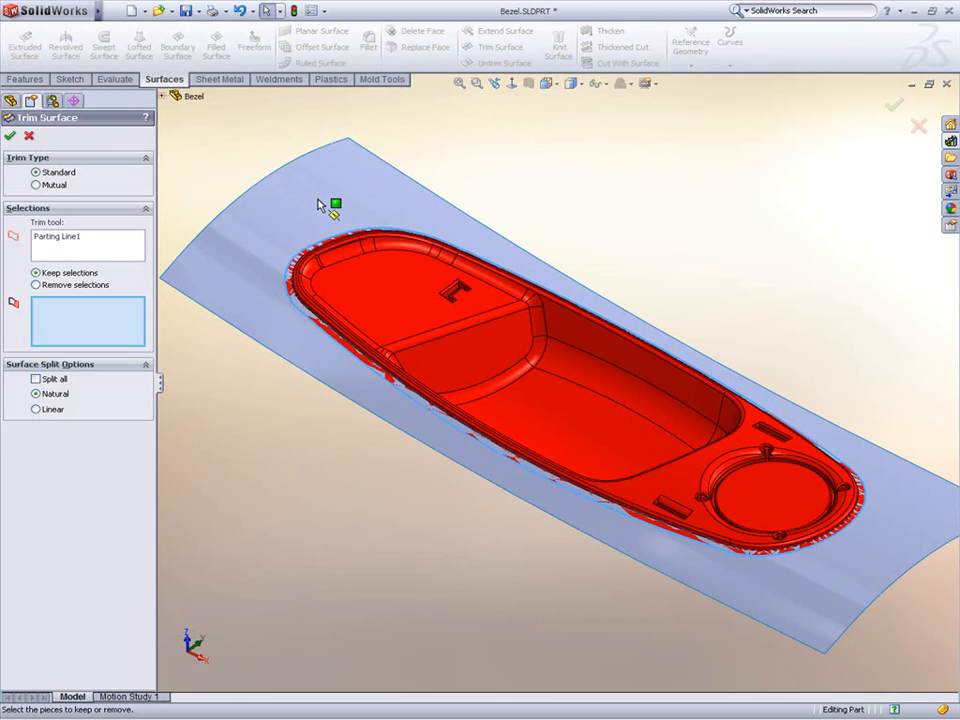
left_click(321, 206)
right_click(318, 203)
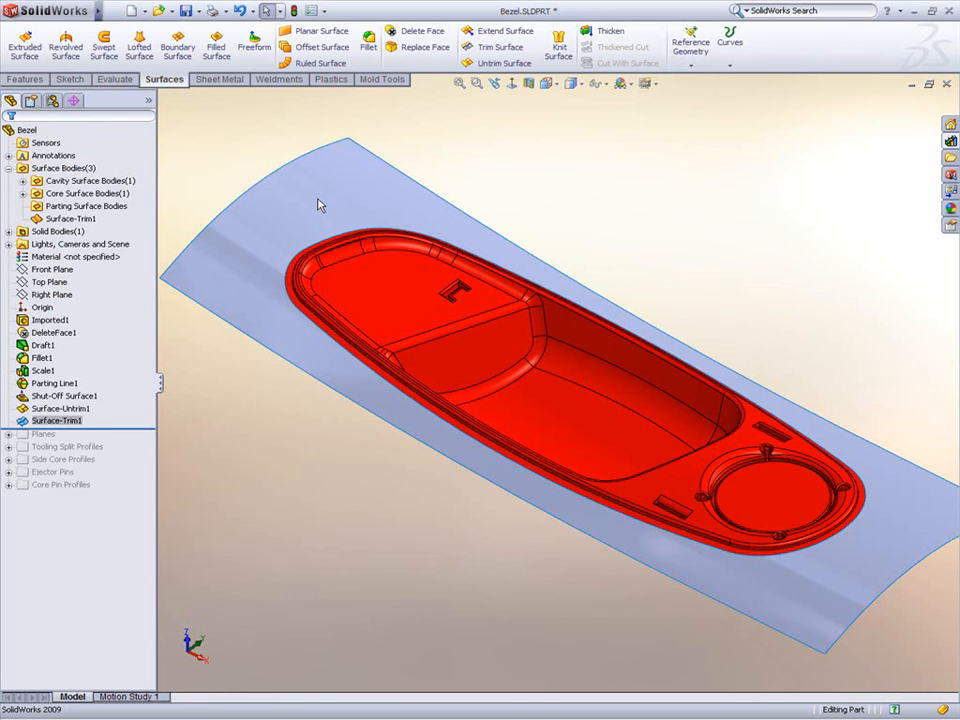
Step: Trim the parting surface with the Shutoff Profile sketch, keeping the region inside the profile
left_click(222, 386)
left_click_drag(138, 429, 123, 457)
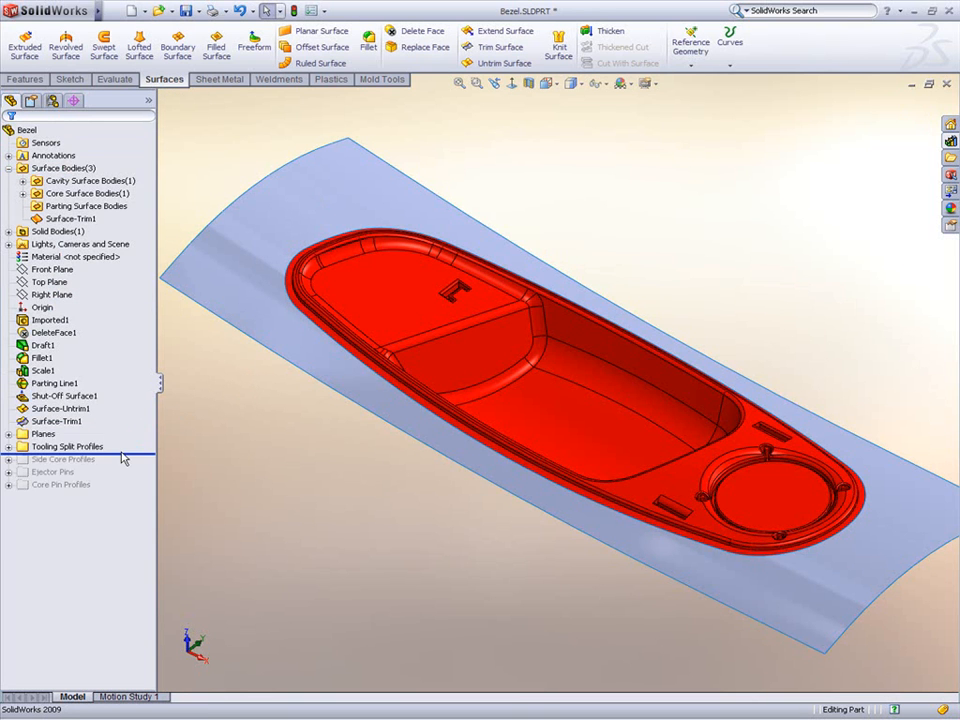
left_click(9, 446)
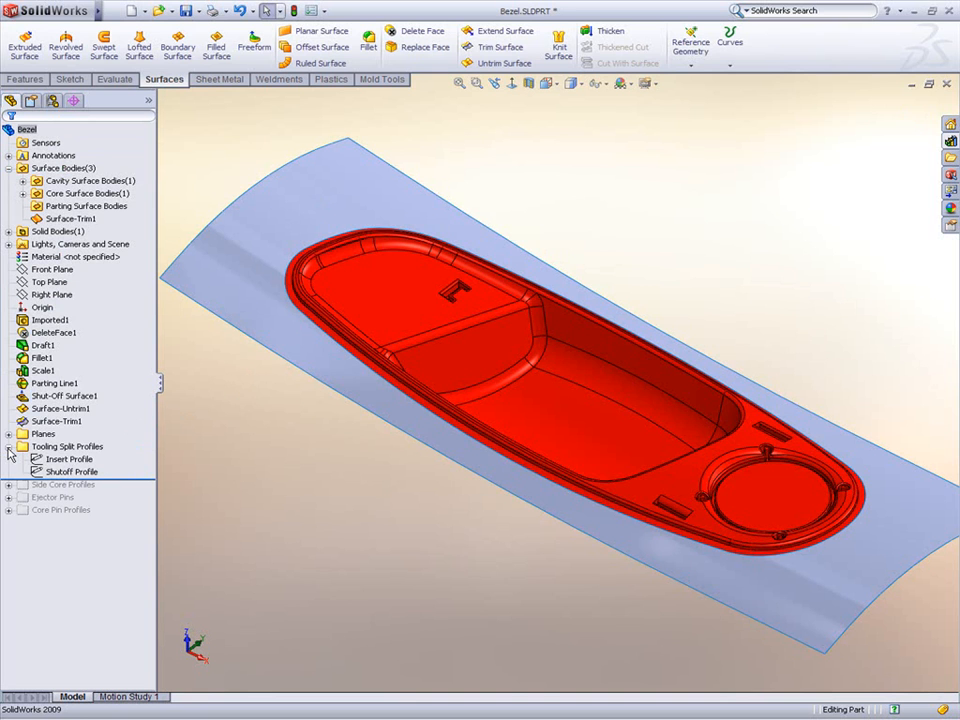
left_click(66, 472)
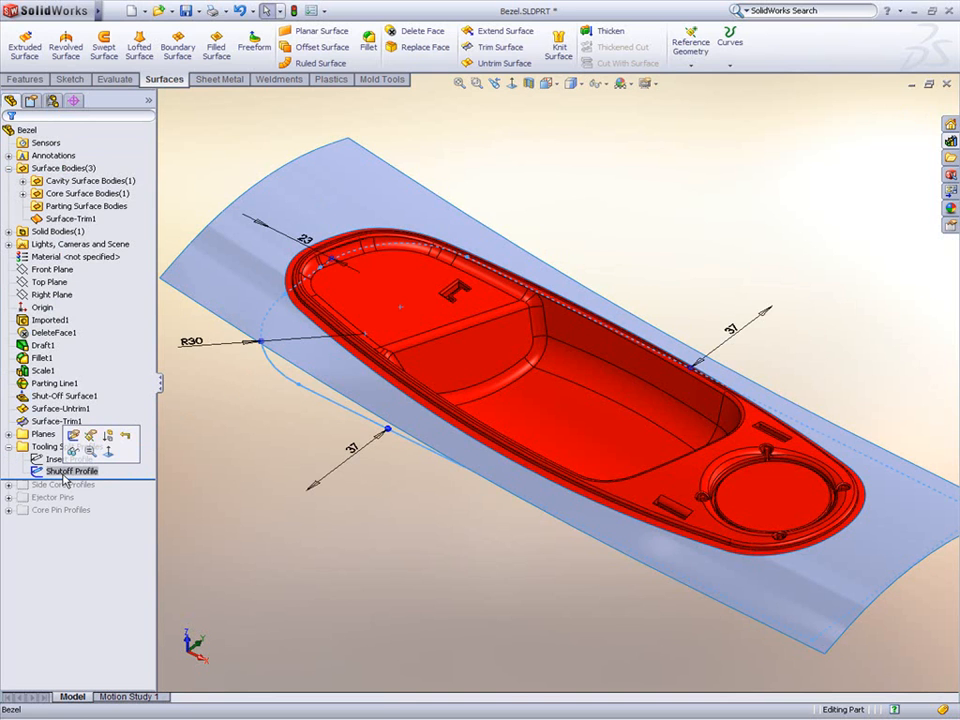
left_click(497, 47)
left_click(362, 212)
key("Return")
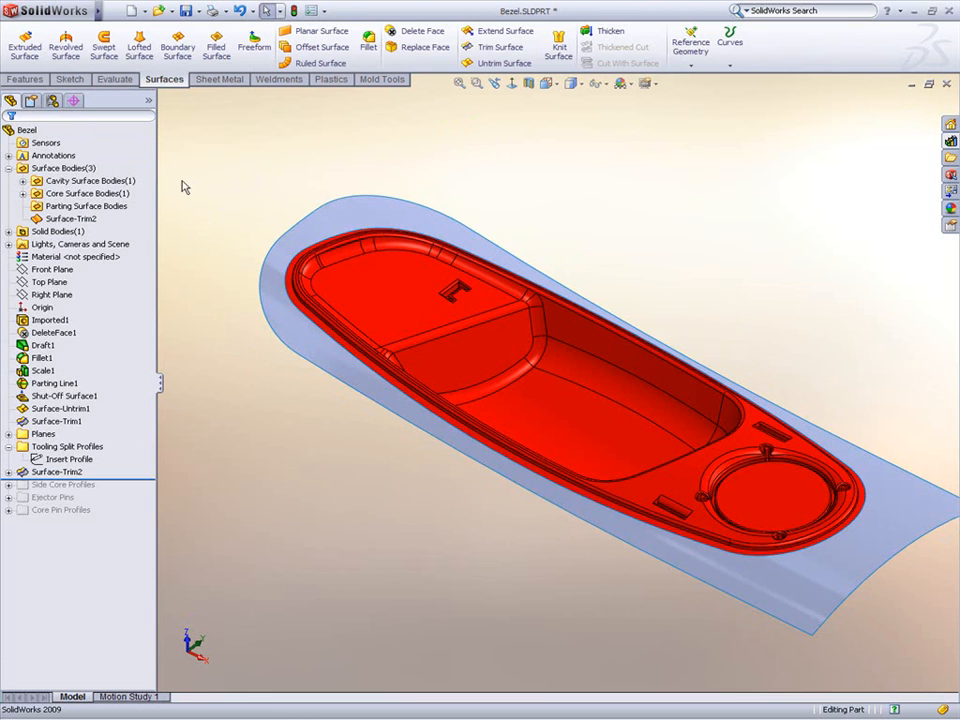
Step: Move Surface-Trim2 into the Parting Surface Bodies folder
left_click(96, 181)
left_click(85, 193)
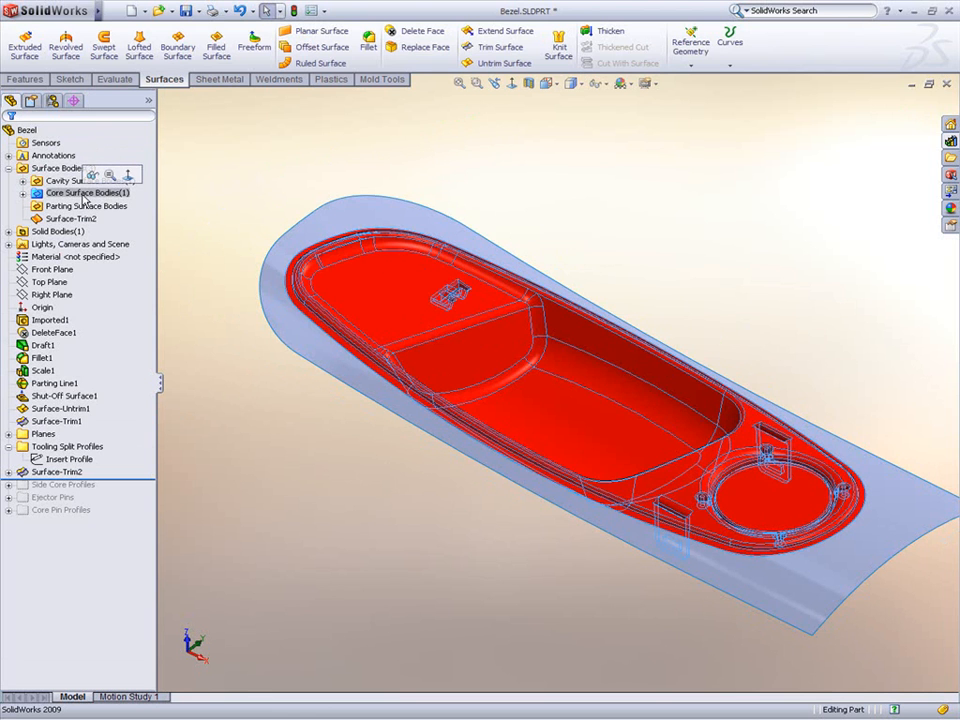
left_click(86, 206)
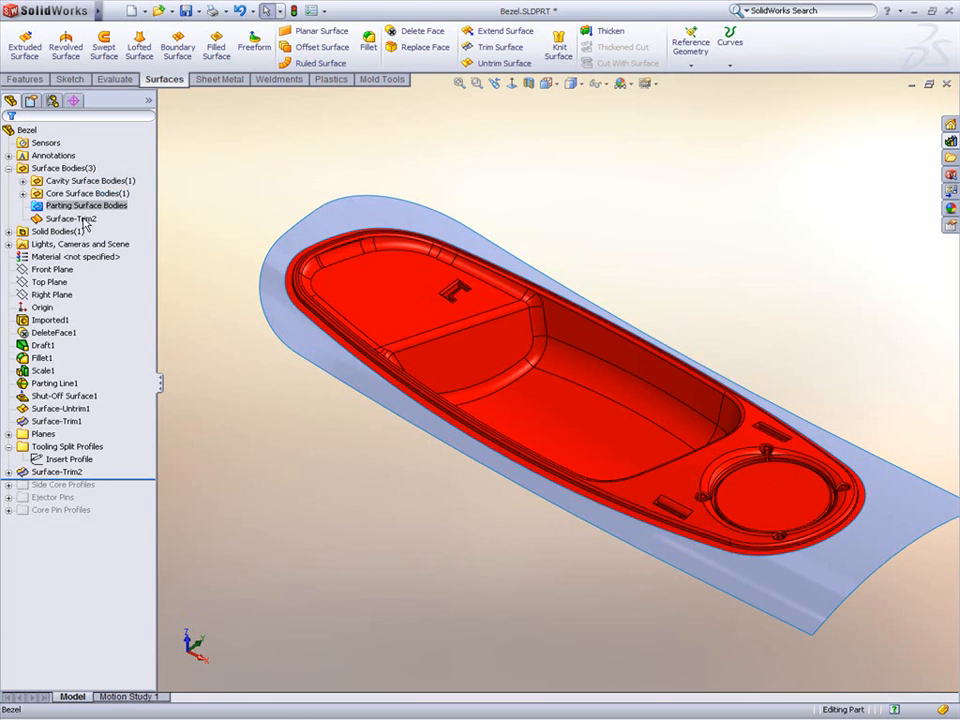
left_click(82, 218)
left_click_drag(86, 206, 88, 207)
left_click(182, 249)
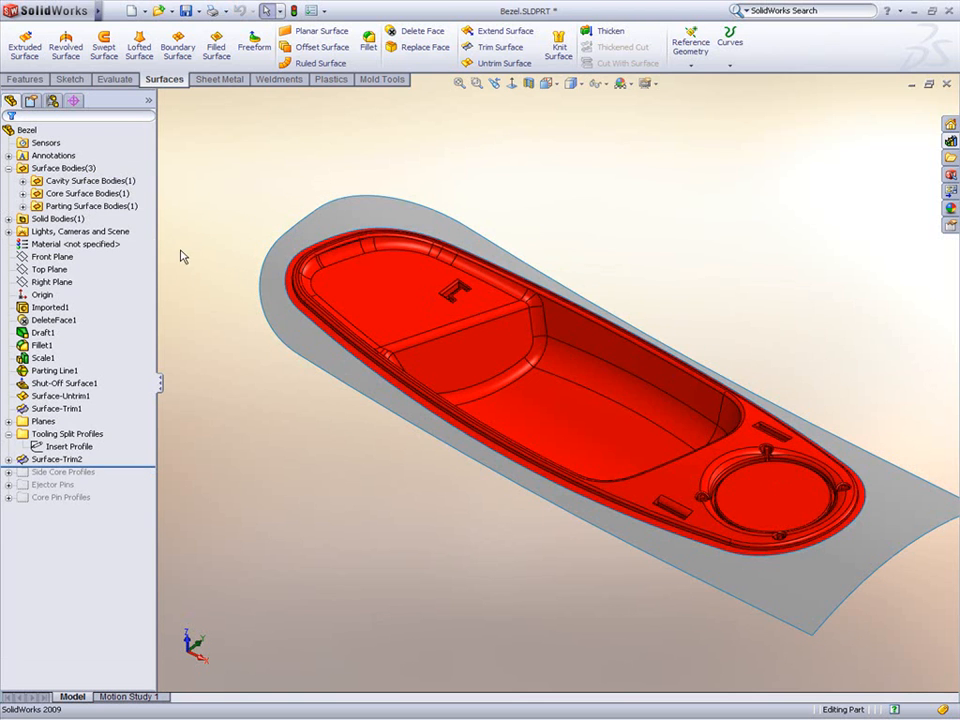
Step: Create a Tooling Split on the Insert Profile sketch with 40 mm and 30 mm block depths and a 3.00deg interlock surface
left_click(68, 446)
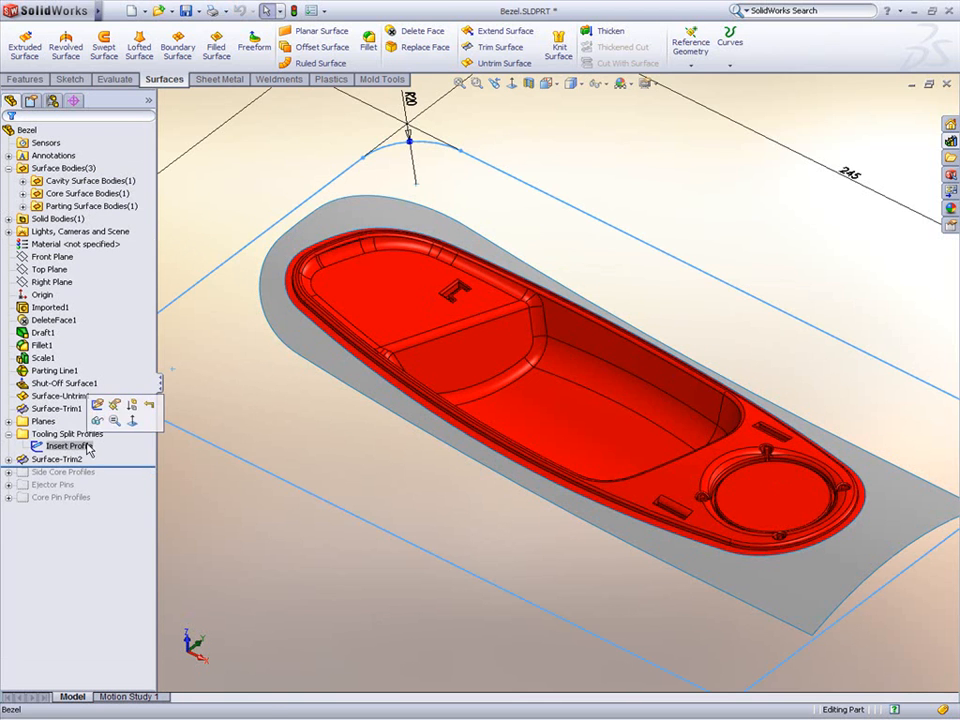
left_click(380, 79)
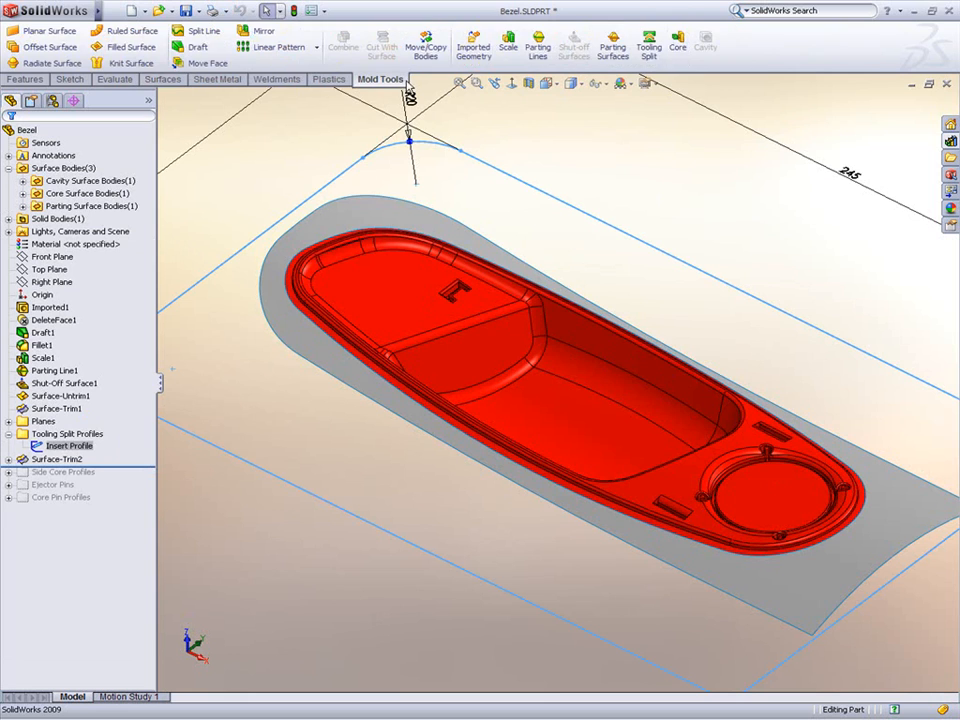
left_click(650, 52)
scroll(580, 270, "up", 3)
middle_click_drag(569, 291, 557, 413)
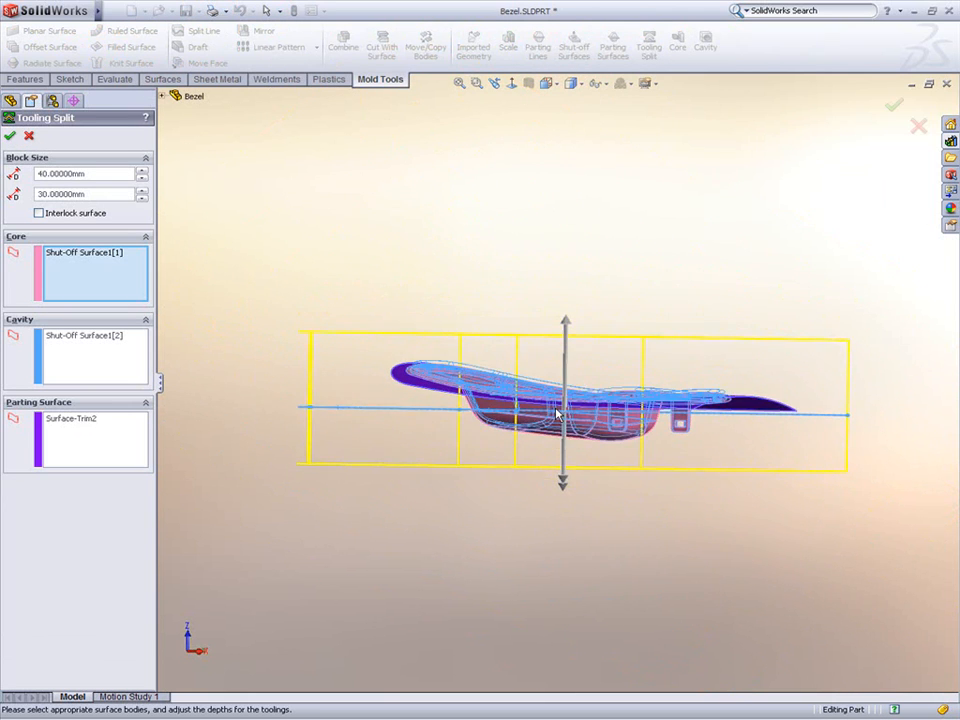
scroll(557, 413, "down", 2)
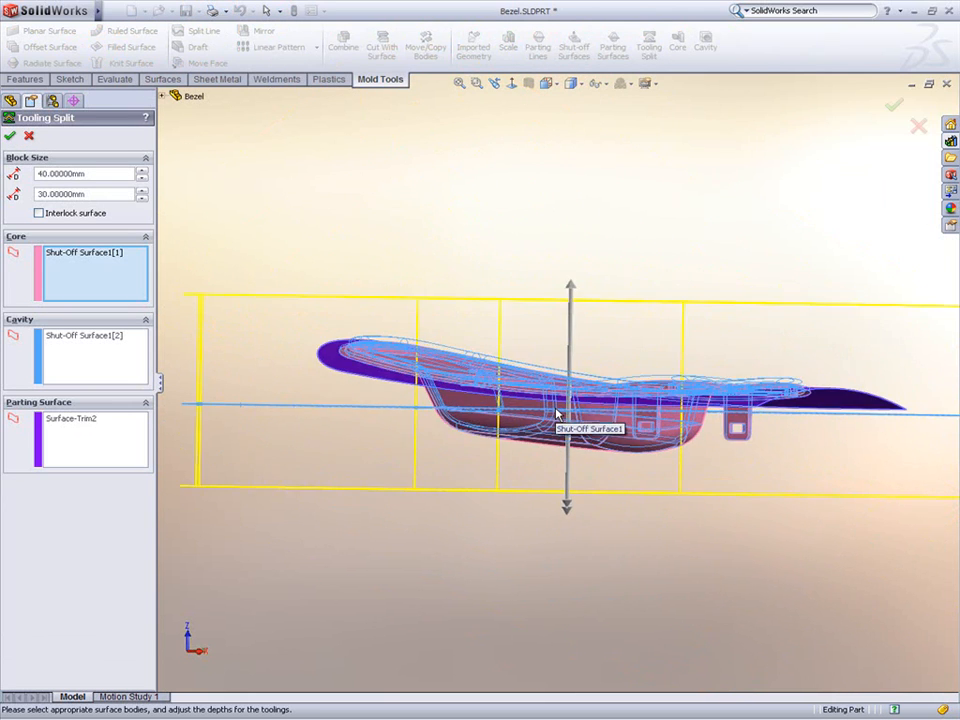
left_click(91, 213)
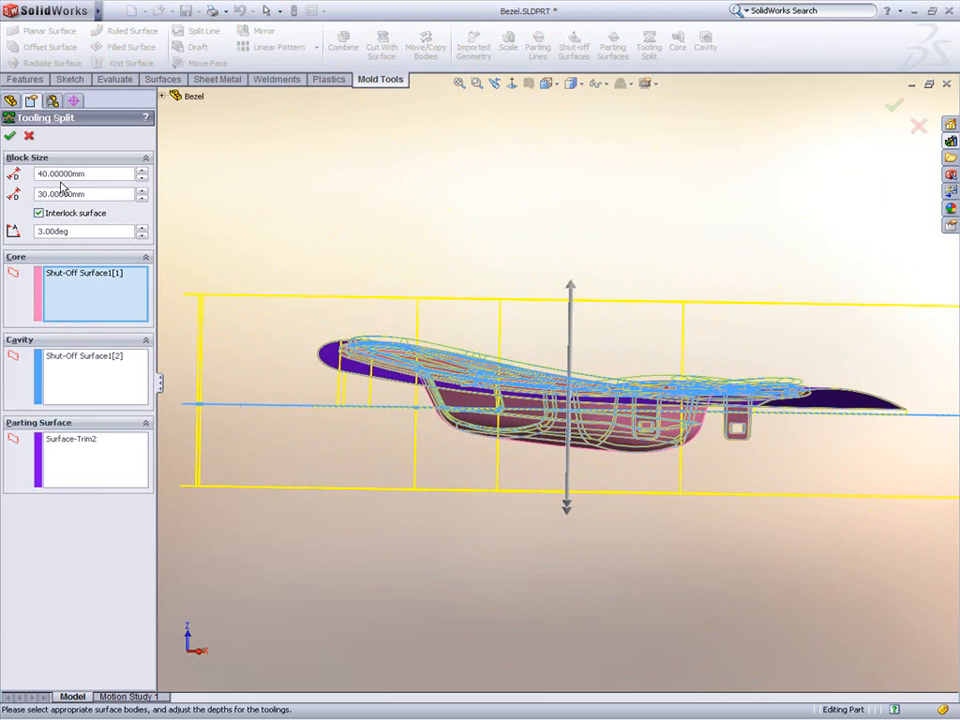
left_click(10, 135)
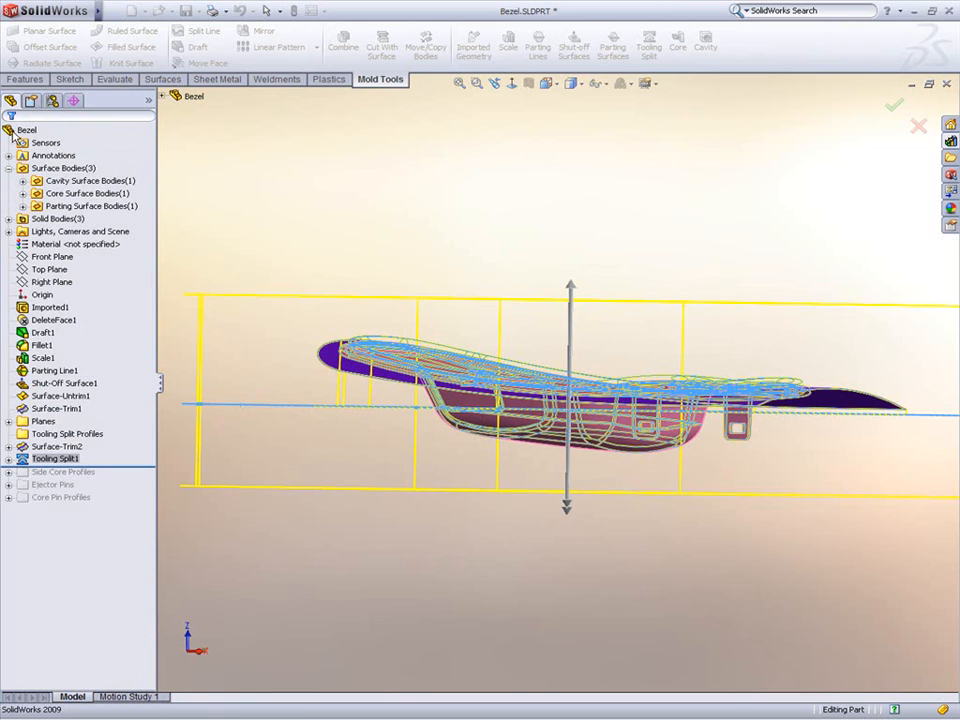
Step: Hide the surface bodies, then isolate the upper tooling block to examine its impression before exiting isolation
right_click(74, 172)
left_click(83, 147)
middle_click_drag(380, 252, 497, 289)
right_click(590, 352)
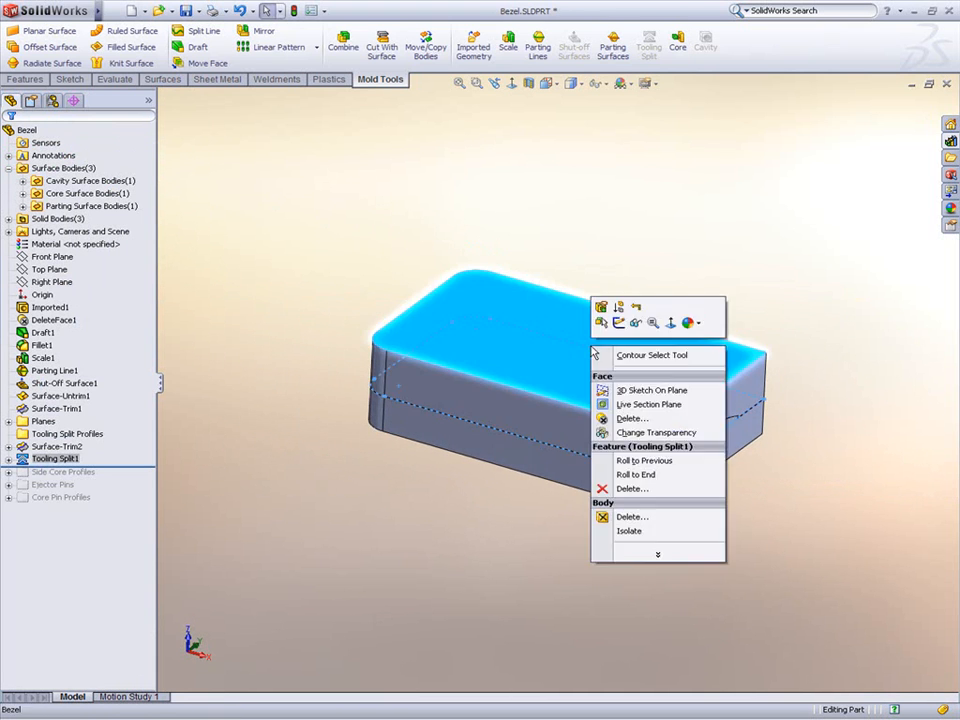
left_click(640, 530)
middle_click_drag(620, 488, 609, 377)
scroll(598, 400, "down", 3)
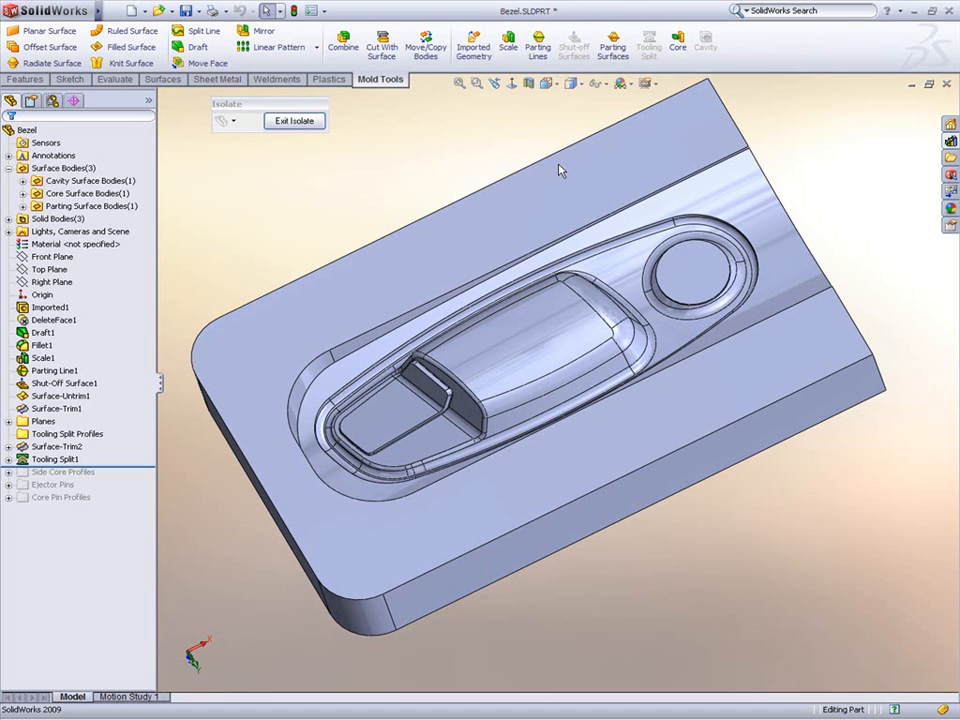
middle_click_drag(561, 171, 499, 505)
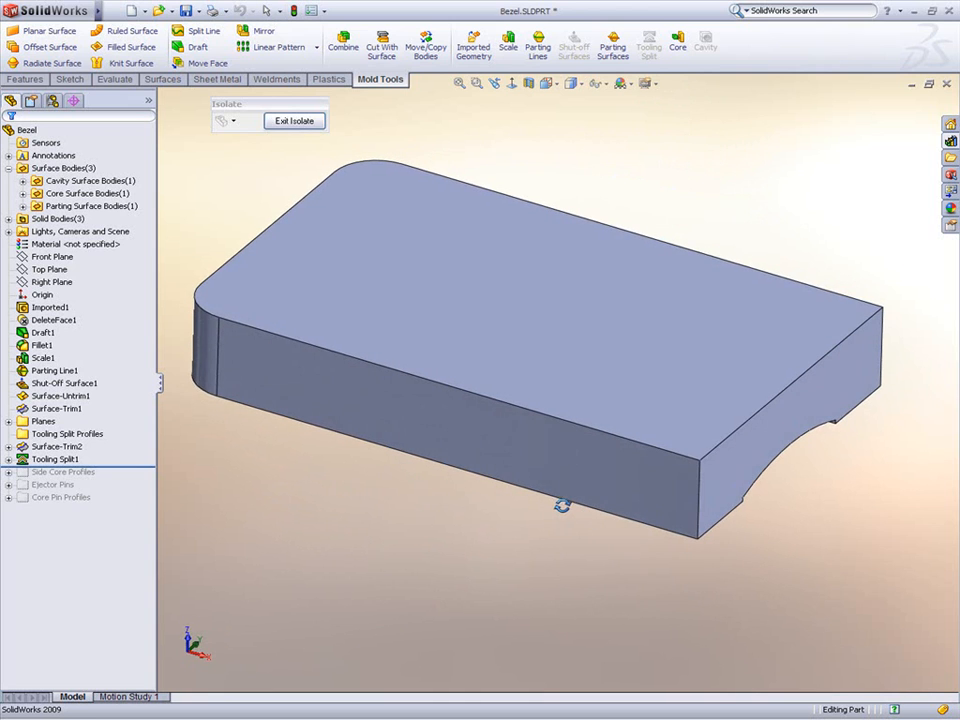
left_click(306, 124)
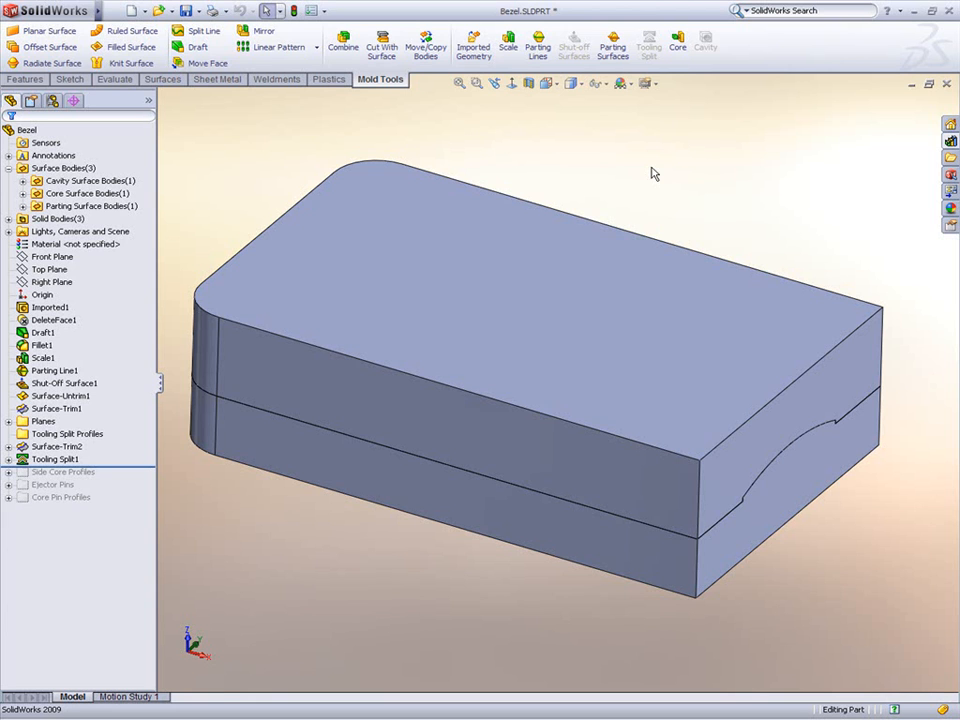
Step: Insert the Sprue-Runner-Gate library feature onto the block's end face, referencing the Top Plane
left_click(950, 141)
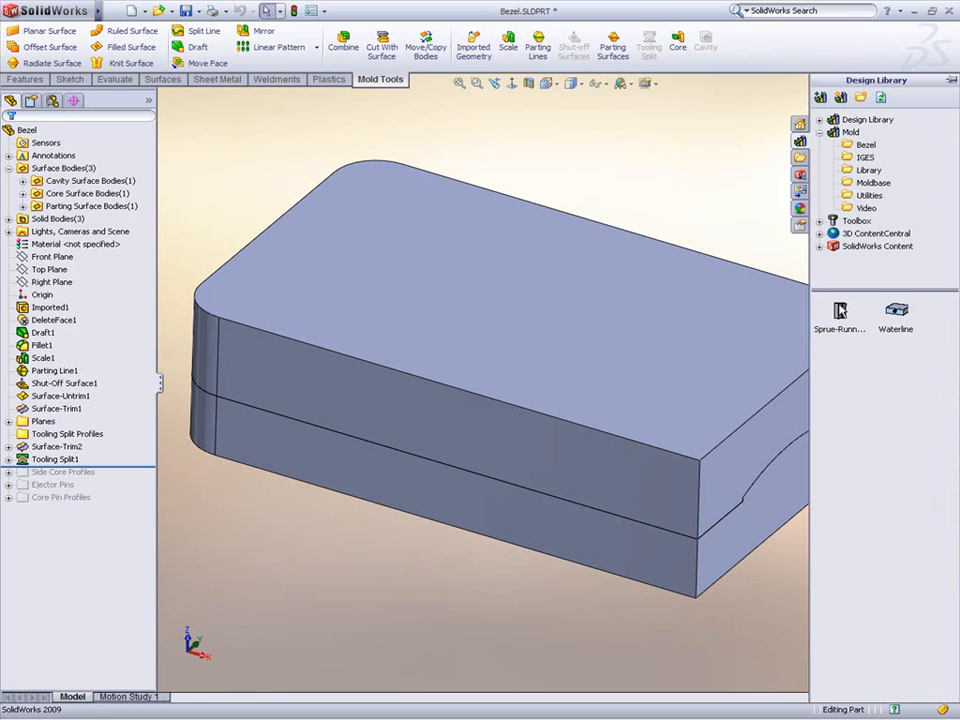
mouse_move(845, 322)
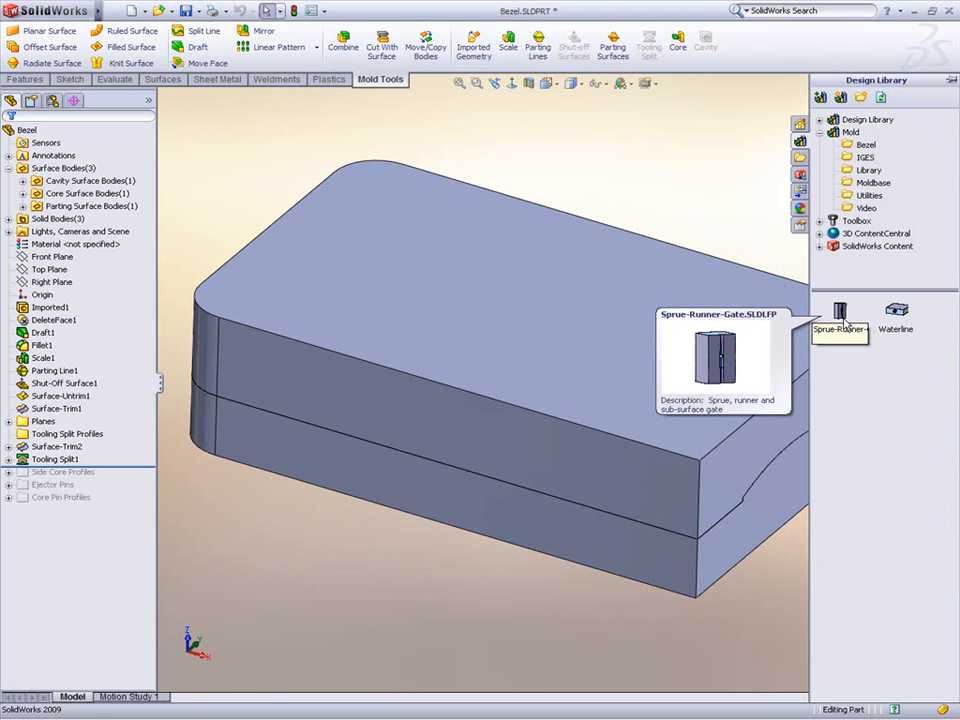
left_click_drag(845, 322, 795, 462)
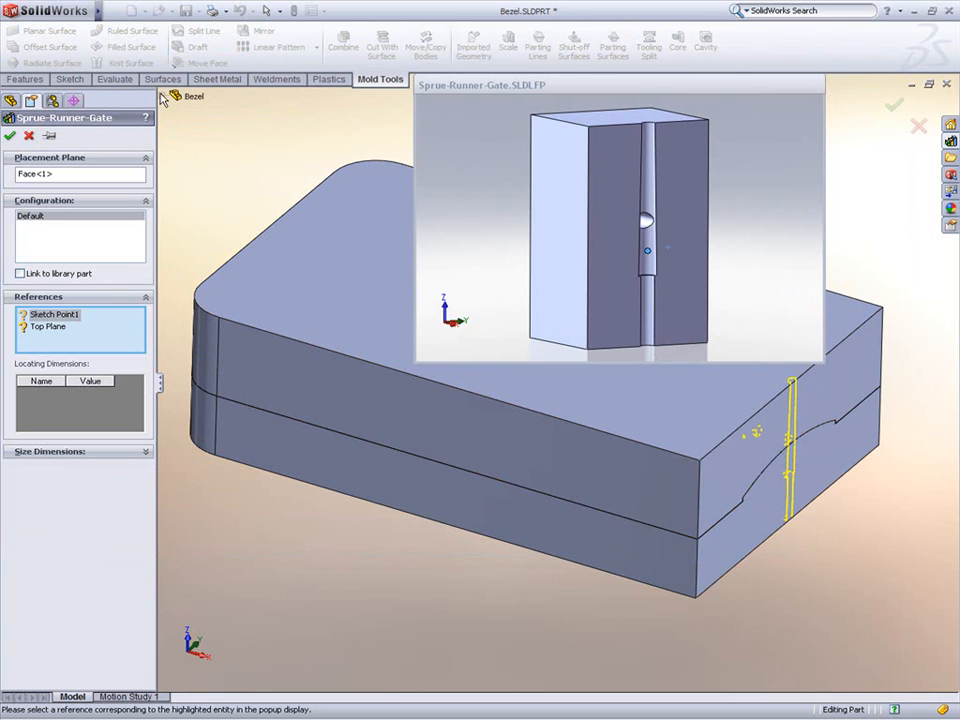
left_click(162, 96)
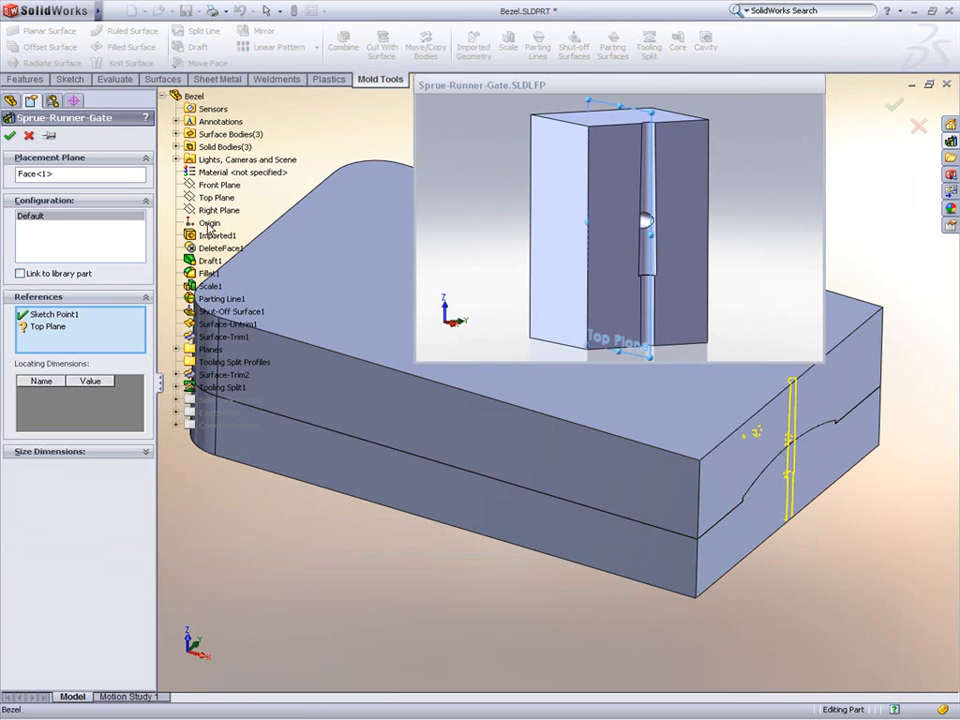
left_click(205, 199)
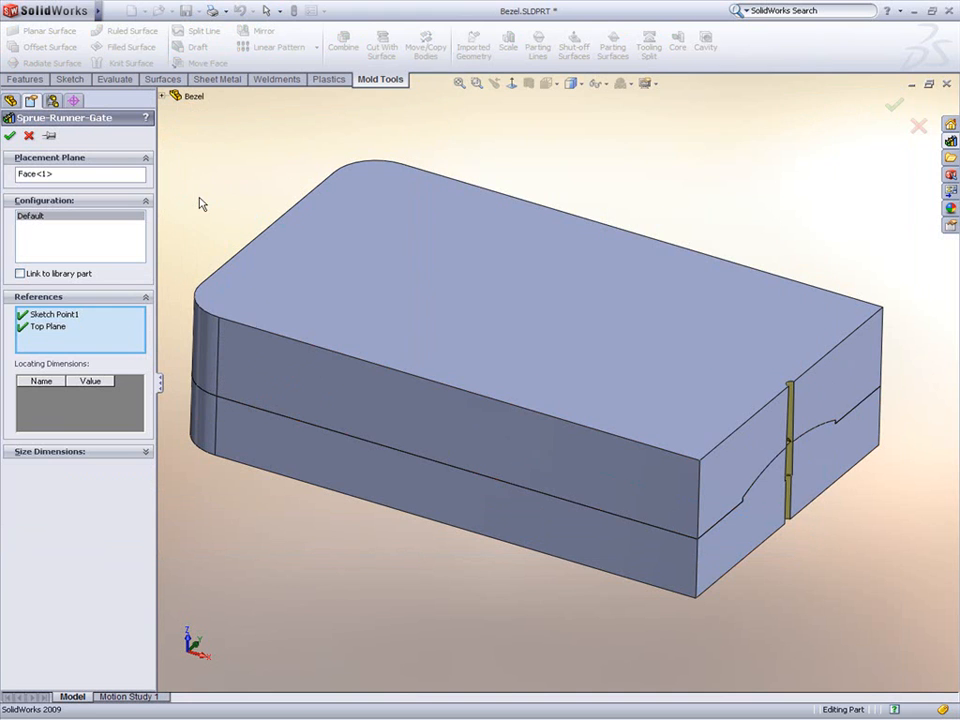
left_click(9, 135)
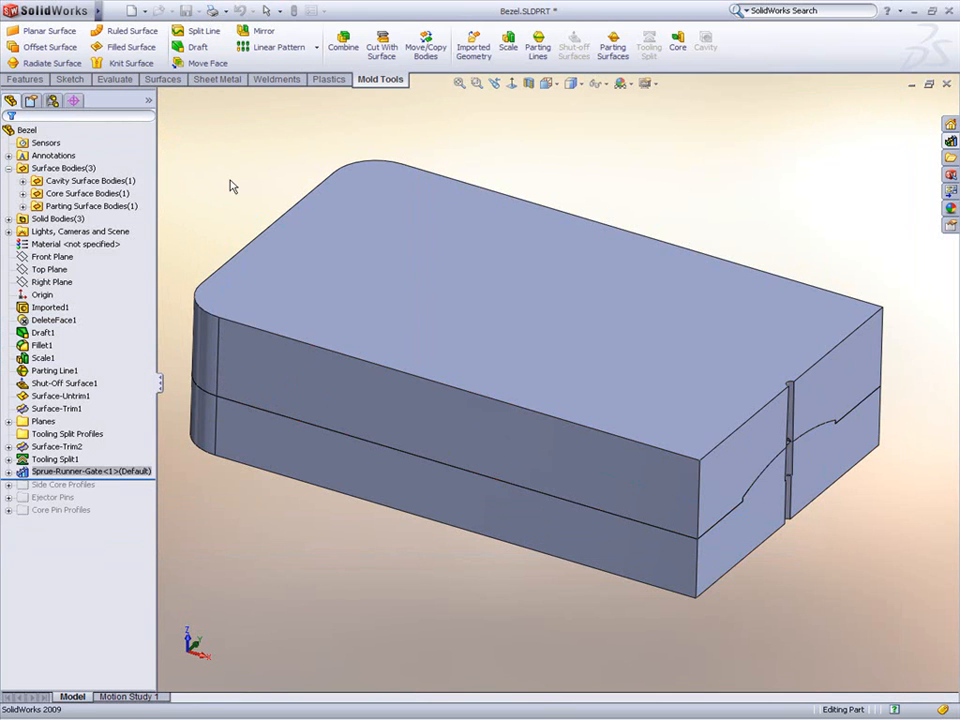
Step: Hide the upper tooling block to reveal the core block
middle_click_drag(238, 196, 214, 165)
left_click(417, 237)
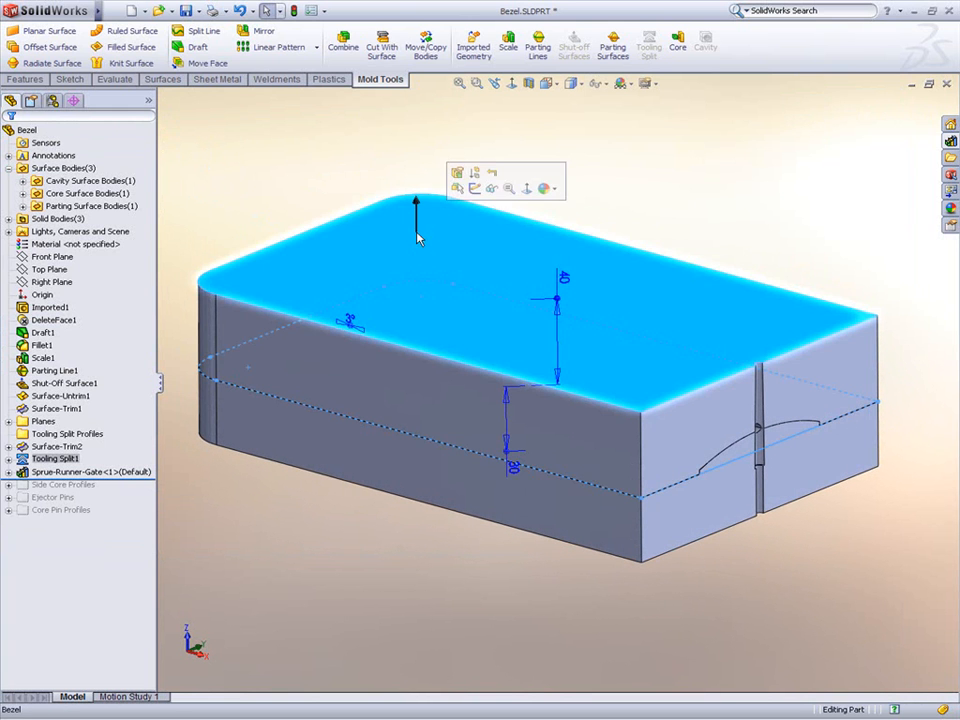
left_click(492, 188)
middle_click_drag(590, 263, 588, 283)
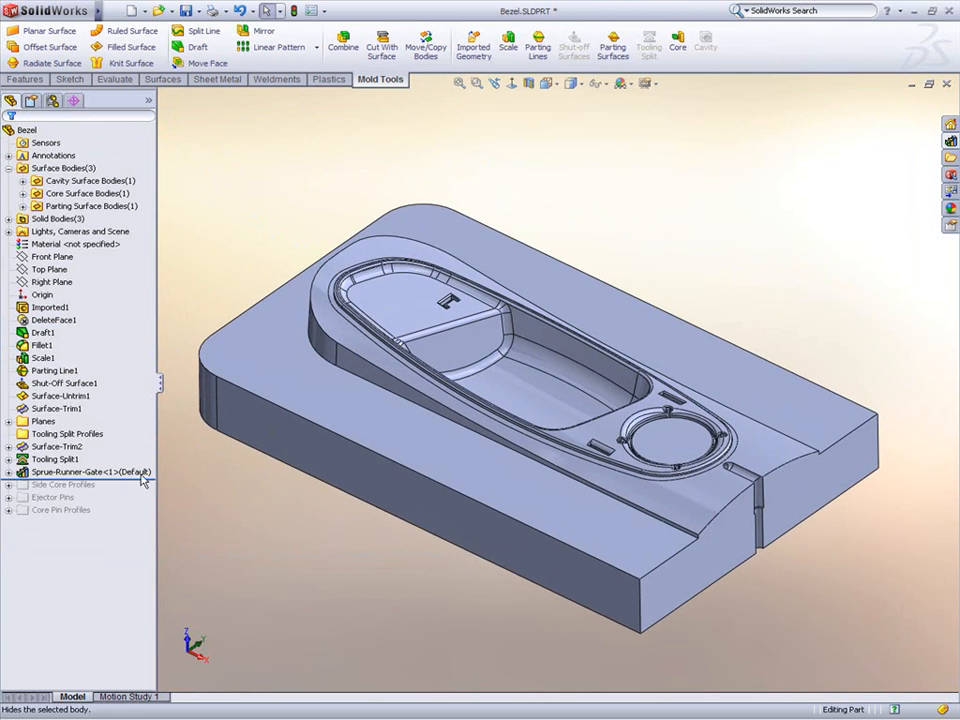
Step: Open the Side Core Profile sketch for editing
left_click_drag(132, 480, 30, 485)
left_click(62, 497)
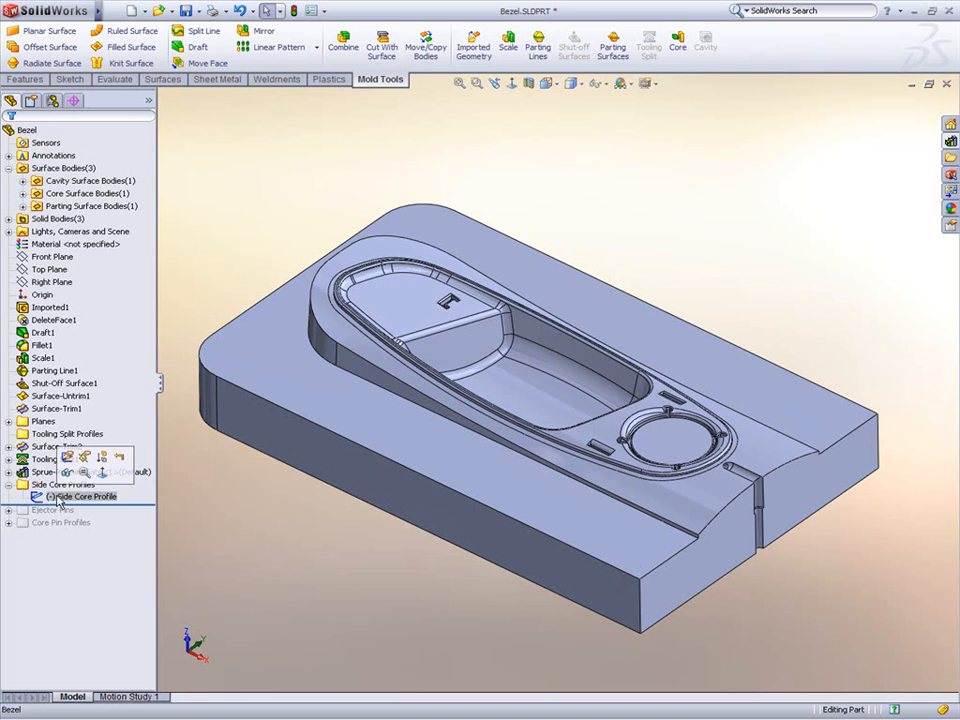
left_click(67, 457)
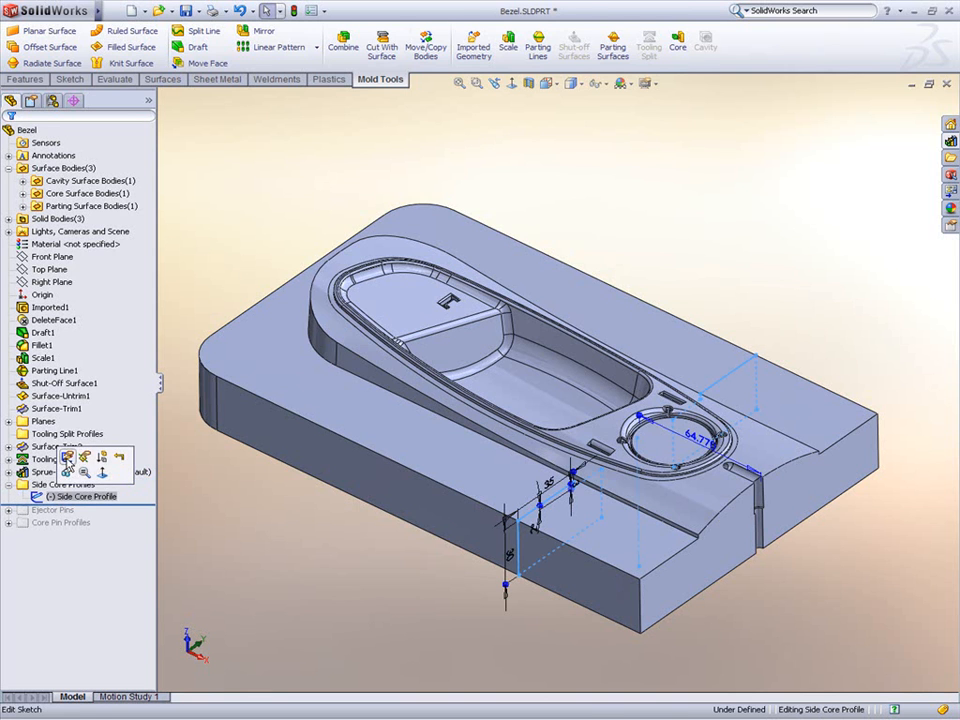
Step: Orient the view to the Side Core Profile view and switch the display to wireframe
left_click(548, 84)
left_click(572, 153)
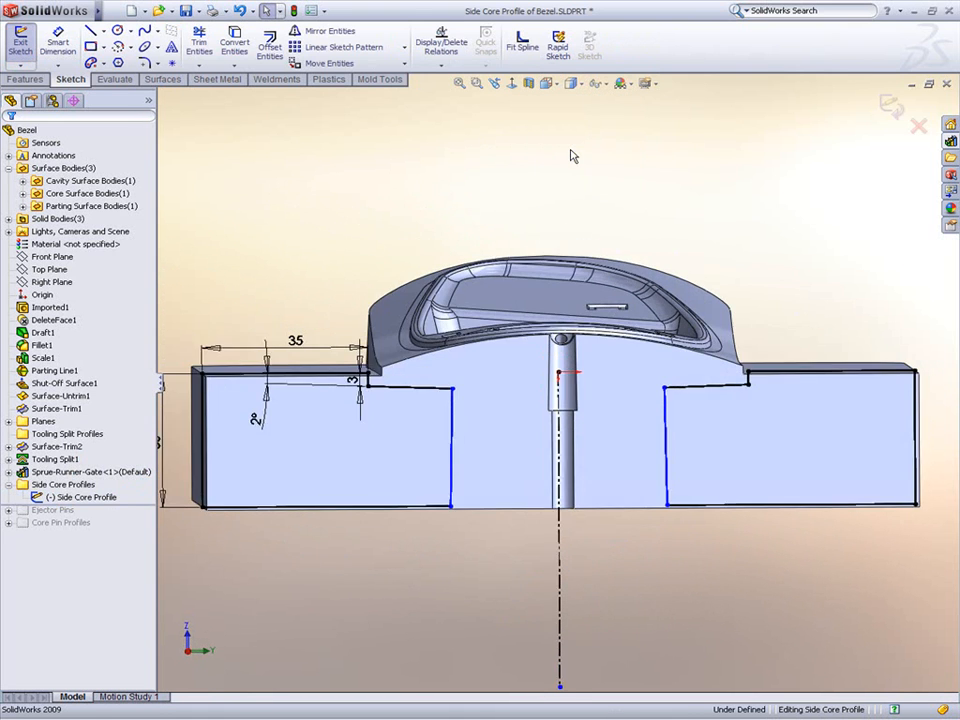
left_click(576, 84)
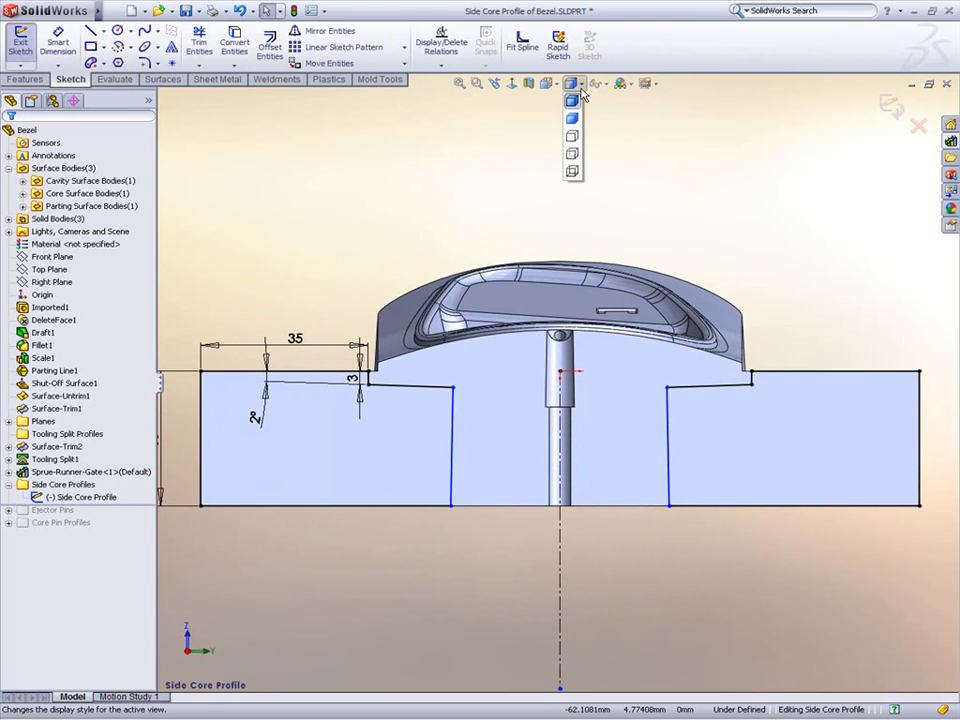
left_click(572, 171)
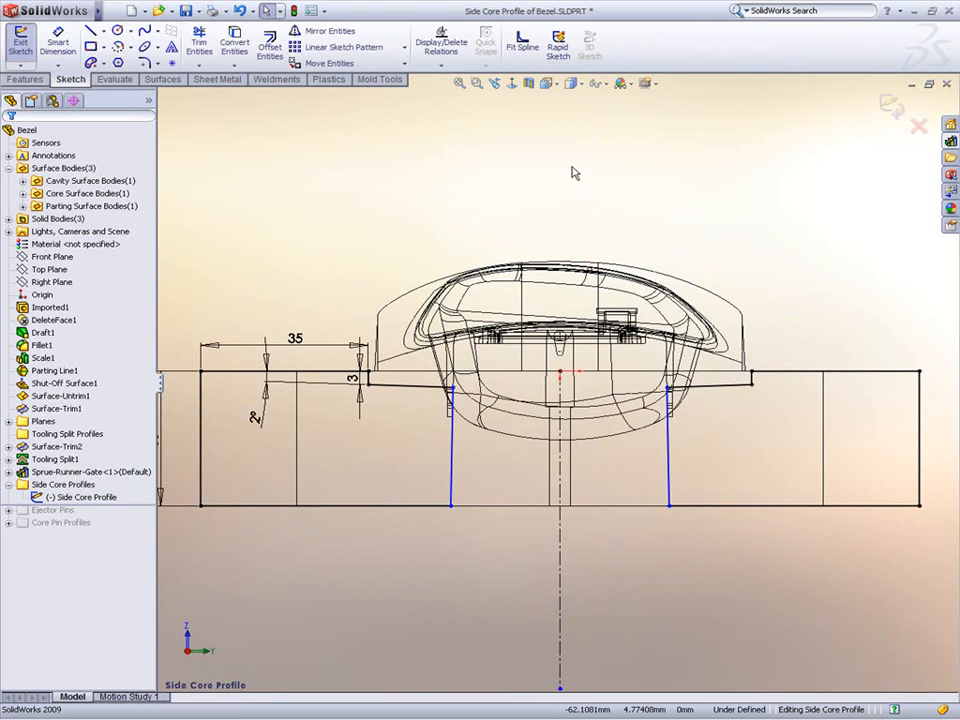
Step: Enable selection of hidden edges in wireframe and HLV modes in the display/selection system options
left_click(311, 11)
left_click(222, 245)
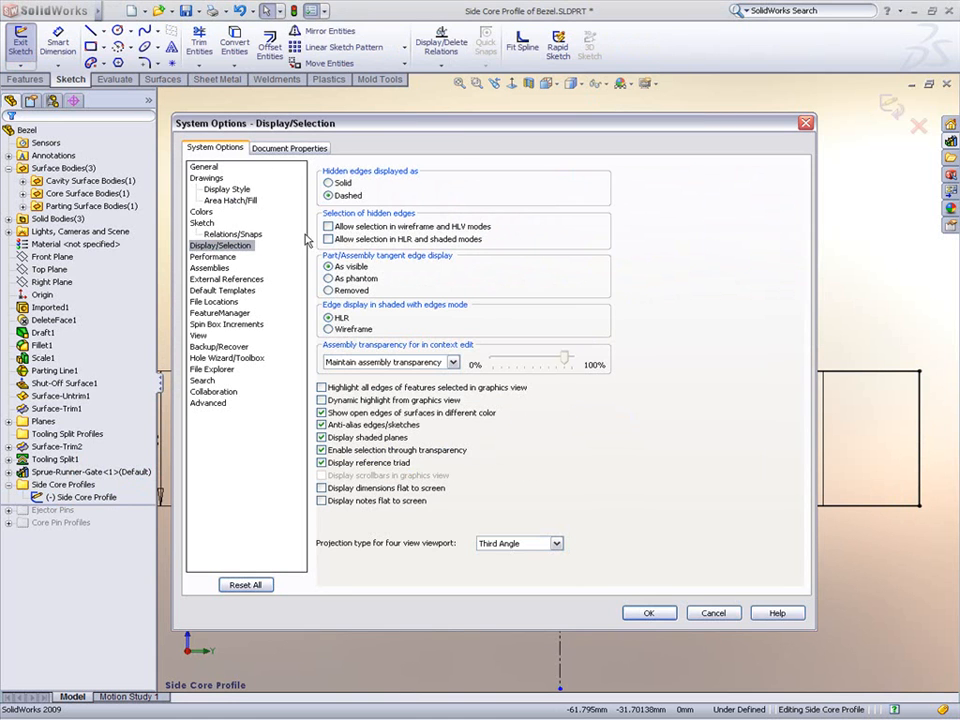
left_click(340, 227)
left_click(647, 615)
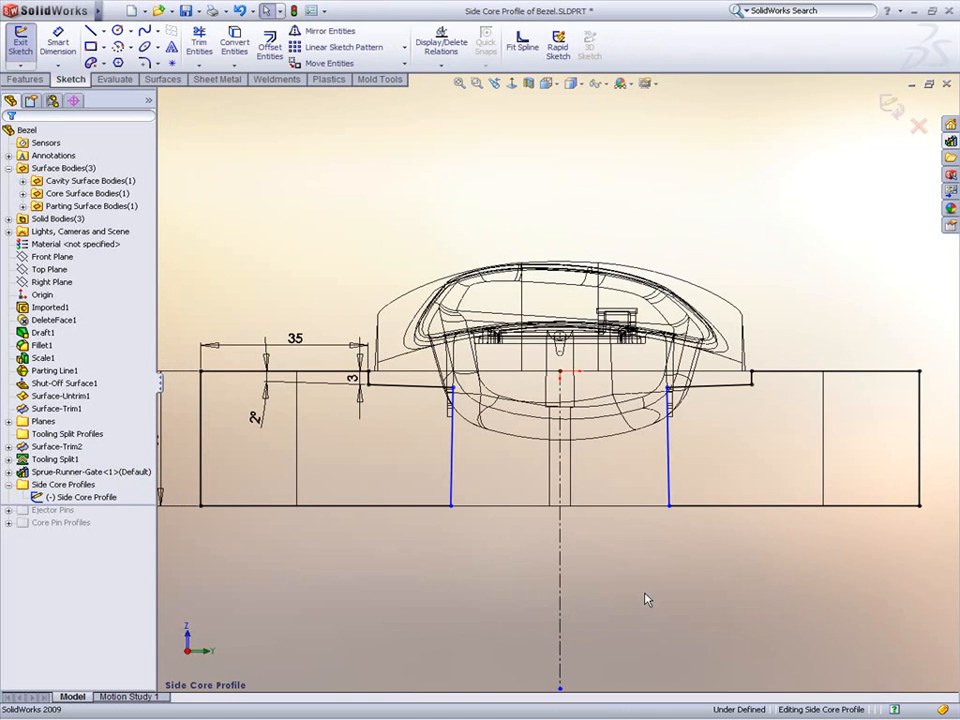
Step: Move the left vertical profile line onto the bezel's side edge and make them collinear
mouse_move(452, 454)
left_mouse_down()
mouse_move(489, 448)
mouse_move(434, 450)
left_mouse_up()
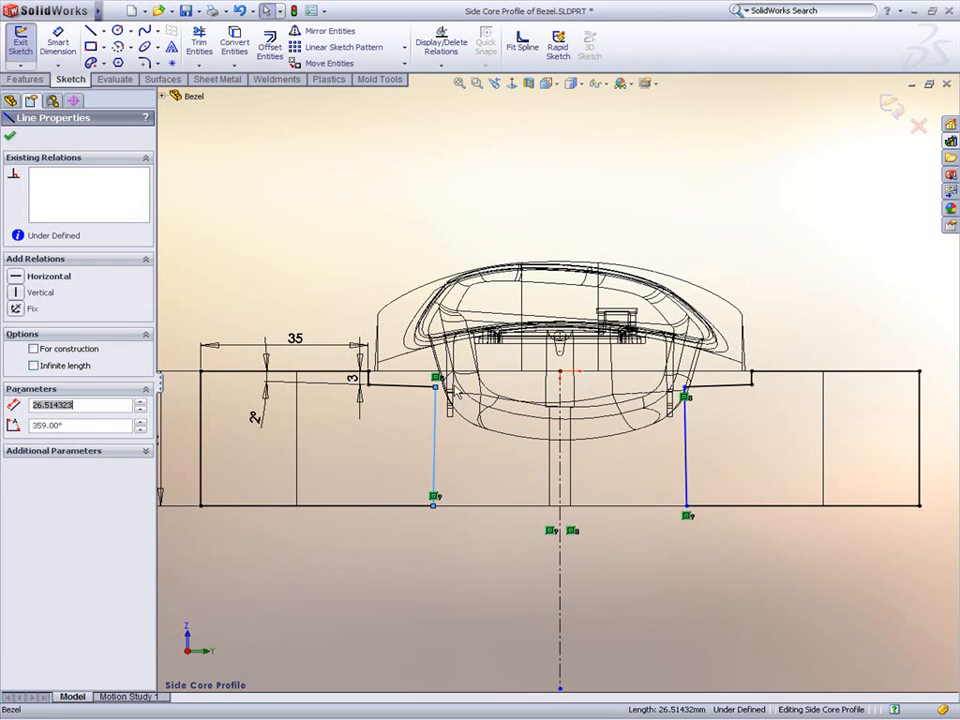
left_click(452, 395, "ctrl")
left_click(493, 330)
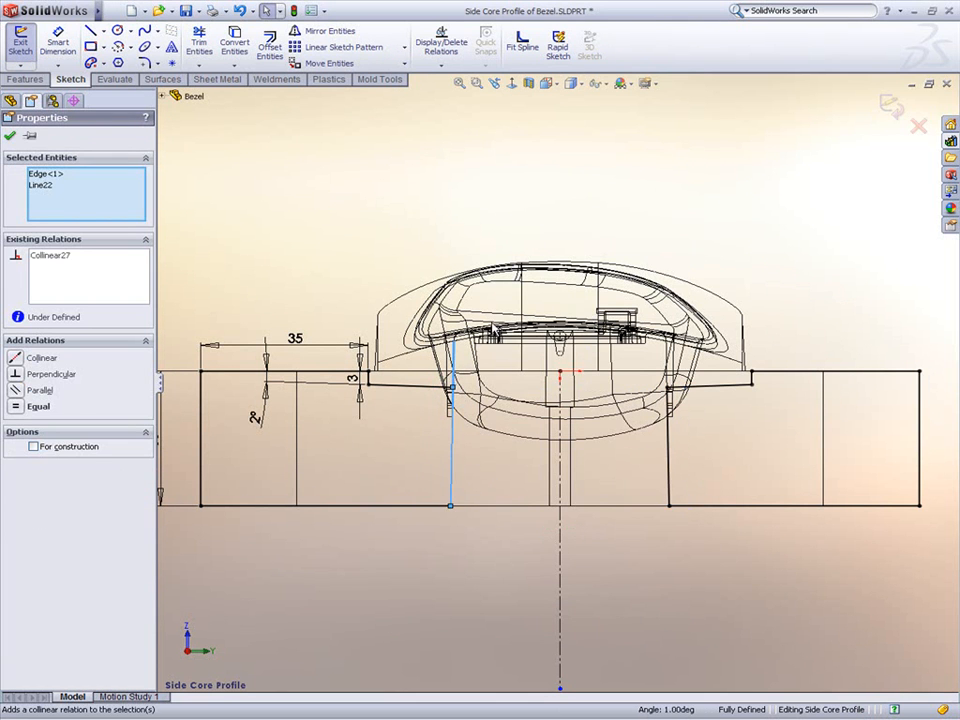
key("Escape")
Step: Return to shaded display and exit the Side Core Profile sketch
left_click(572, 83)
left_click(571, 102)
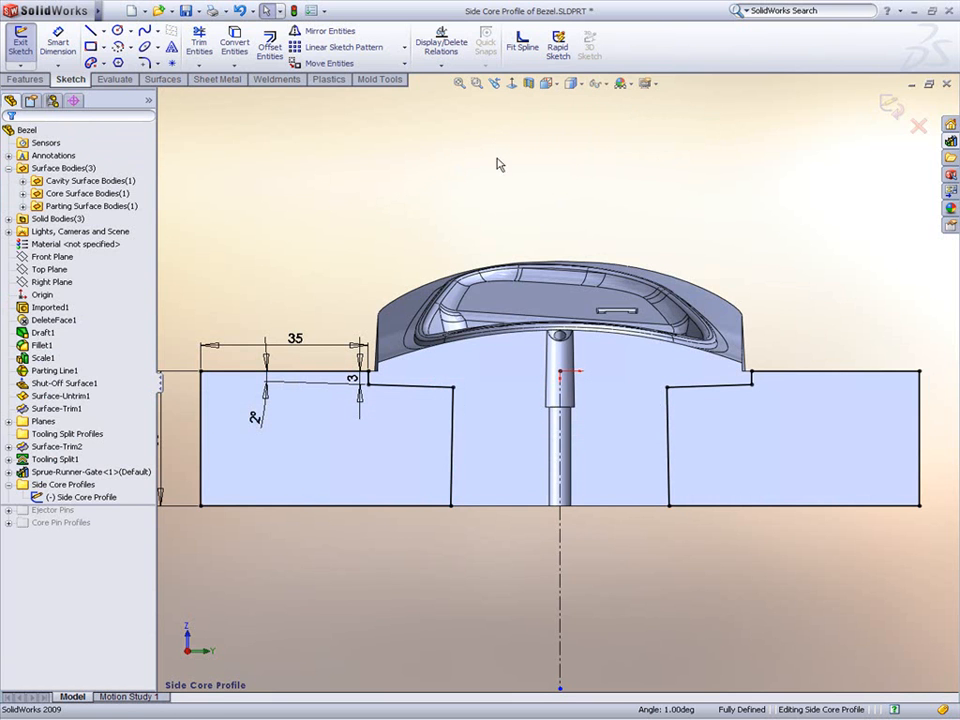
left_click(890, 106)
Step: Create a Core feature from the Side Core Profile sketch, extracting 10 mm blind in one direction
scroll(375, 230, "up", 3)
mouse_move(375, 230)
middle_mouse_down()
mouse_move(440, 273)
mouse_move(404, 288)
mouse_move(435, 286)
middle_mouse_up()
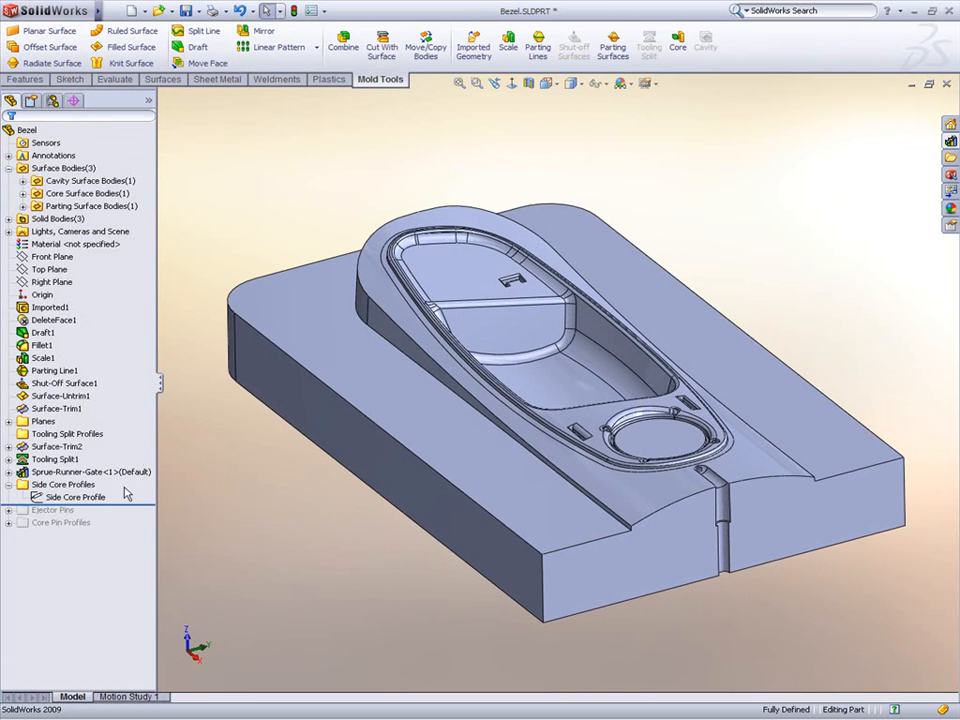
left_click(74, 497)
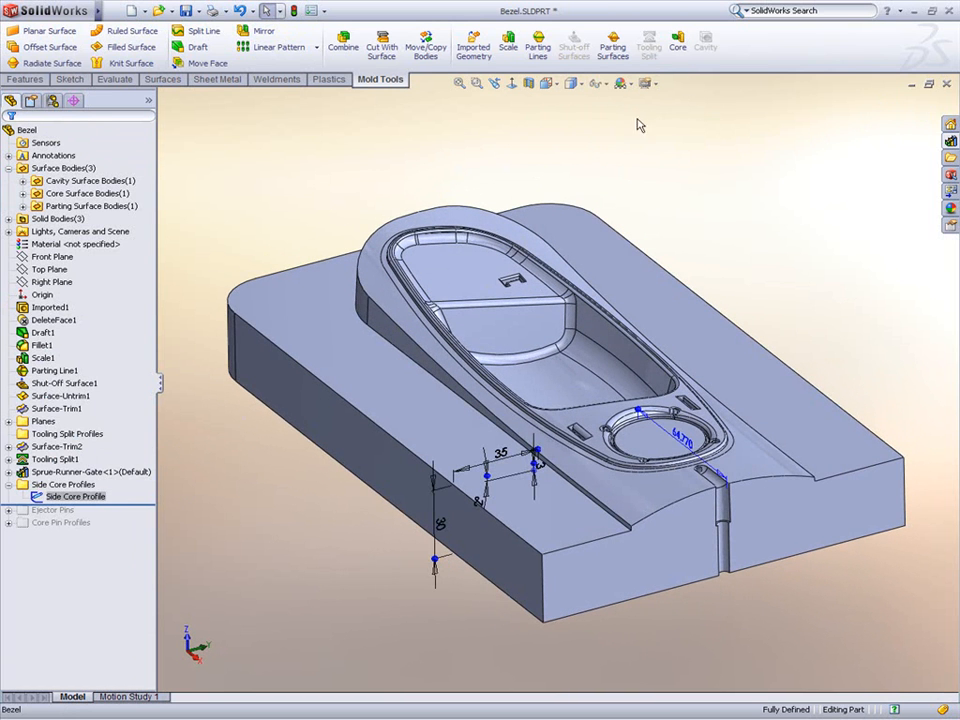
left_click(678, 42)
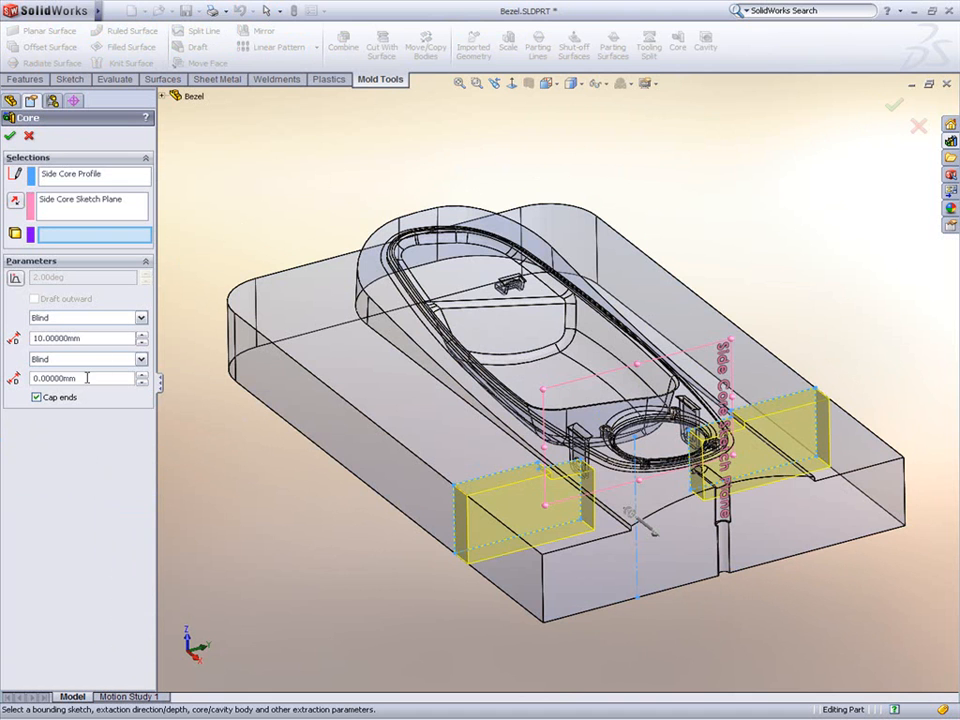
left_click(250, 372)
right_click(250, 370)
left_click(279, 393)
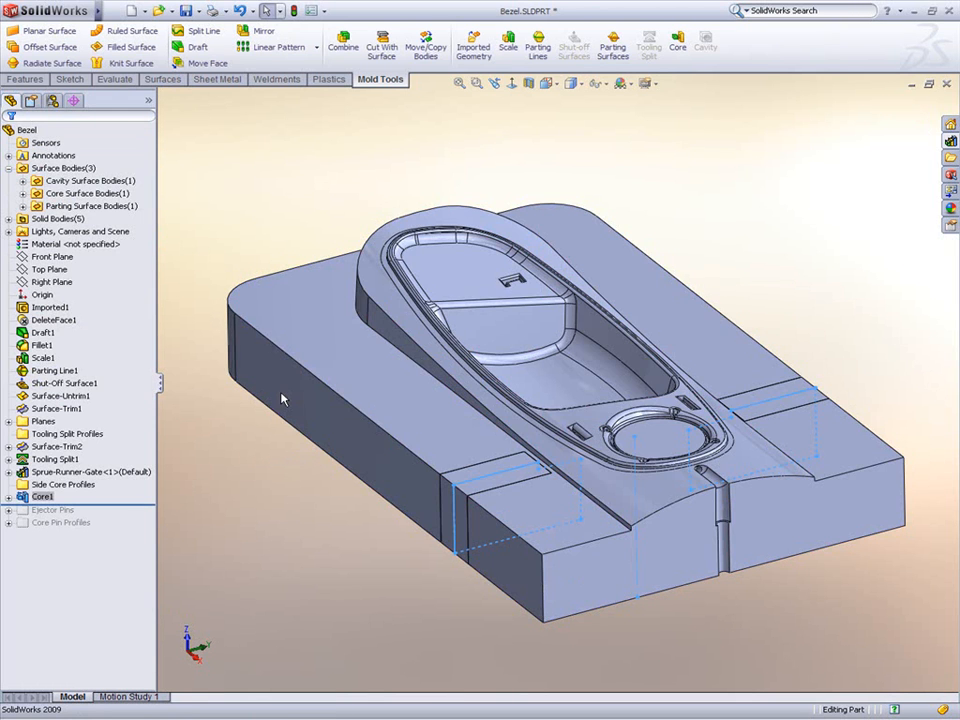
Step: Move the side core body about 48.8 mm along Z to separate it from the tooling block
middle_click_drag(474, 440, 541, 422)
scroll(815, 505, "down", 2)
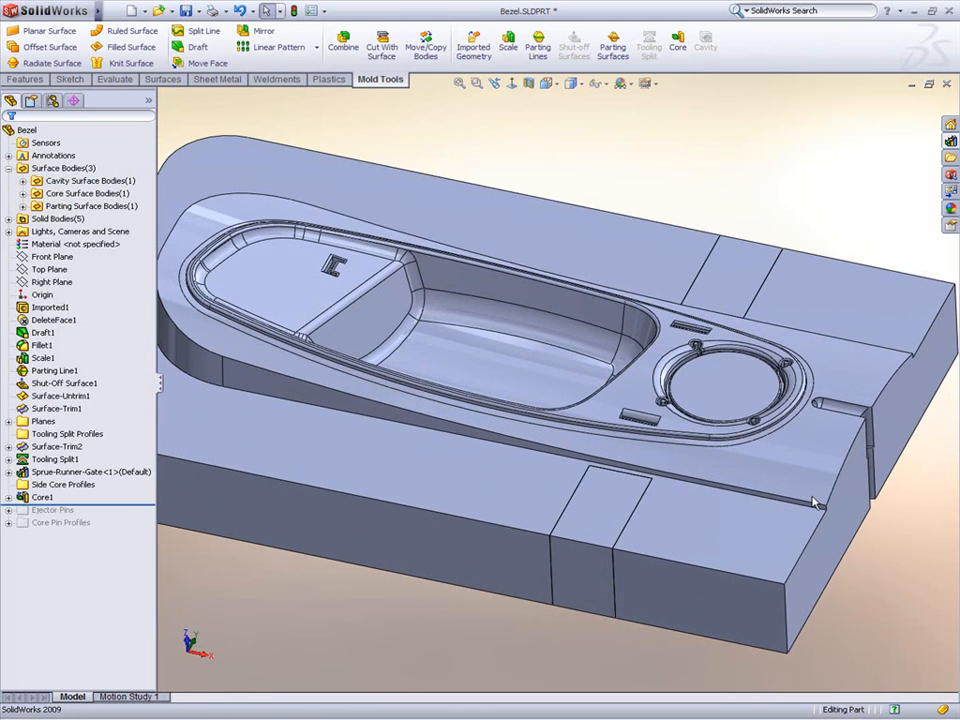
left_click(425, 47)
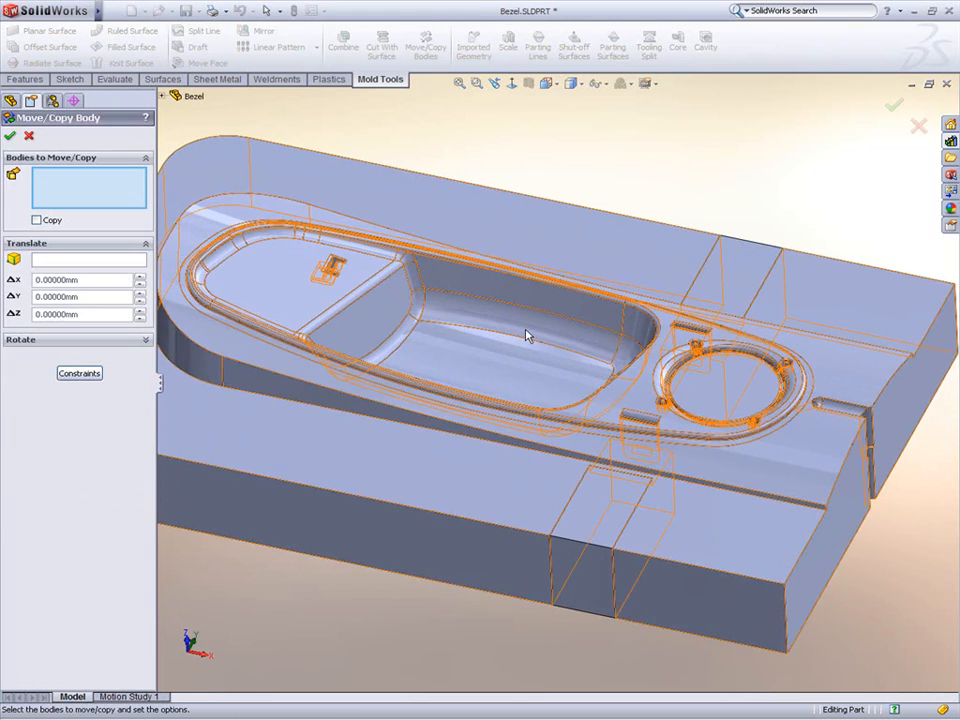
left_click(527, 337)
left_click_drag(495, 338, 495, 219)
right_click(495, 219)
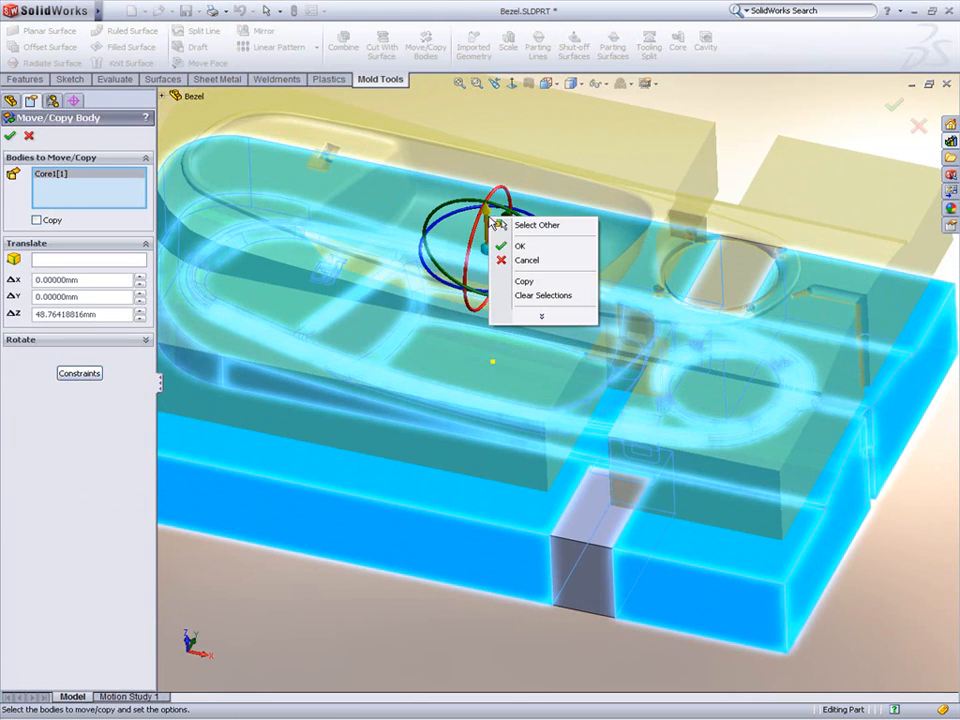
left_click(518, 245)
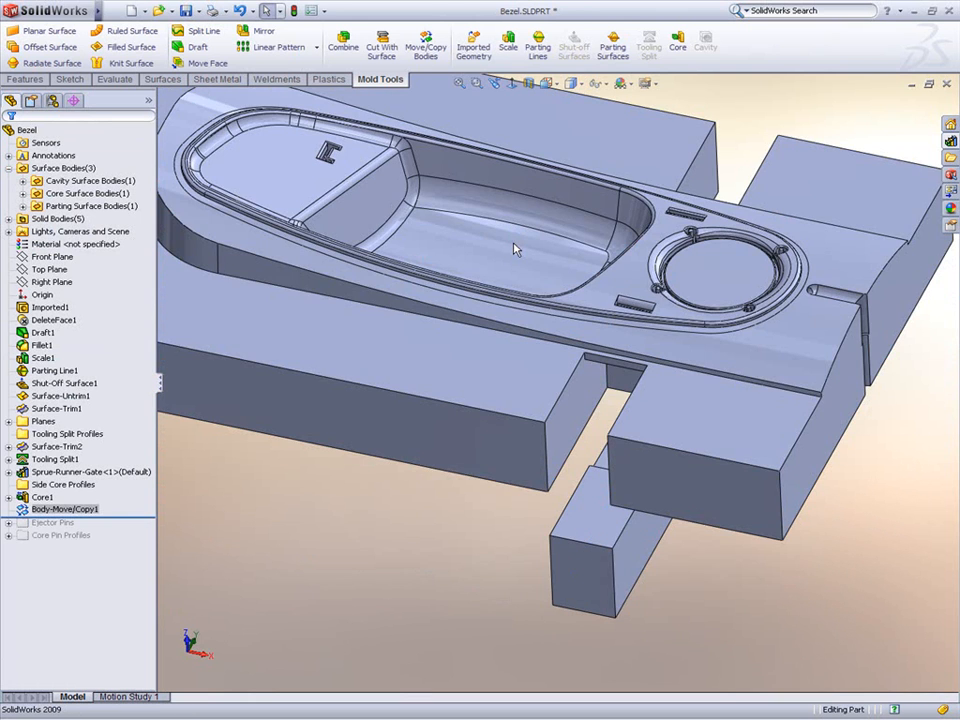
Step: Apply a 3° draft to two side faces of the separated side core, using its end face as neutral plane
middle_click_drag(602, 501, 620, 445)
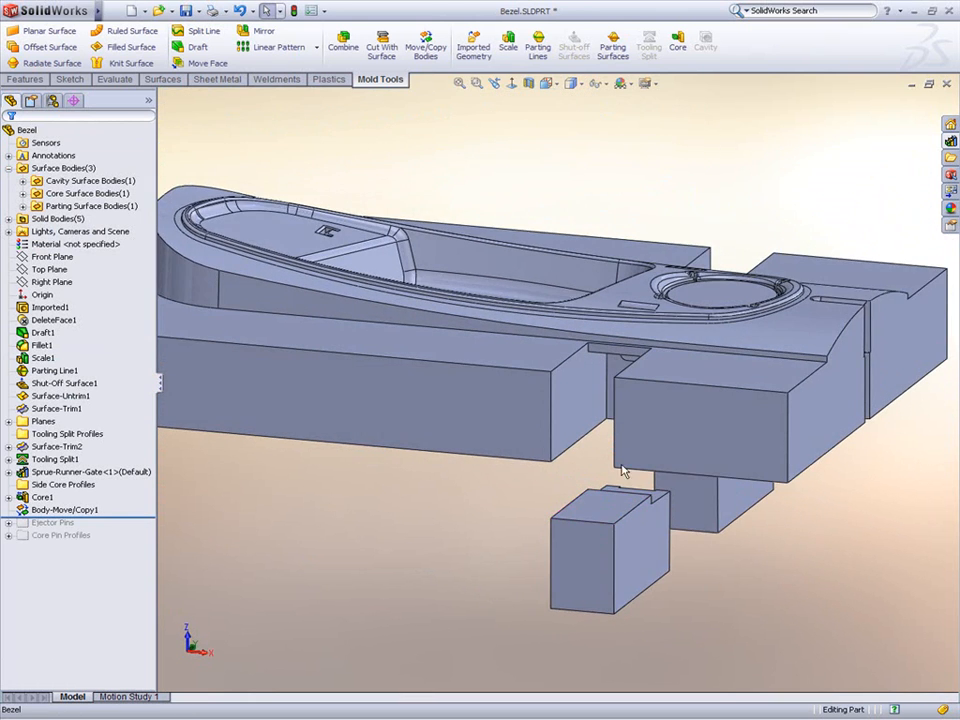
scroll(663, 556, "down", 2)
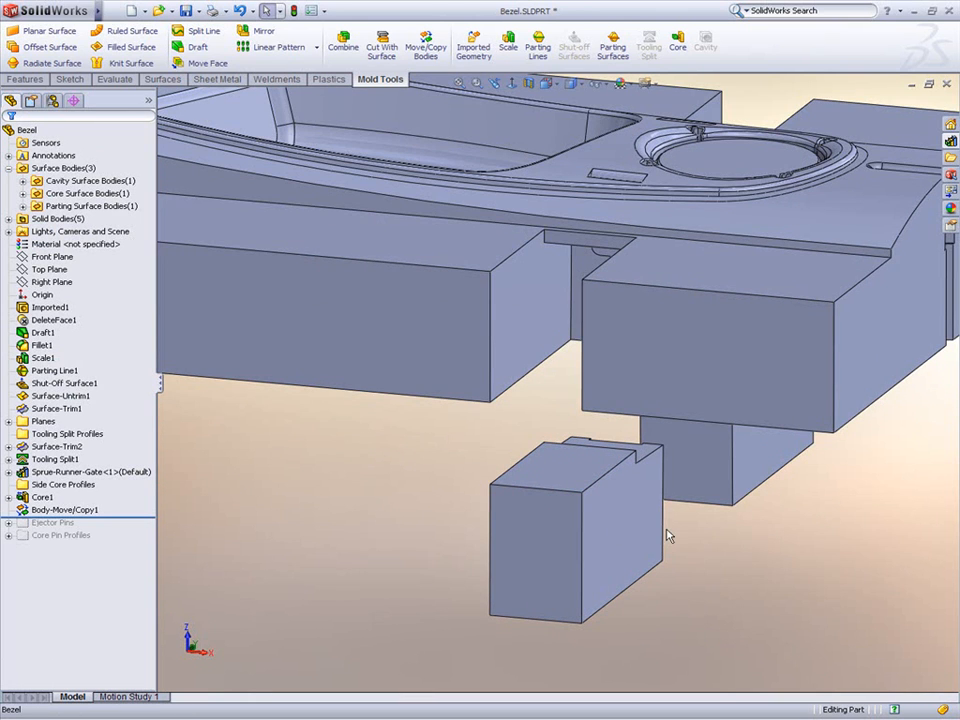
left_click(550, 526)
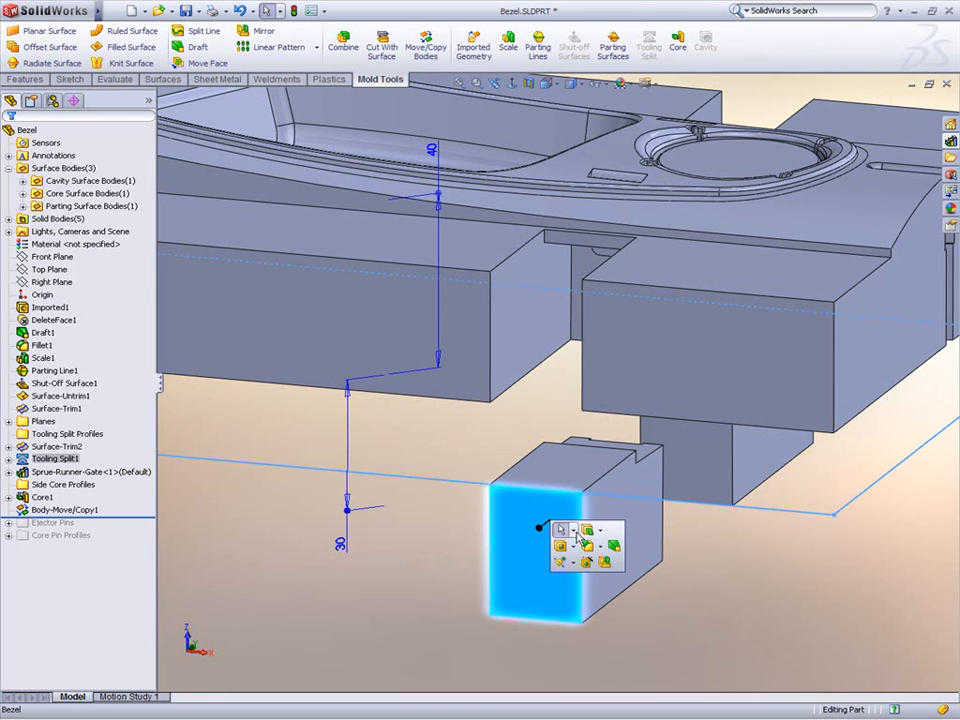
left_click(613, 547)
left_click(590, 520)
middle_click_drag(585, 514, 600, 497)
left_click(478, 546)
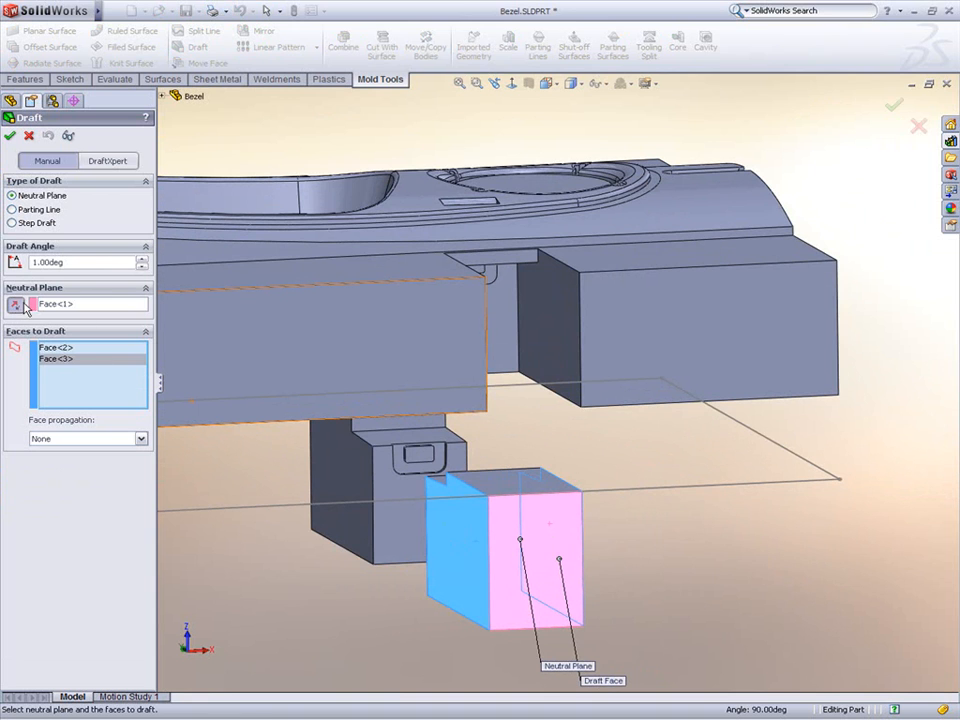
right_click(290, 532)
left_click(330, 563)
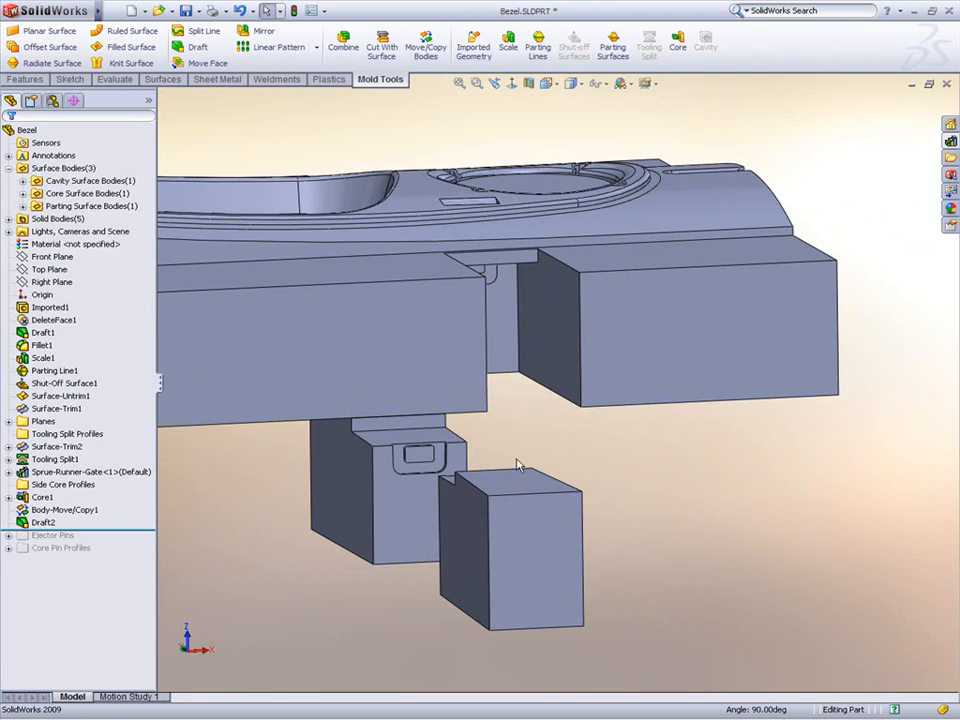
Step: Apply a matching draft to the tooling block's pocket faces around the first side core
left_click(615, 386)
left_click(676, 410)
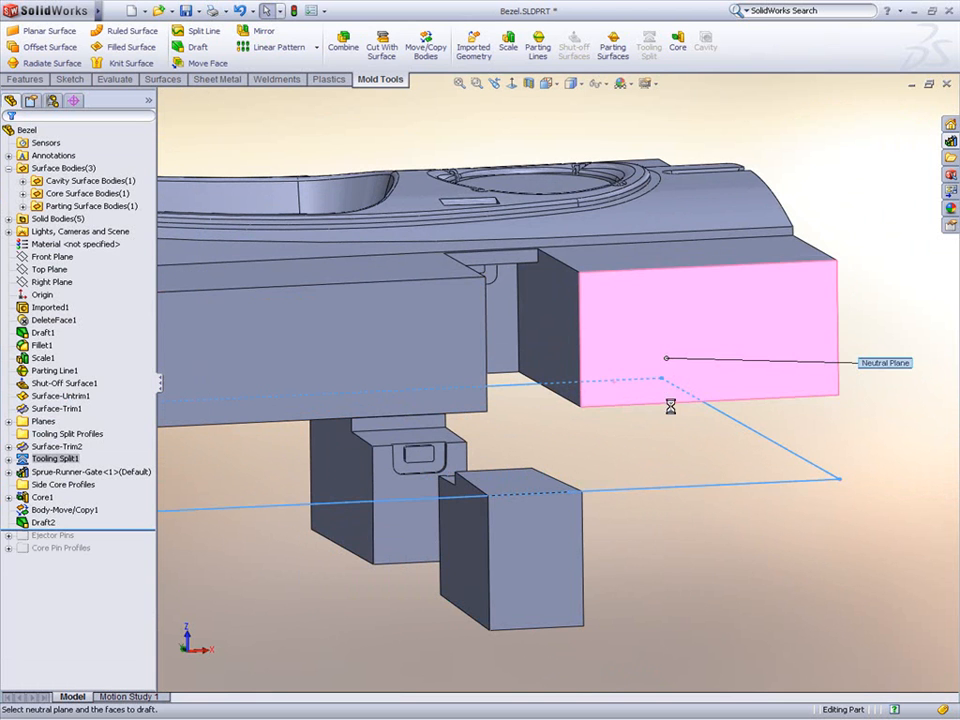
left_click(572, 362)
middle_click_drag(572, 362, 408, 416)
left_click(510, 360)
right_click(510, 363)
Step: Apply a 3° draft to two side faces of the second side core, using its end face as neutral plane
scroll(221, 435, "down", 5)
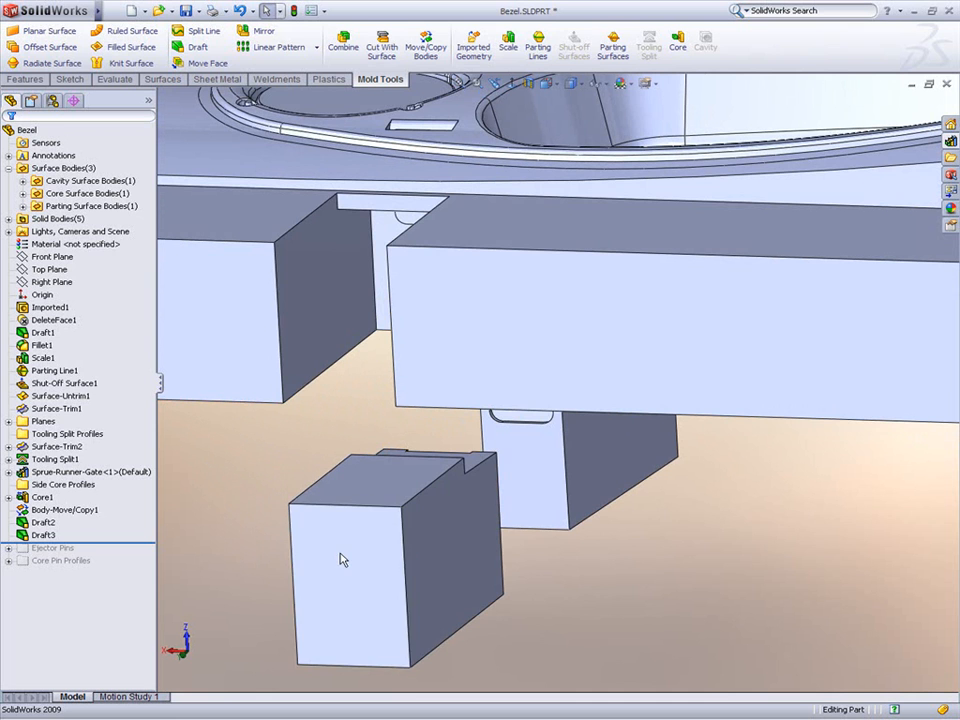
left_click(340, 553)
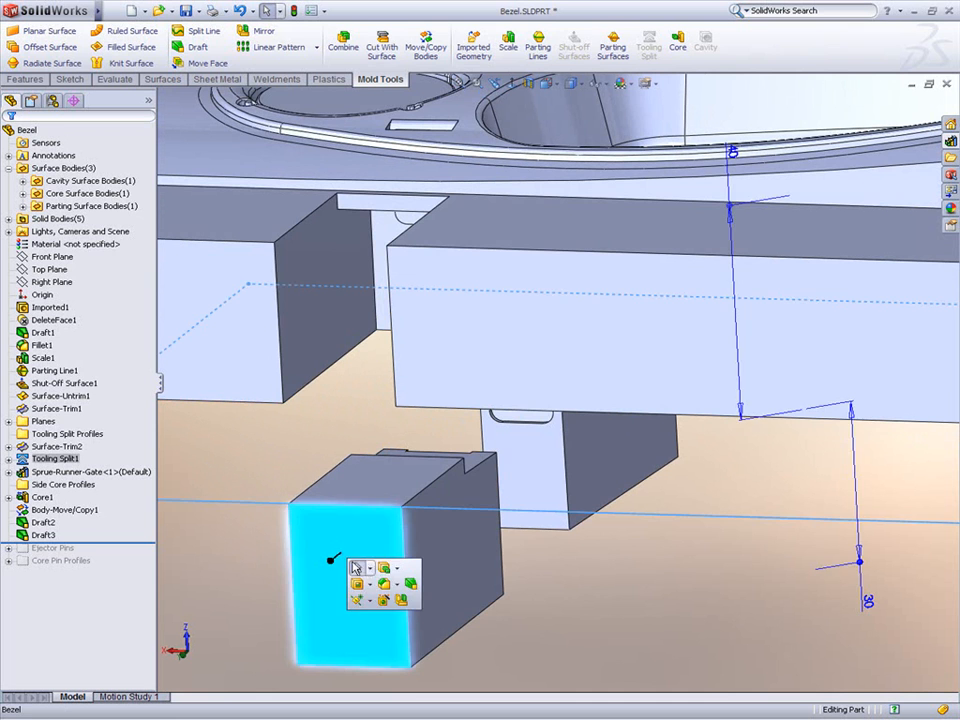
left_click(410, 579)
left_click(412, 532)
middle_click_drag(412, 532, 349, 546)
left_click(298, 566)
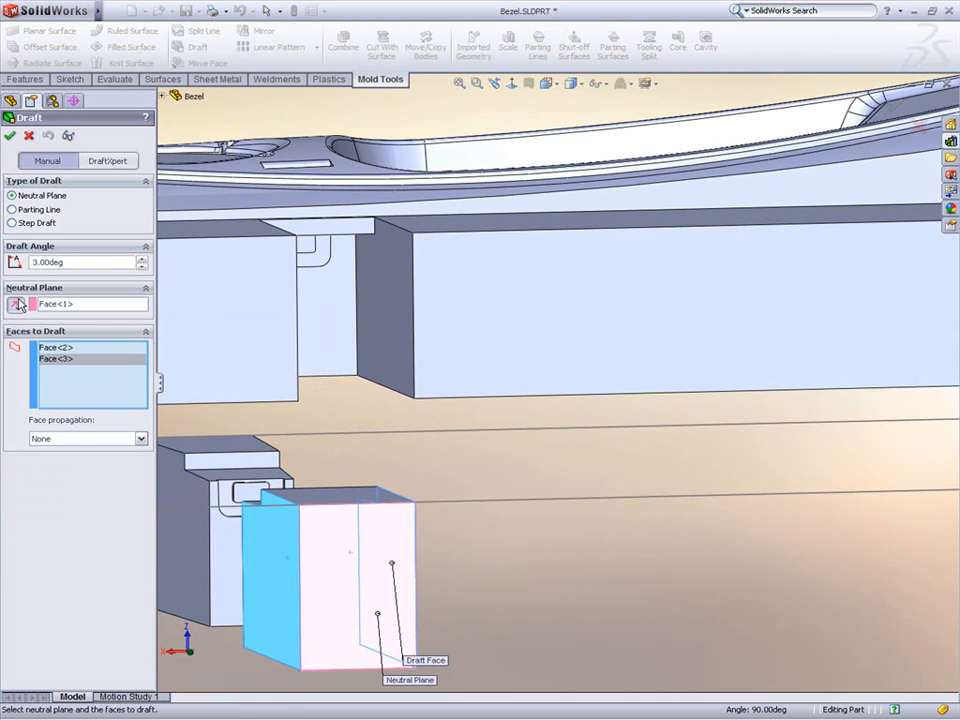
right_click(491, 551)
left_click(518, 581)
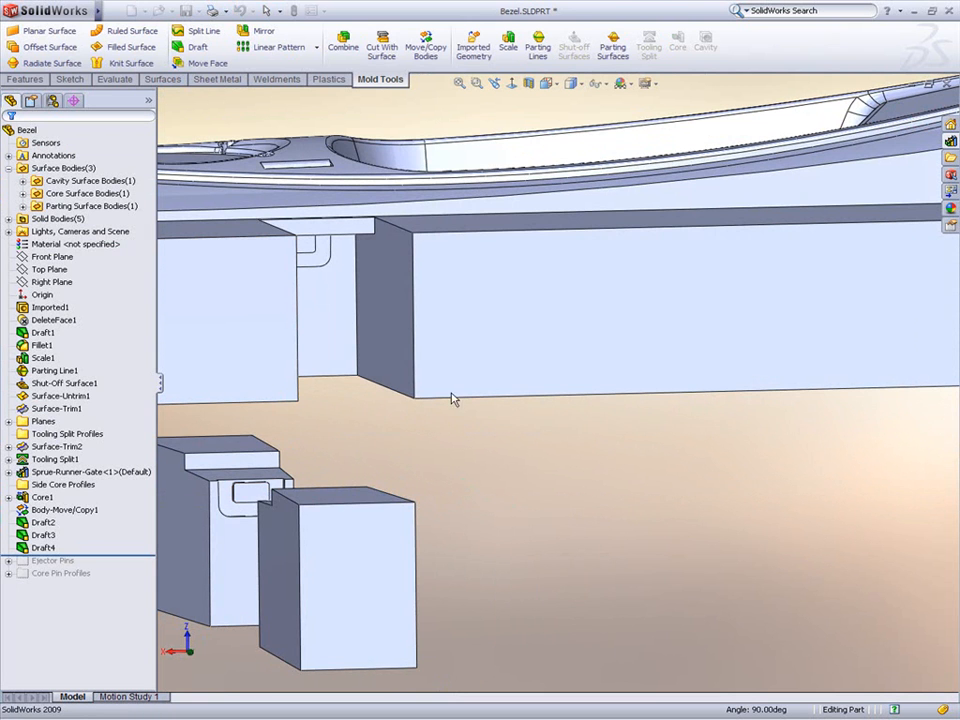
Step: Apply a matching draft to the tooling block's pocket faces around the second side core
left_click(448, 364)
left_click(478, 386)
left_click(384, 331)
middle_click_drag(384, 331, 300, 327)
left_click(271, 324)
right_click(271, 324)
Step: Delete the Body-Move/Copy1 feature to return the side core to its place
scroll(273, 324, "up", 3)
middle_click_drag(421, 261, 409, 312)
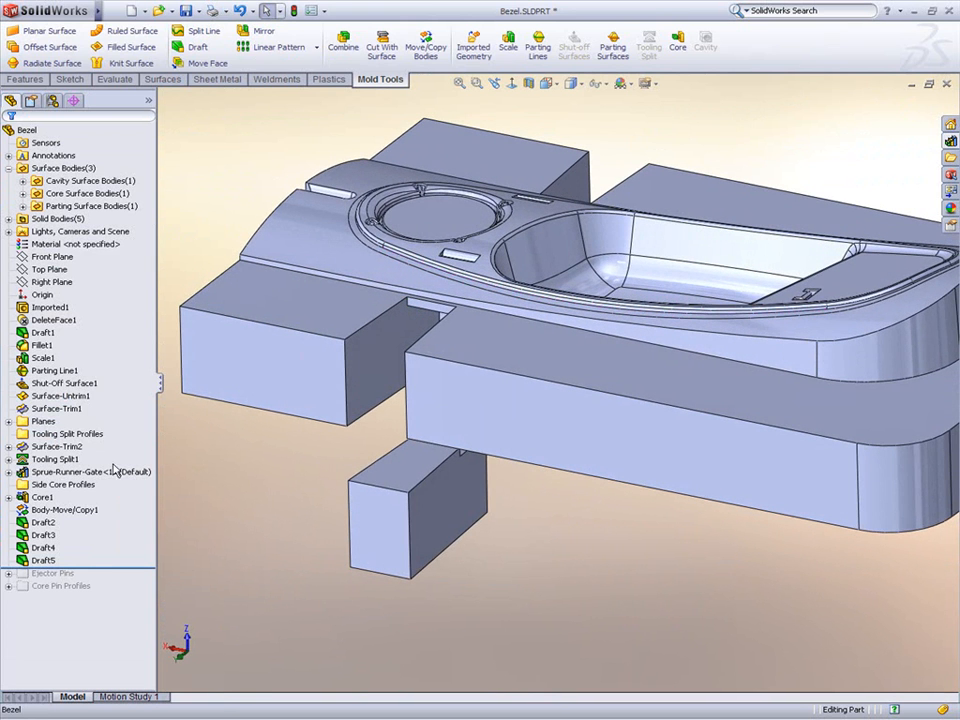
right_click(78, 514)
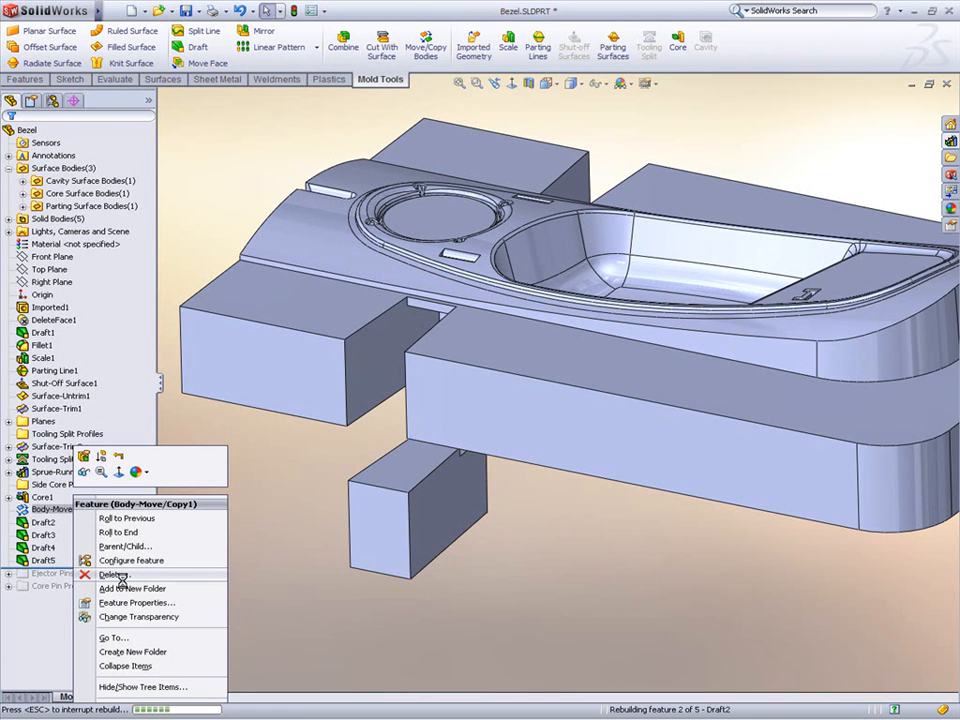
left_click(118, 577)
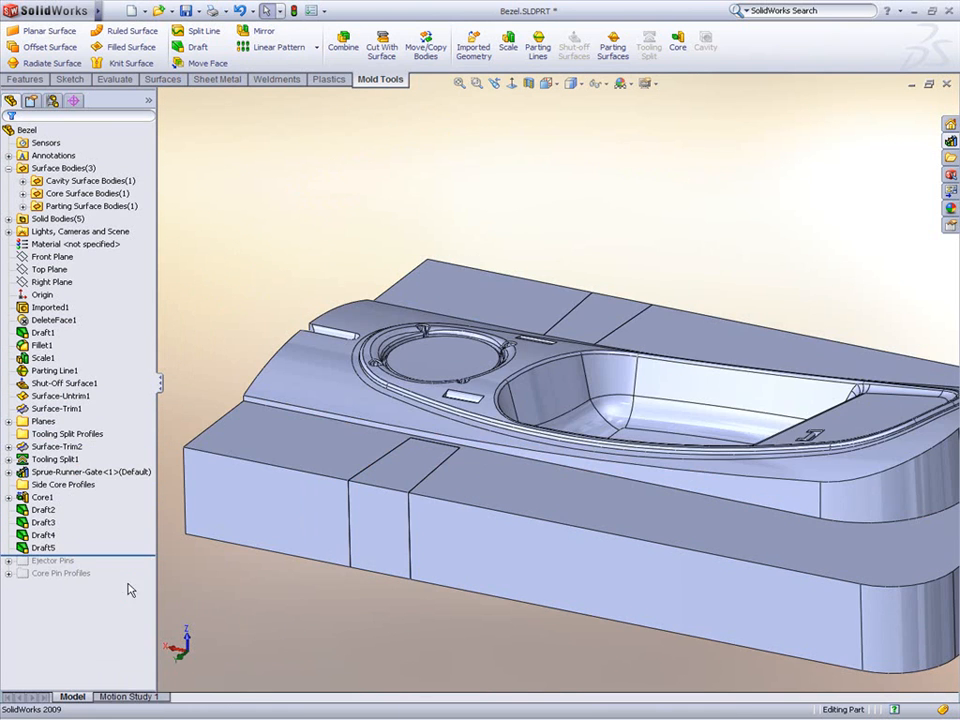
Step: Start a new sketch on the Lifter Sketch Plane and orient the view to the Lifter Profile view
scroll(390, 566, "down", 2)
middle_click_drag(390, 566, 766, 533)
scroll(766, 533, "down", 1)
middle_click_drag(418, 361, 495, 384)
scroll(495, 384, "down", 1)
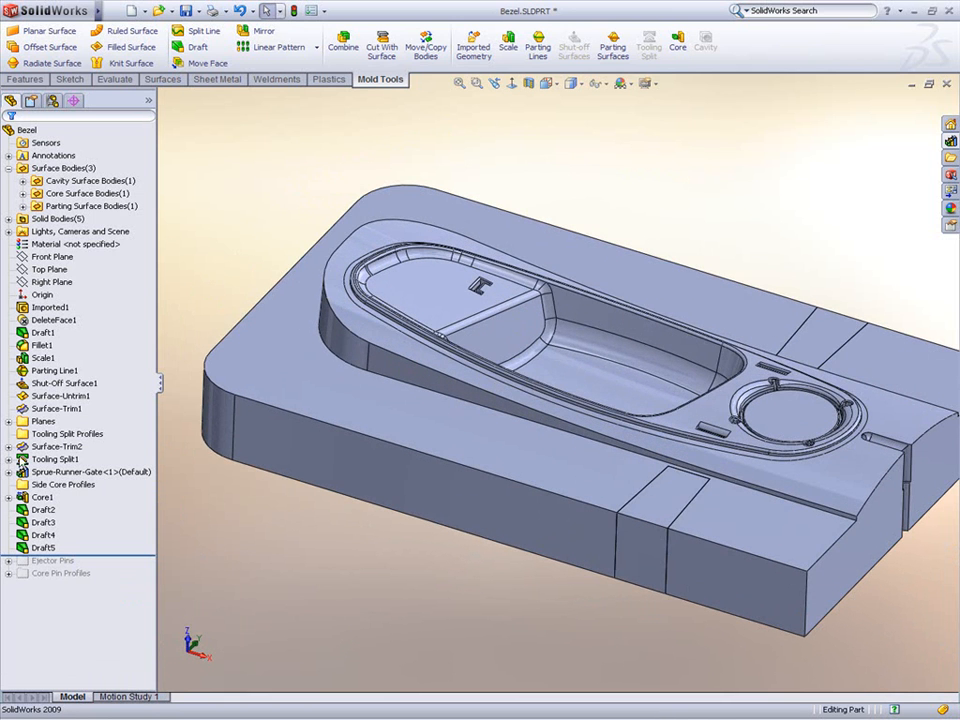
left_click(8, 422)
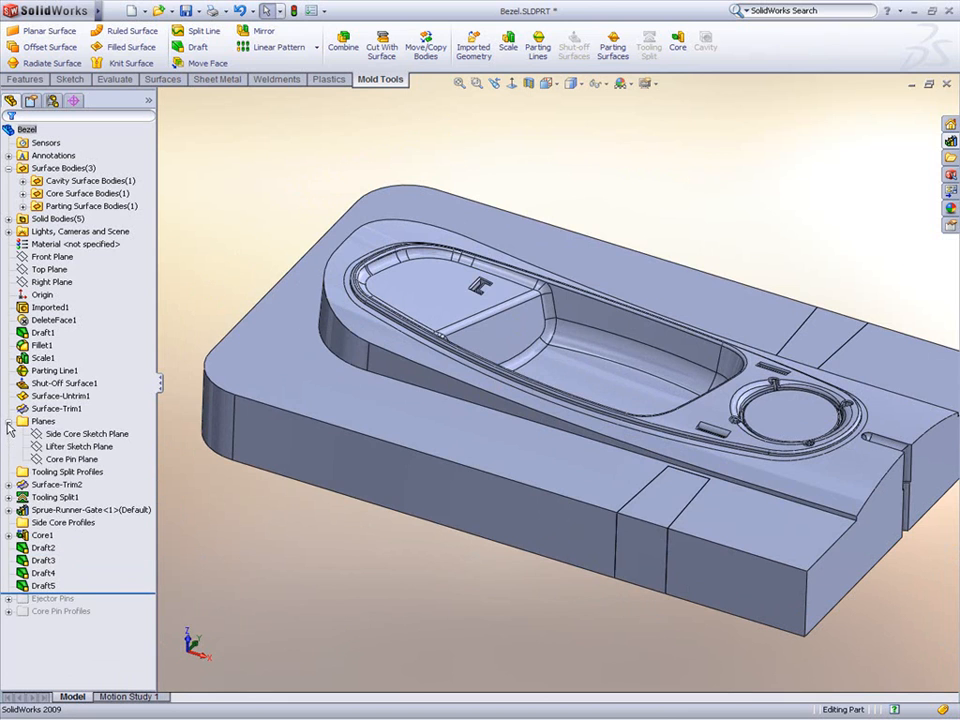
left_click(73, 447)
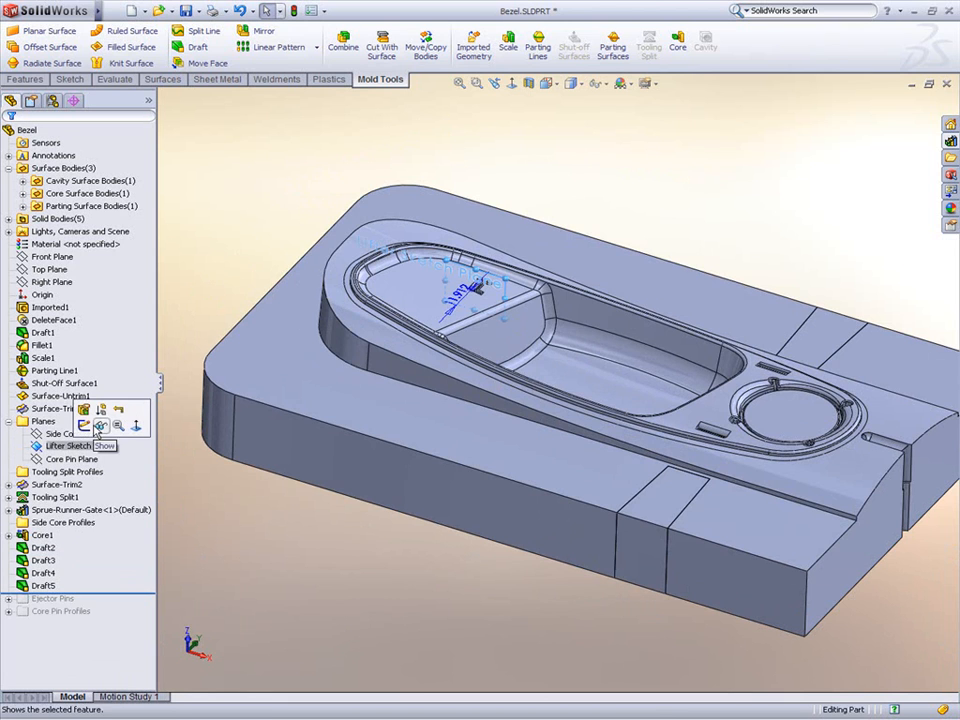
left_click(85, 426)
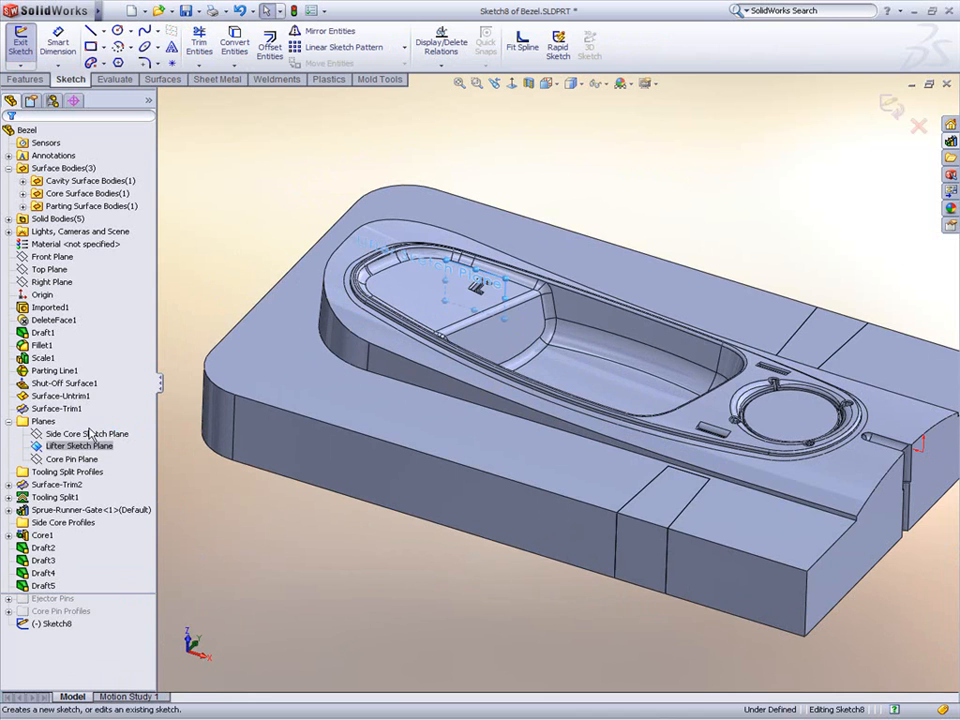
left_click(550, 84)
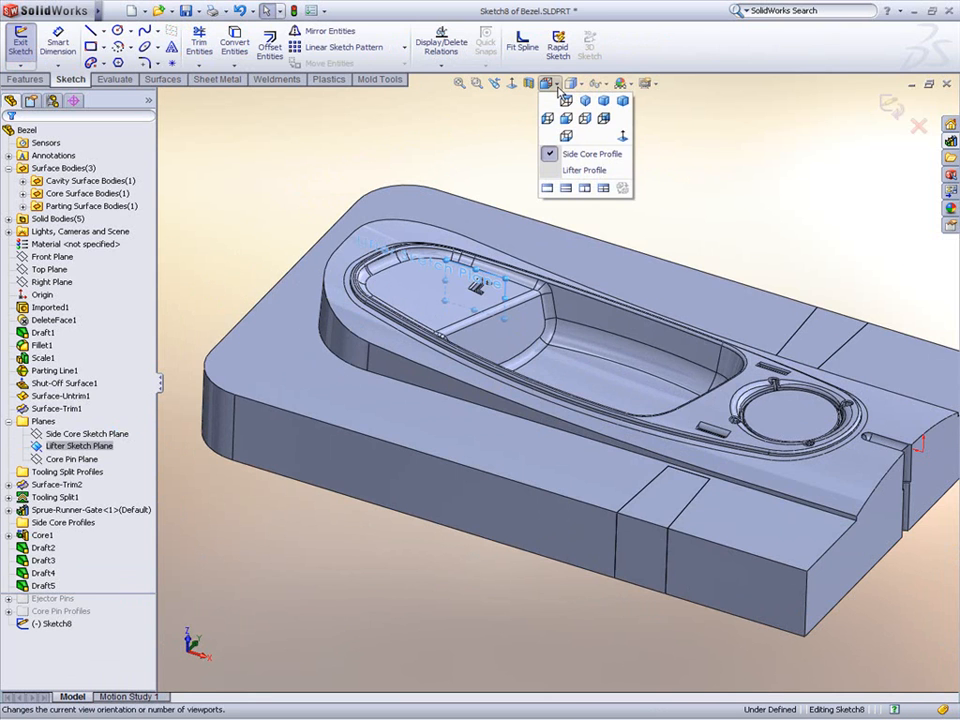
left_click(565, 173)
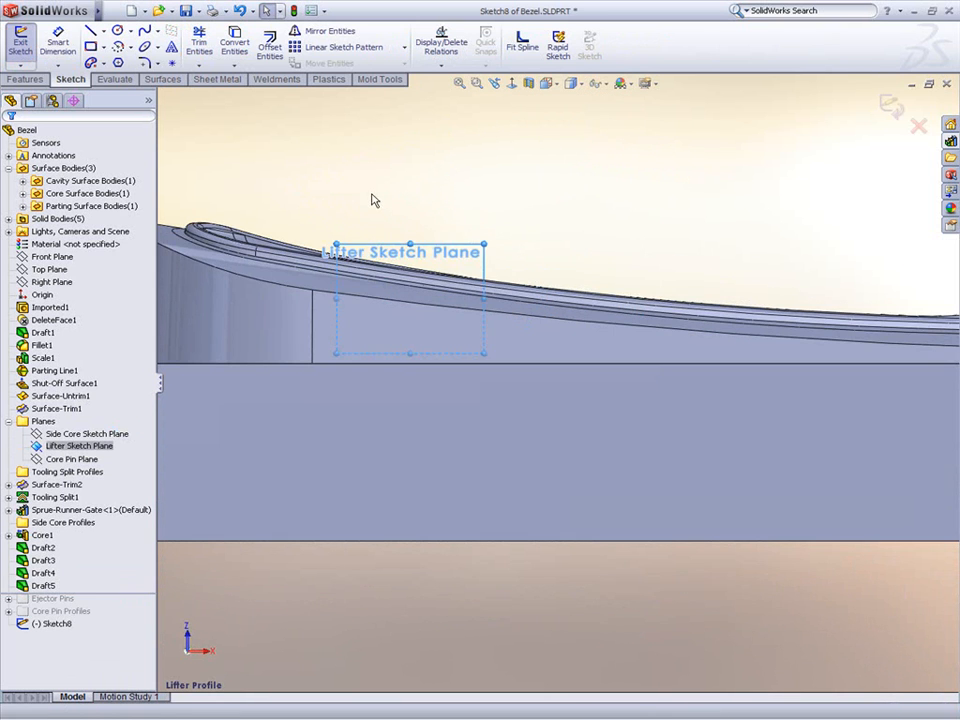
Step: Switch to wireframe display and convert the lifter slot's edge into the sketch
left_click(582, 92)
left_click(573, 175)
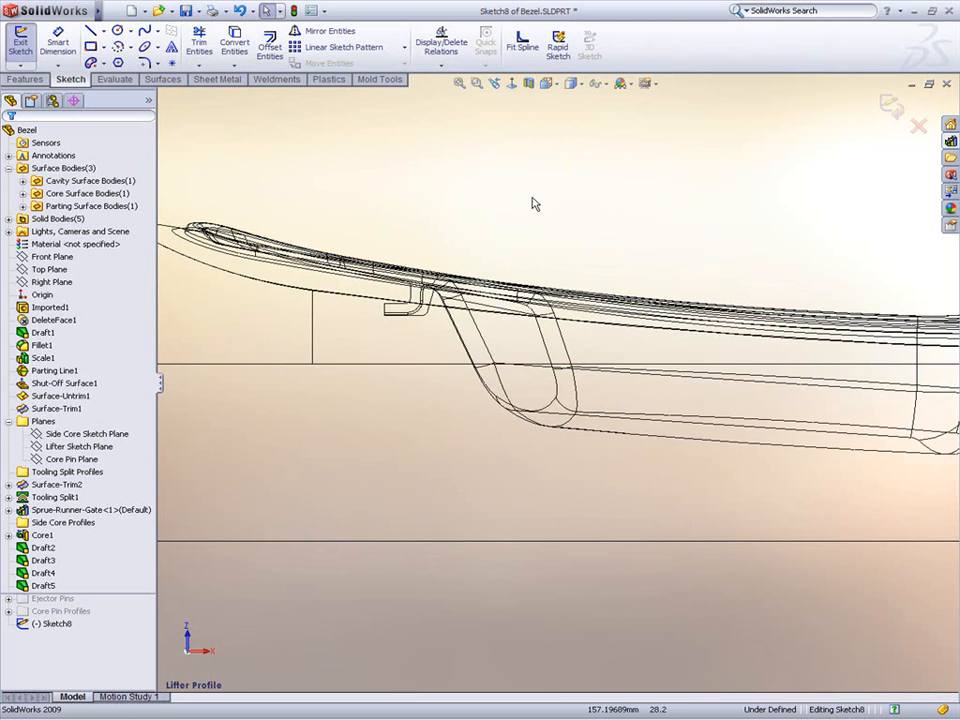
scroll(455, 320, "up", 5)
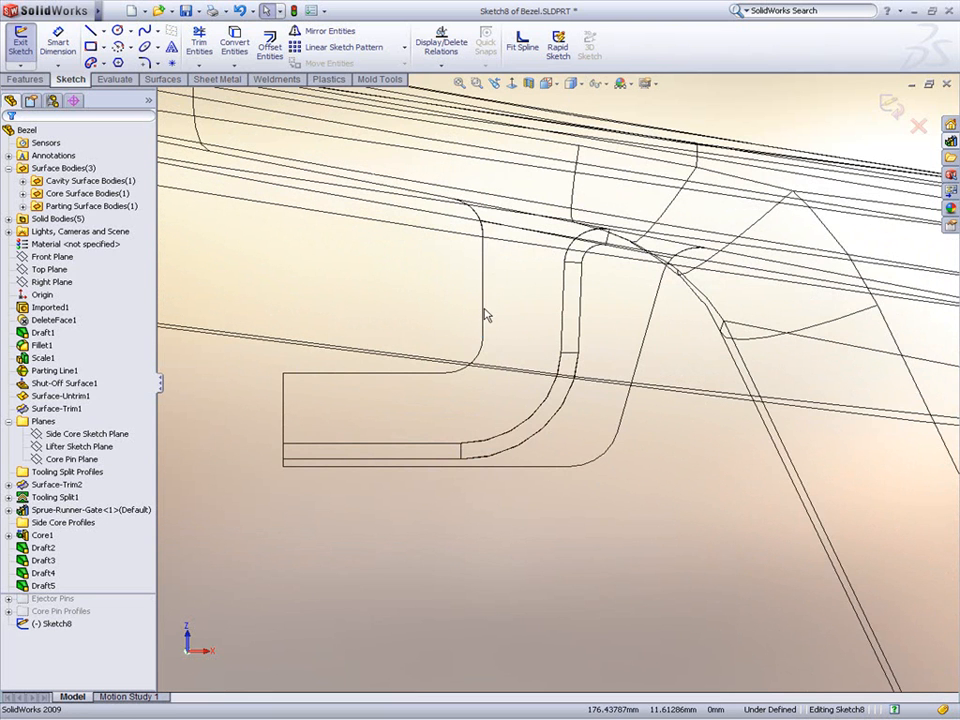
left_click(482, 356, "ctrl")
key("s")
left_click(544, 410)
Step: Sketch a closed slanted lifter profile with lines, running from the part edge down to the block bottom
scroll(536, 416, "up", 6)
scroll(535, 423, "up", 5)
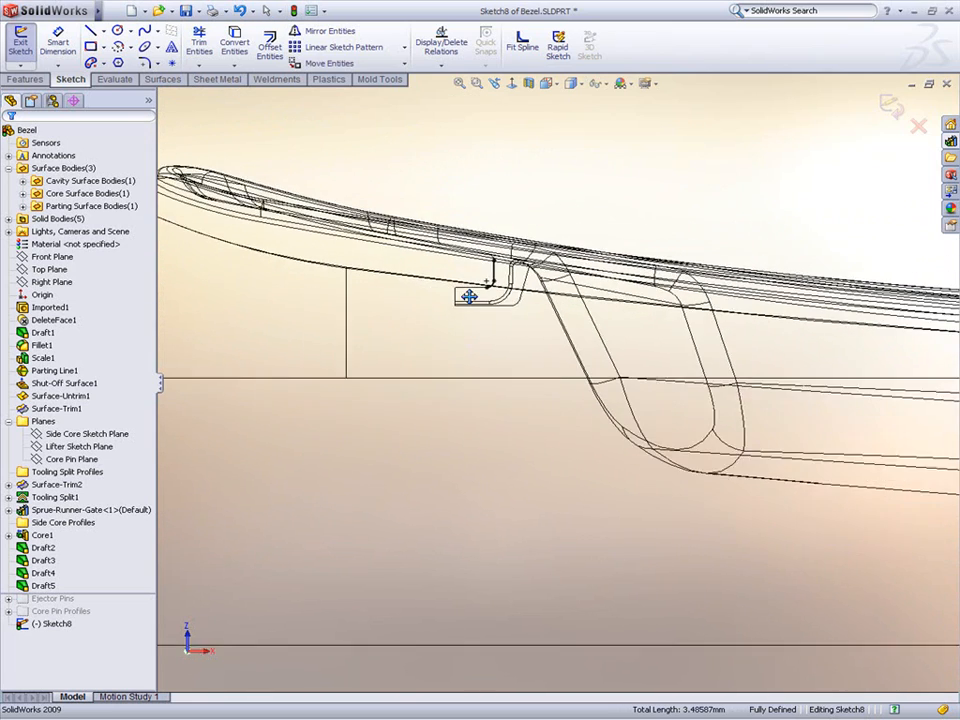
scroll(463, 290, "up", 2)
right_click(437, 163)
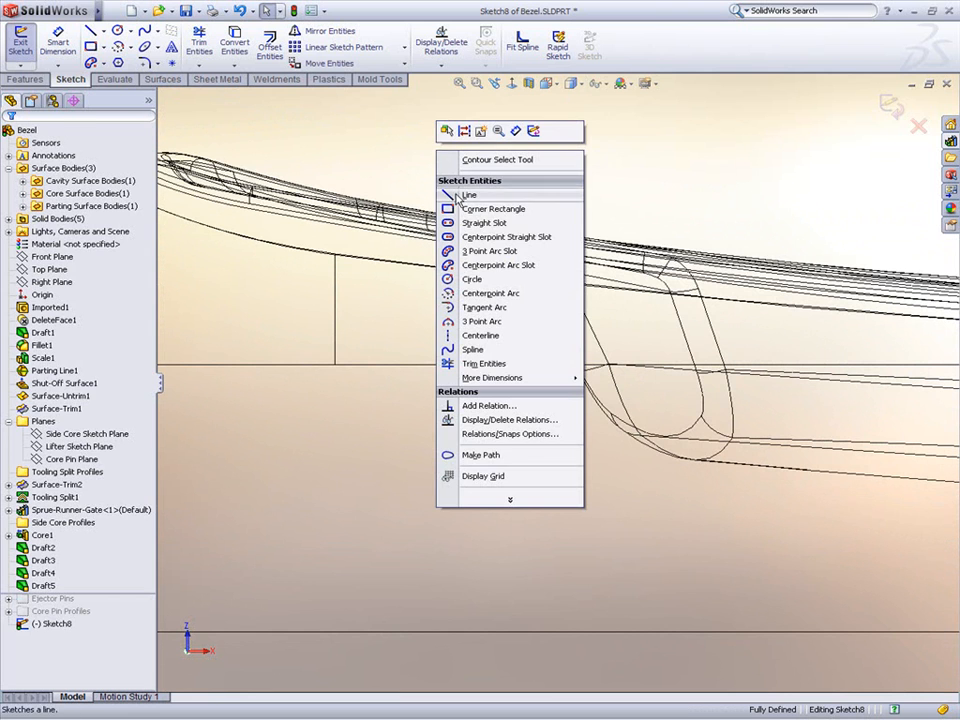
left_click(461, 193)
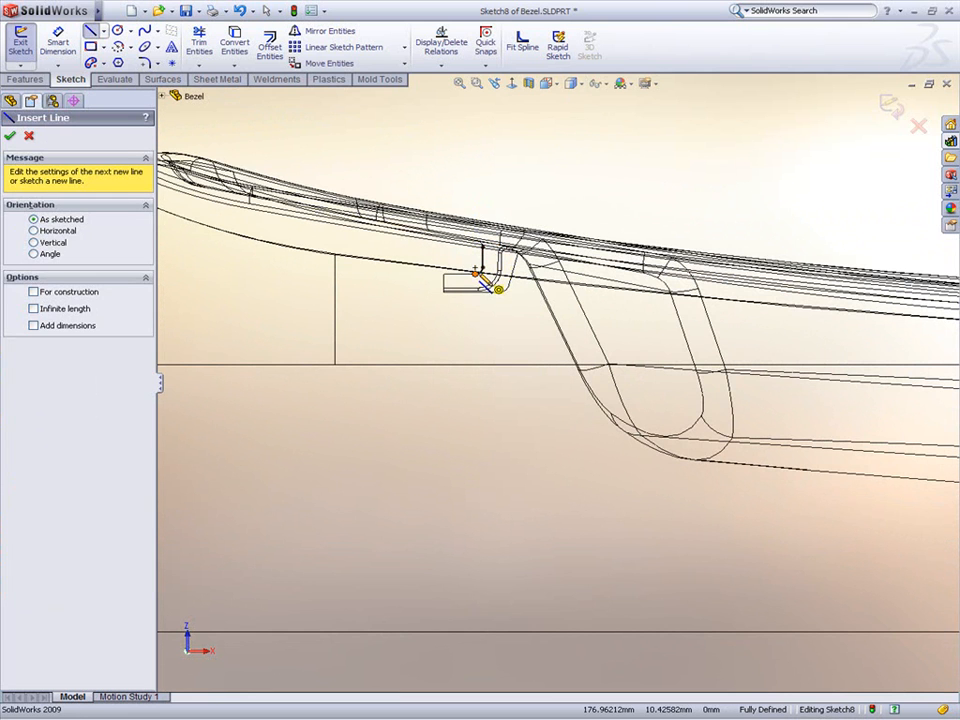
left_click(475, 270)
left_click(475, 328)
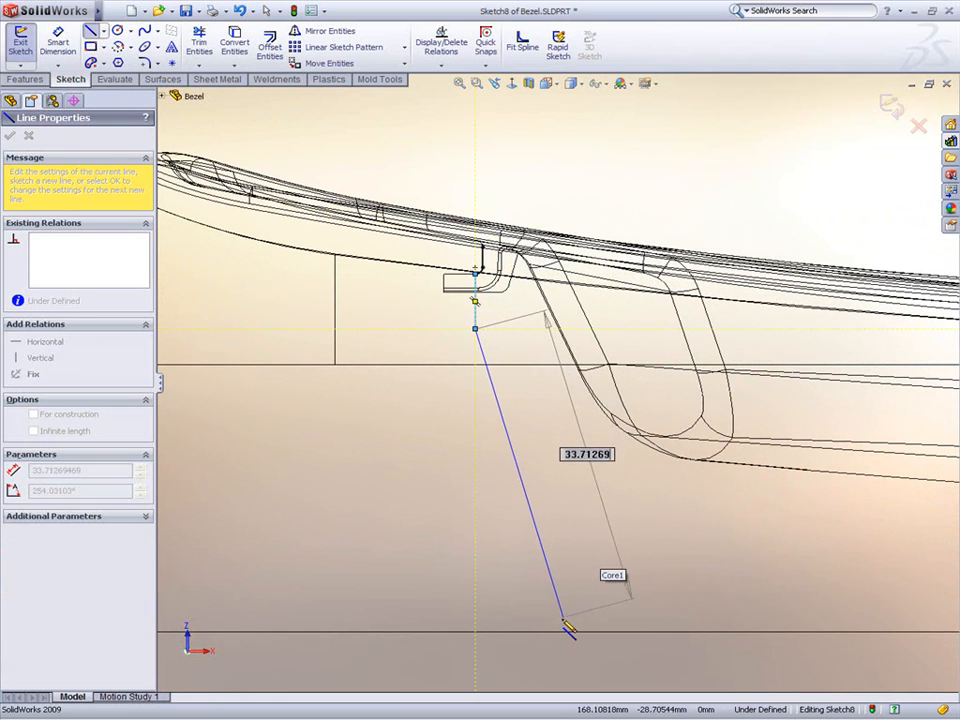
left_click(481, 632)
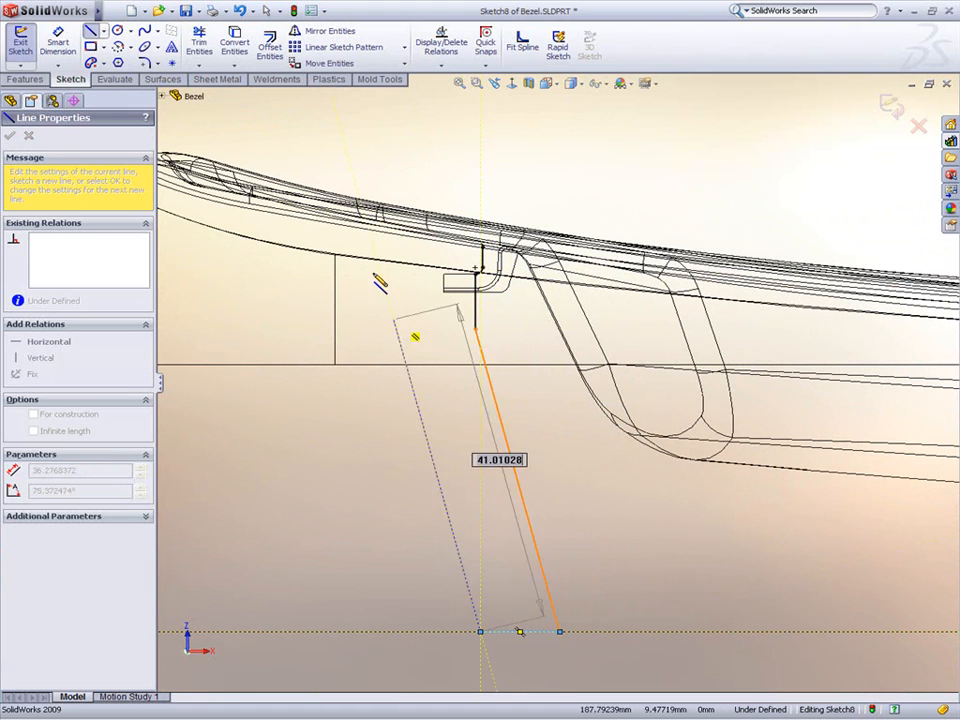
left_click(341, 134)
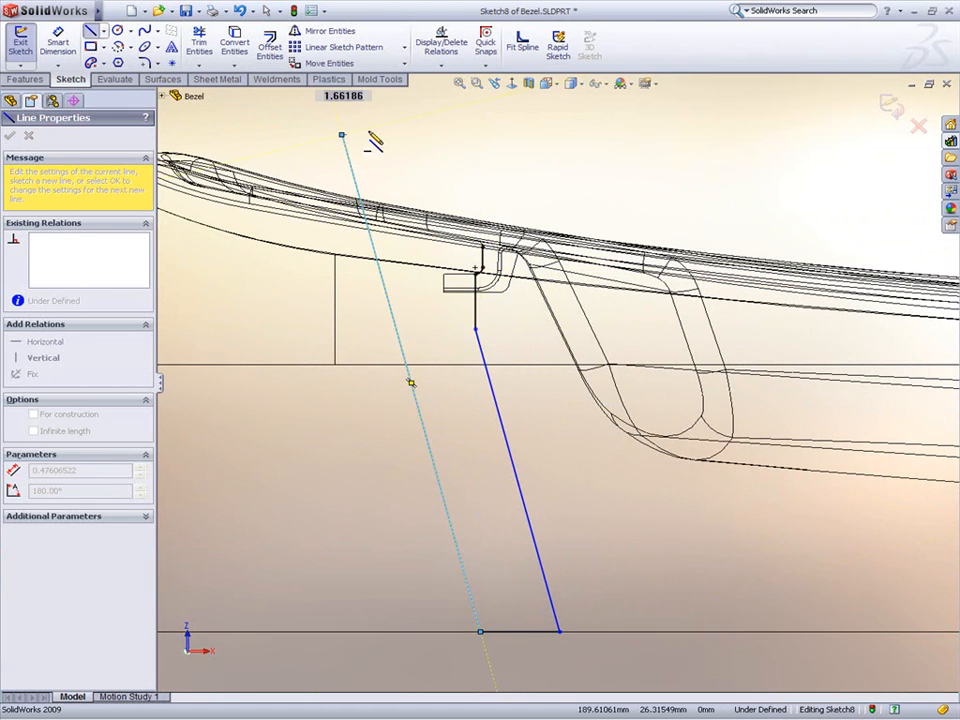
left_click(483, 134)
key("Escape")
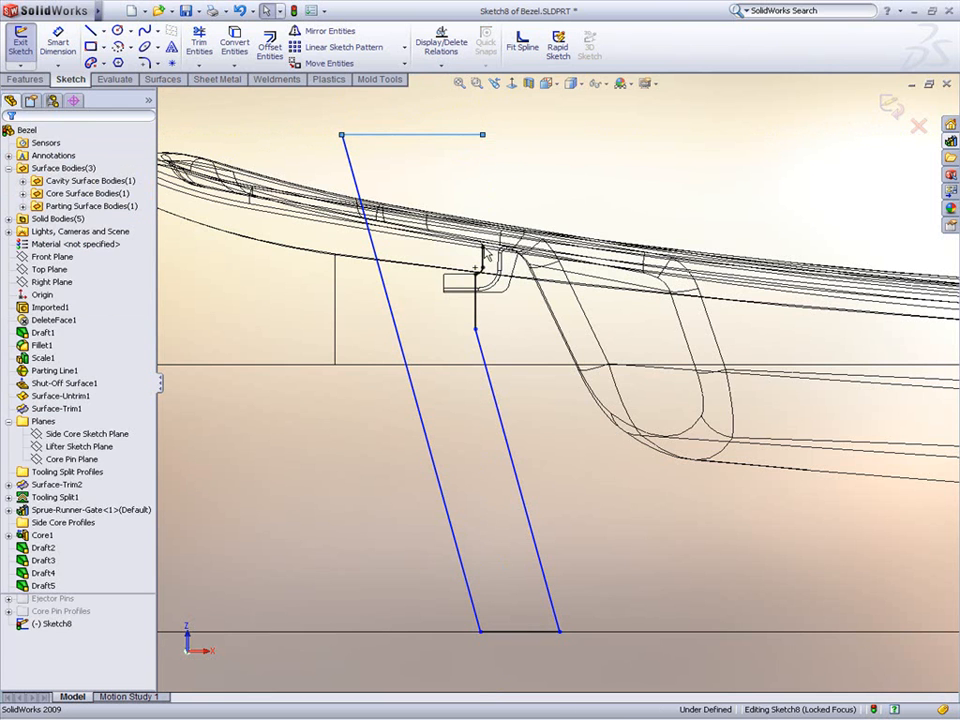
left_click(483, 142)
left_click(527, 157)
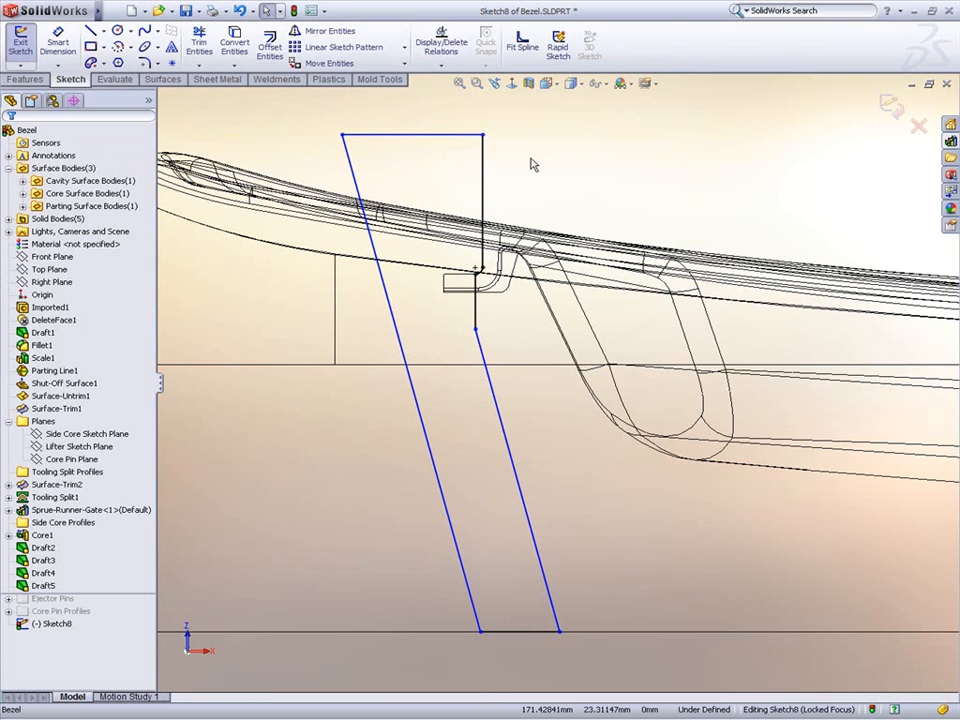
Step: Dimension the short vertical segment of the lifter profile to 6 mm
key("s")
left_click(562, 170)
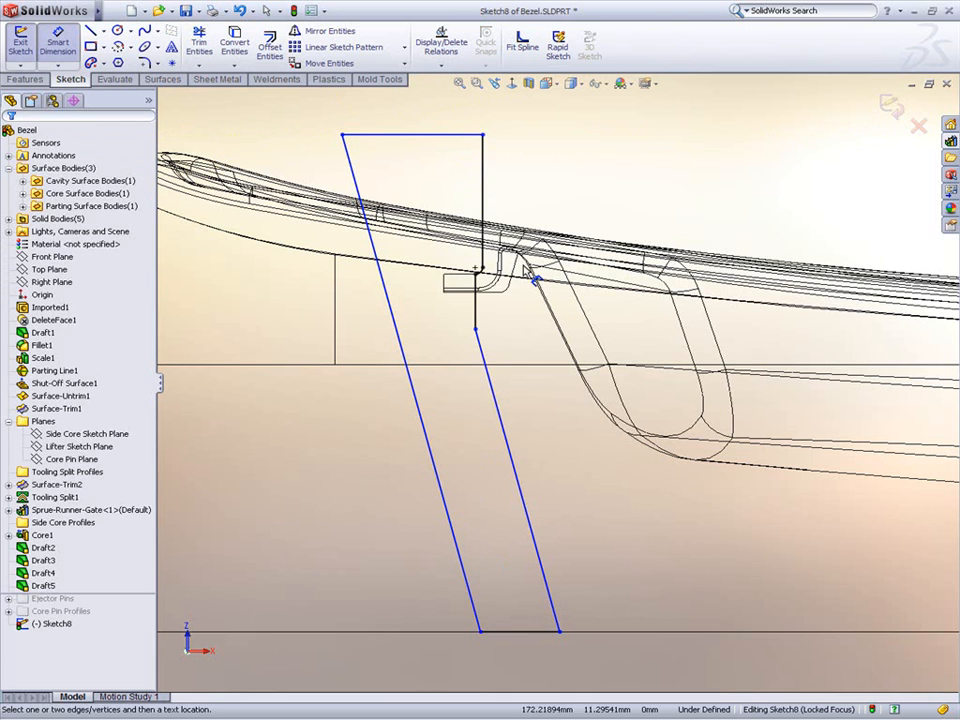
left_click(477, 312)
left_click(512, 312)
type("6")
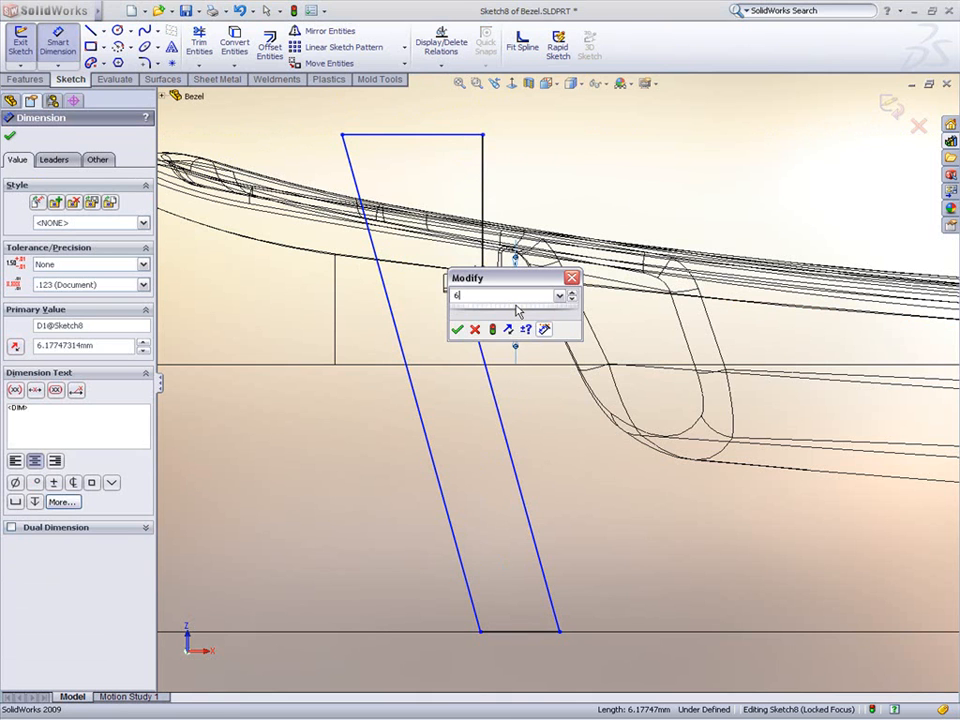
key("Return")
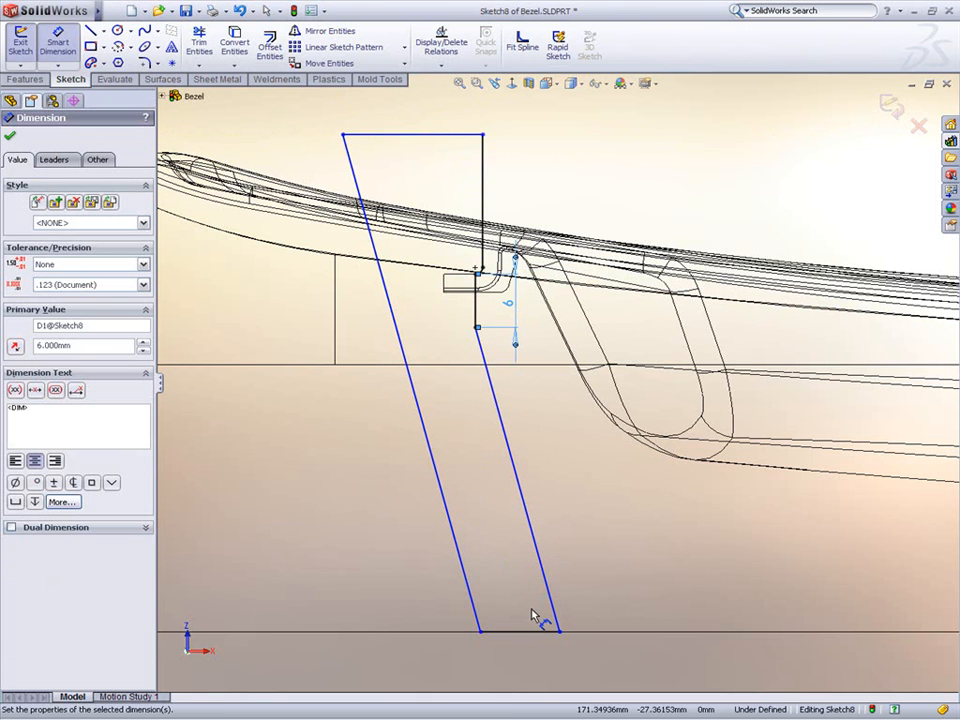
Step: Set the distance between the two slanted parallel lines to 6 mm
left_click(550, 608)
left_click(476, 606)
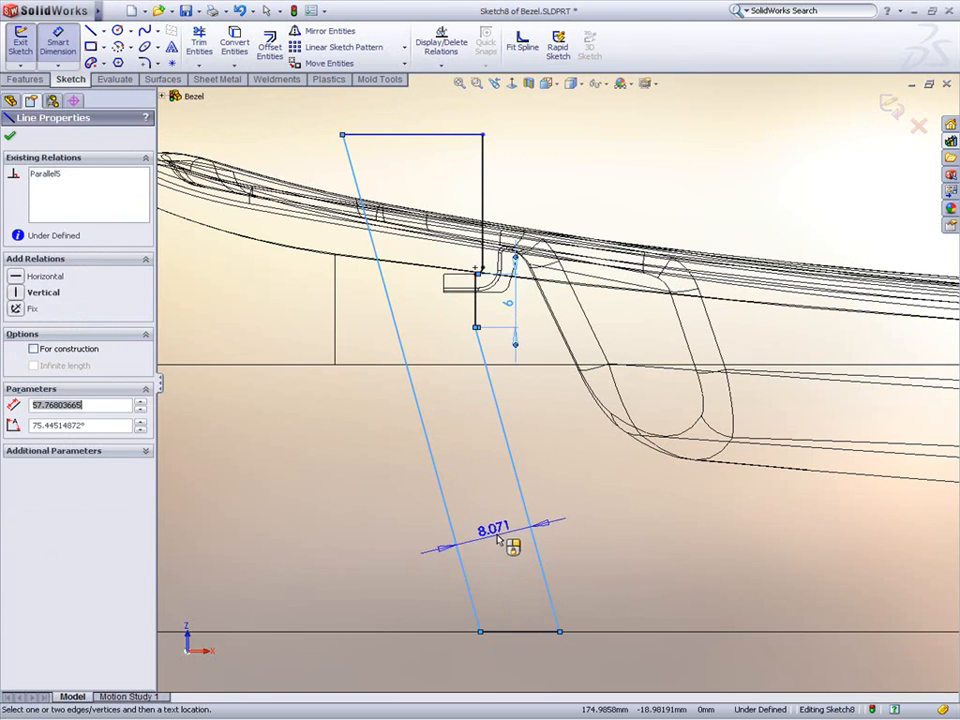
left_click(497, 537)
type("6")
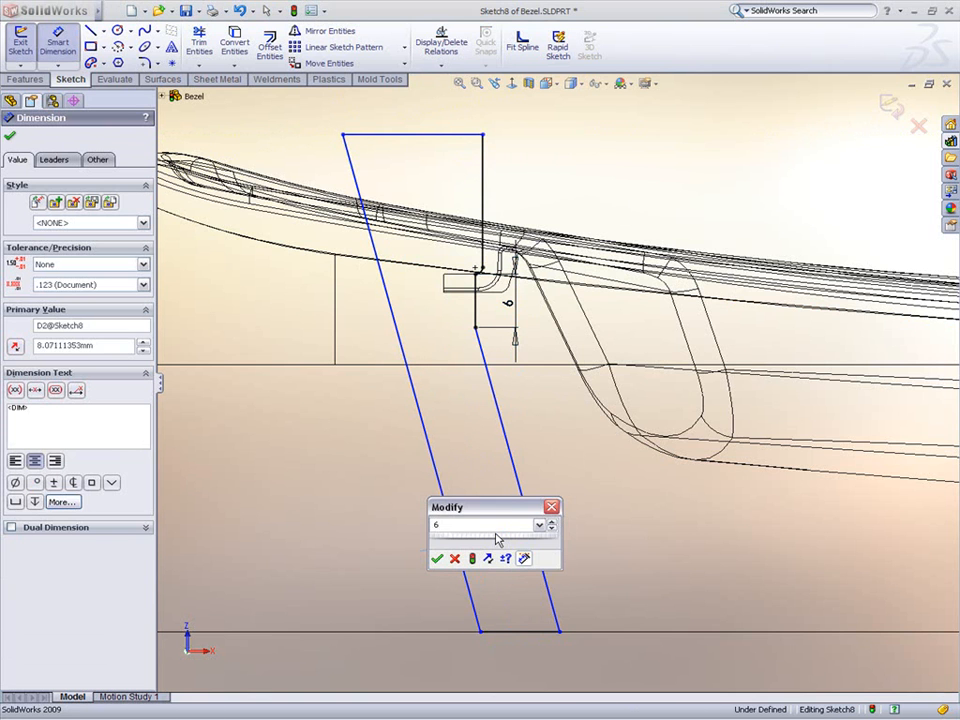
key("Return")
Step: Set the angle between the slanted line and the bottom line to 80° and exit the sketch
left_click(545, 590)
left_click(545, 630)
left_click(540, 614)
type("80")
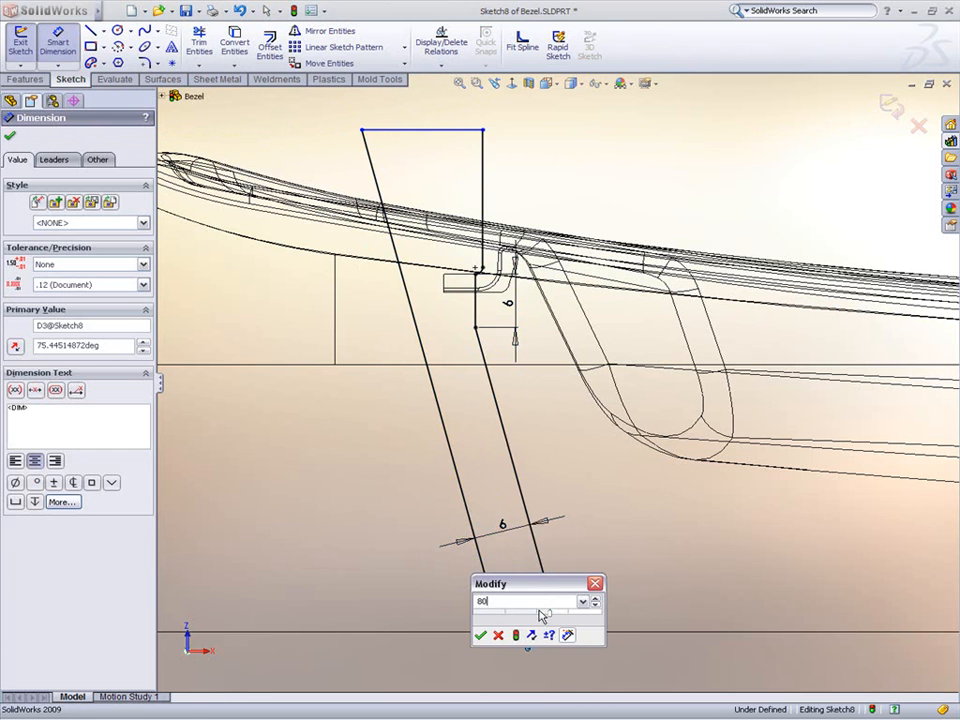
key("Return")
key("Escape")
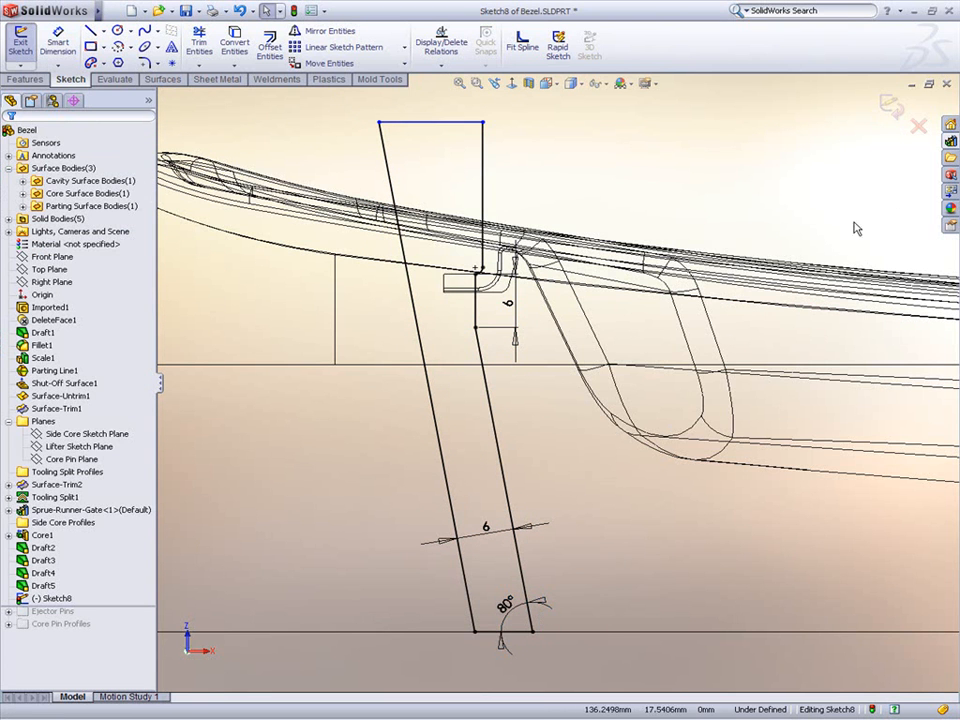
left_click(889, 103)
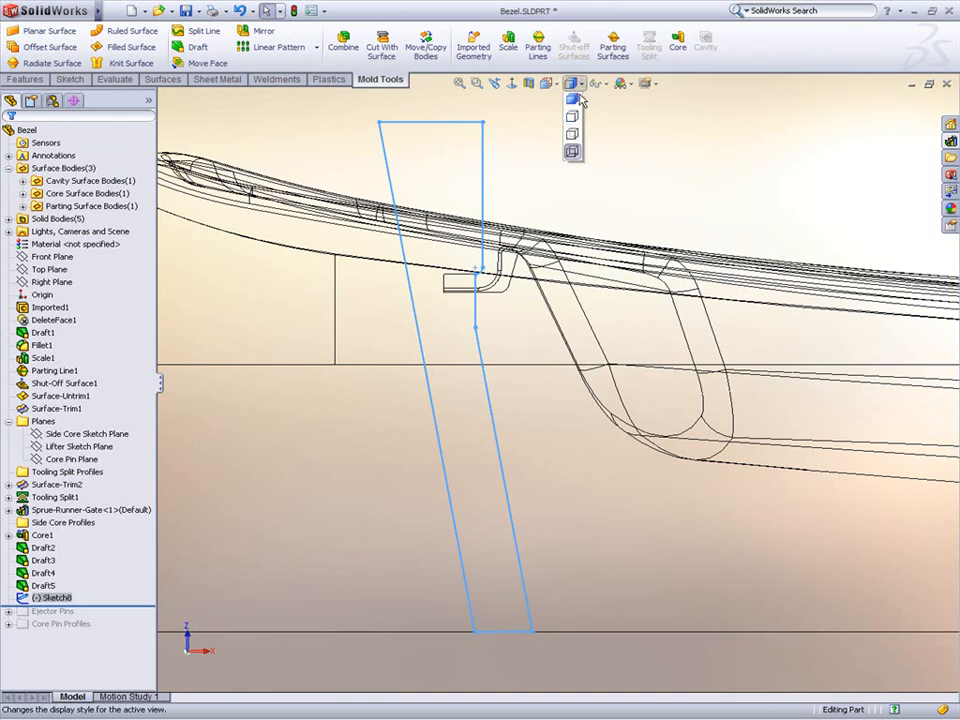
Step: Switch to shaded display and extract a lifter core from the sketch with a depth of 5 mm
left_click(572, 83)
left_click(576, 104)
middle_click_drag(569, 170, 600, 300)
scroll(738, 140, "down", 3)
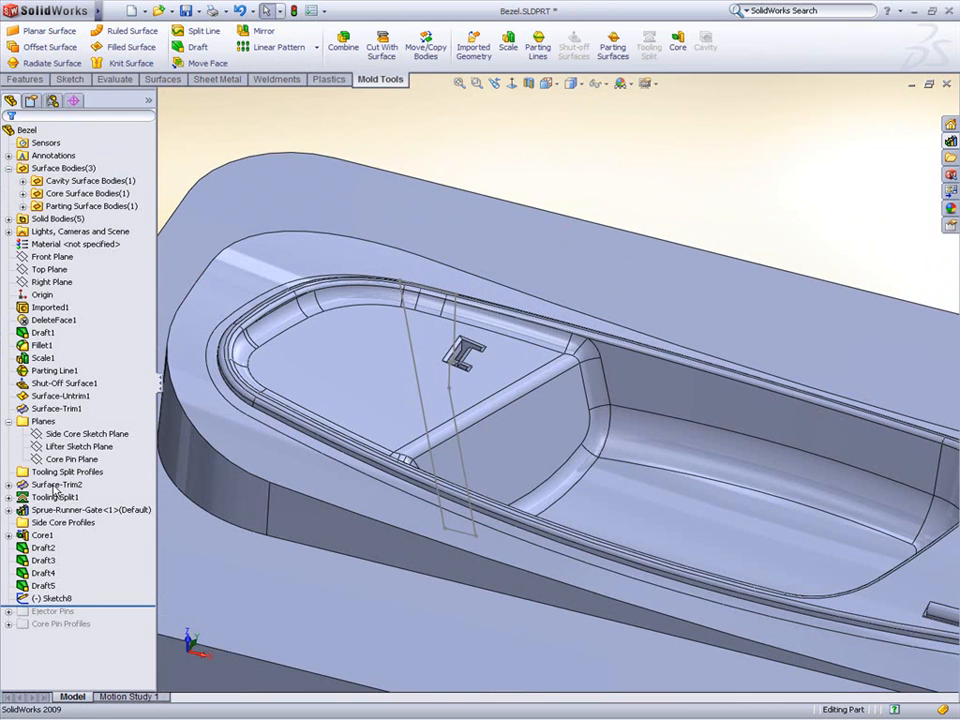
left_click(79, 446, "ctrl")
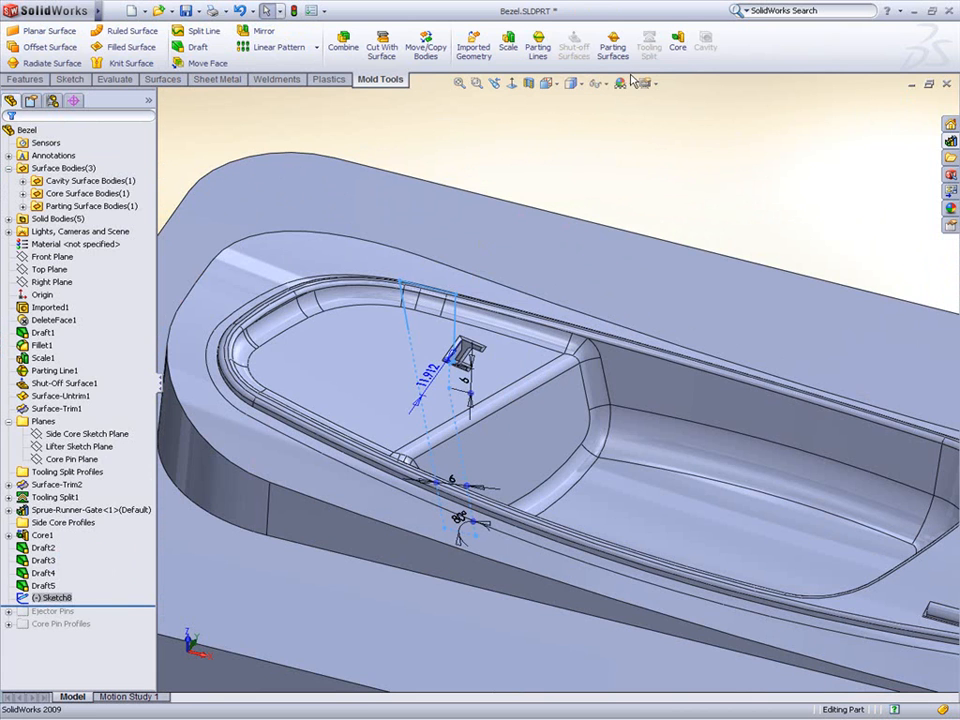
left_click(678, 47)
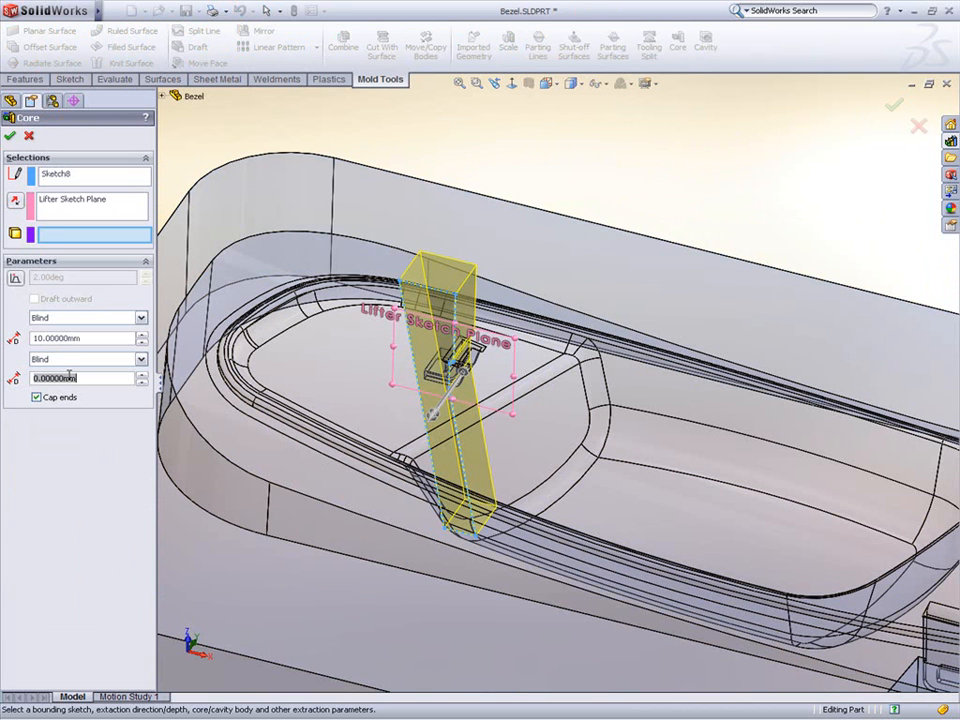
left_click(56, 339)
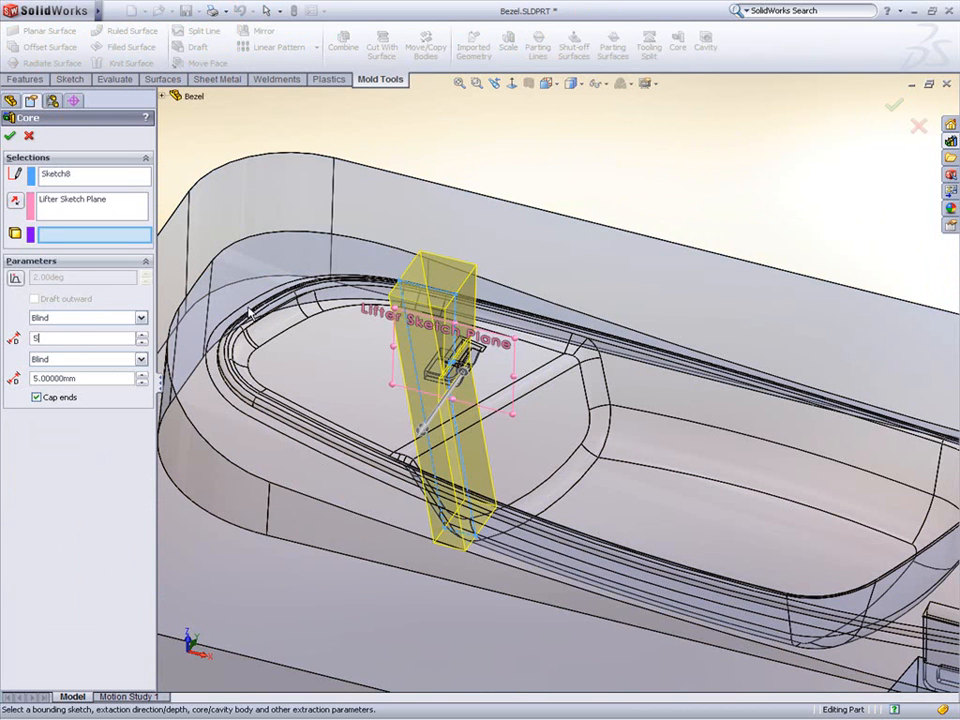
type("5")
left_click(240, 316)
right_click(252, 312)
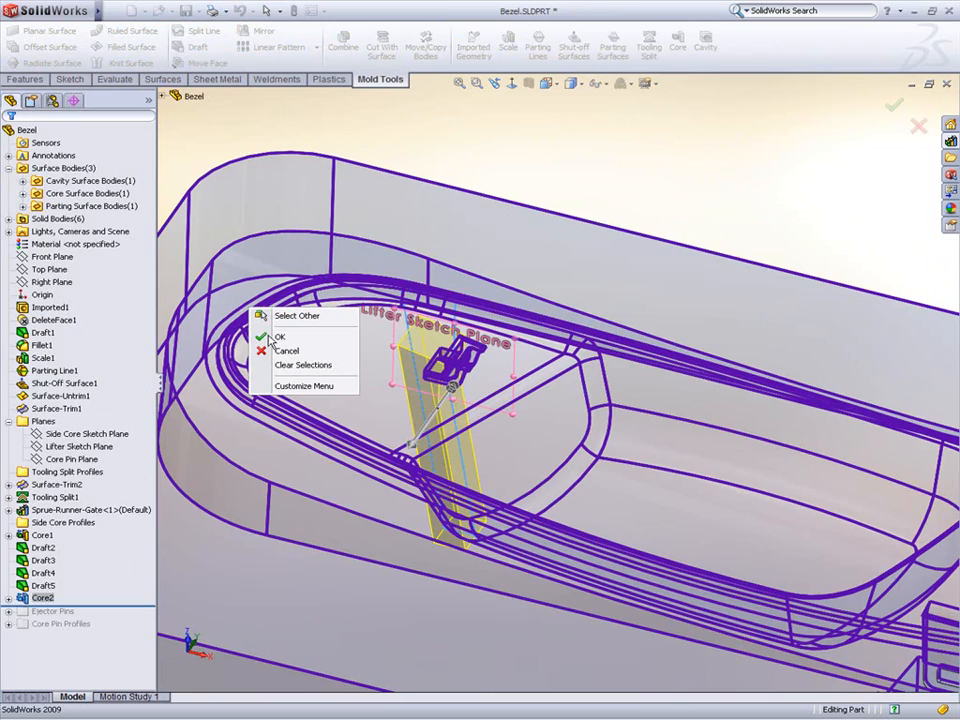
Step: Roll the feature tree forward past the Ejector Pins folder and expand it
scroll(430, 352, "down", 5)
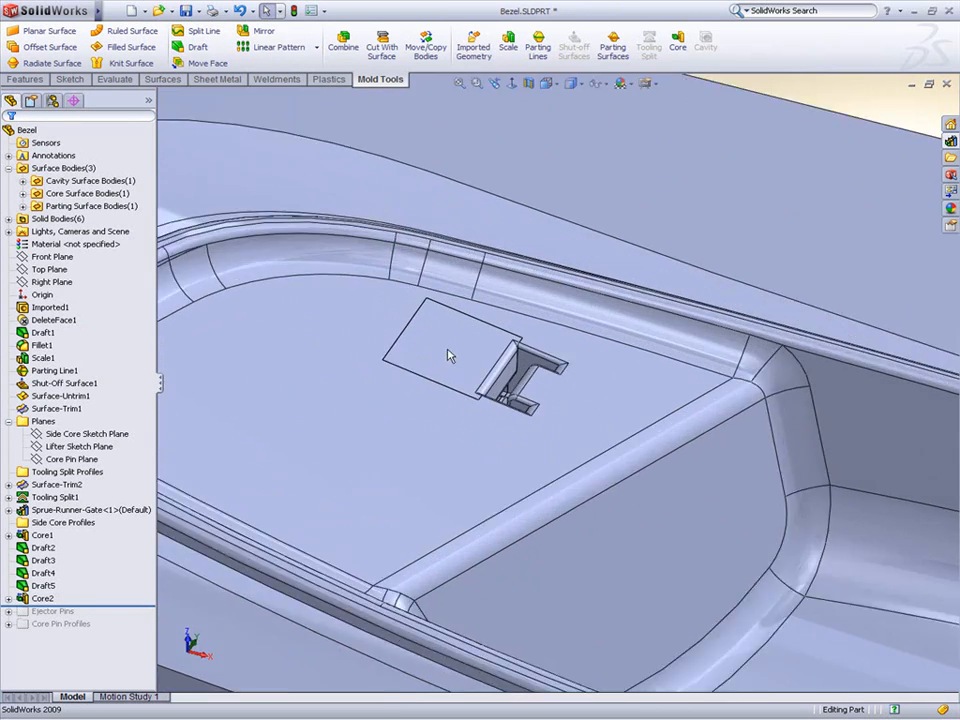
mouse_move(503, 358)
middle_mouse_down()
mouse_move(480, 381)
mouse_move(490, 365)
mouse_move(333, 235)
middle_mouse_up()
scroll(490, 365, "up", 10)
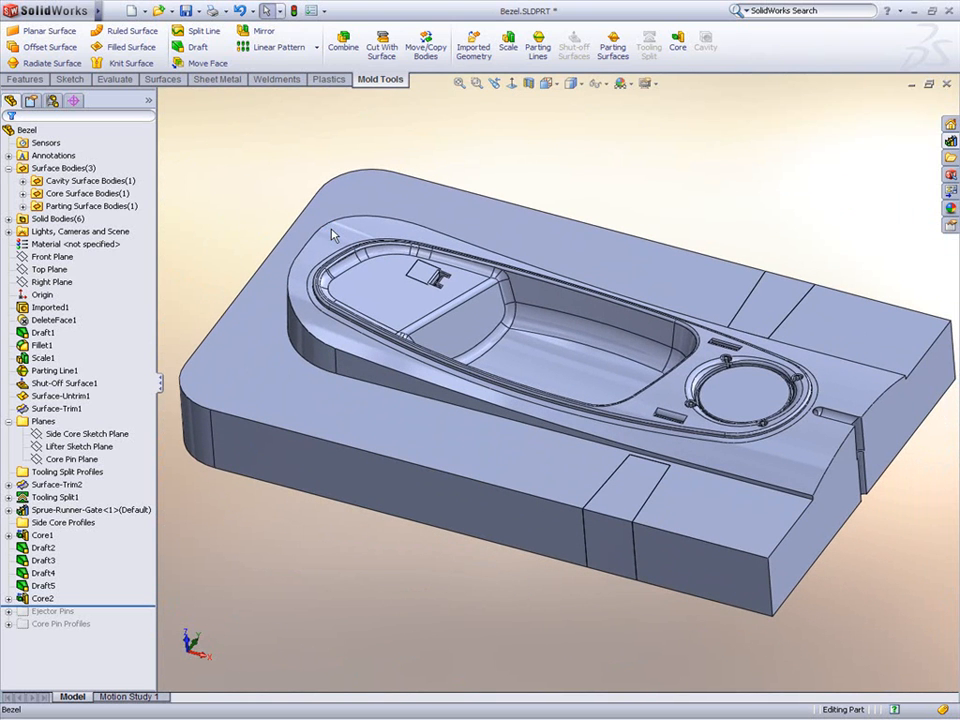
left_click_drag(121, 605, 121, 614)
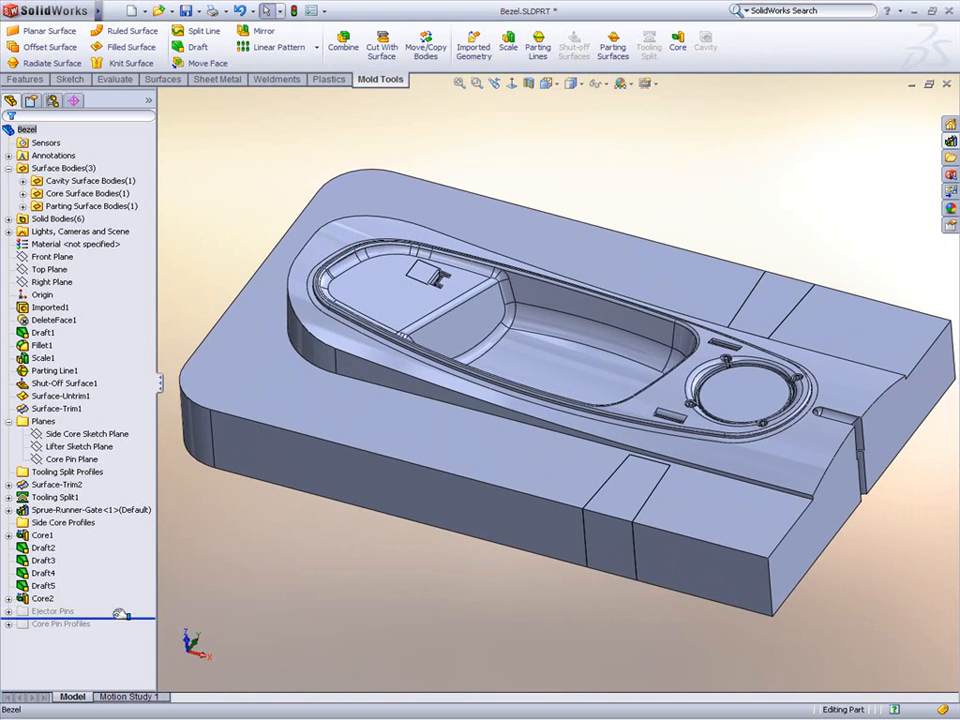
left_click(9, 612)
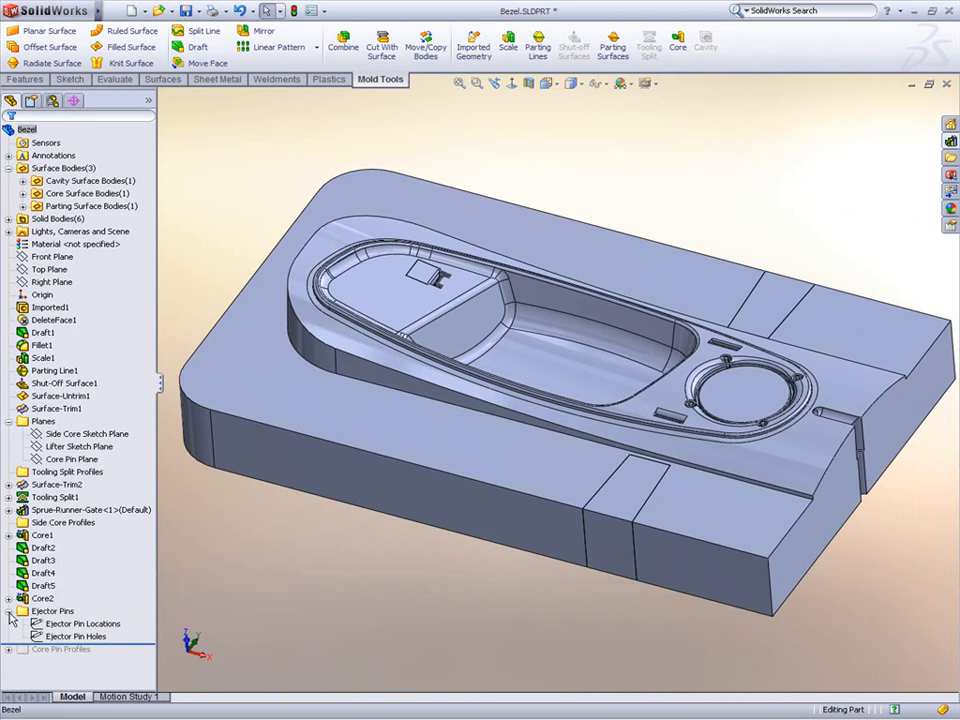
Step: Cut the Ejector Pin Holes sketch Through All, limited to the Core2 body only
left_click(38, 636)
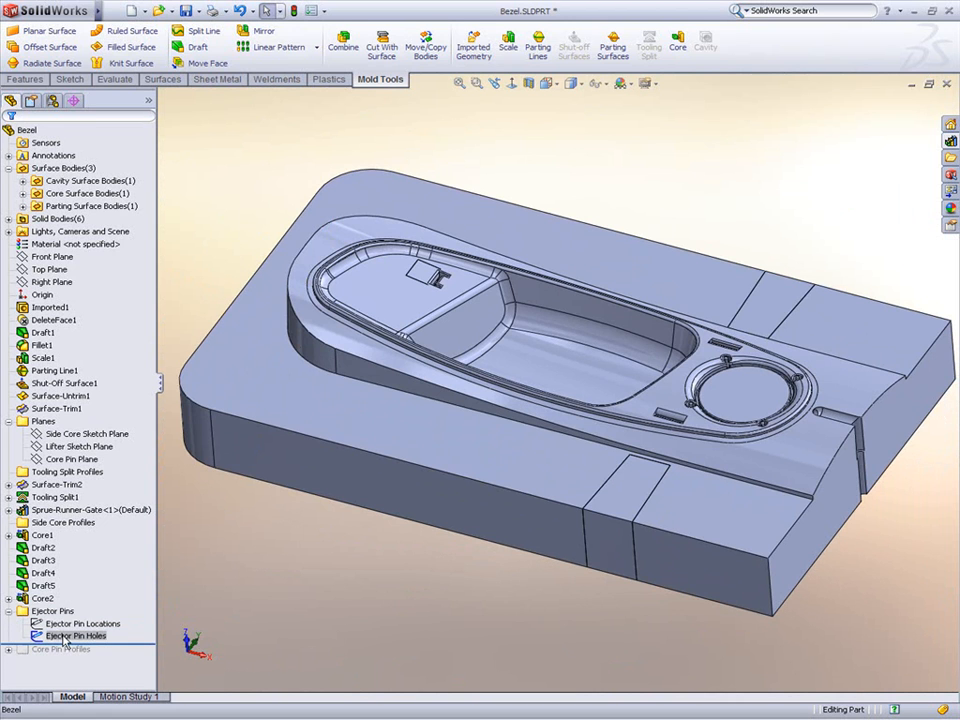
left_click(27, 80)
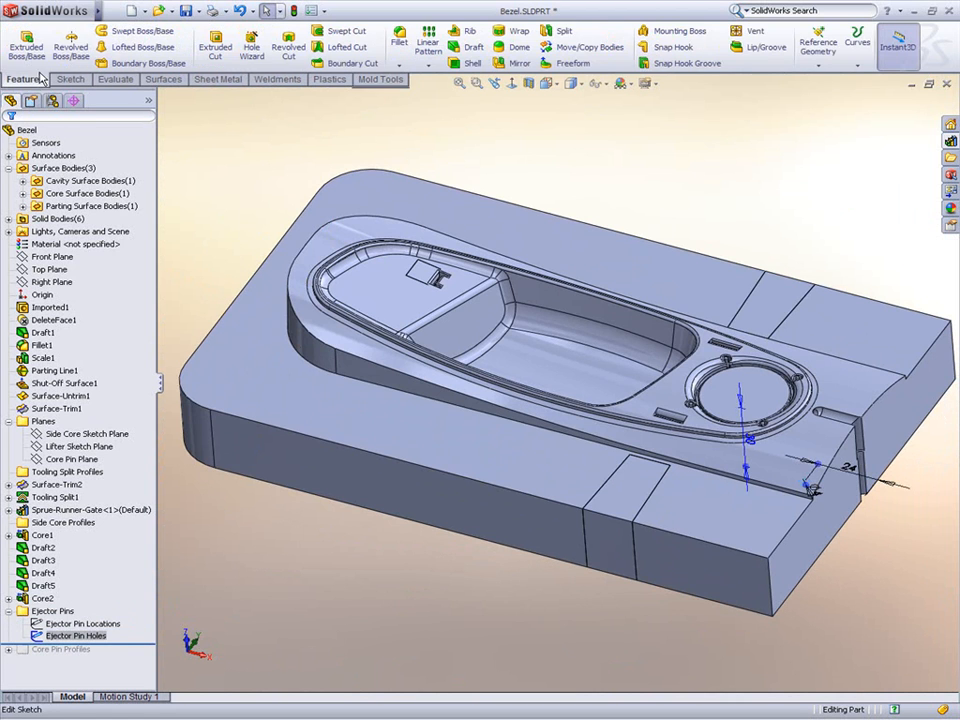
left_click(209, 55)
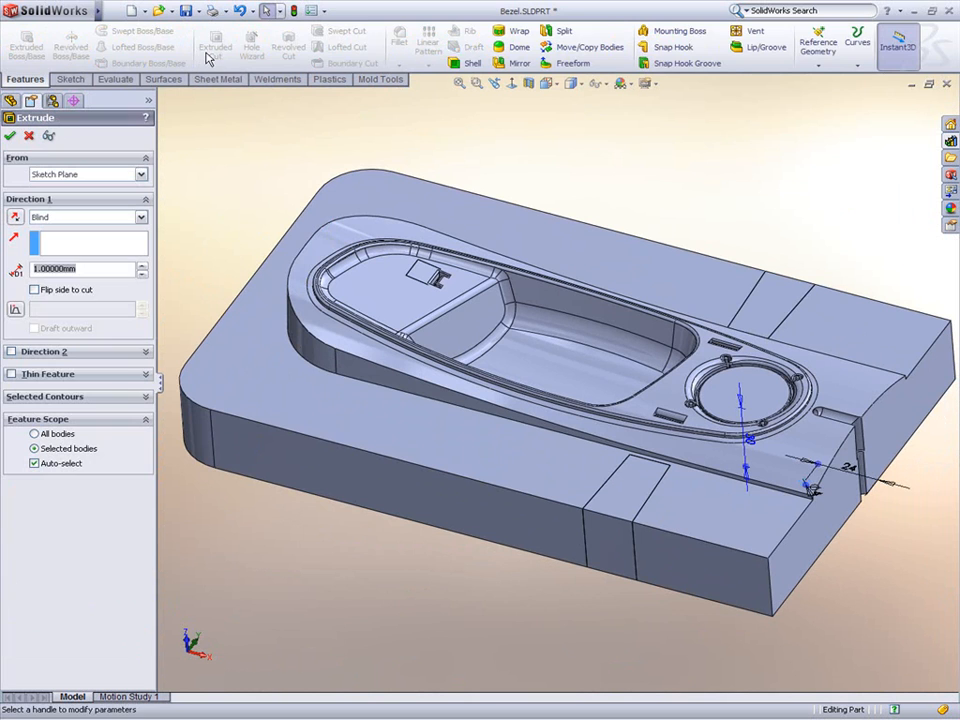
left_click(83, 217)
left_click(60, 240)
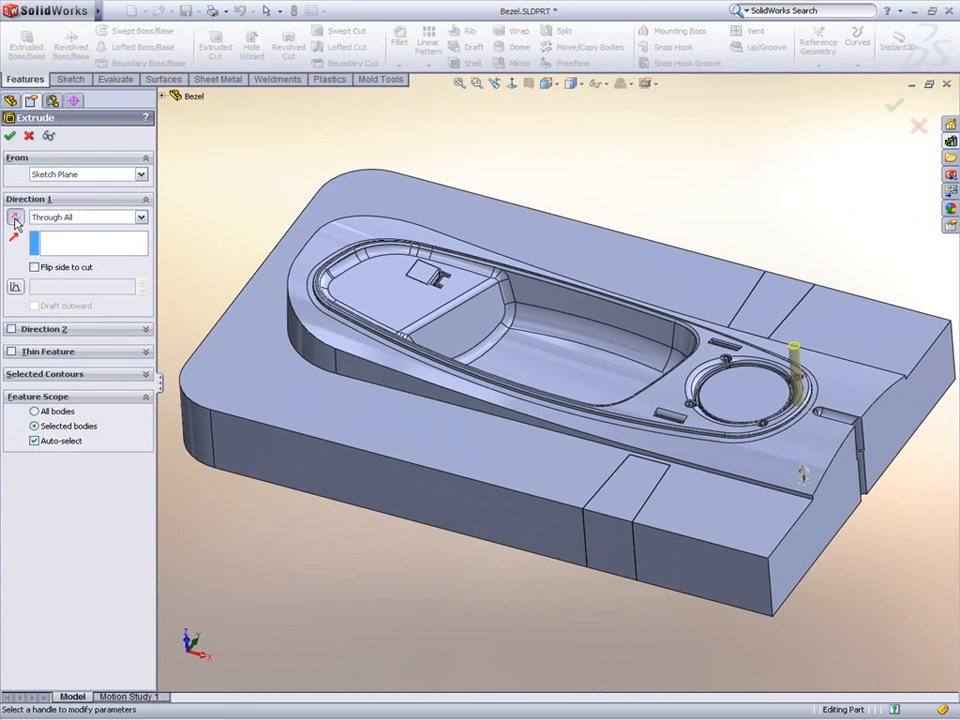
left_click(62, 436)
left_click(314, 453)
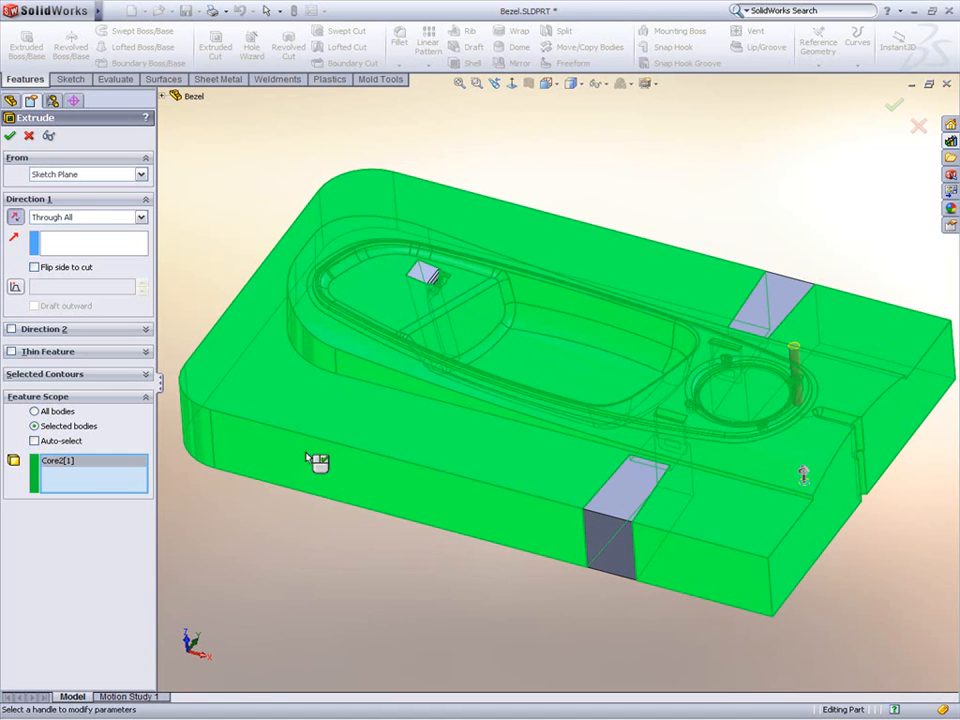
right_click(305, 458)
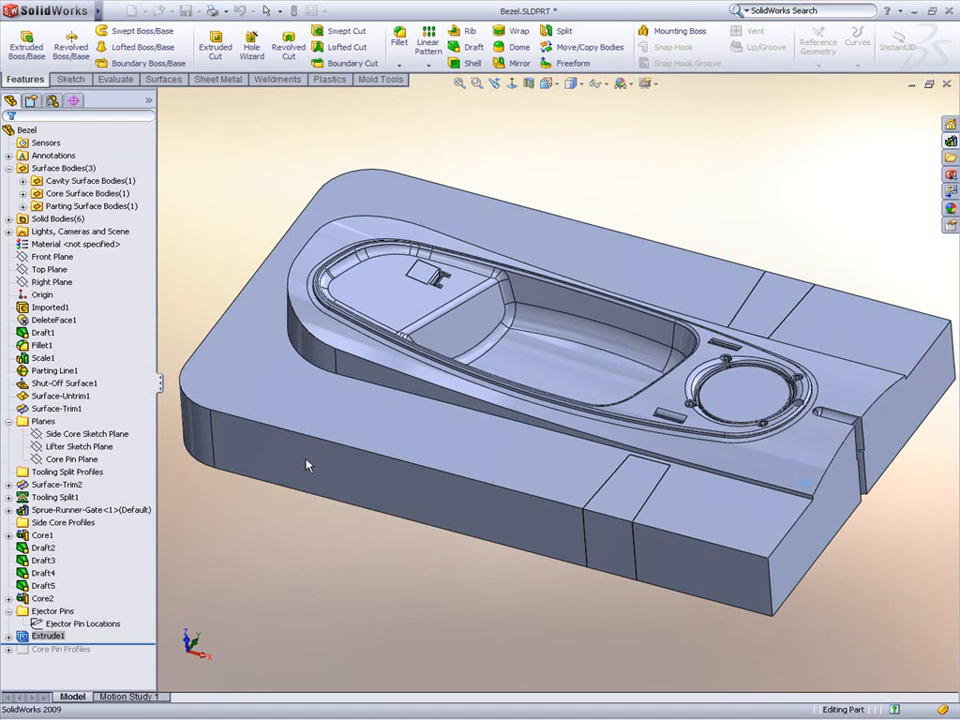
Step: Pattern the ejector pin hole cut along the Ejector Pin Locations sketch with a Sketch Driven Pattern
left_click(336, 555)
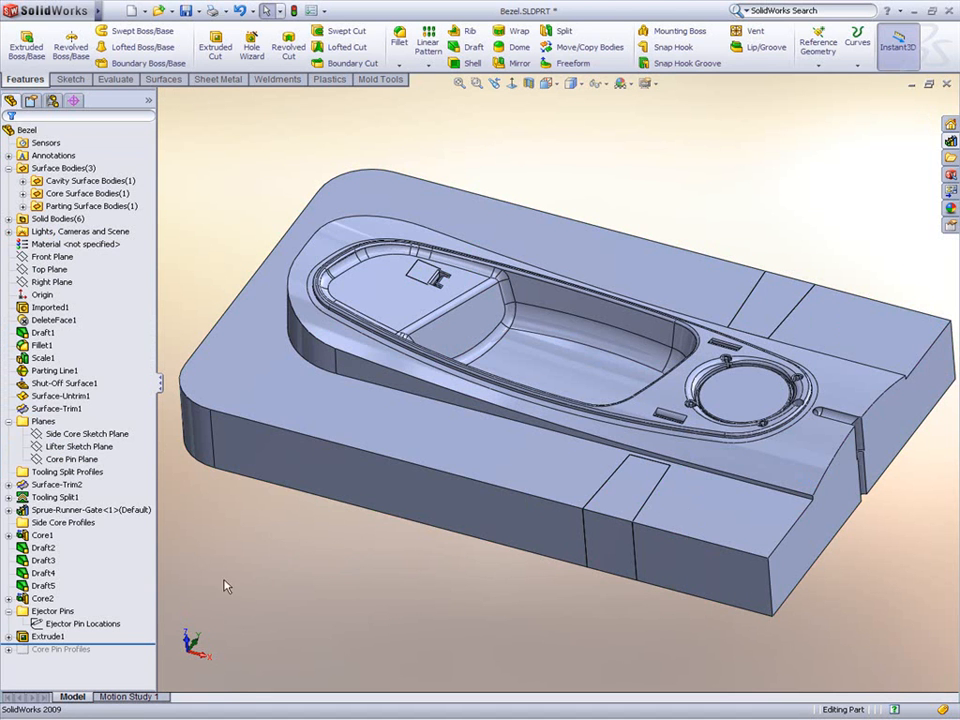
left_click(105, 623)
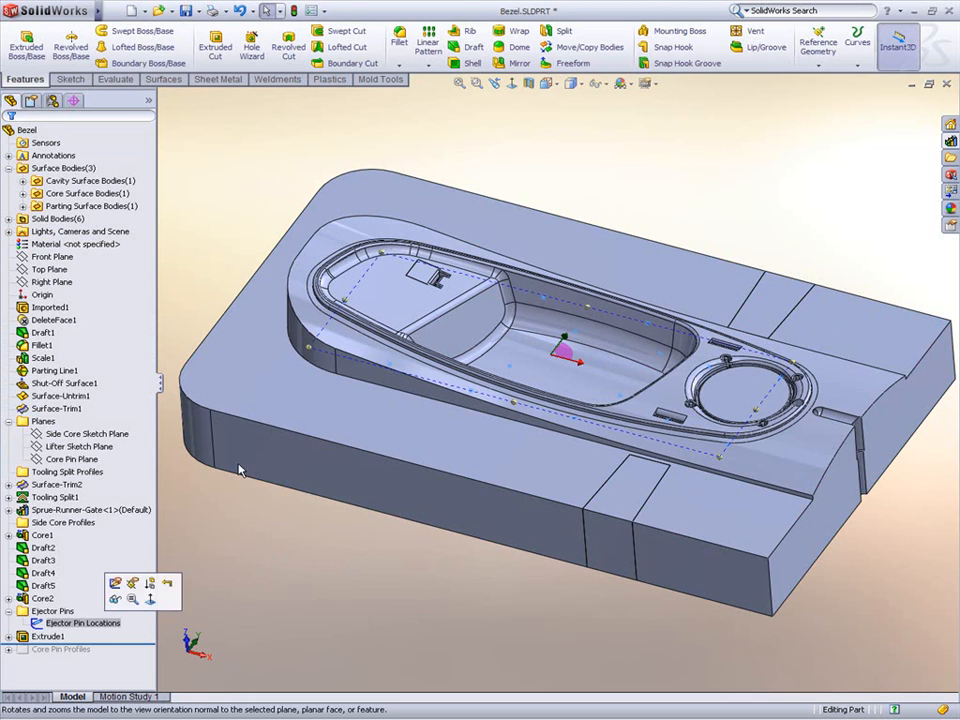
left_click(428, 65)
left_click(460, 134)
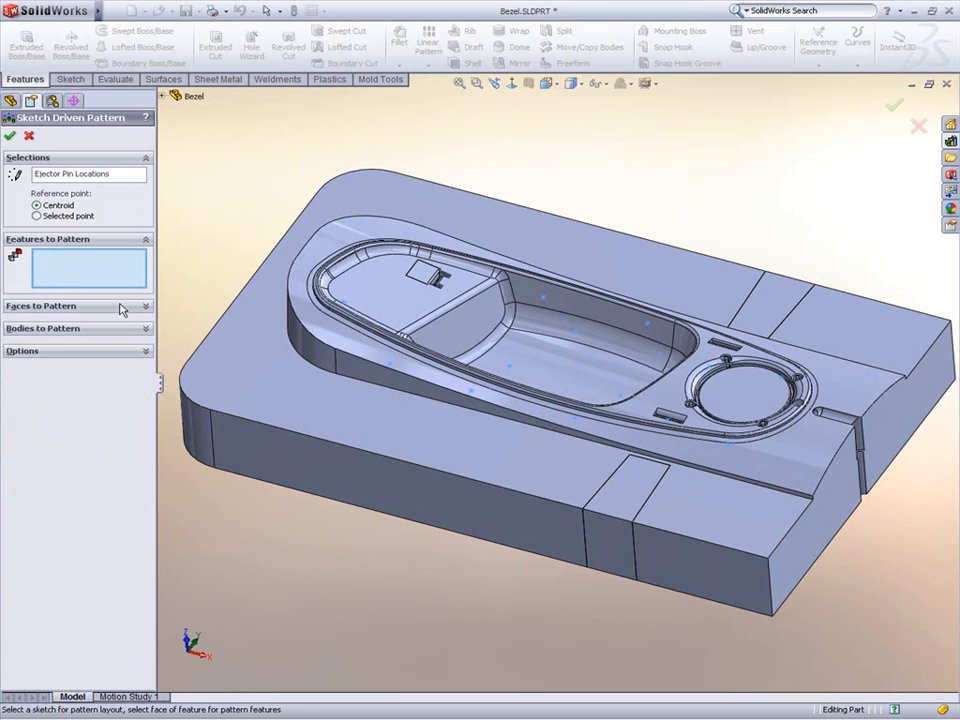
left_click(800, 407)
key("Return")
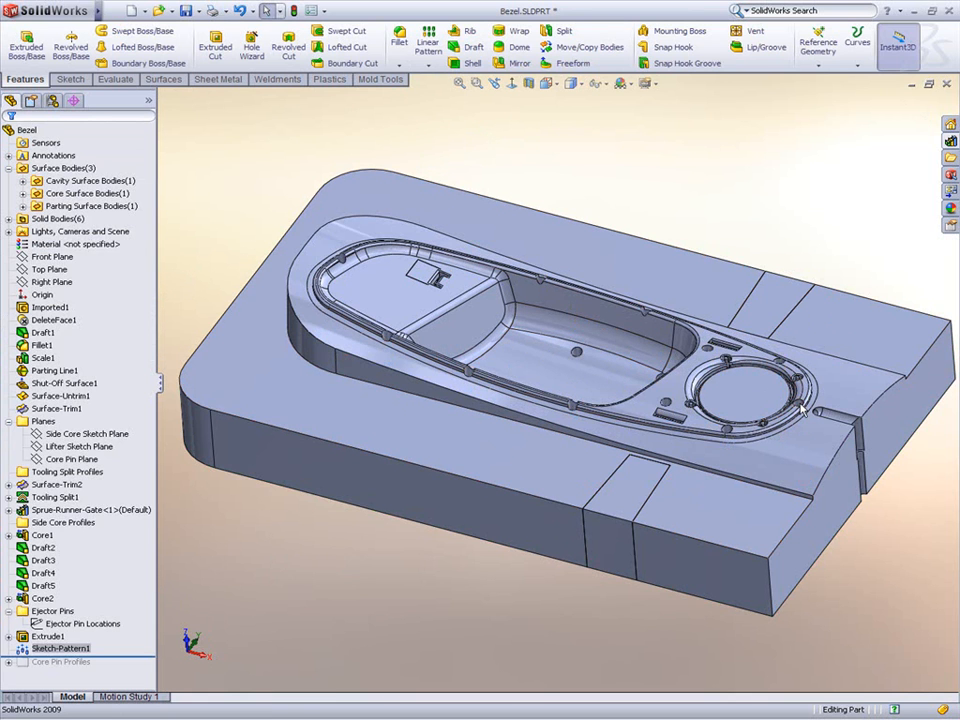
Step: Roll the tree to the end and extract core pins from the Core Pin Profile sketch with a Through All depth
middle_click_drag(446, 592, 413, 615)
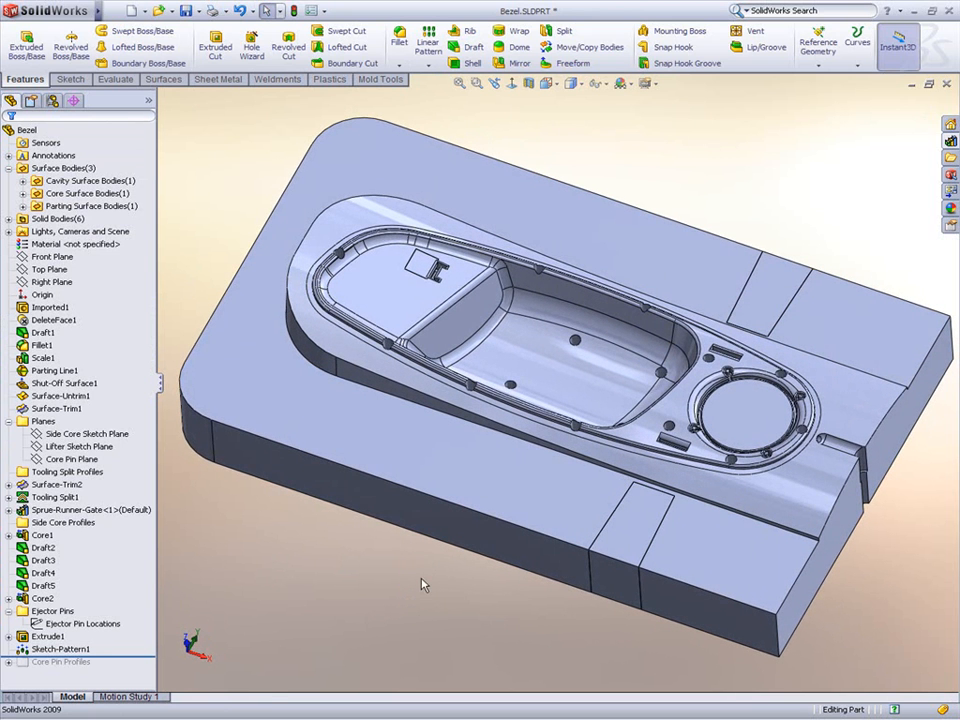
left_click_drag(120, 656, 10, 670)
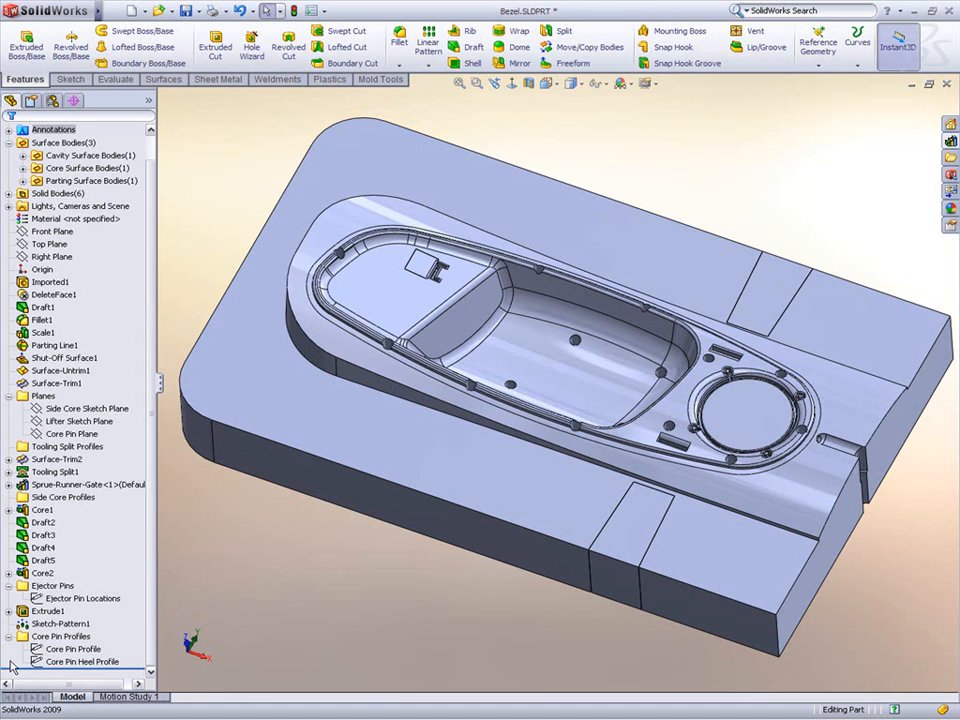
left_click(56, 651)
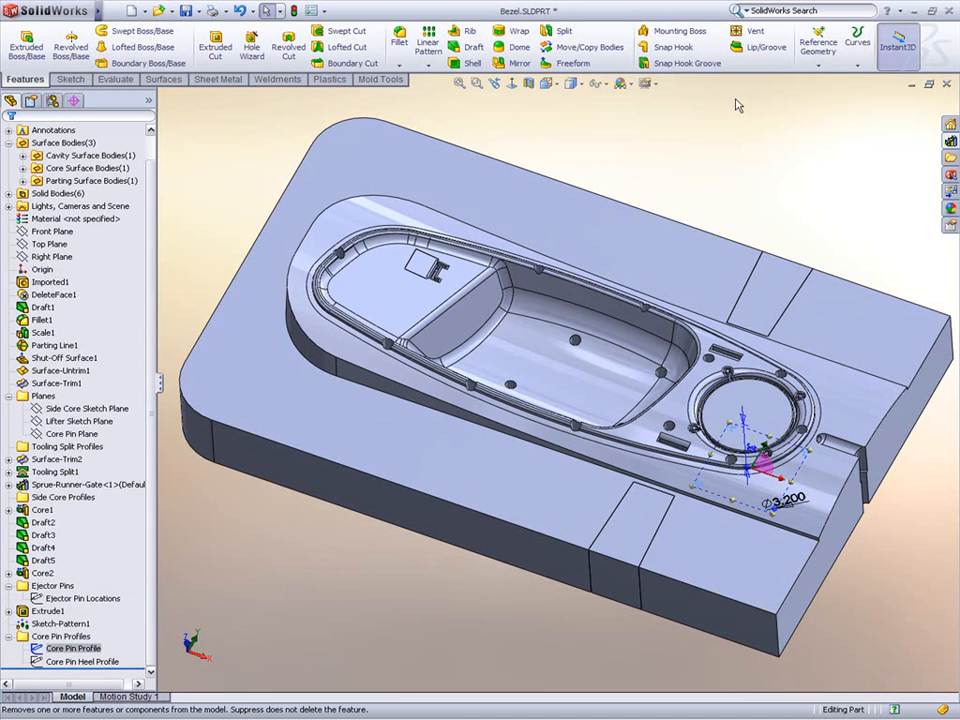
left_click(380, 79)
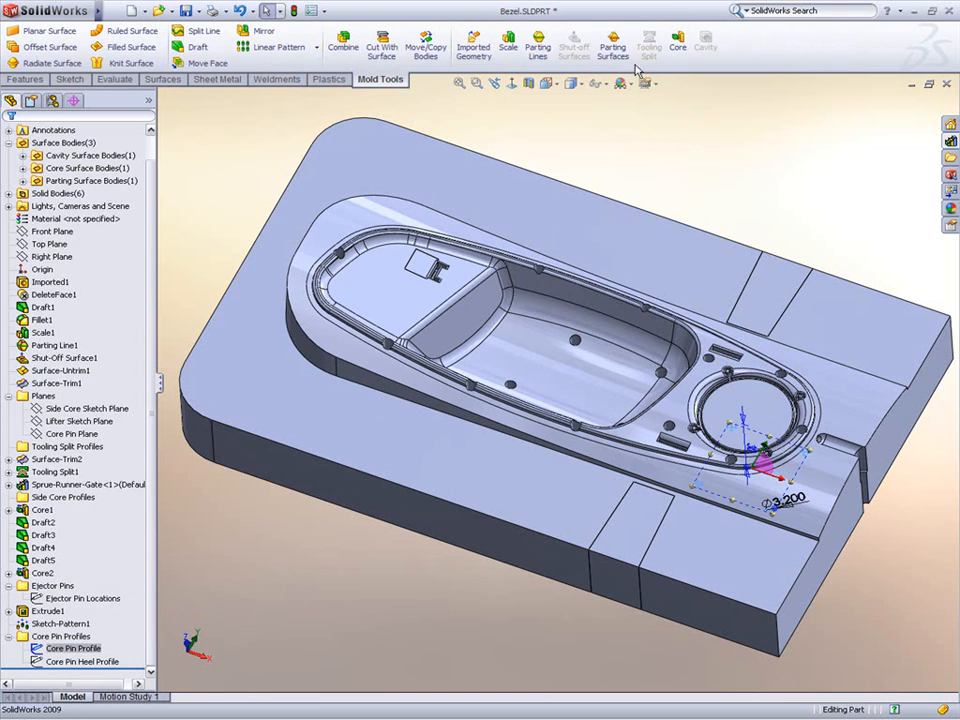
left_click(676, 50)
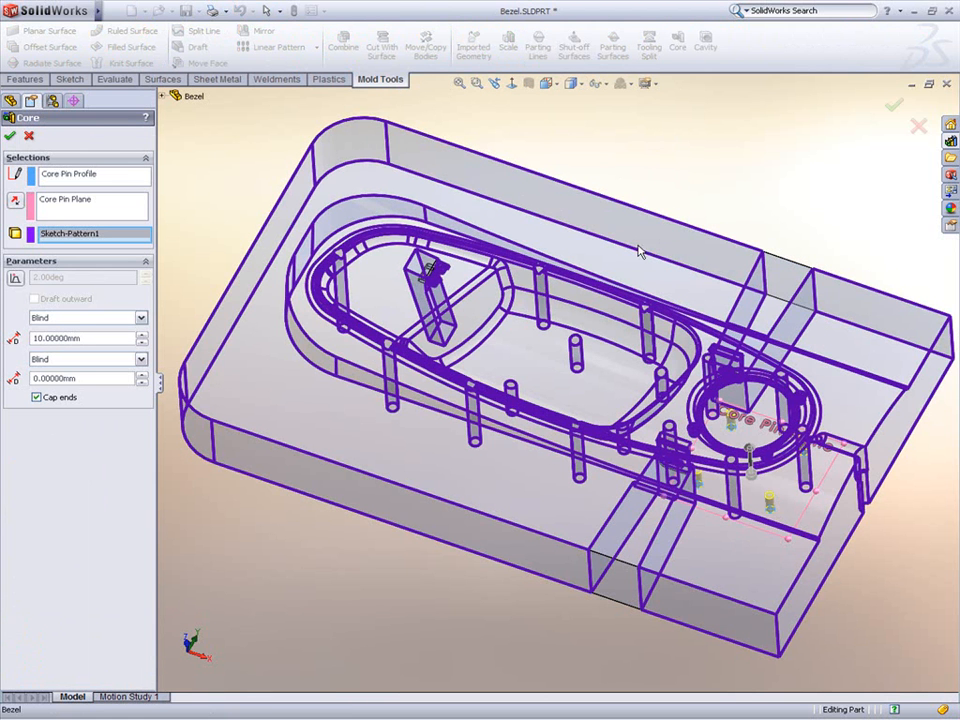
left_click(100, 317)
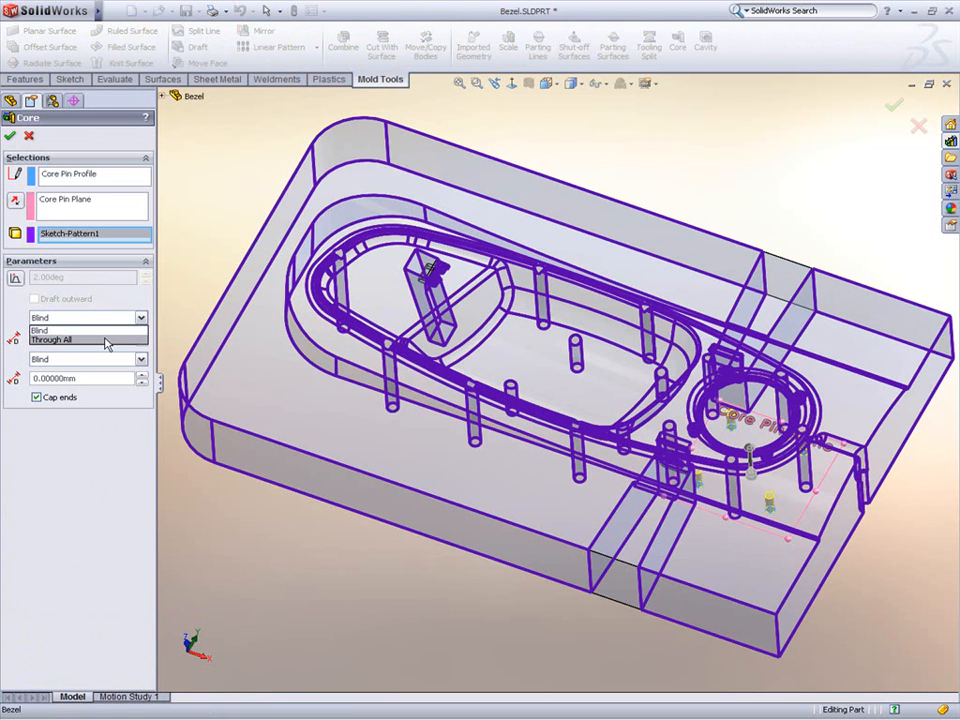
left_click(107, 338)
right_click(191, 281)
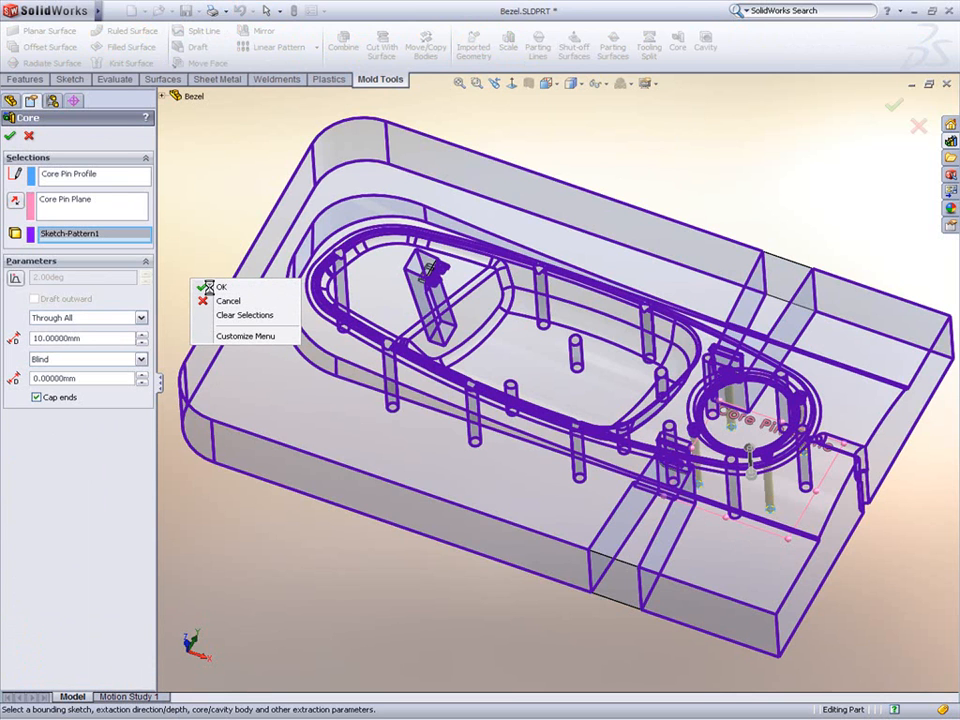
left_click(210, 287)
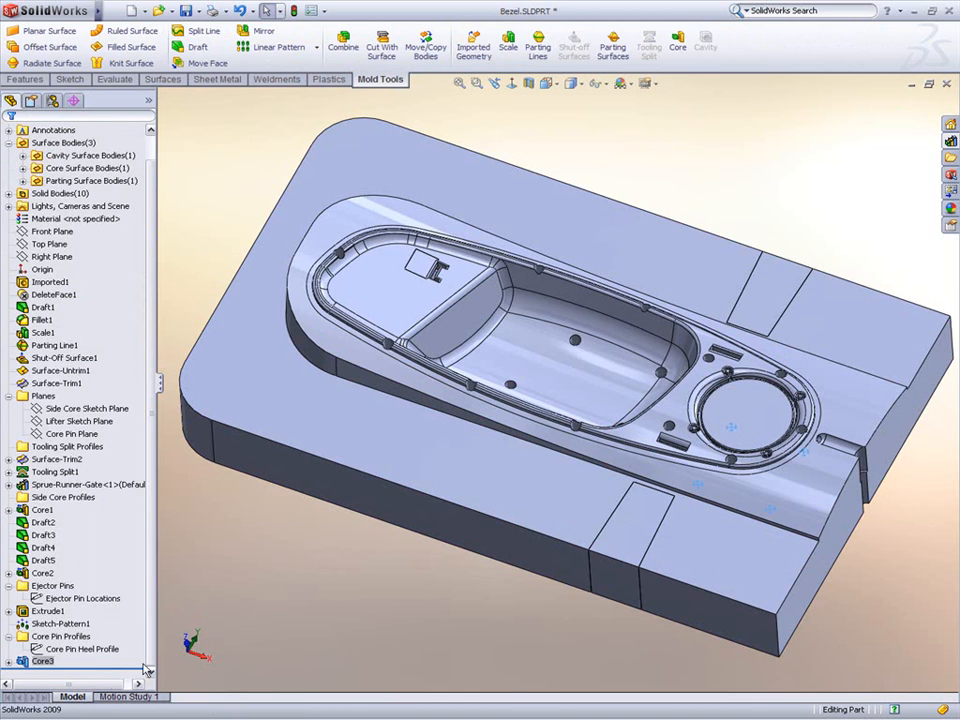
Step: Extract the core pin heels from the Core Pin Heel Profile sketch 3 mm deep into the core pin body
left_click(100, 651)
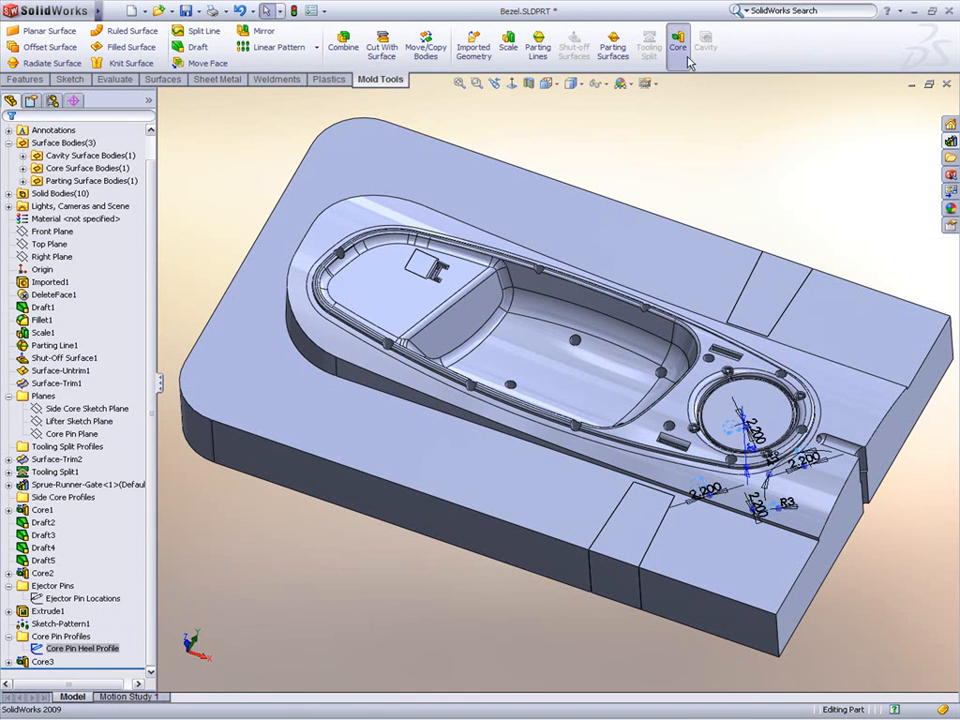
left_click(678, 44)
double_click(93, 337)
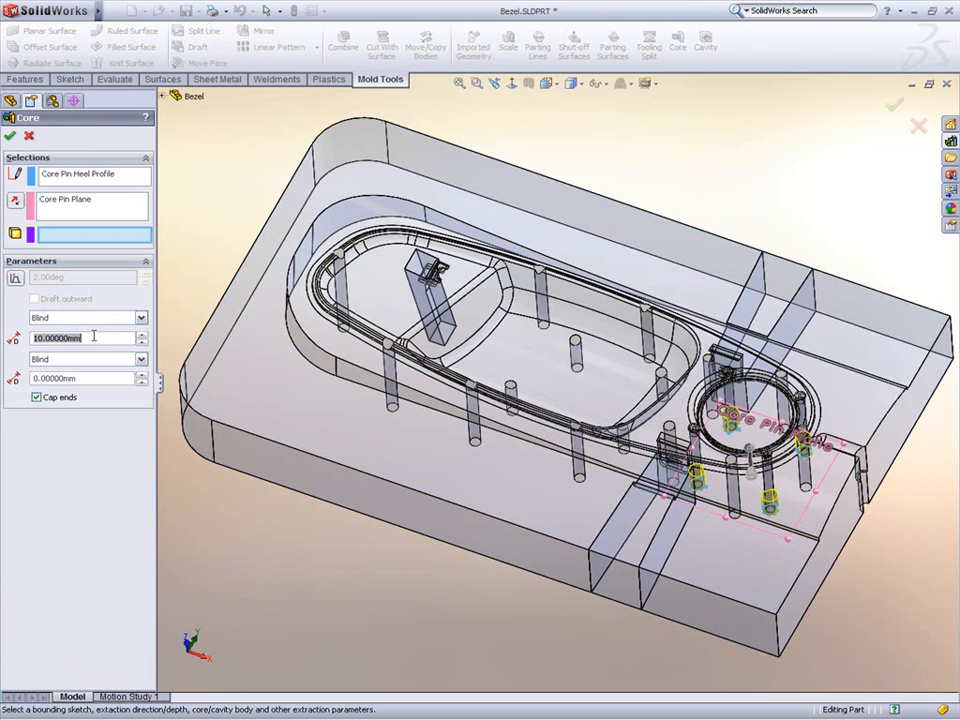
type("3")
left_click(259, 376)
right_click(259, 376)
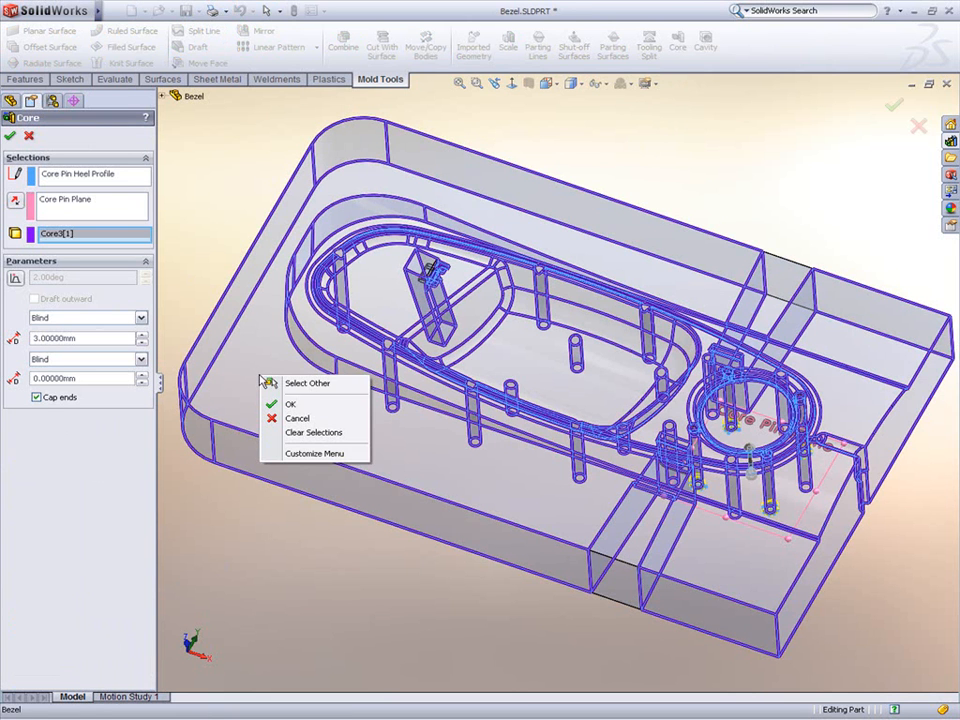
left_click(302, 404)
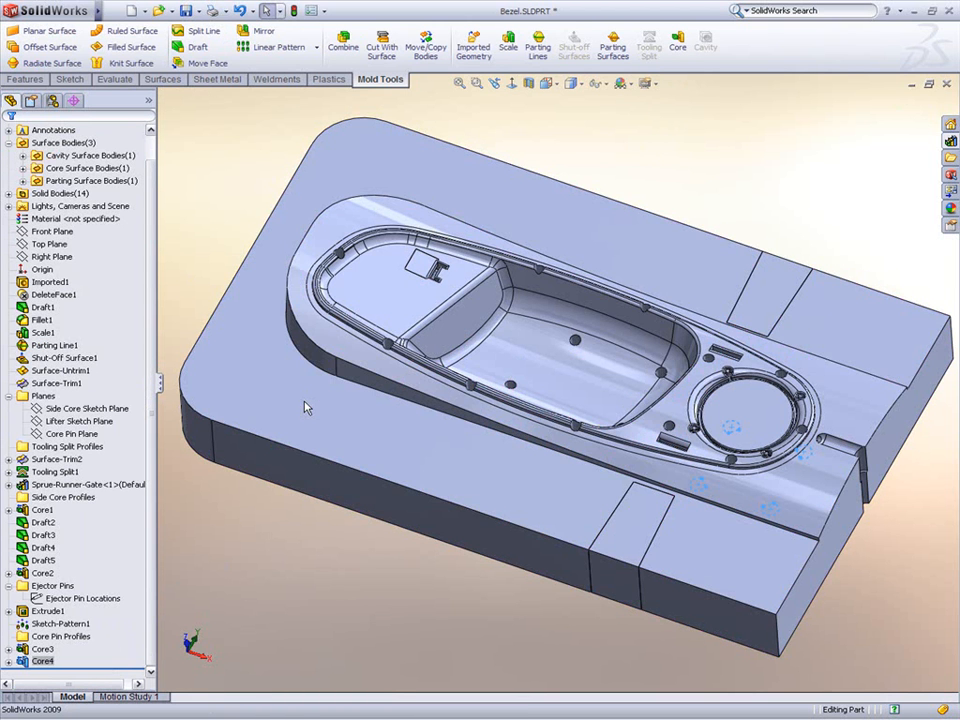
Step: Hide the tooling split block to expose the core pins and their heels
left_click(479, 462)
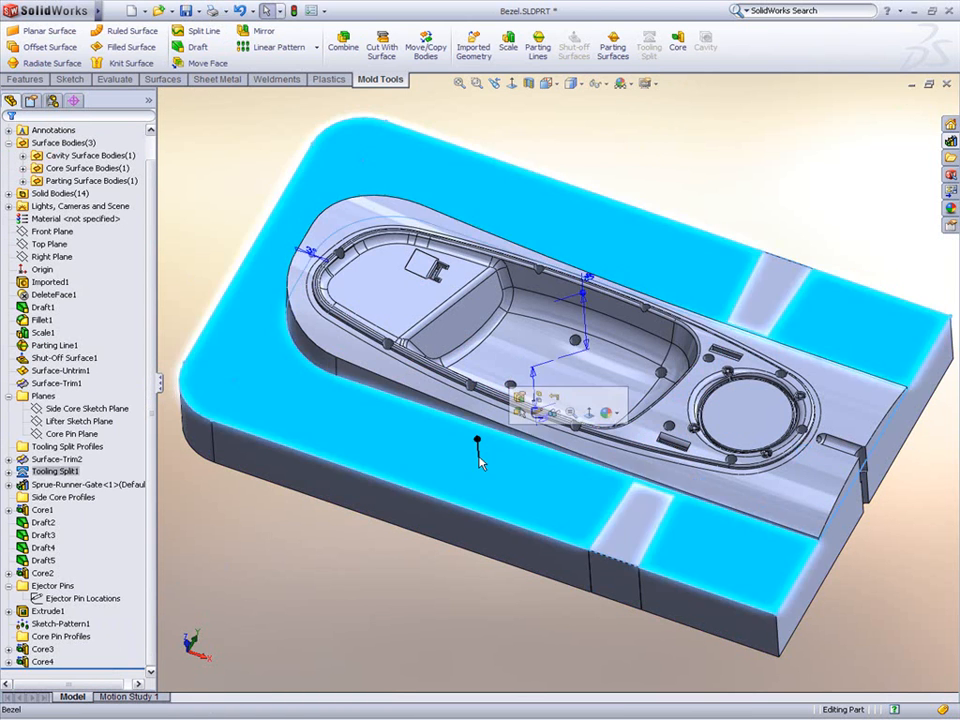
left_click(553, 417)
middle_click_drag(694, 452, 632, 379)
scroll(716, 445, "down", 3)
scroll(667, 420, "down", 3)
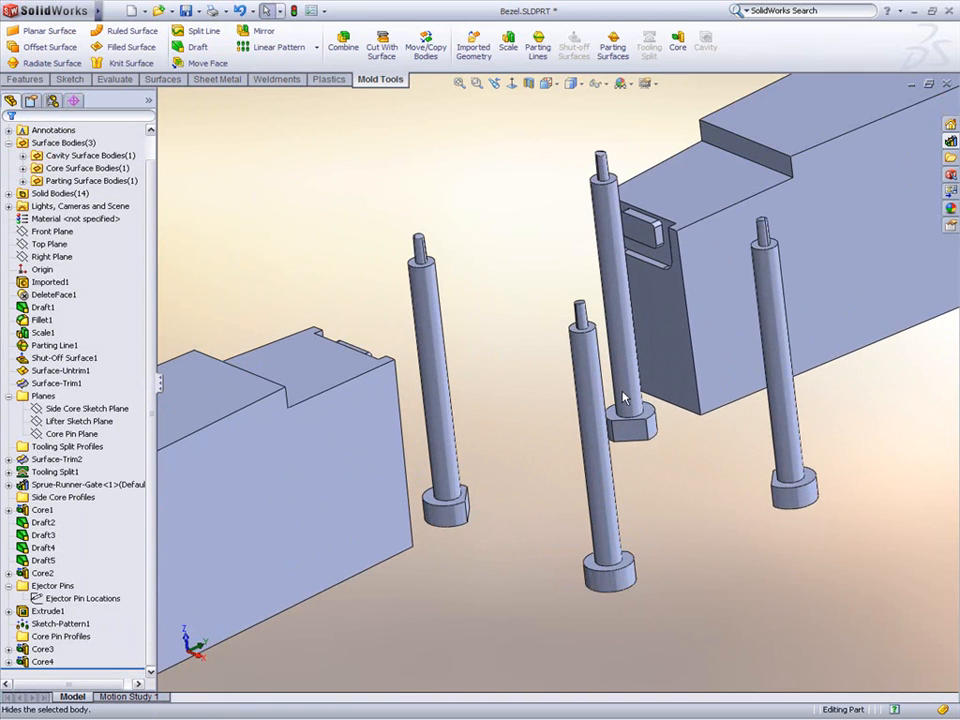
Step: Combine the first two core pins with their heel bodies using the Add operation
left_click(343, 45)
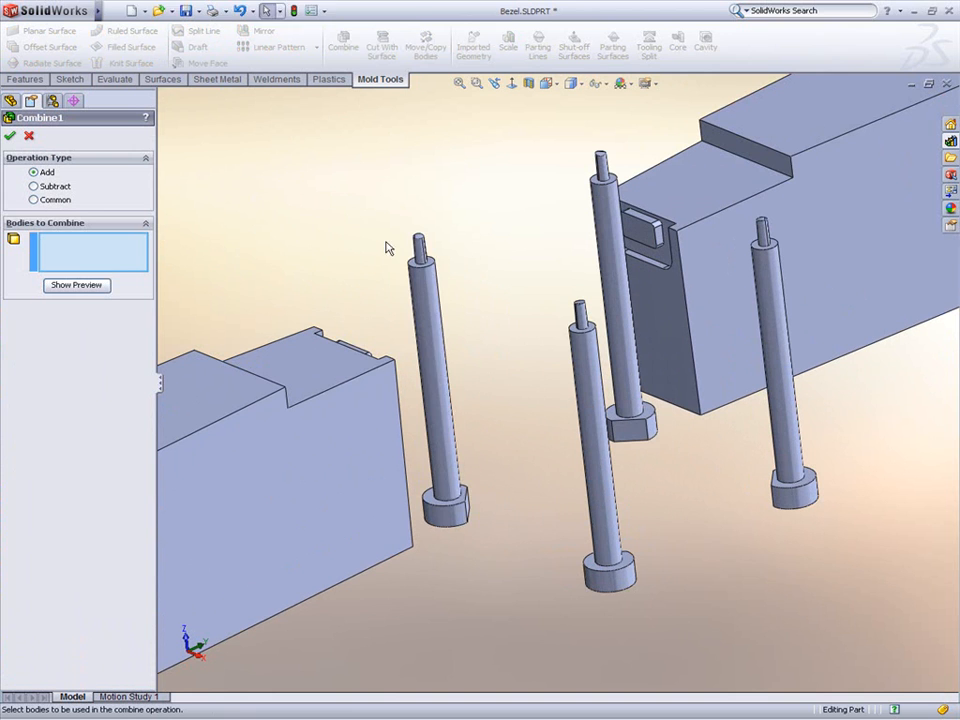
left_click(436, 380)
left_click(444, 512)
right_click(447, 528)
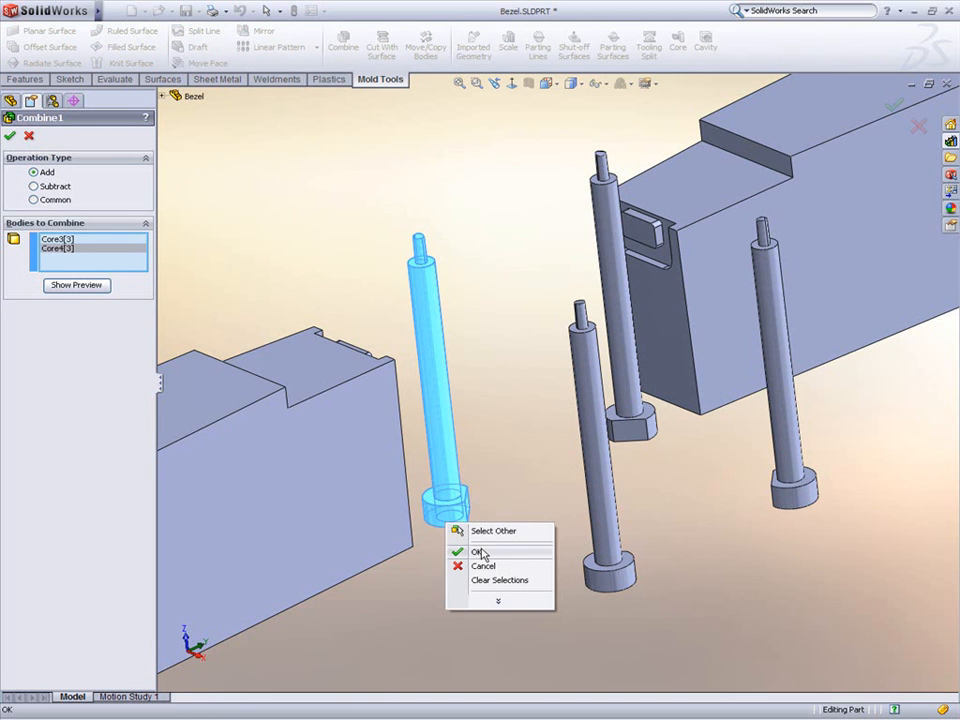
left_click(505, 550)
left_click(614, 516)
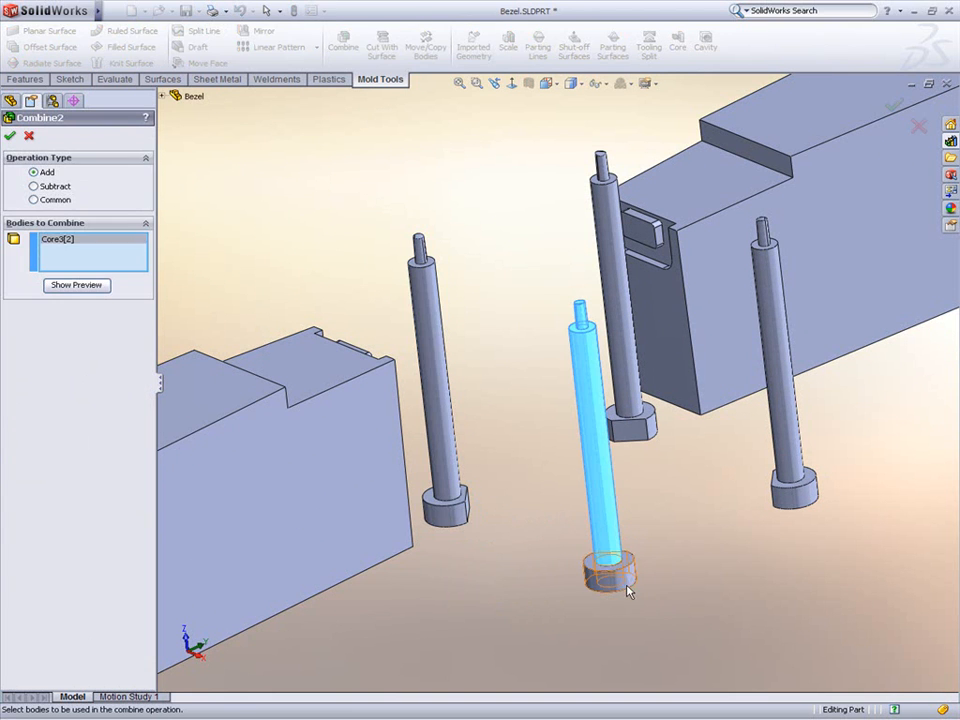
left_click(625, 588)
right_click(620, 586)
left_click(645, 614)
key("Return")
Step: Combine the remaining two core pins with their heel bodies using the Add operation
left_click(610, 230)
left_click(634, 428)
right_click(633, 430)
left_click(664, 459)
key("Return")
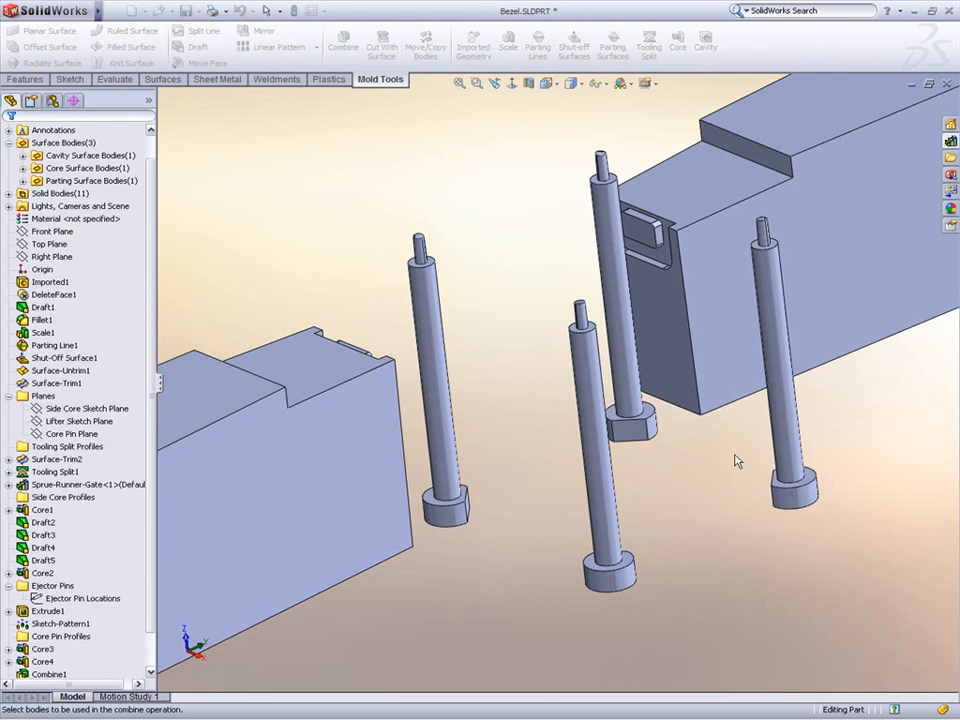
left_click(786, 440)
left_click(800, 495)
right_click(805, 503)
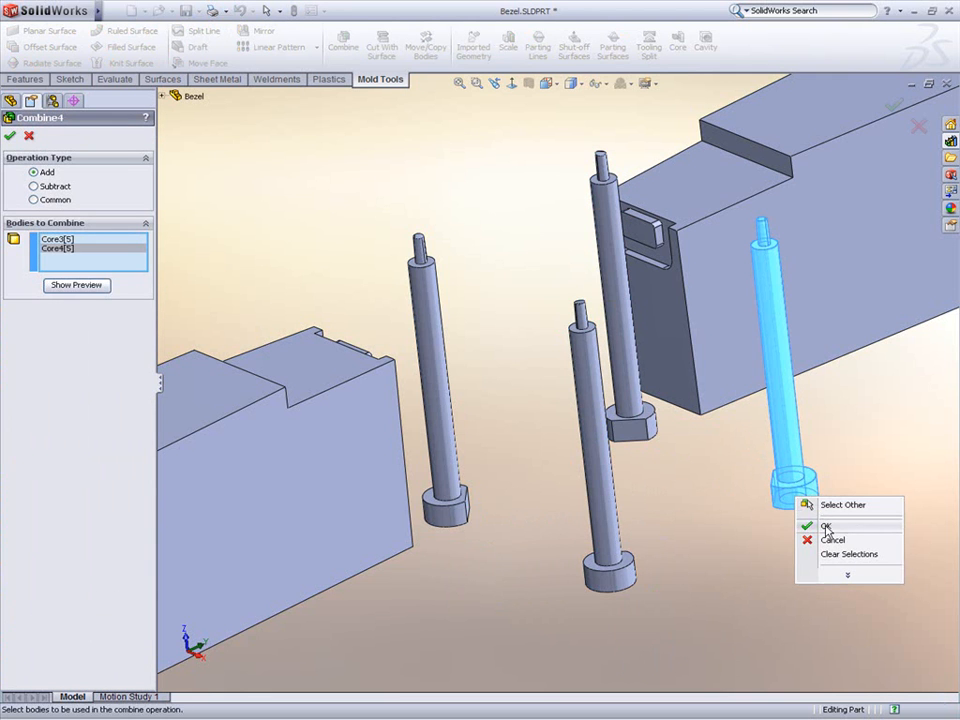
left_click(815, 525)
Step: Show the hidden solid bodies in the Solid Bodies folder again
key("f")
scroll(559, 380, "up", 3)
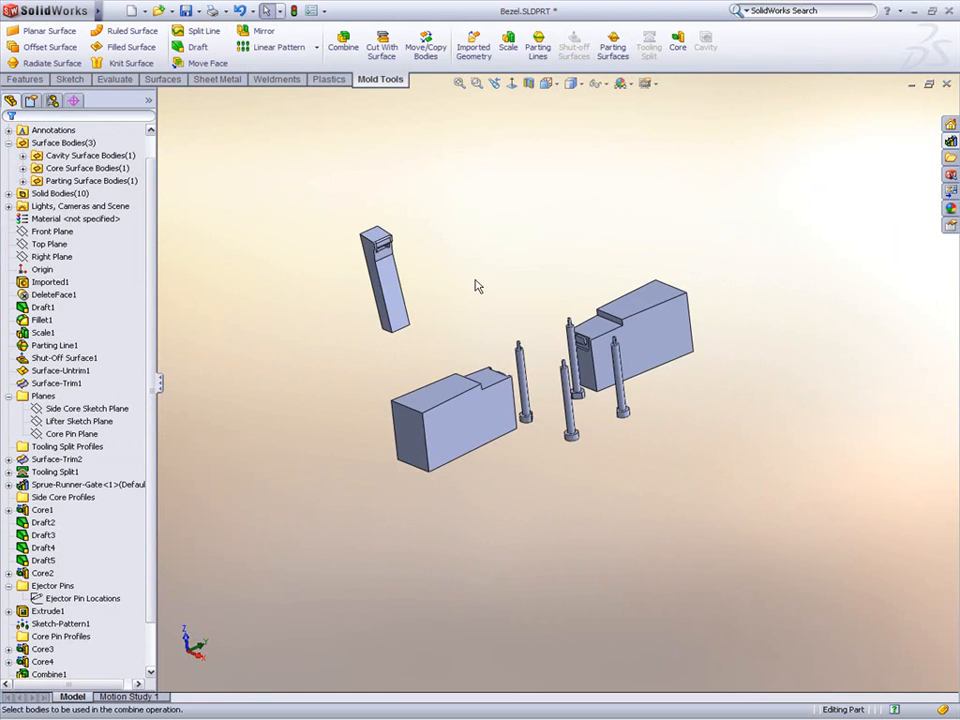
middle_click_drag(498, 323, 494, 294)
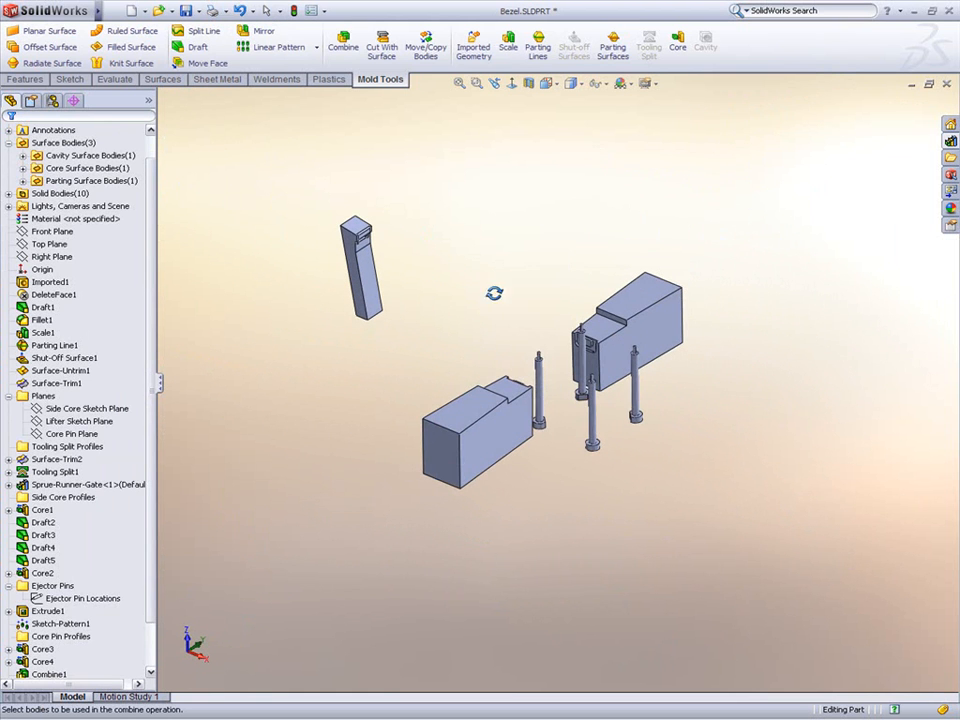
left_click(9, 193)
left_click(53, 245)
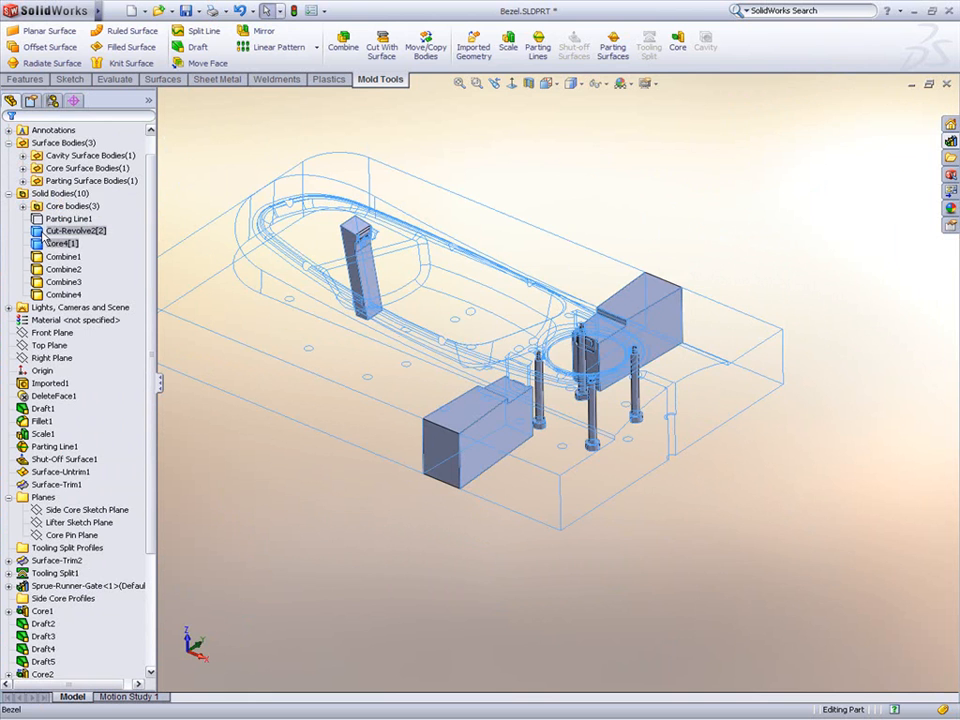
left_click(60, 231, "ctrl")
left_click(54, 214)
middle_click_drag(333, 311, 442, 384, "ctrl")
Step: Save the solid bodies as separate part files with auto-assigned names
right_click(58, 192)
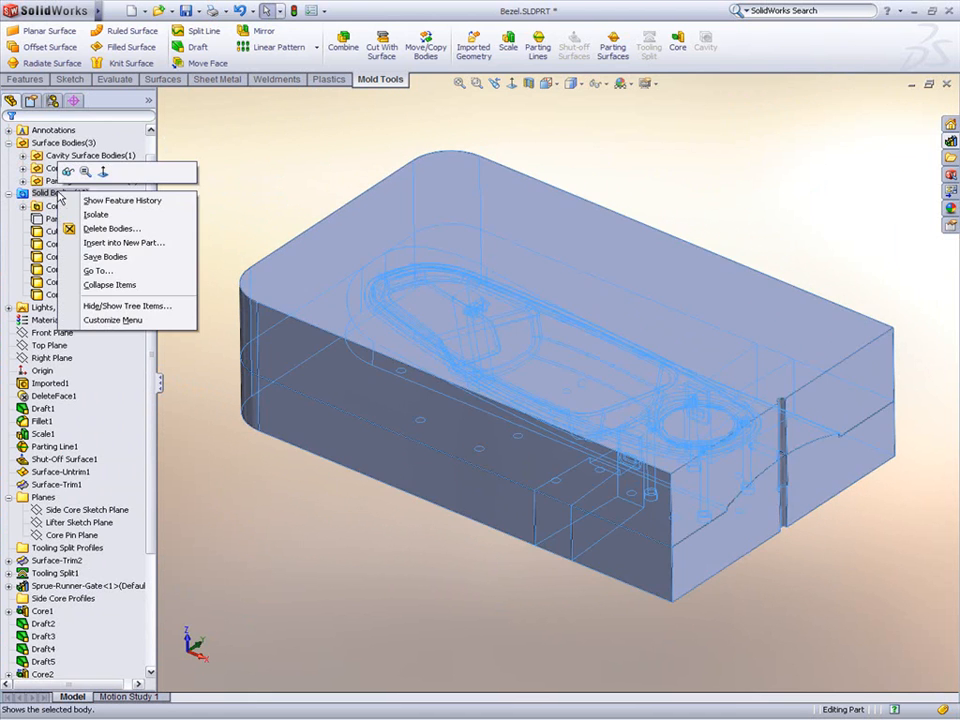
left_click(91, 255)
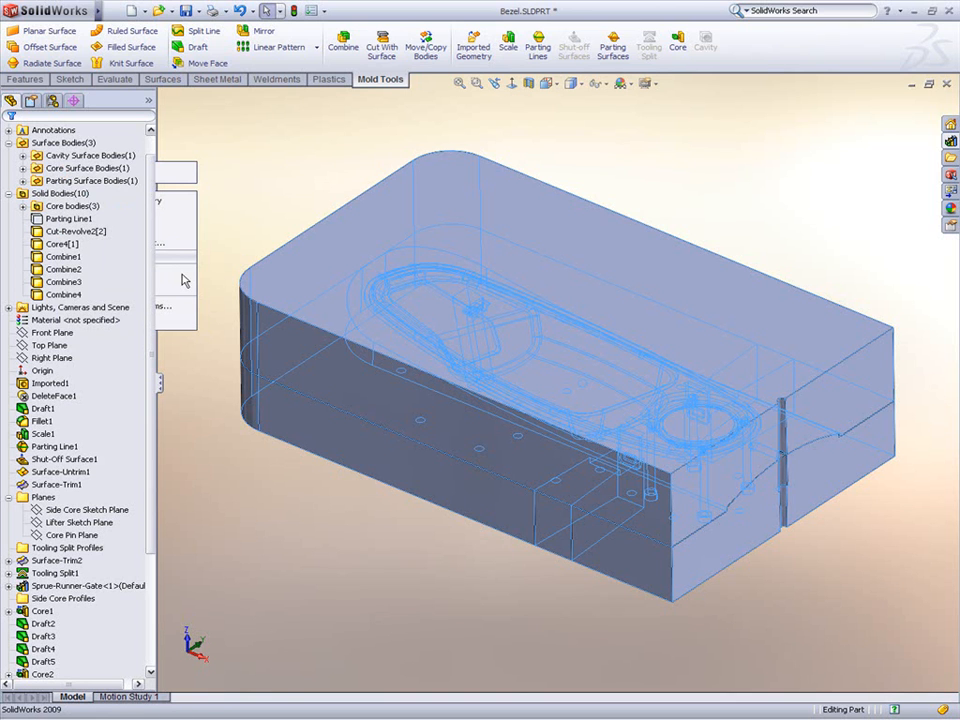
left_click(80, 375)
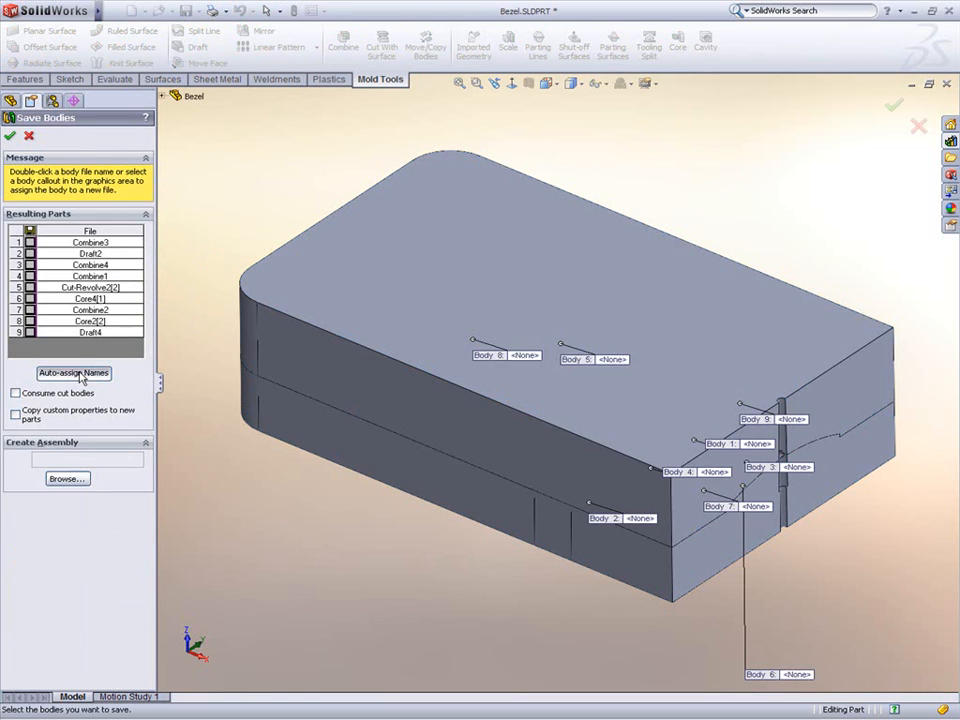
Step: Create an assembly named inserts in the Mold folder from the saved bodies and confirm
left_click(65, 496)
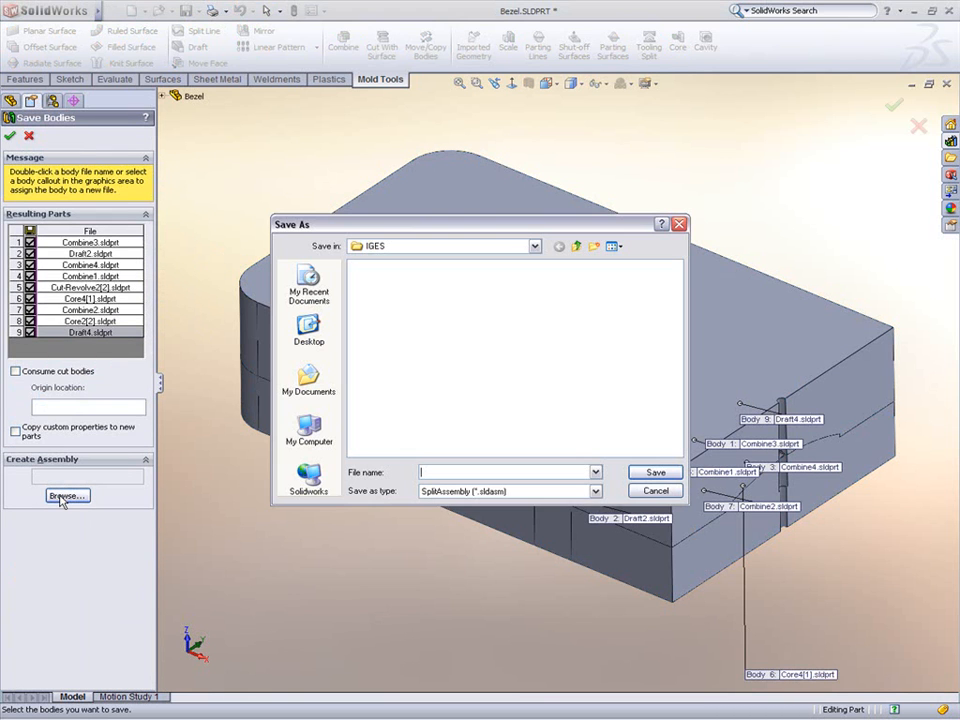
left_click(577, 248)
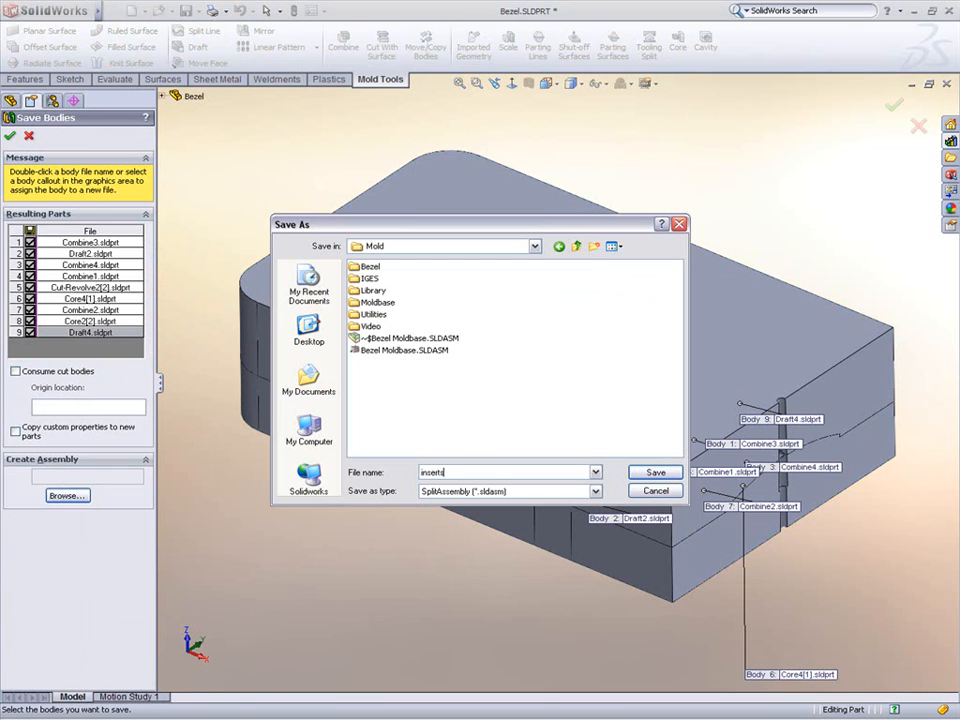
key("Return")
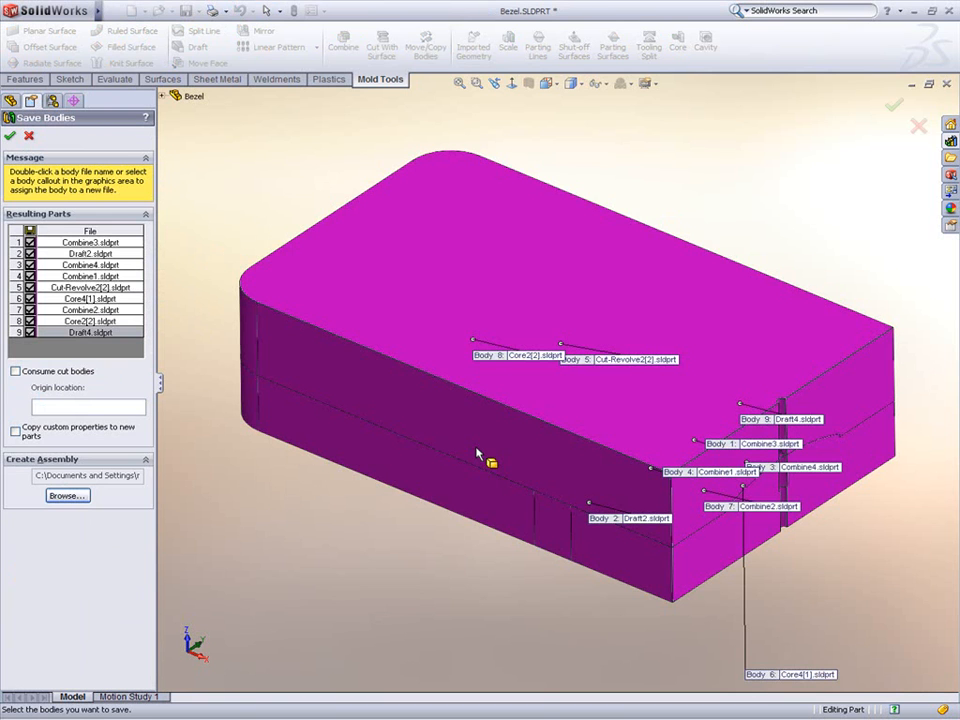
left_click(10, 136)
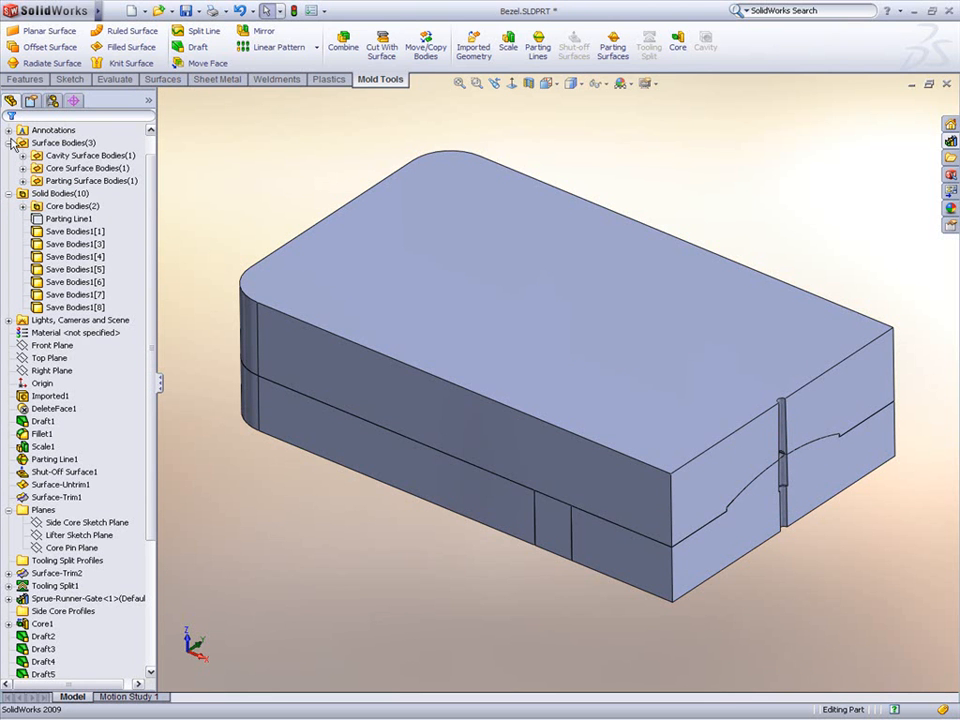
Step: Isolate the mold block body and start a new sketch on its flat parting face
right_click(457, 268)
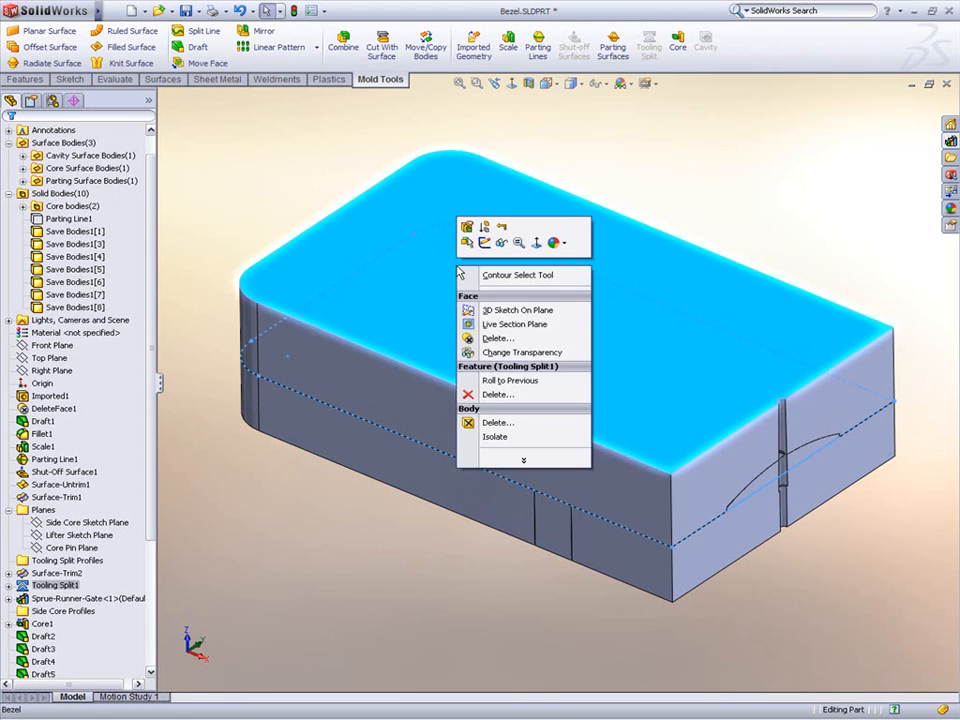
left_click(495, 438)
middle_click_drag(505, 450, 390, 333)
left_click(390, 333)
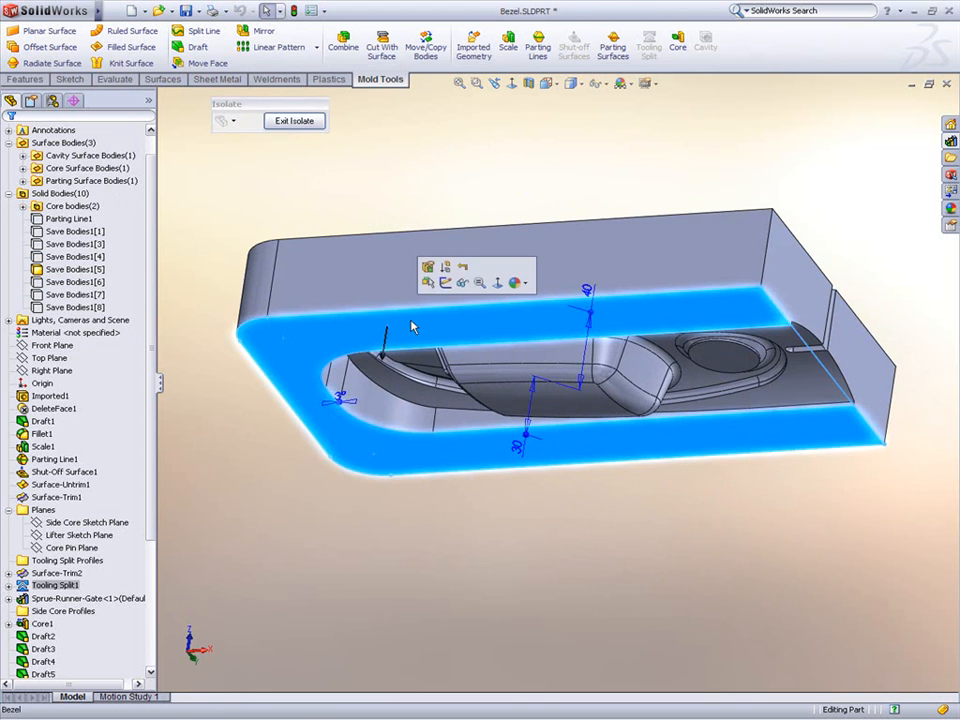
left_click(447, 279)
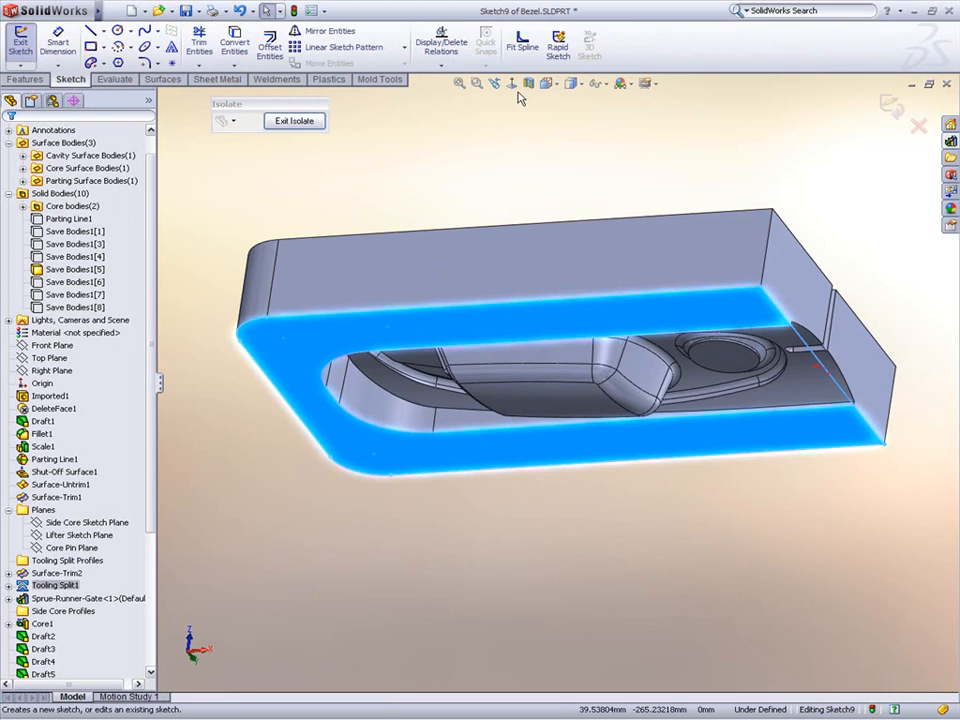
Step: Sketch a rectangle on the mold block face around the right end of the handle recess
left_click(514, 83)
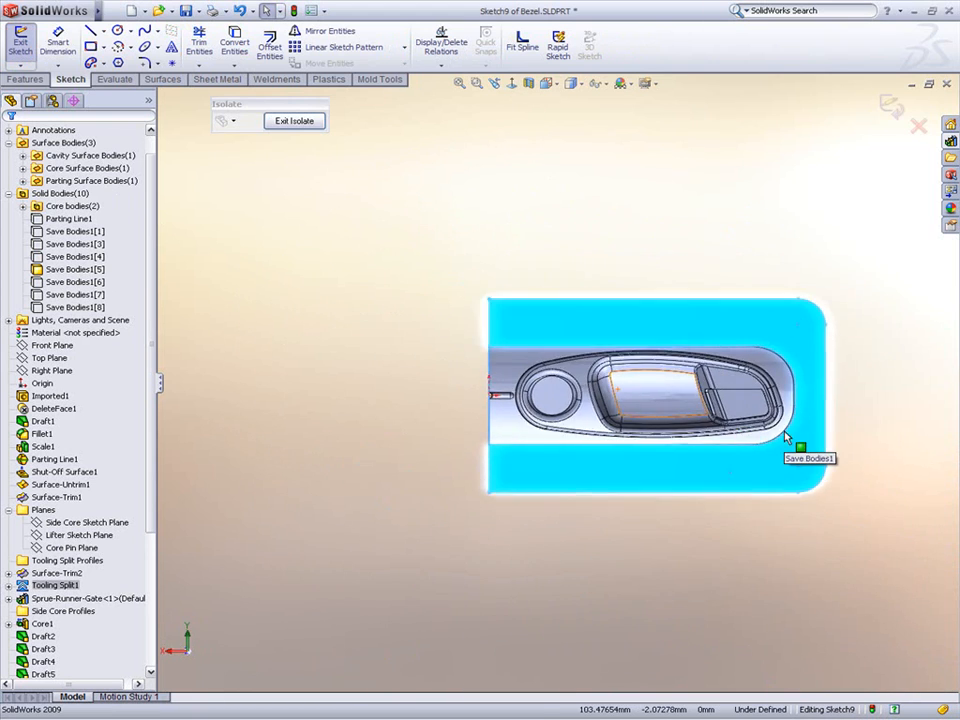
scroll(738, 450, "down", 8)
key("Escape")
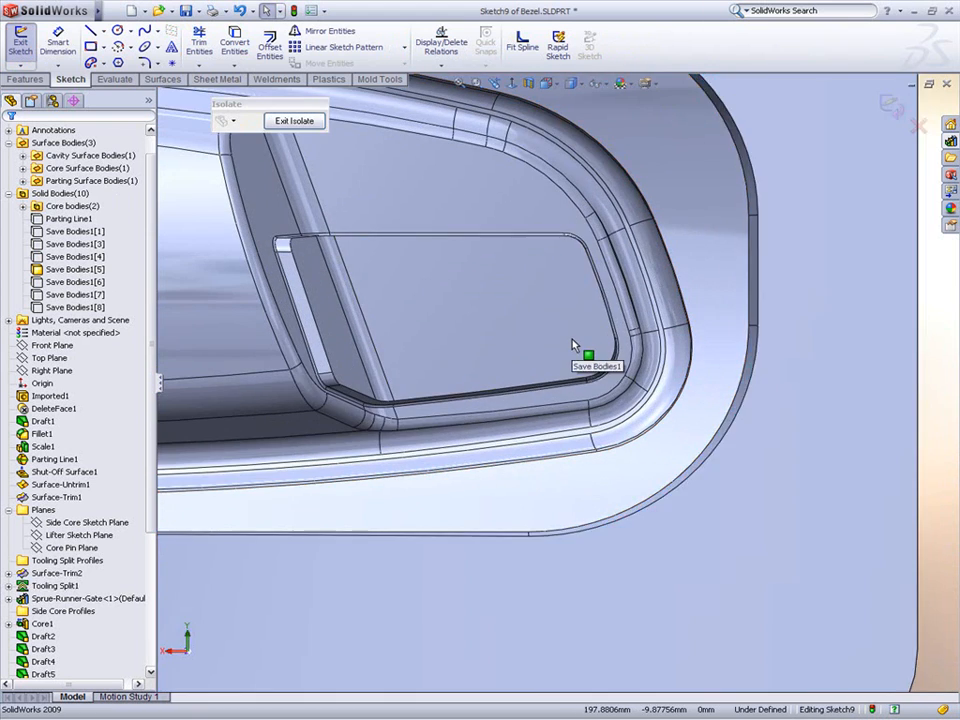
key("s")
left_click(608, 364)
left_click(562, 320)
left_click(709, 431)
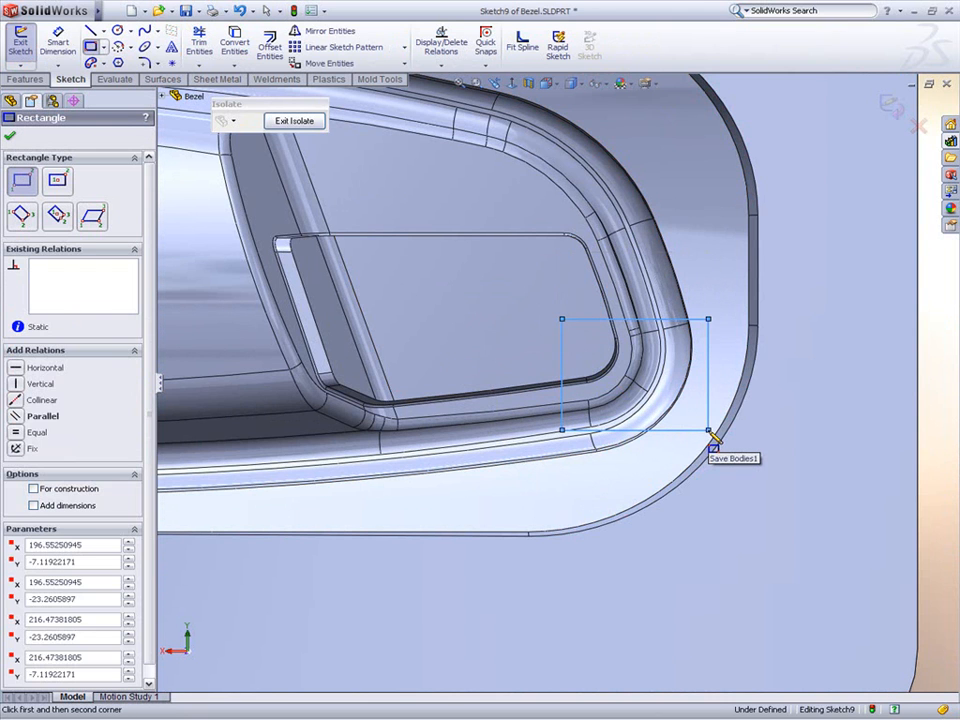
Step: Extrude the rectangle Up To Body to the Save Bodies1[5] body without merging the result
left_click(25, 79)
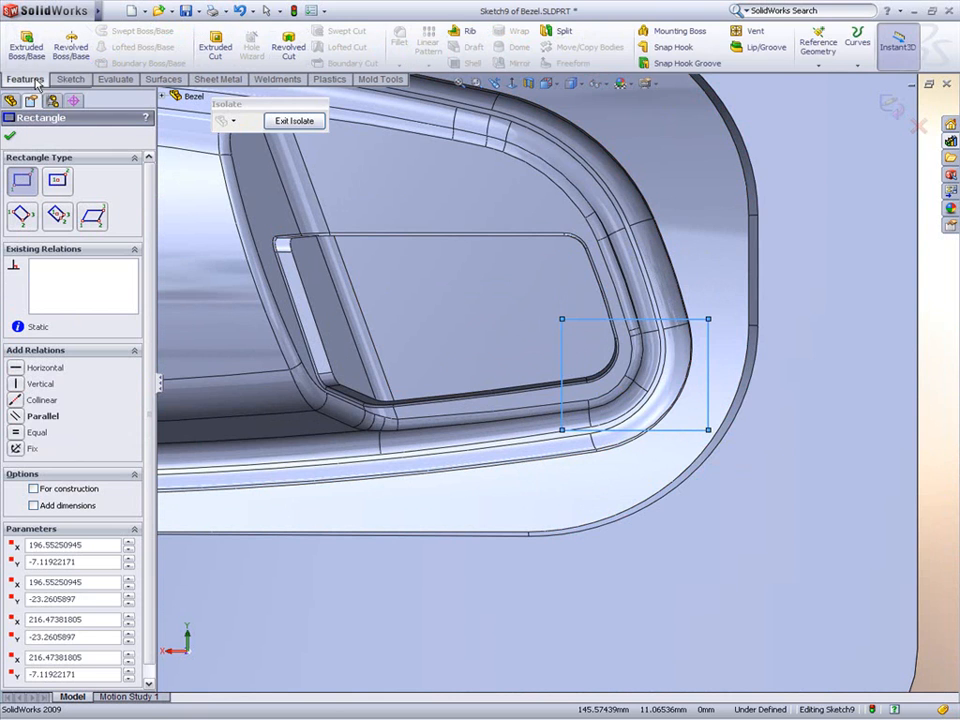
left_click(36, 64)
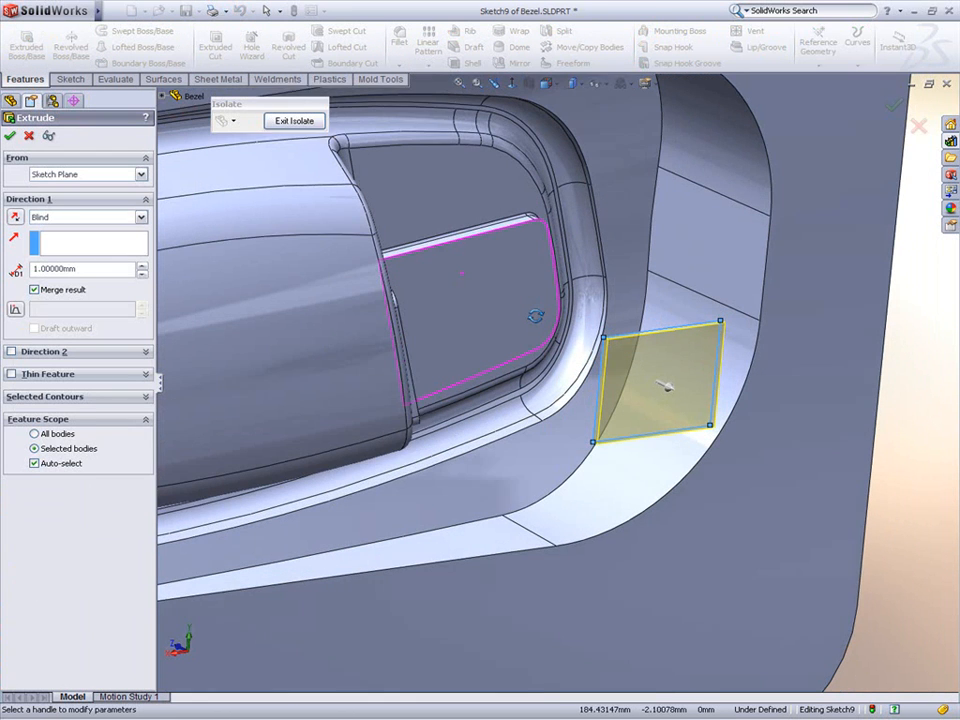
left_click(75, 217)
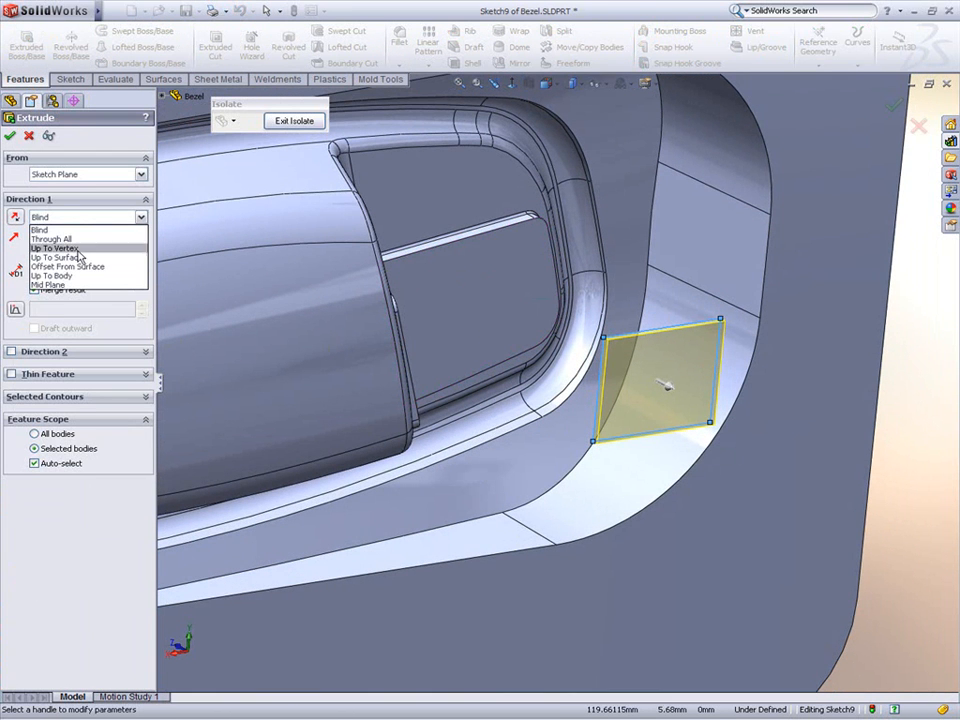
left_click(79, 276)
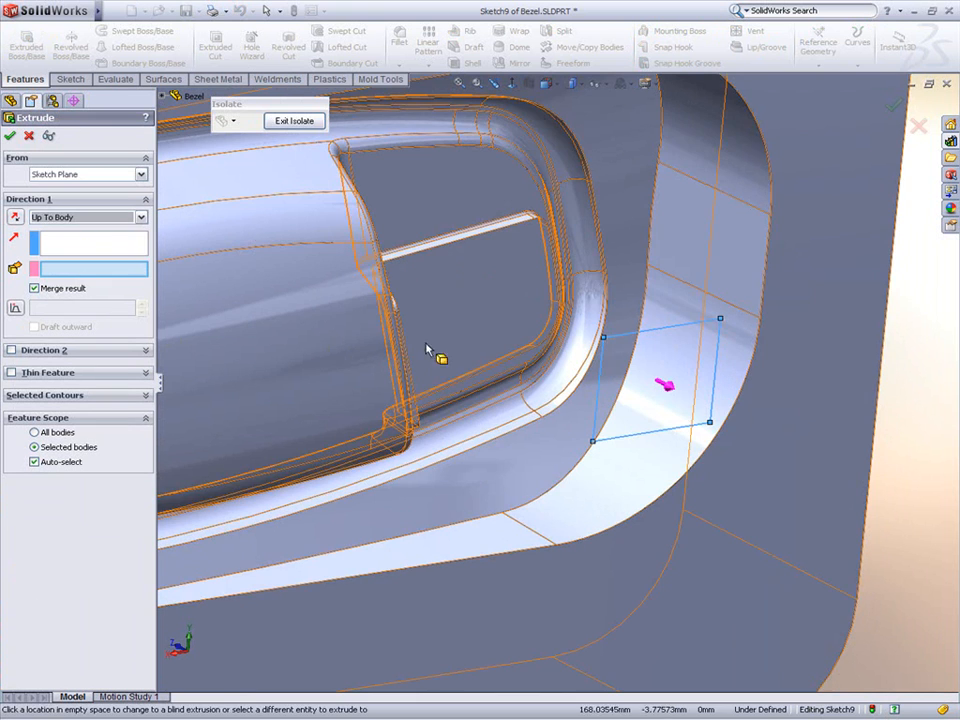
left_click(489, 338)
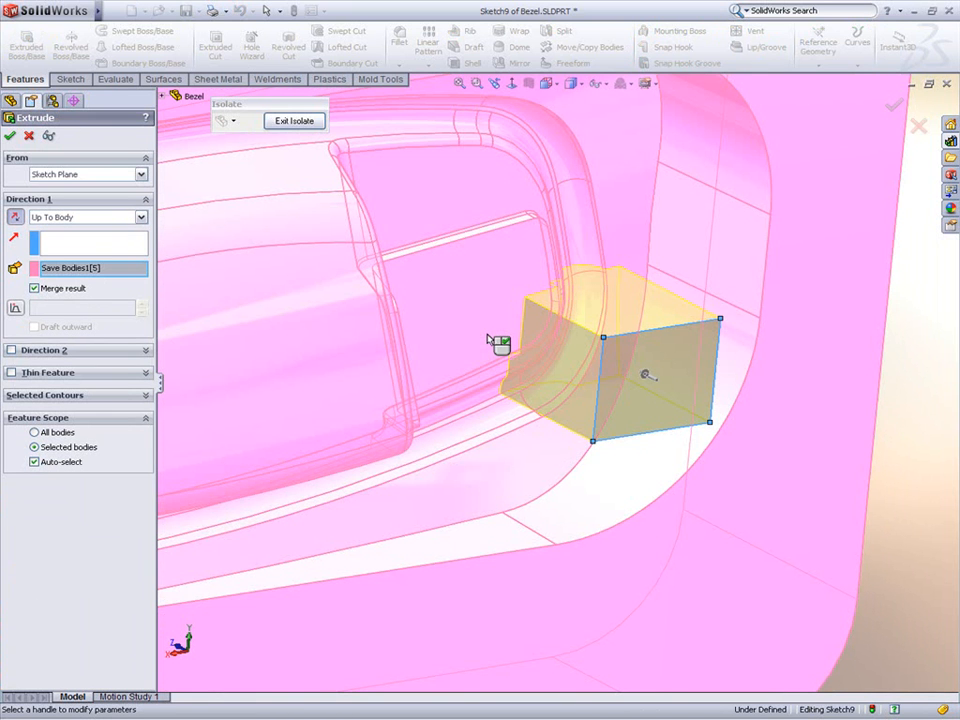
left_click(58, 288)
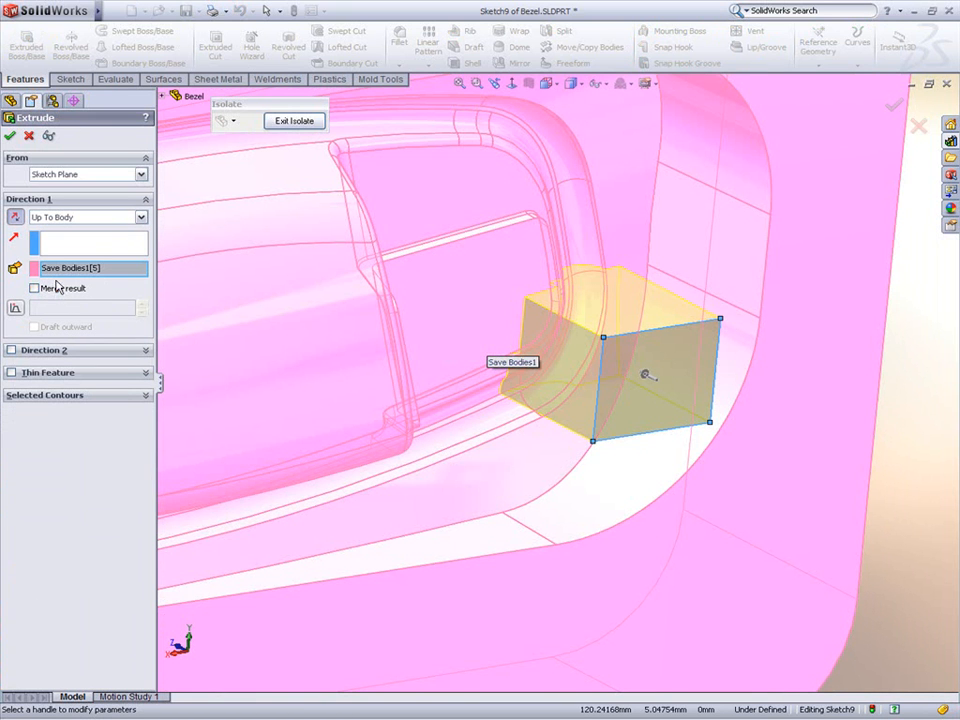
left_click(11, 136)
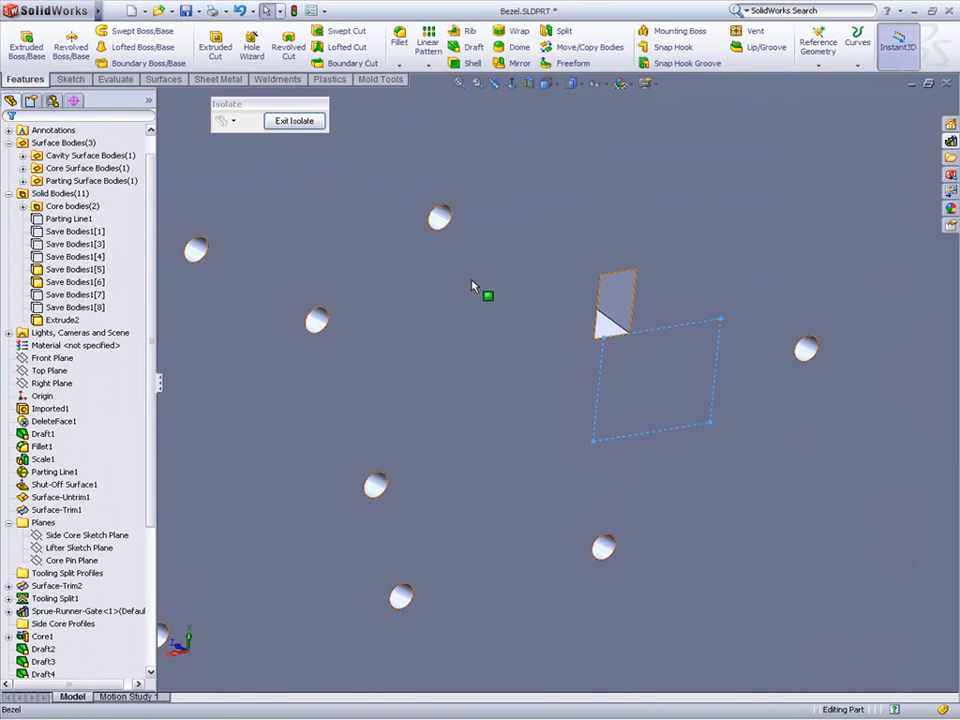
Step: Hide the mold block body so only the new extruded insert block remains visible
left_click(476, 284)
left_click(551, 236)
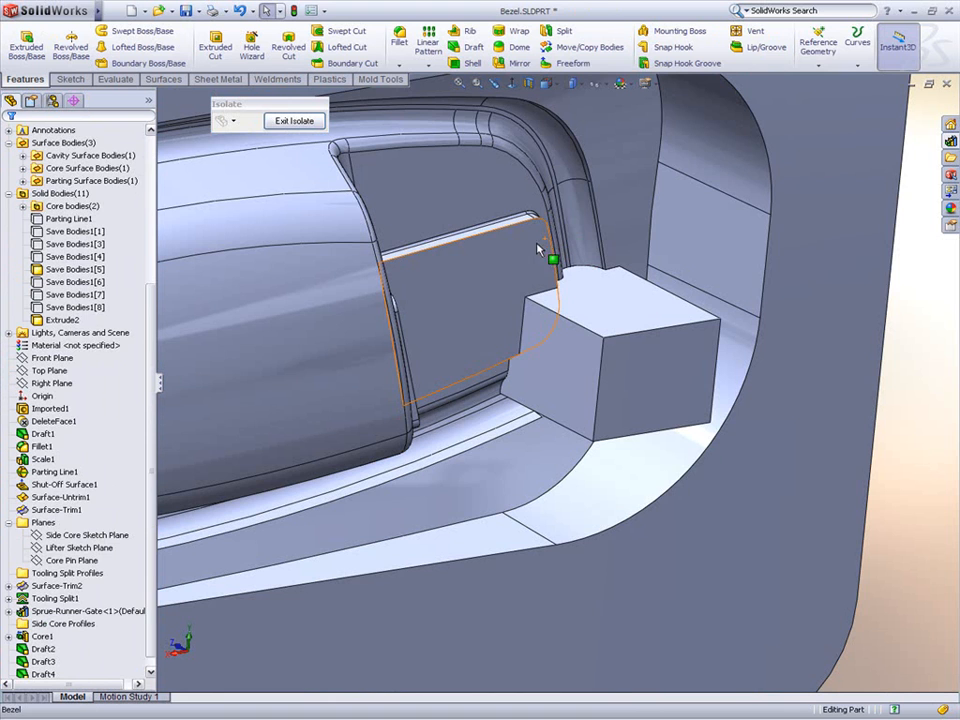
left_click(538, 250)
left_click(562, 200)
middle_click_drag(570, 234, 679, 546)
scroll(604, 356, "down", 3)
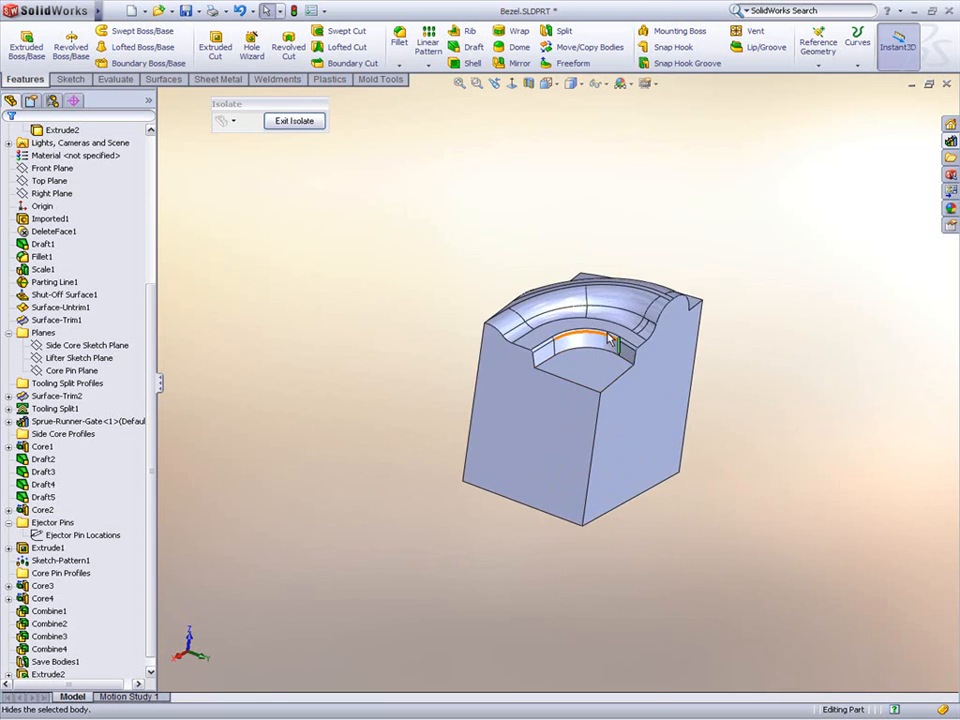
scroll(604, 356, "down", 5)
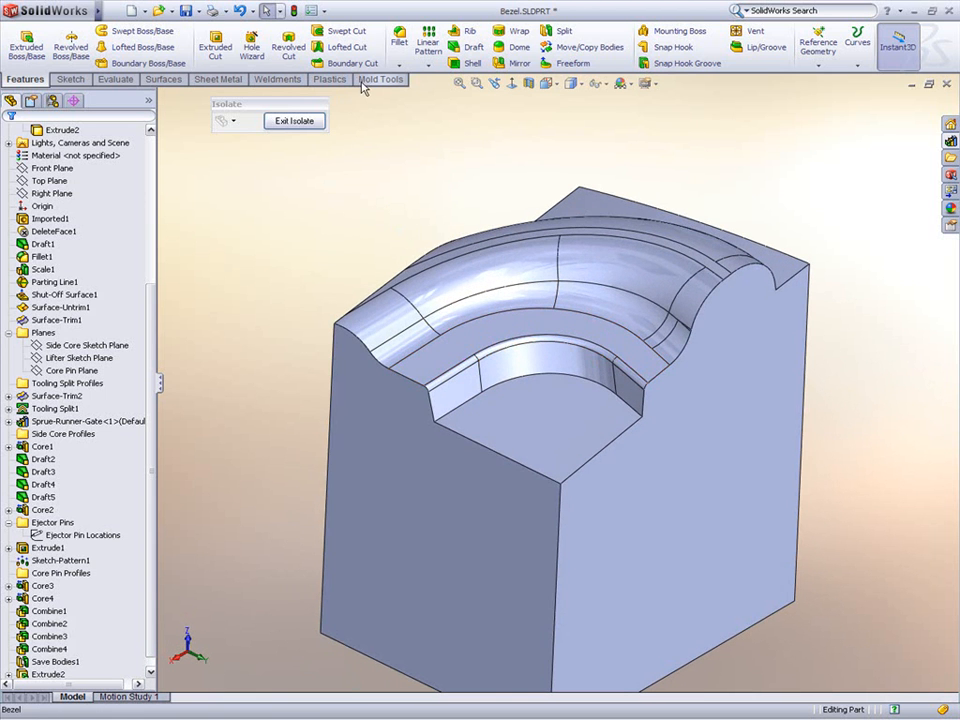
Step: Offset the insert's tangent molding faces, floor and top faces 0.2 mm in the flipped direction with Move Face
left_click(378, 79)
left_click(207, 62)
right_click(617, 283)
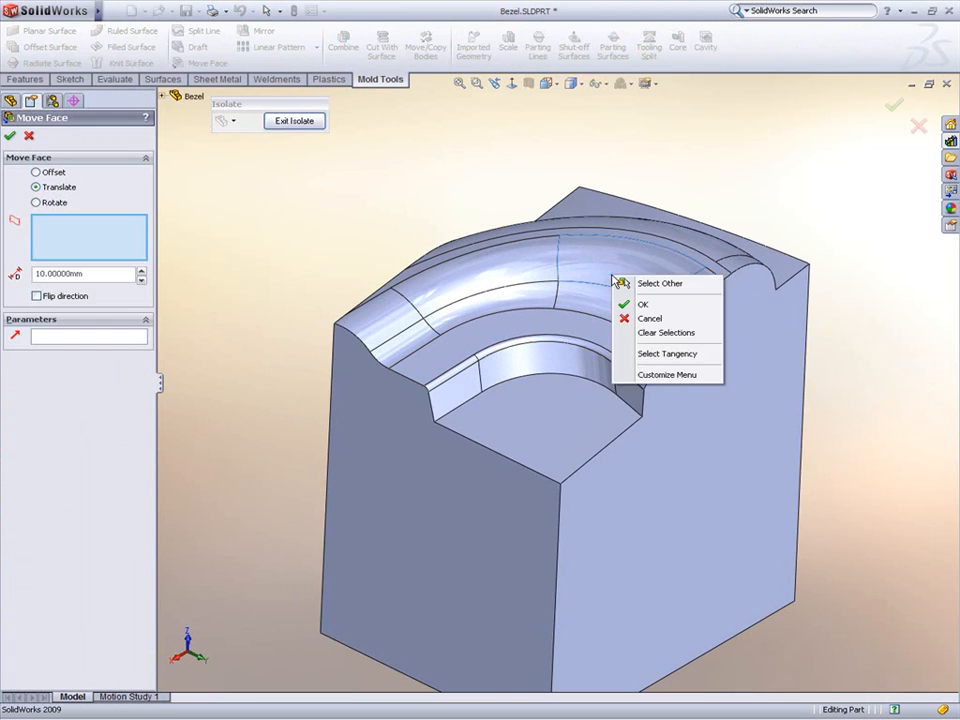
left_click(652, 357)
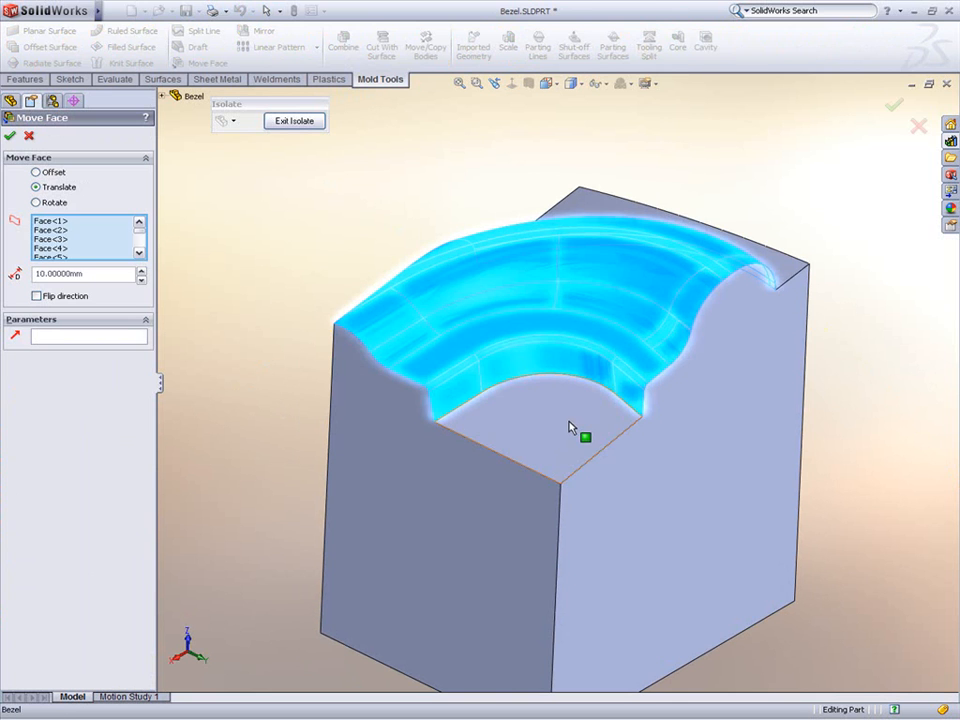
left_click(570, 428)
left_click(596, 212)
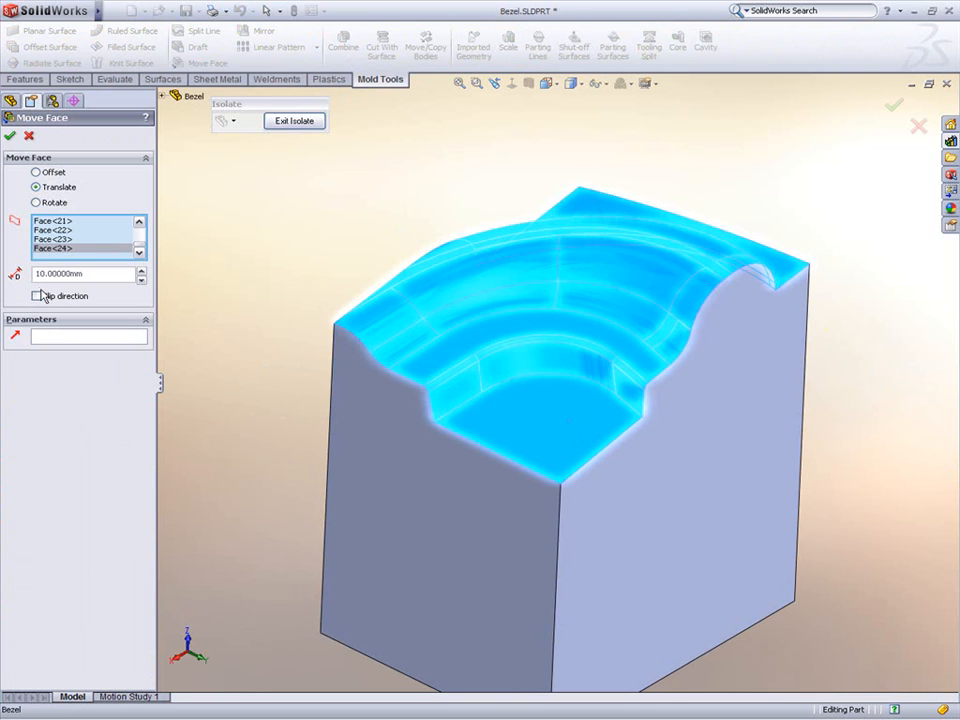
left_click(36, 172)
left_click(37, 296)
double_click(58, 276)
type(".1")
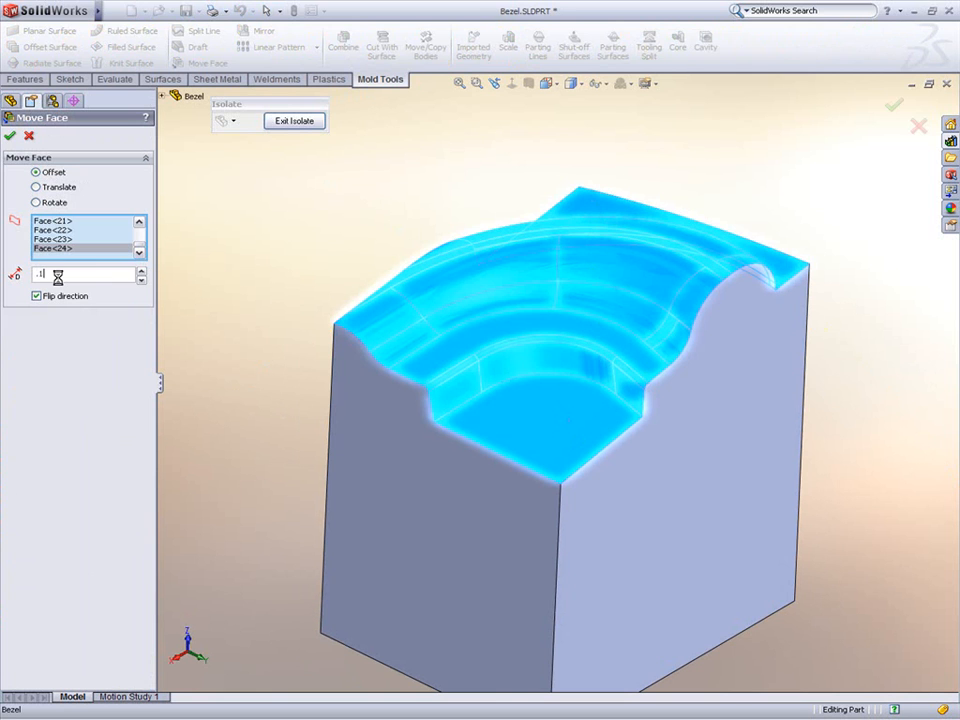
double_click(92, 277)
type(".20000mm")
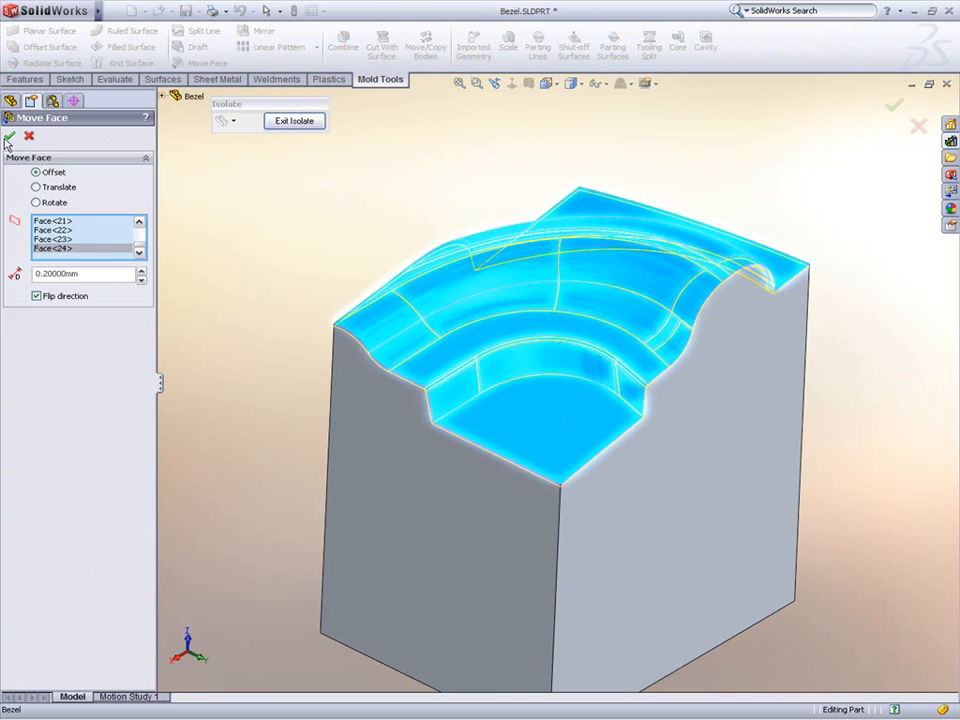
left_click(9, 137)
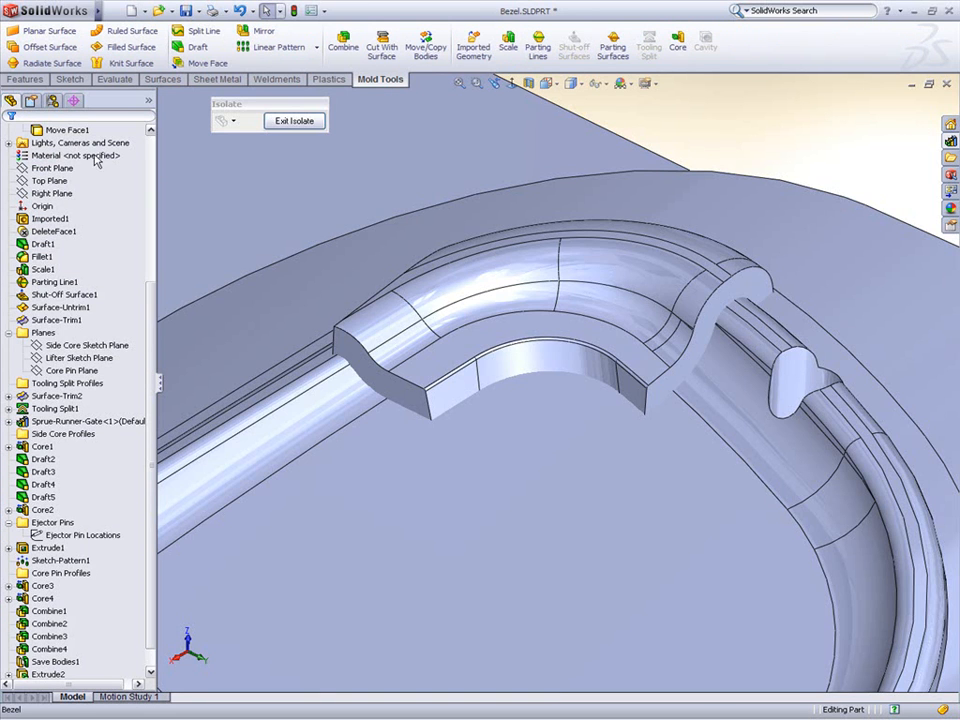
Step: Exit isolation to show all bodies of the part again
left_click(294, 121)
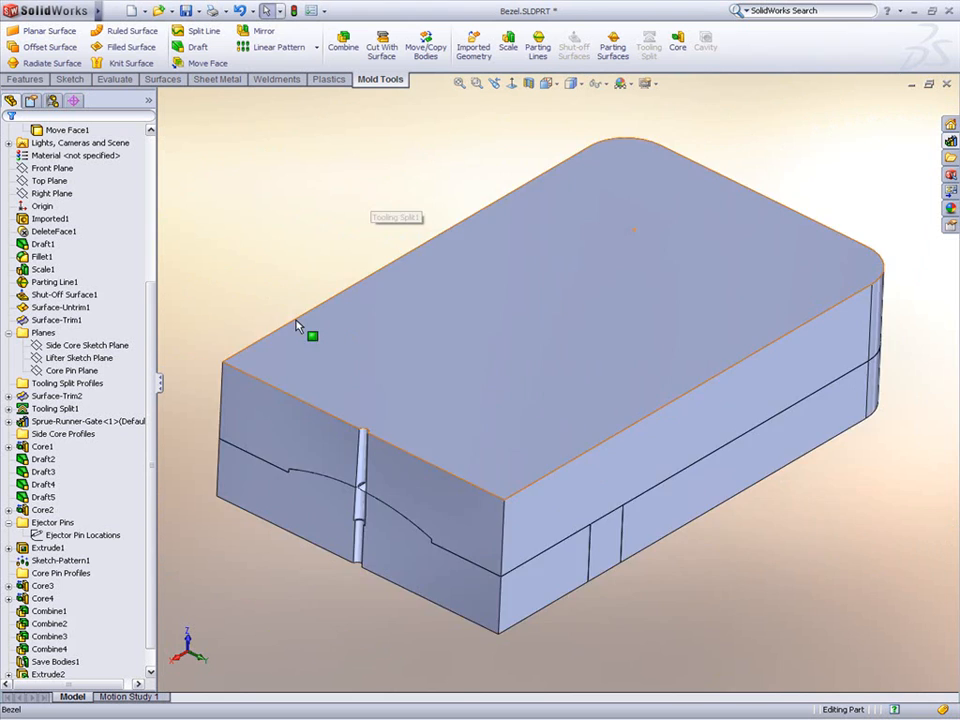
middle_click_drag(298, 326, 417, 301)
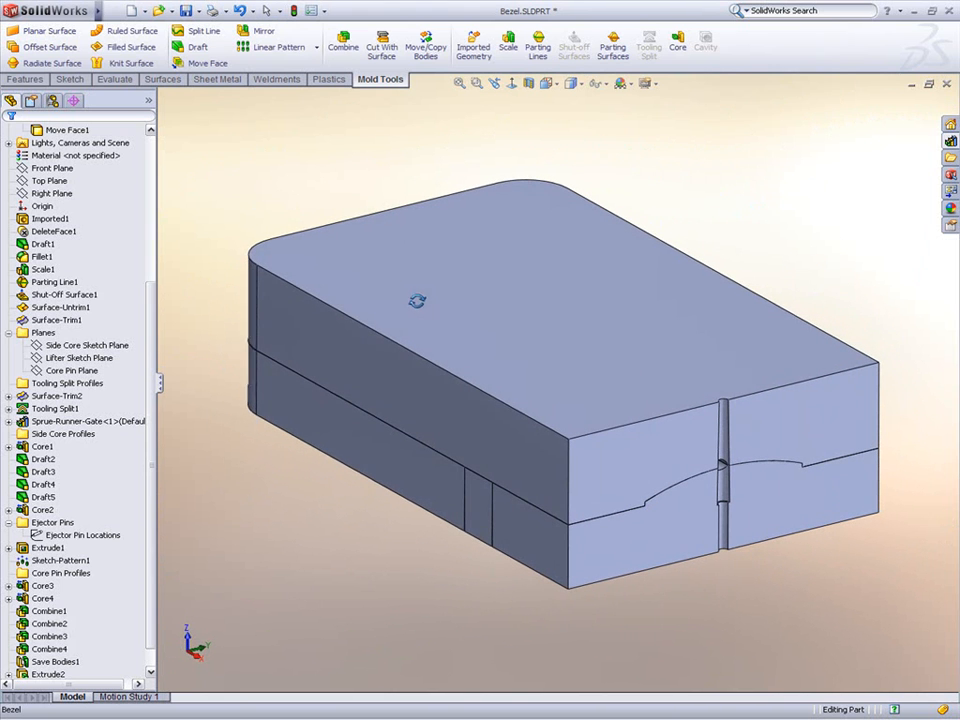
left_click(11, 332)
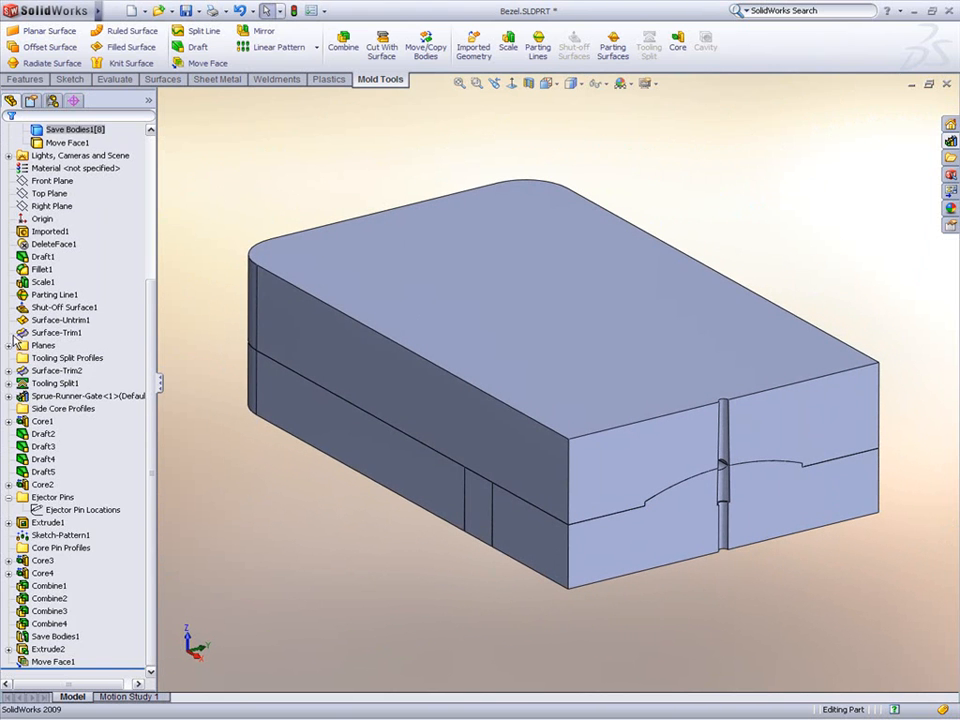
Step: Switch to the Bezel Moldbase assembly document
key("ctrl+Tab")
key("ctrl+Tab")
key("ctrl+Tab")
left_click(652, 358)
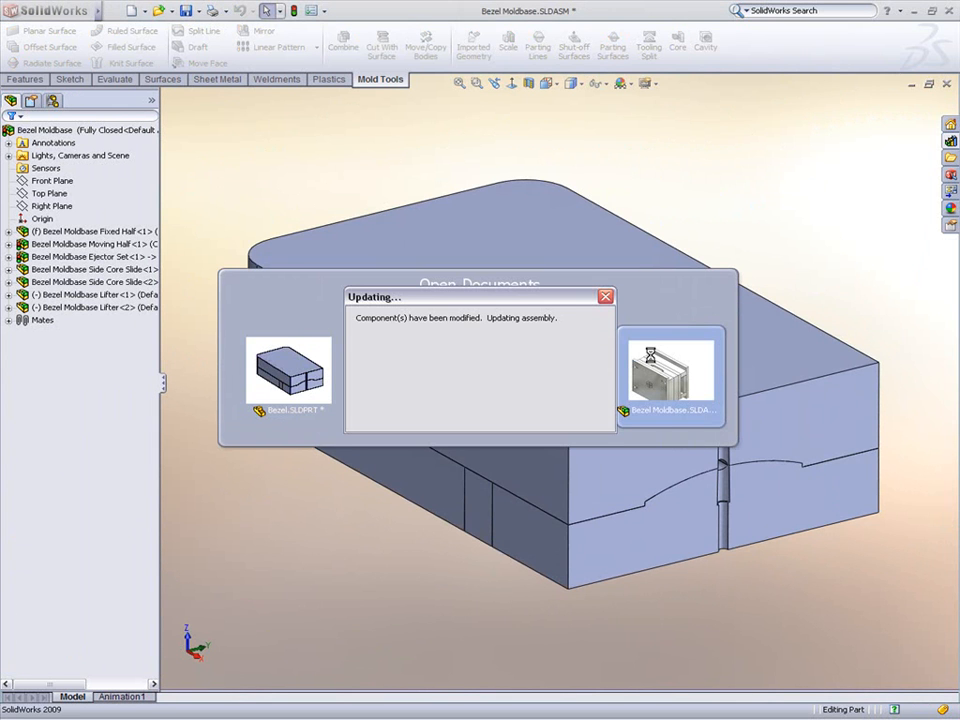
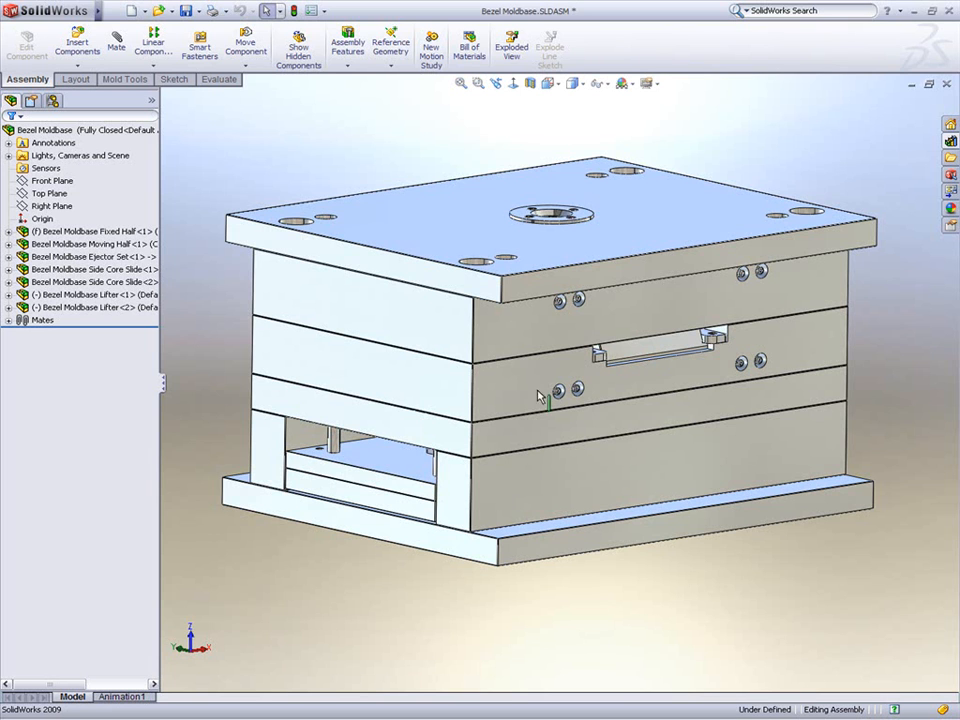
left_click(444, 429)
right_click(444, 429)
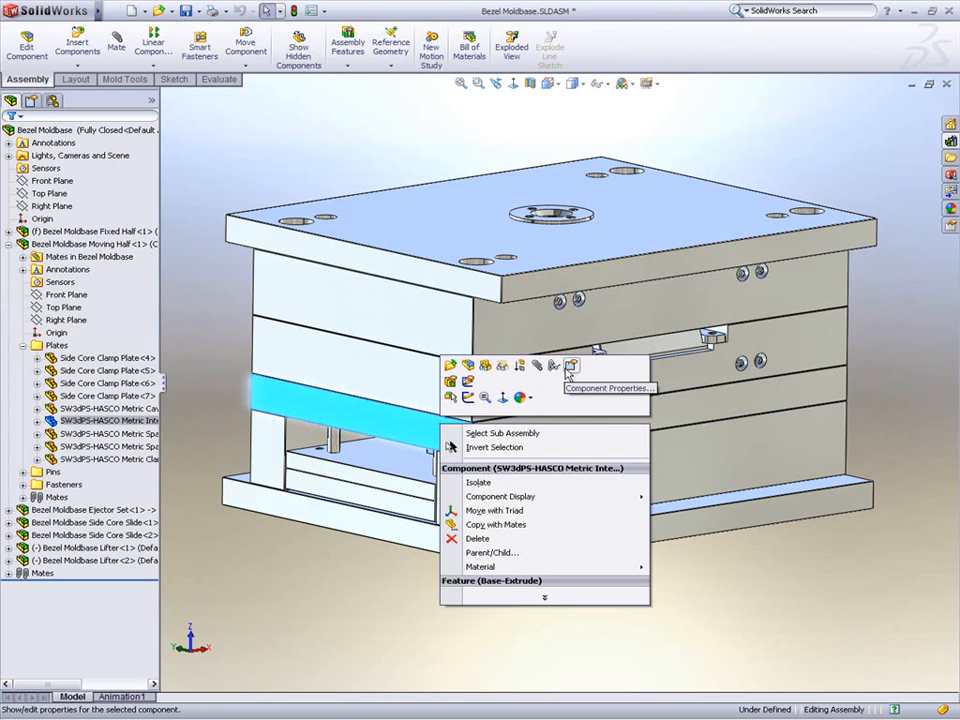
left_click(570, 366)
mouse_move(83, 381)
left_mouse_down()
mouse_move(92, 404)
mouse_move(93, 368)
left_mouse_up()
left_click(139, 469)
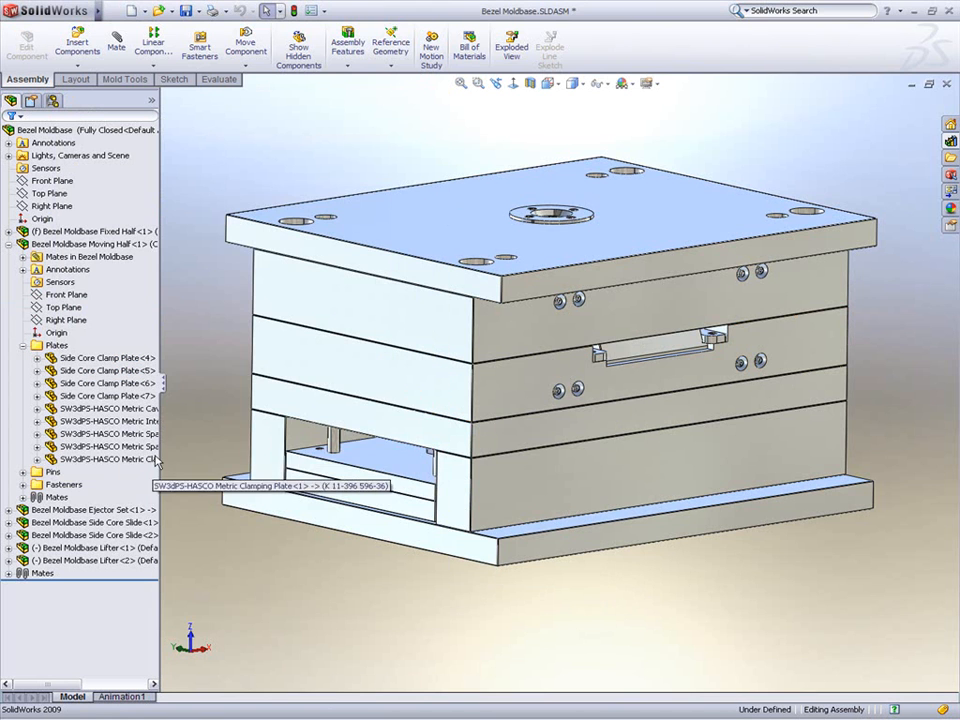
Step: Switch the assembly display state to Plates Transparent
right_click(151, 101)
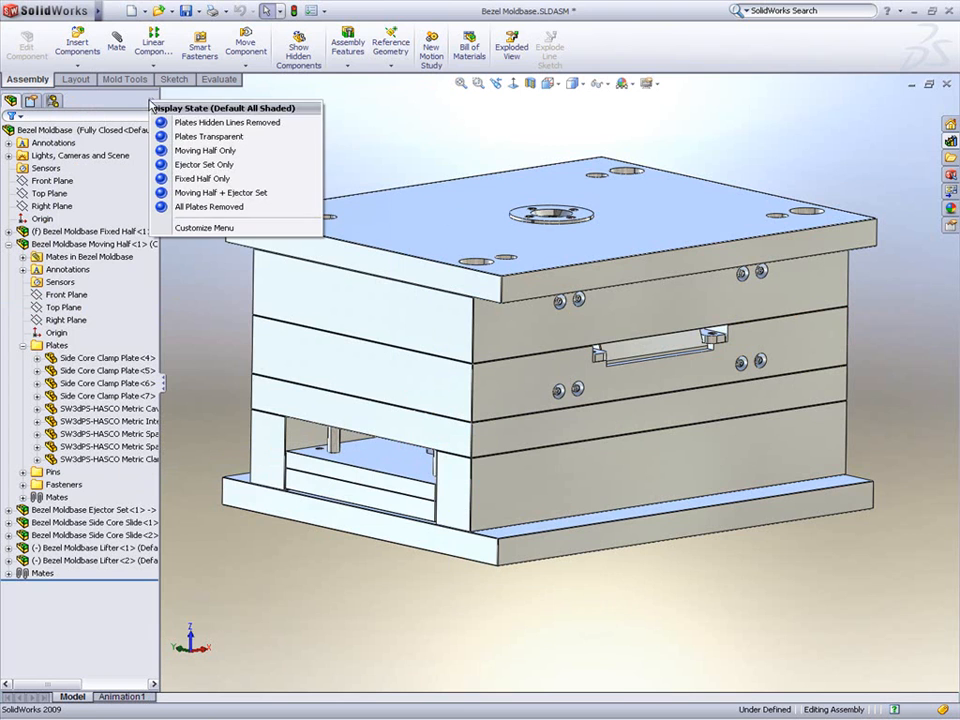
left_click(187, 137)
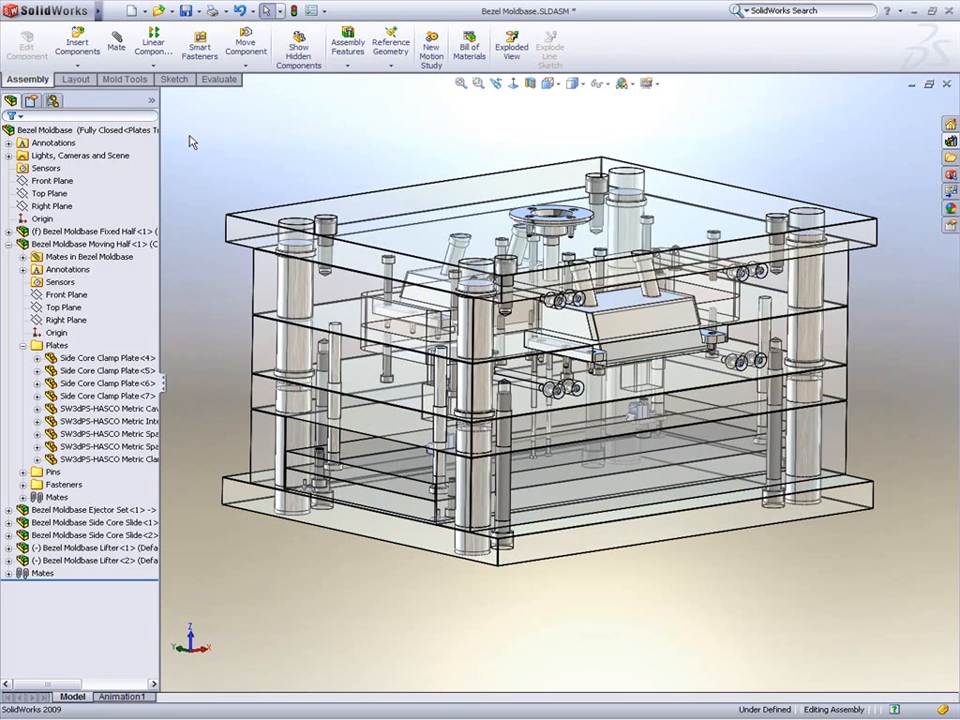
middle_click_drag(444, 126, 444, 174)
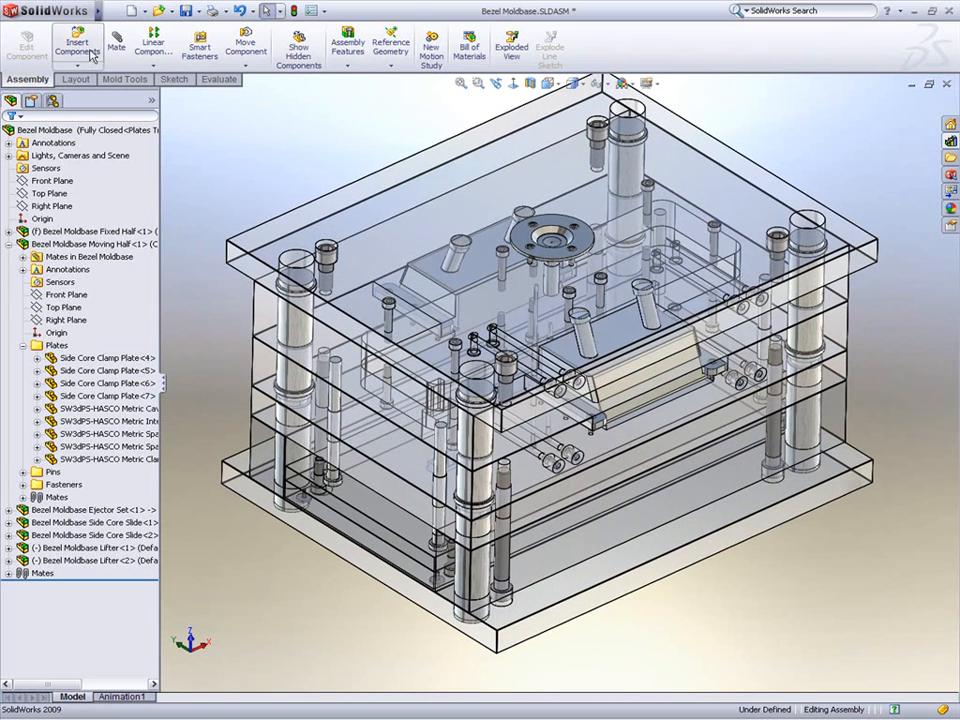
Step: Insert the open inserts part into the assembly at the origin
left_click(84, 49)
left_click(28, 303)
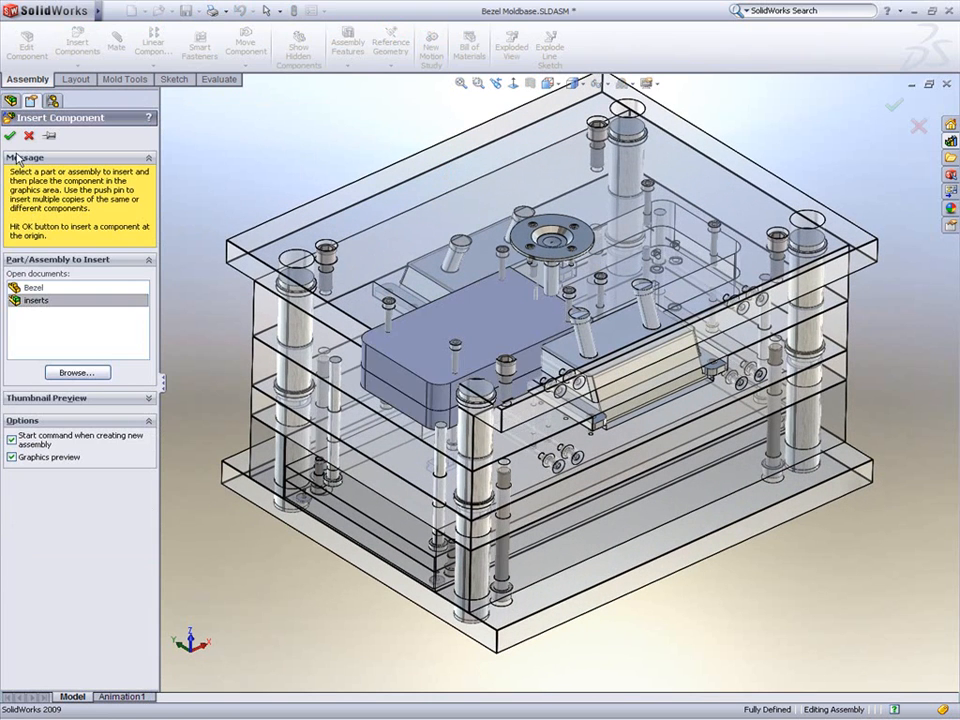
left_click(12, 136)
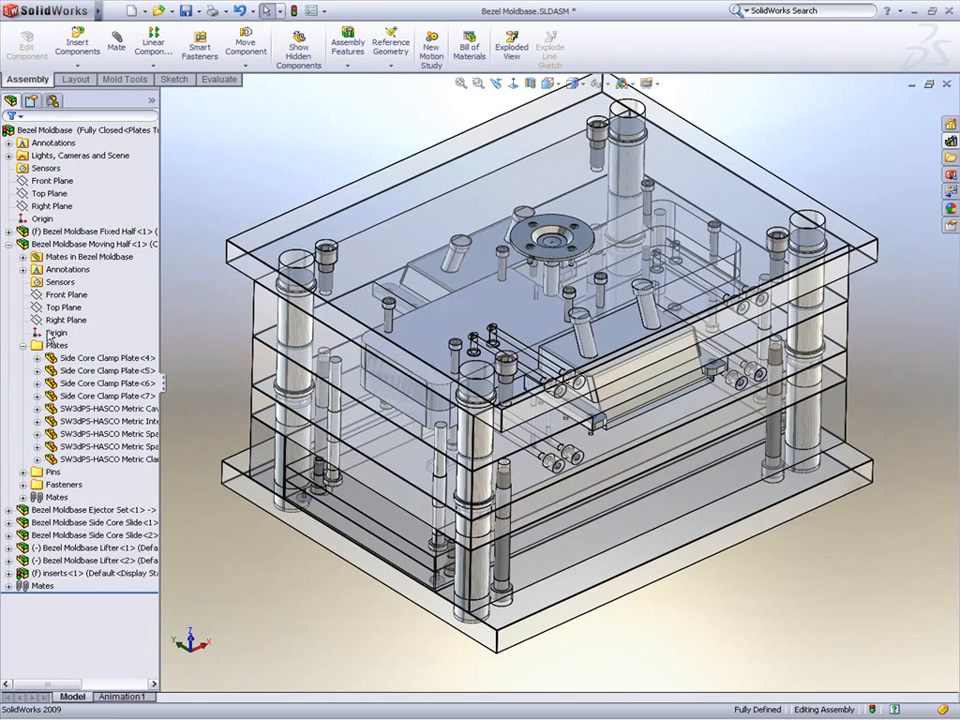
Step: Mirror the inserts component about the Right Plane with Mirror Components
left_click(40, 572)
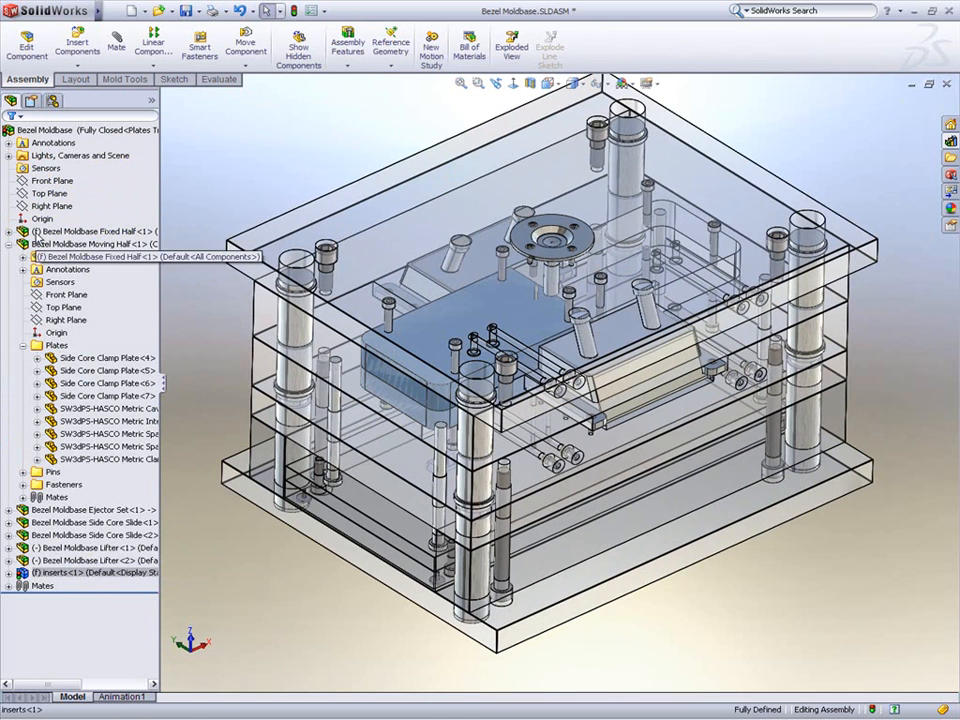
left_click(153, 66)
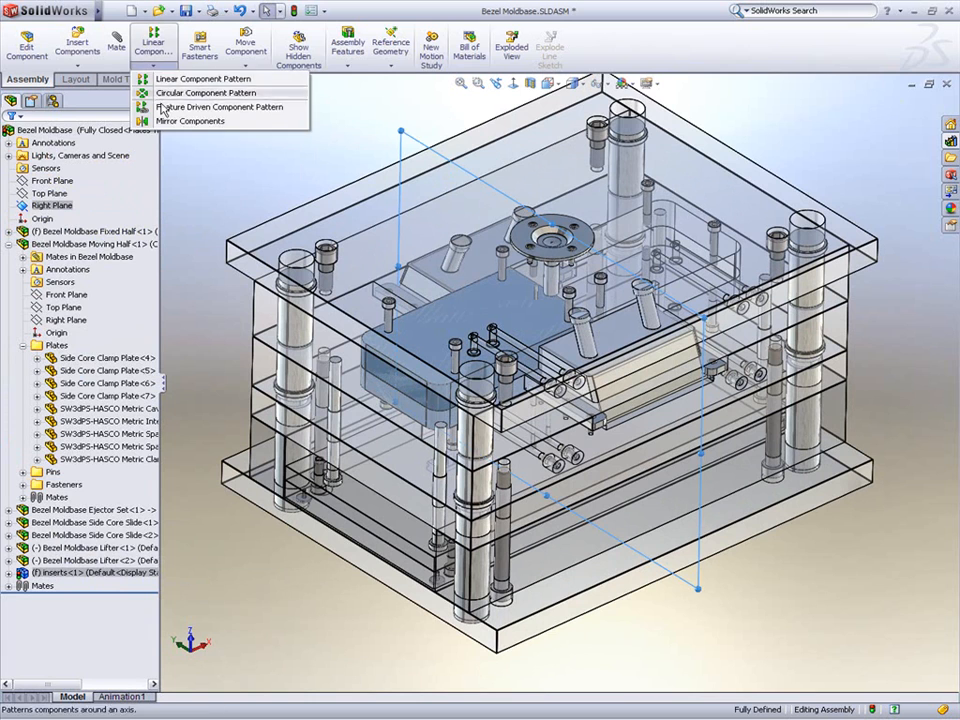
left_click(180, 120)
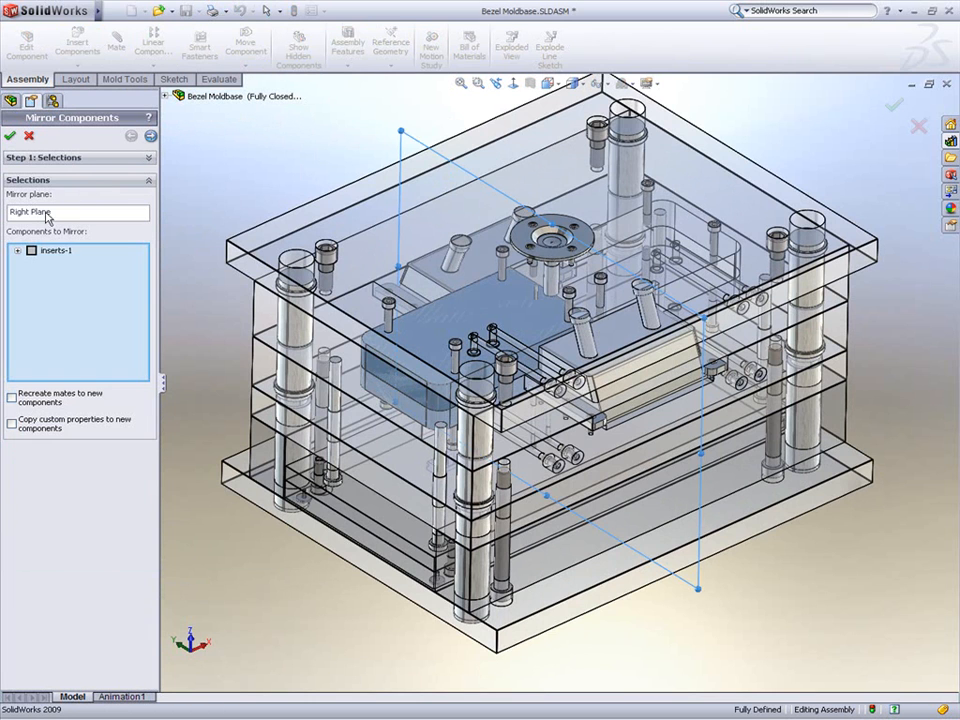
right_click(31, 250)
left_click(37, 260)
left_click(9, 136)
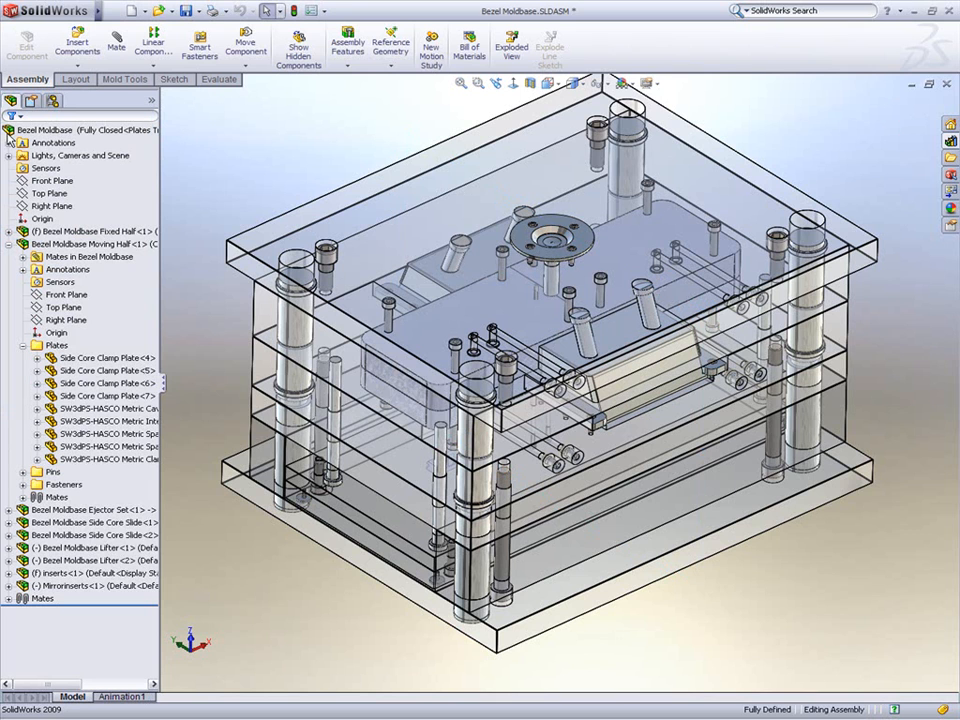
Step: Dissolve the inserts component so its bodies become individual parts
right_click(60, 573)
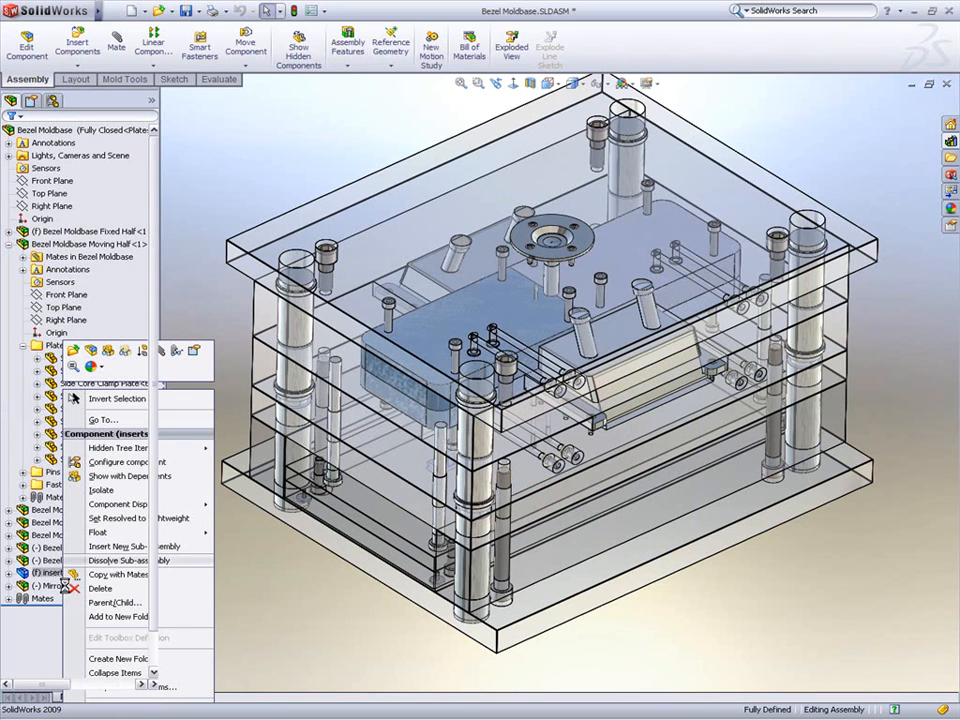
left_click(128, 560)
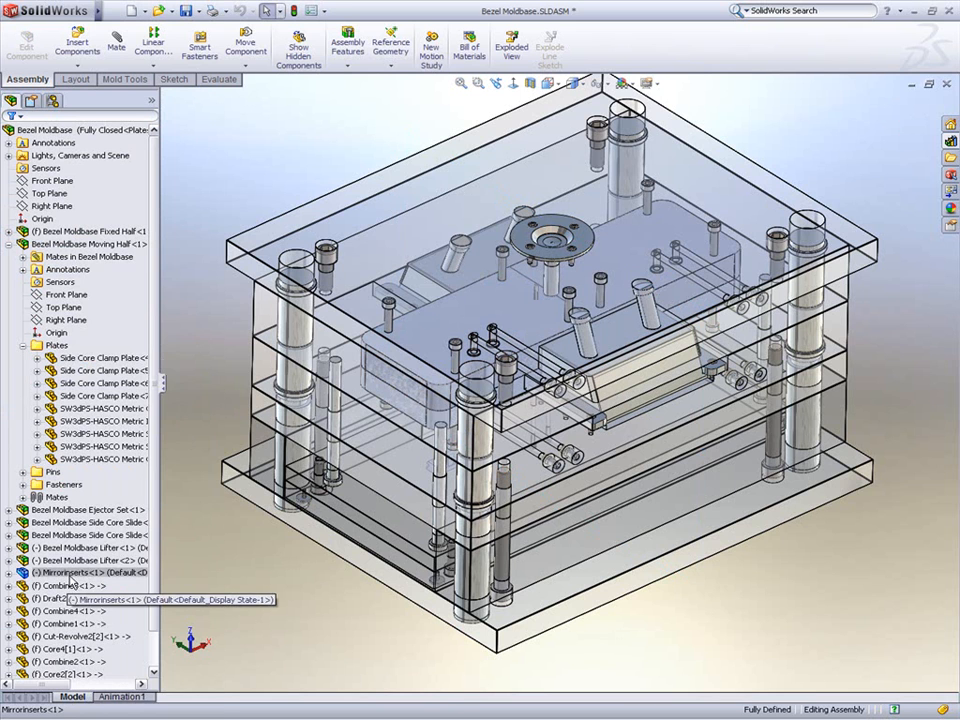
Step: Dissolve the Mirrorinserts component into its individual parts as well
right_click(83, 574)
left_click(96, 559)
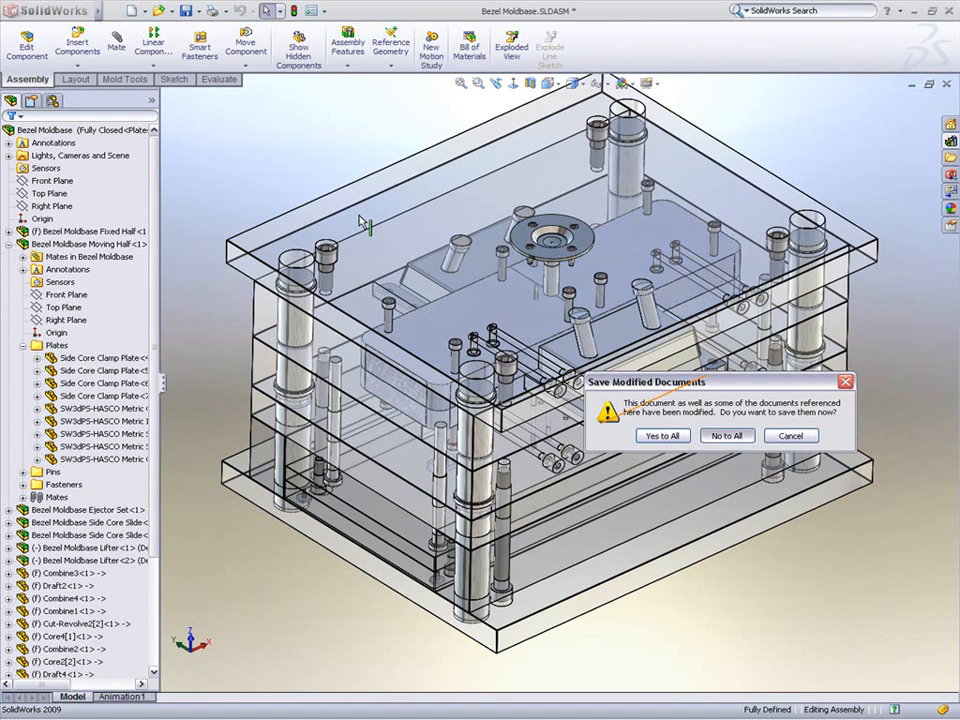
Step: Switch the assembly display state to All Plates Removed
left_click(151, 103)
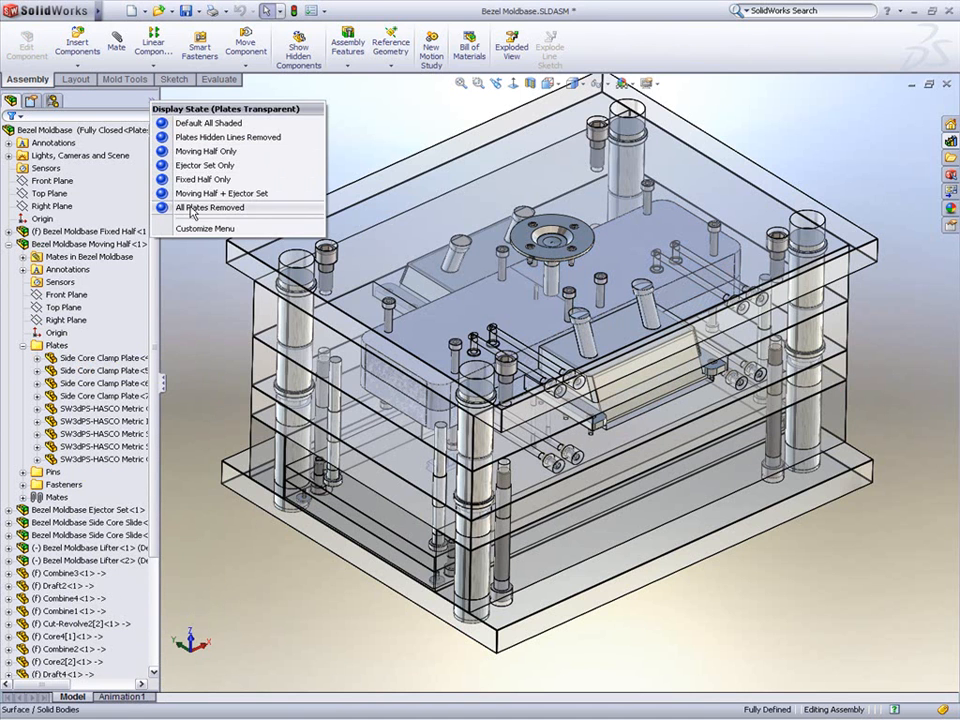
left_click(196, 206)
scroll(553, 296, "down", 5)
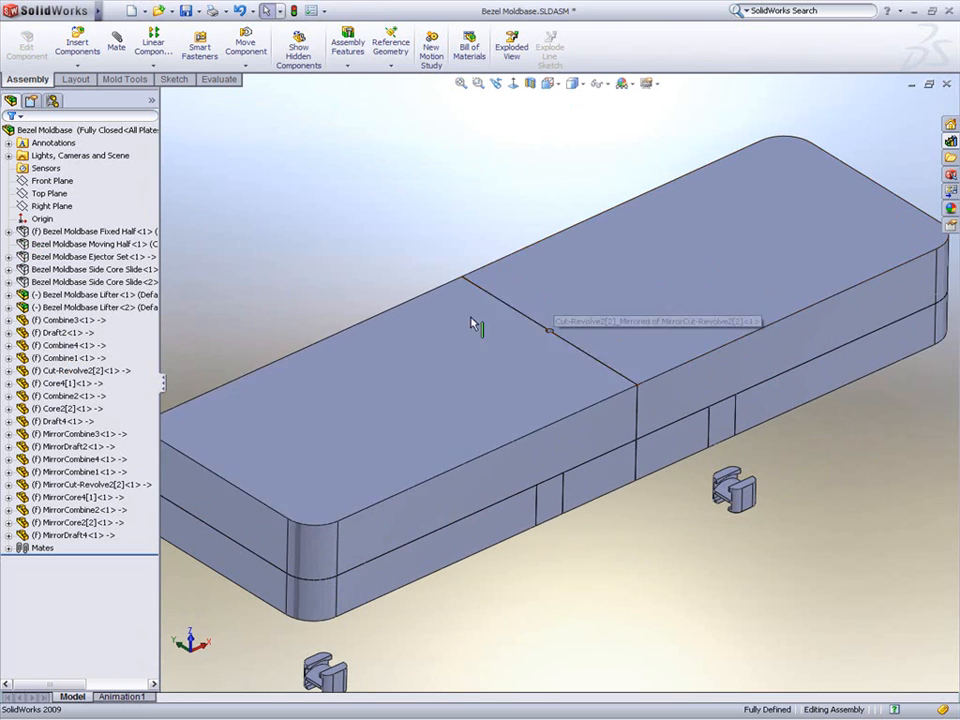
Step: Move Cut-Revolve2 and MirrorCut-Revolve2 into the Bezel Moldbase Fixed Half sub-assembly
left_click(443, 332)
left_click(87, 371)
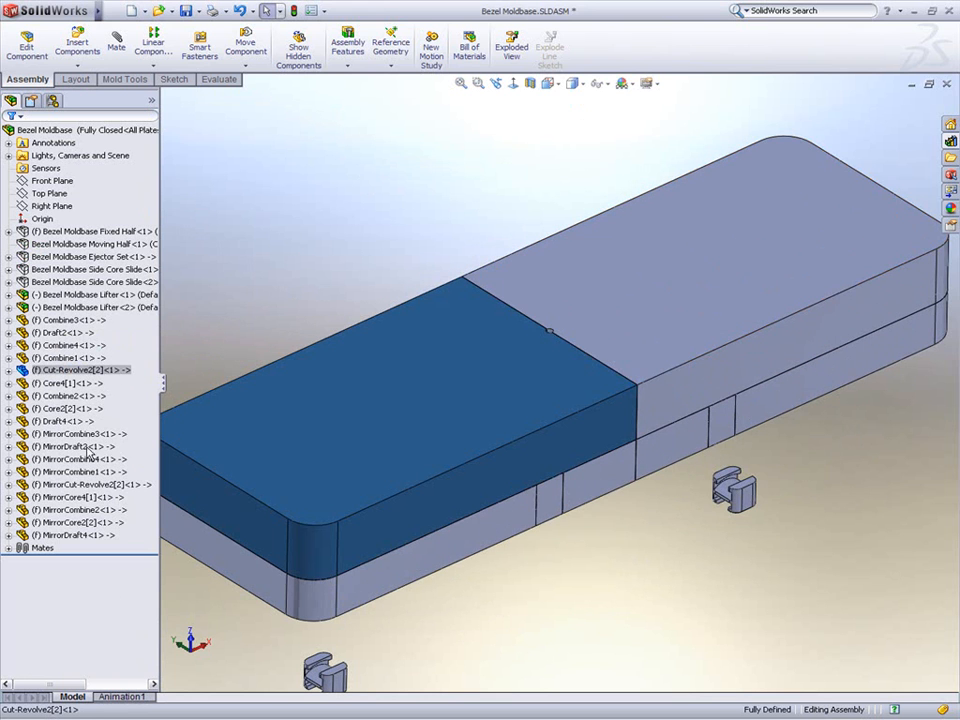
left_click(72, 484, "ctrl")
left_click_drag(72, 376, 80, 242)
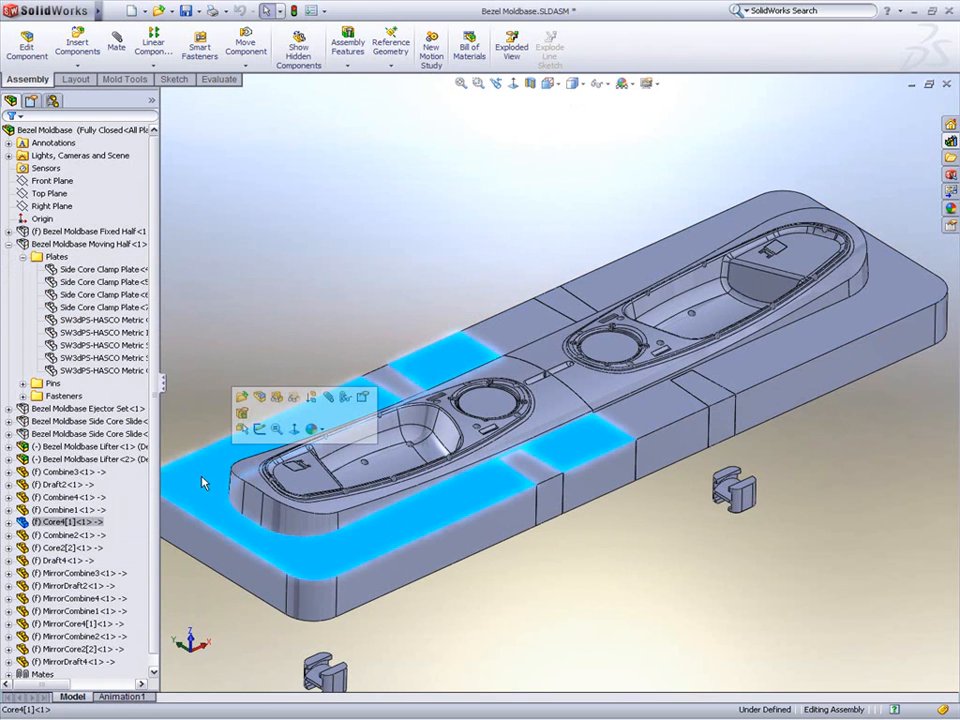
Step: Move Core4[1] and MirrorCore4[1] into the Bezel Moldbase Moving Half sub-assembly
left_click(84, 523)
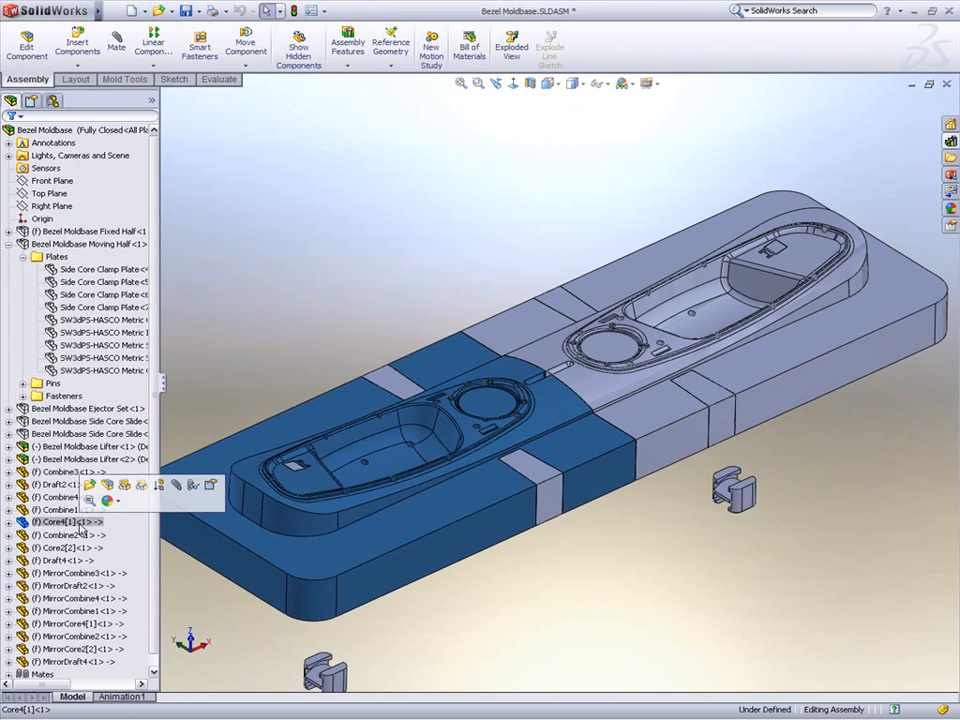
left_click(75, 624, "ctrl")
left_click_drag(64, 524, 101, 250)
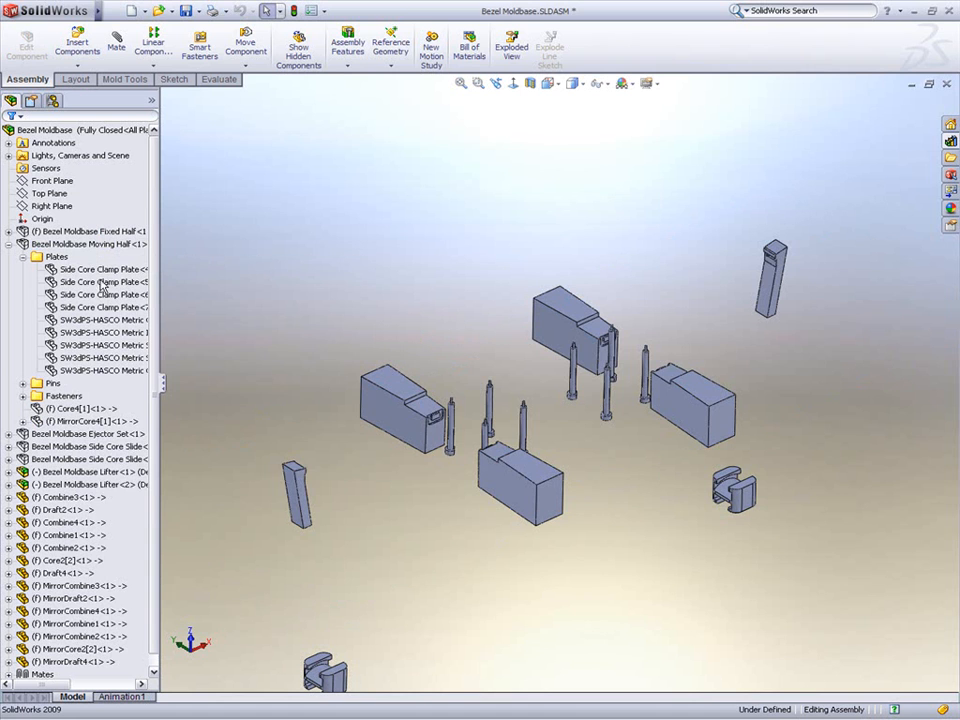
Step: Move Combine1 to Combine4 and MirrorCombine1 to MirrorCombine4 into the Bezel Moldbase Moving Half sub-assembly
left_click(68, 497)
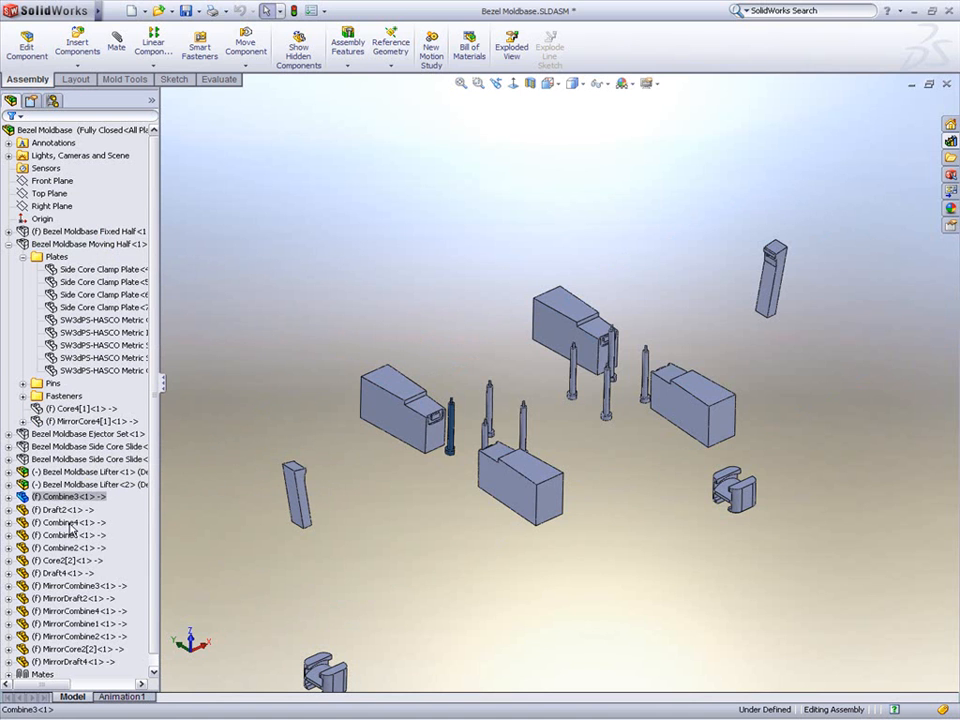
left_click(66, 522, "ctrl")
left_click(66, 535, "ctrl")
left_click(66, 548, "ctrl")
left_click(82, 586, "ctrl")
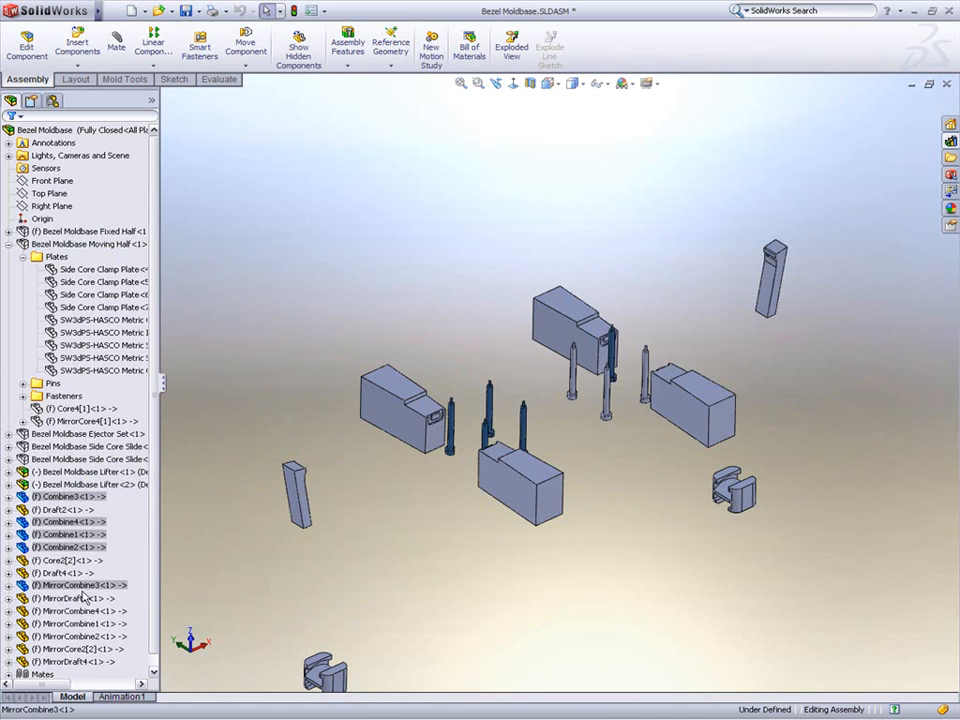
left_click(82, 611, "ctrl")
left_click(82, 623, "ctrl")
left_click(82, 636, "ctrl")
left_click_drag(75, 500, 120, 248)
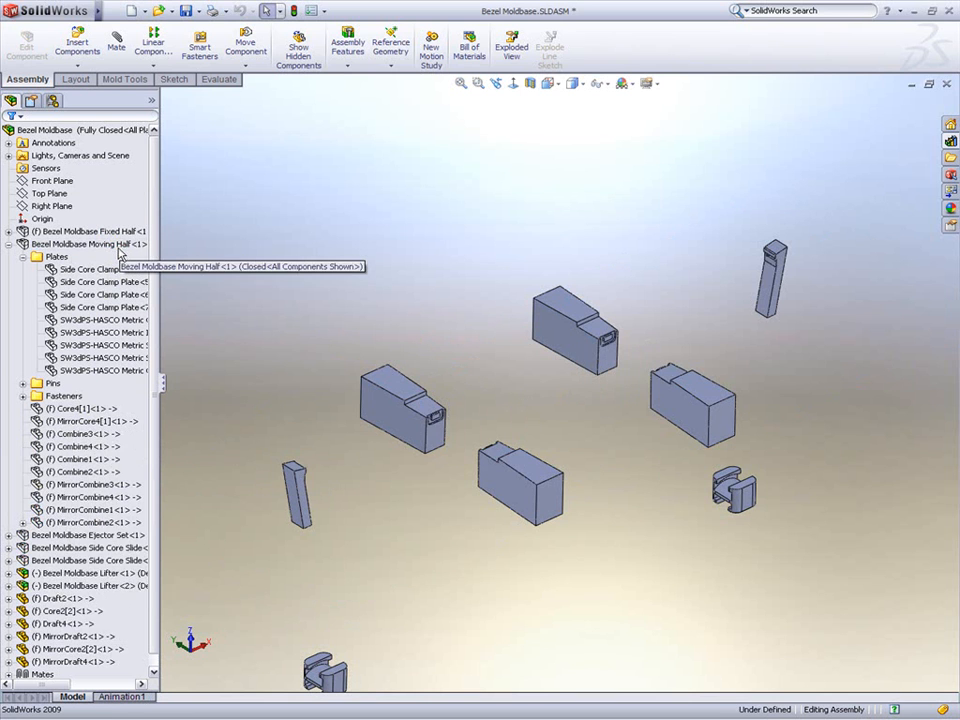
Step: Move Draft2 and MirrorDraft2 into the Bezel Moldbase Side Core Slide<1> sub-assembly
left_click(58, 598)
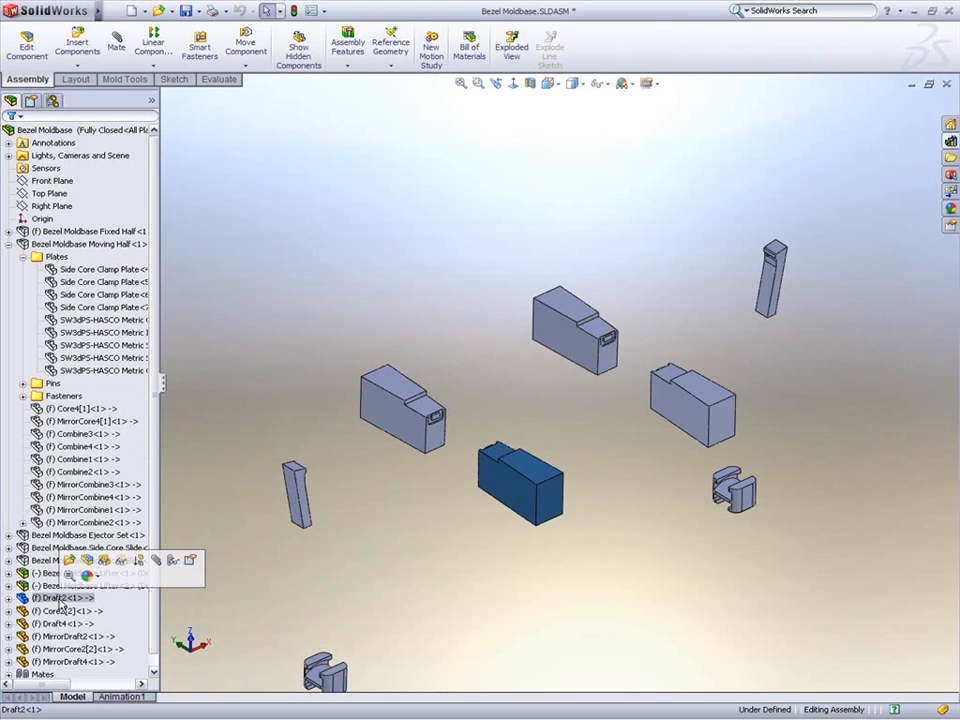
left_click(64, 635, "ctrl")
left_click_drag(64, 633, 72, 548)
Step: Move Core2[2] into the Bezel Moldbase Lifter<1> sub-assembly
left_click(60, 598)
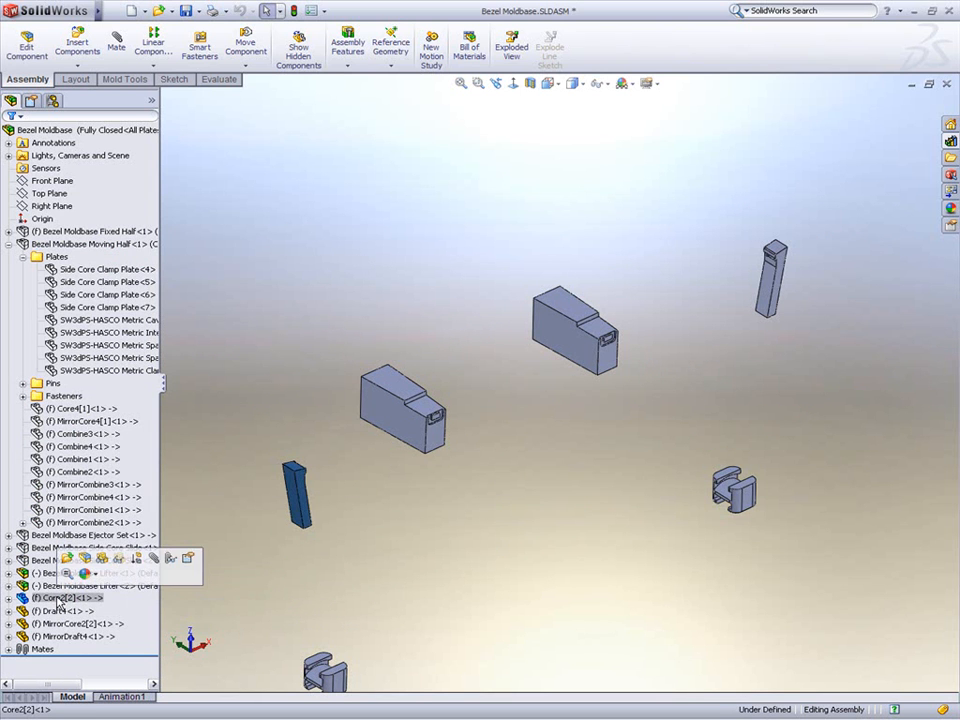
left_click_drag(60, 598, 57, 576)
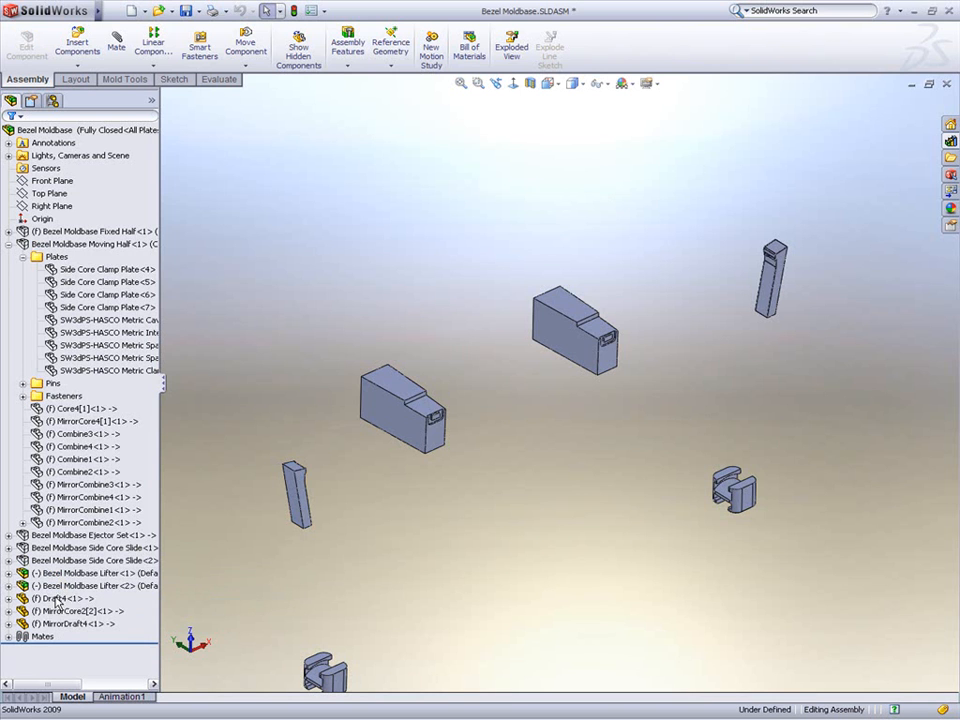
Step: Move Draft4 and MirrorDraft4 into the remaining side core slide sub-assembly
left_click(60, 597)
left_click(65, 623, "shift")
right_click(65, 627)
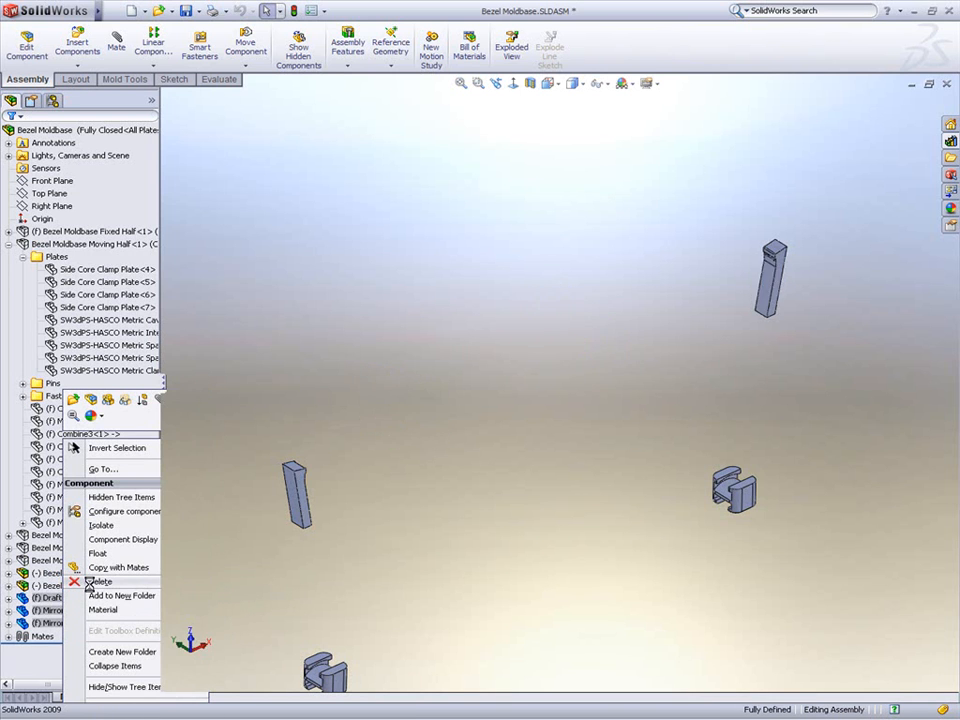
Step: Edit the lifter part Core2[2] and offset its top face 15 mm with Move Face
left_click(304, 513)
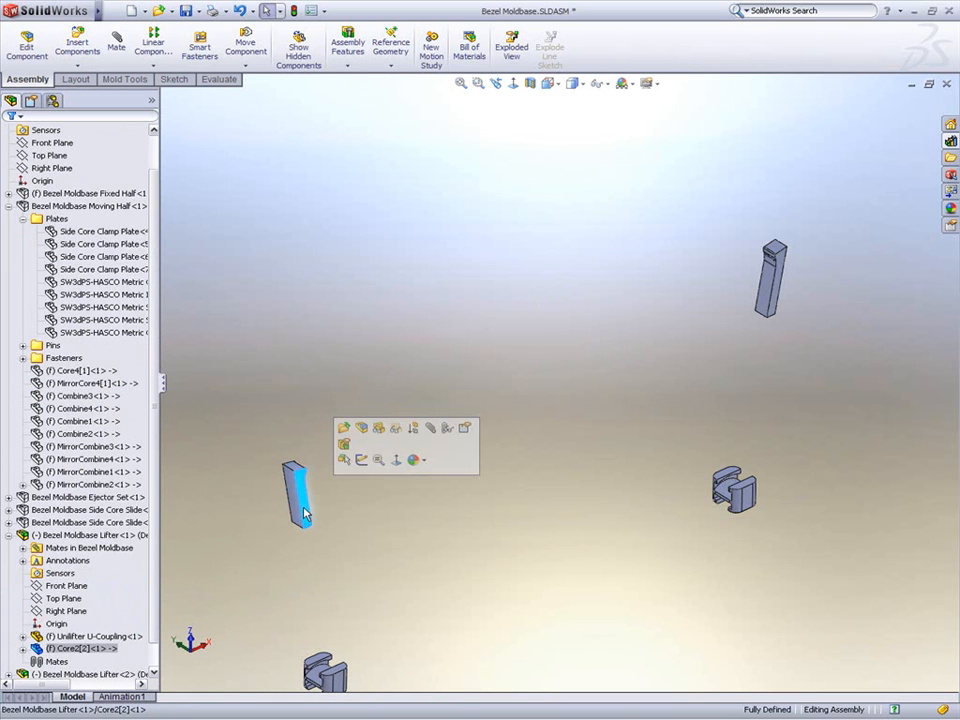
left_click(361, 429)
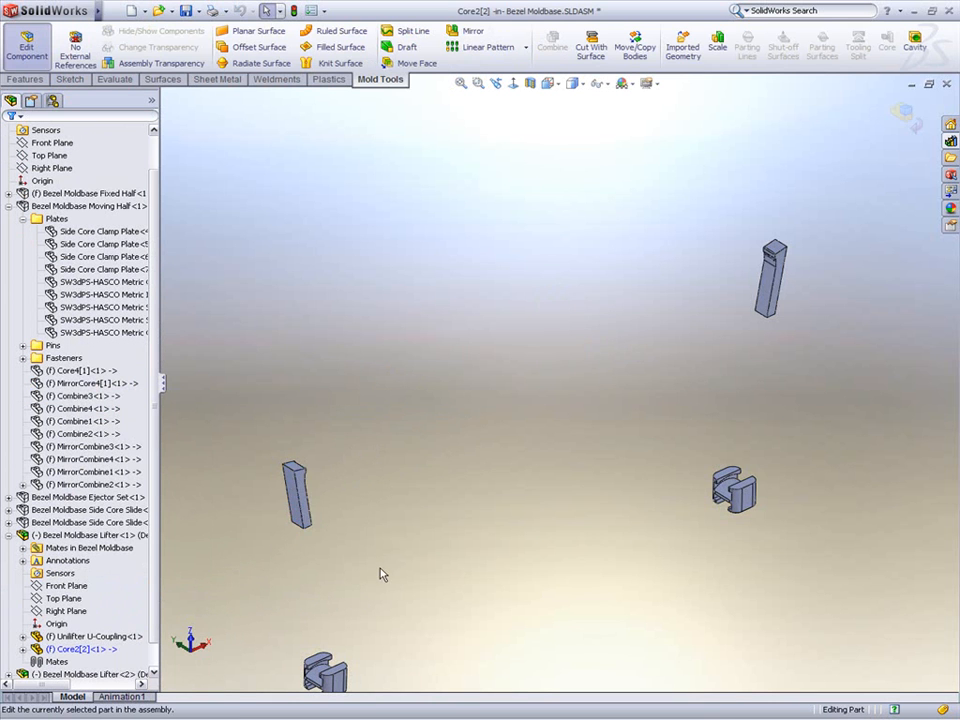
middle_click_drag(432, 451, 426, 389)
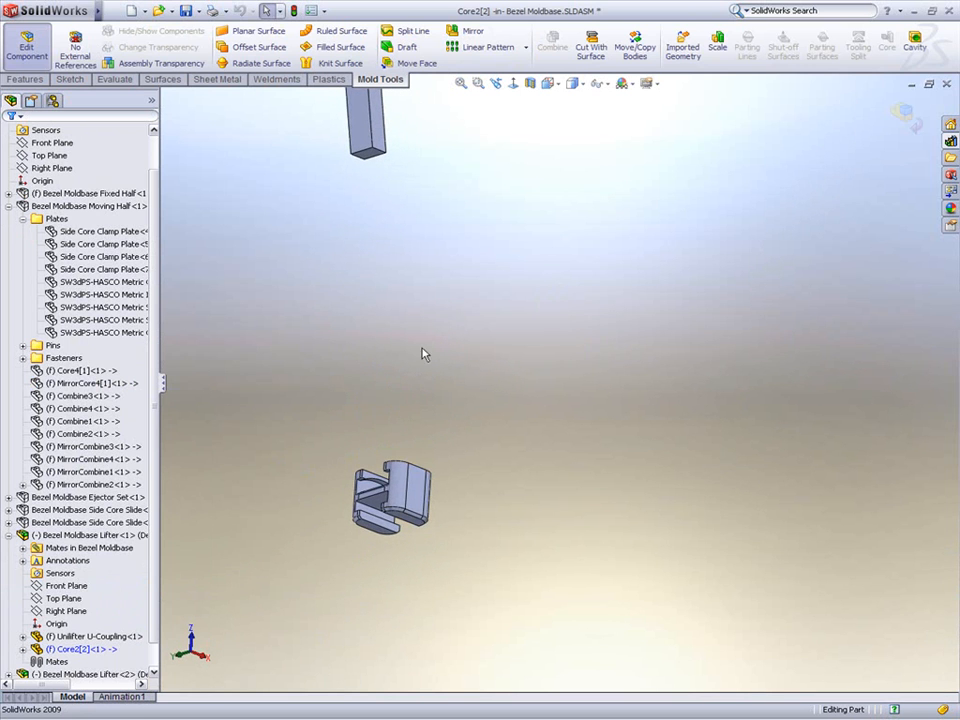
left_click(417, 63)
left_click(366, 153)
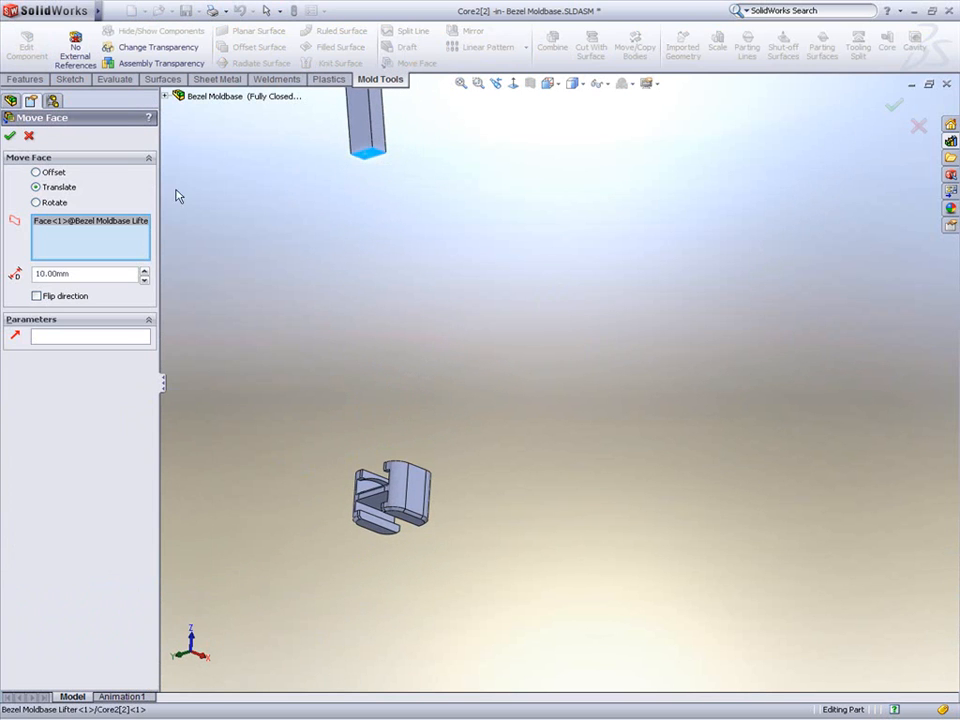
left_click(36, 172)
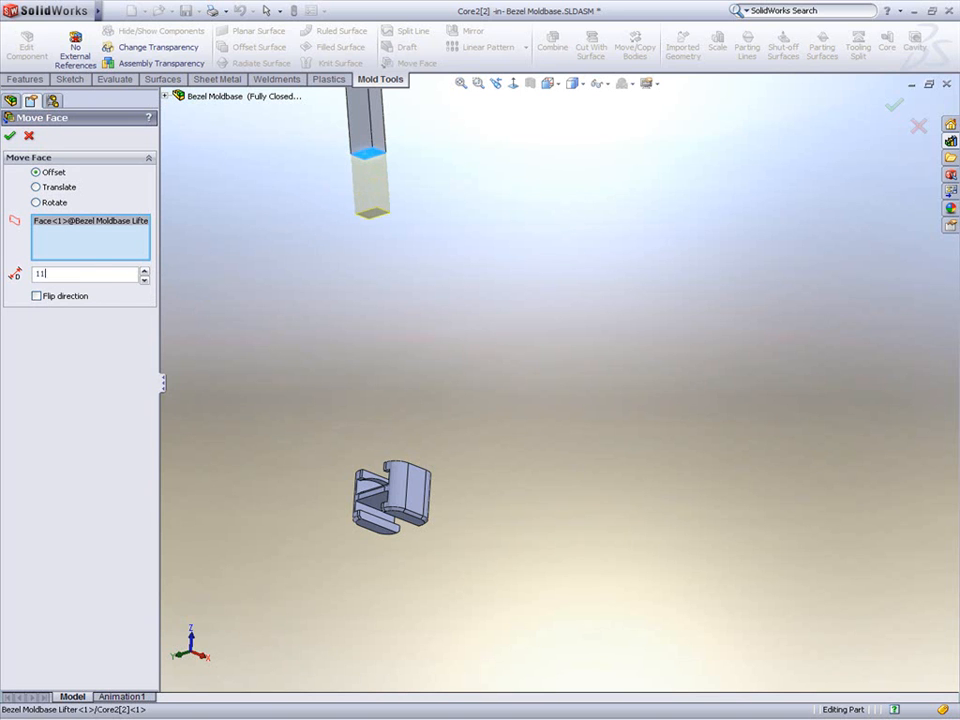
key("Return")
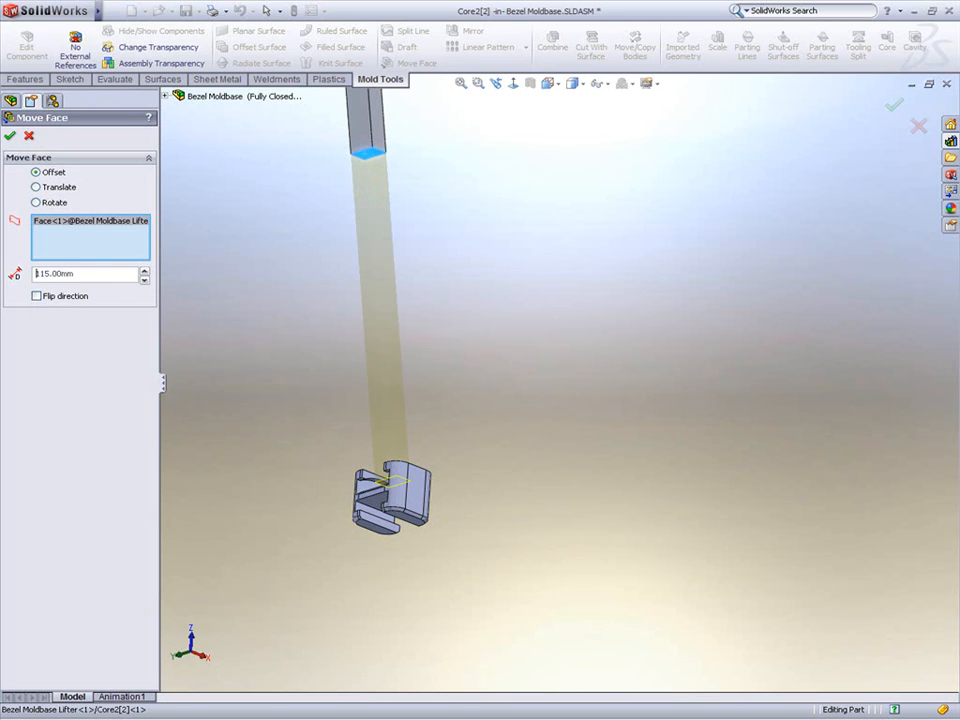
left_click(14, 136)
Step: Exit part editing to return to the Bezel Moldbase assembly
middle_click_drag(378, 473, 403, 521)
scroll(397, 540, "up", 2)
middle_click_drag(540, 322, 620, 345)
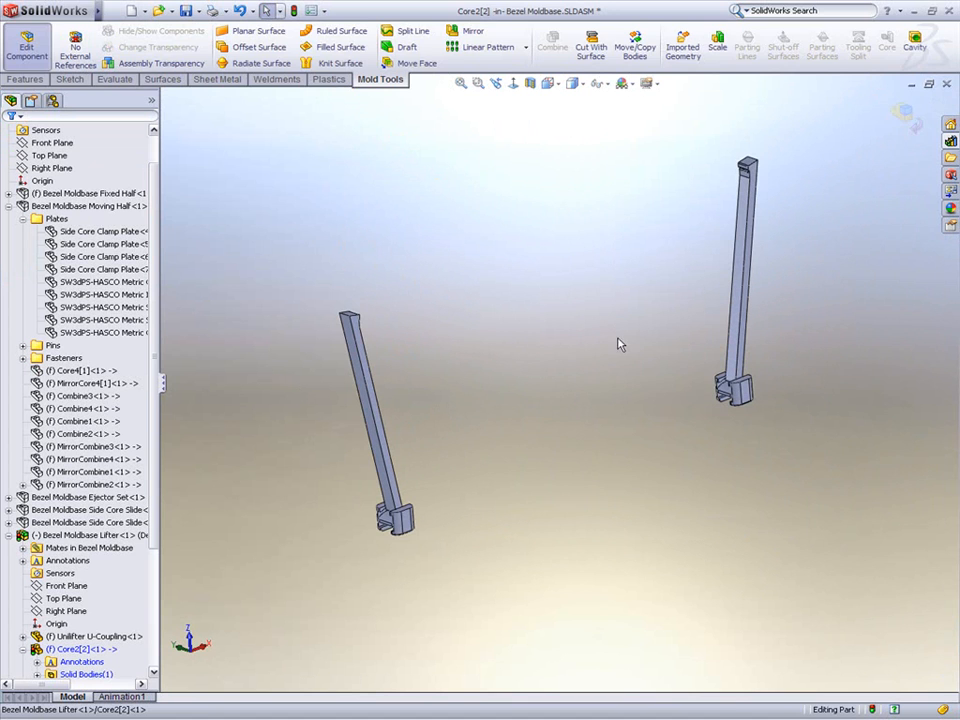
left_click(906, 120)
left_click(10, 207)
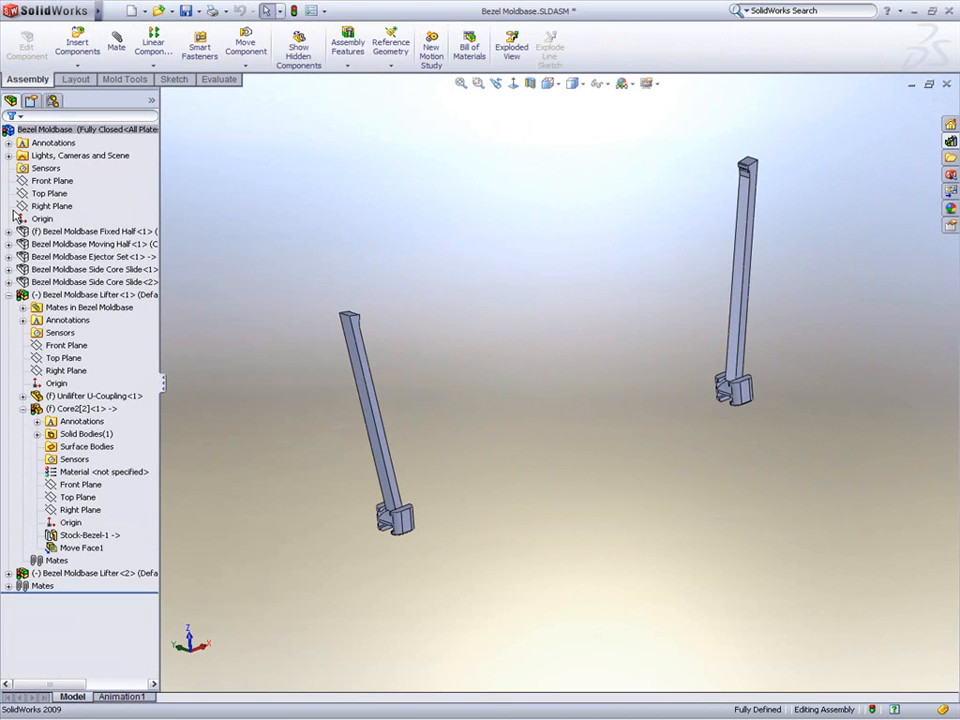
Step: Switch the assembly display state to Moving Half + Ejector Set
right_click(152, 102)
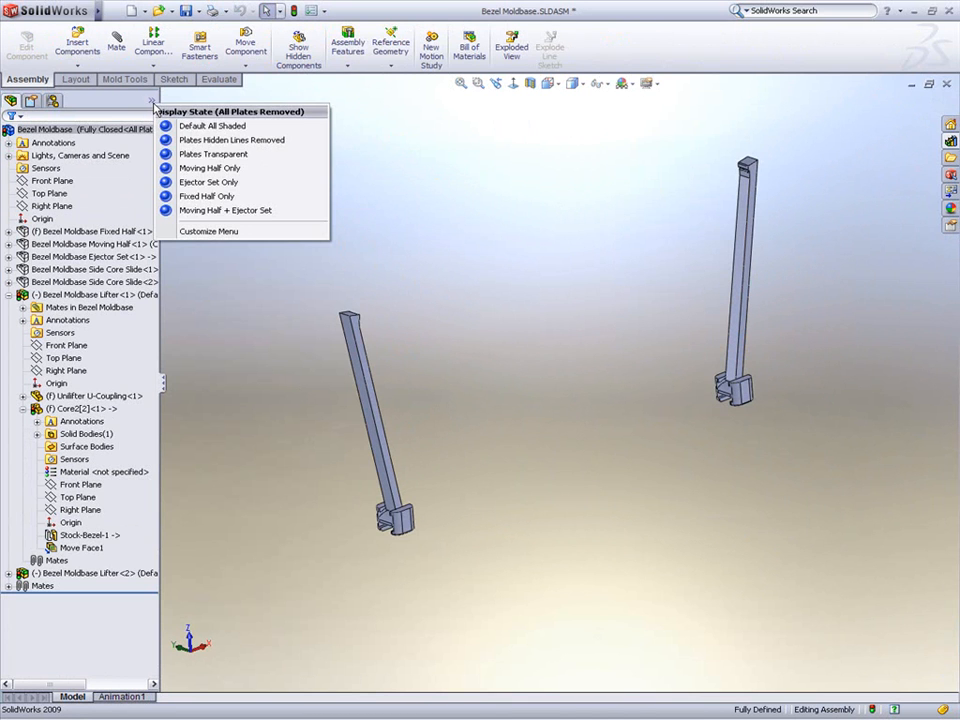
left_click(190, 212)
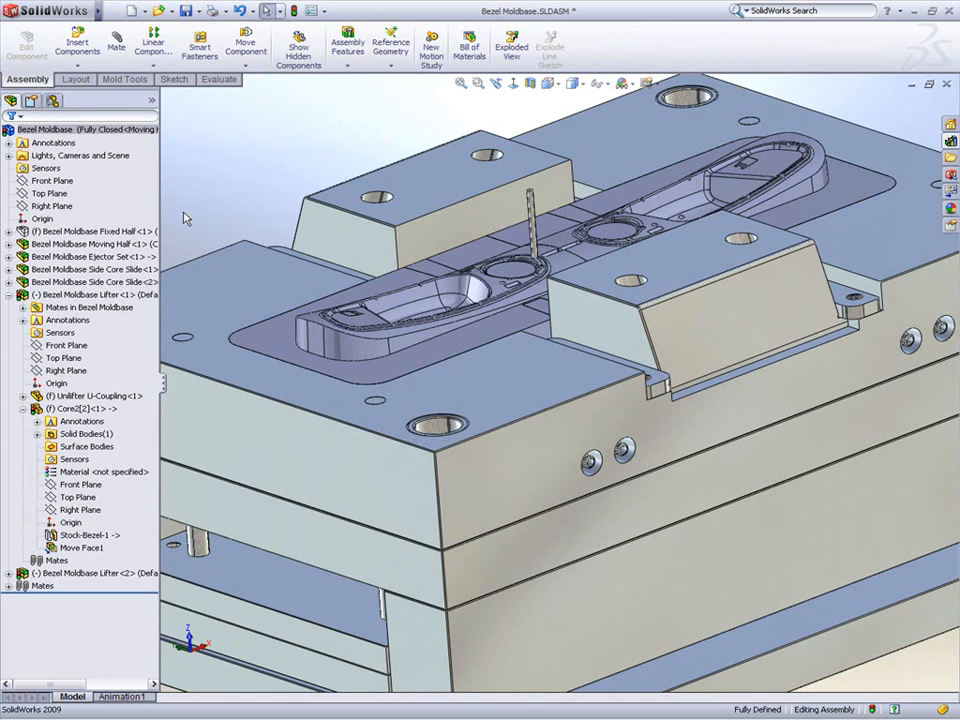
scroll(415, 305, "up", 3)
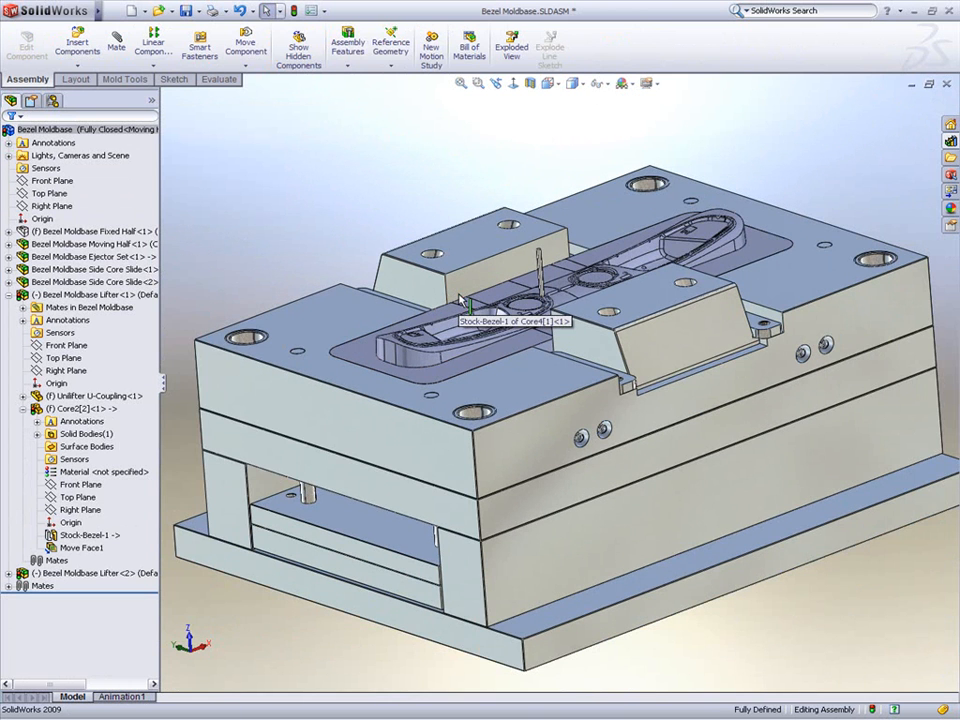
middle_click_drag(566, 282, 537, 351)
scroll(405, 336, "down", 8)
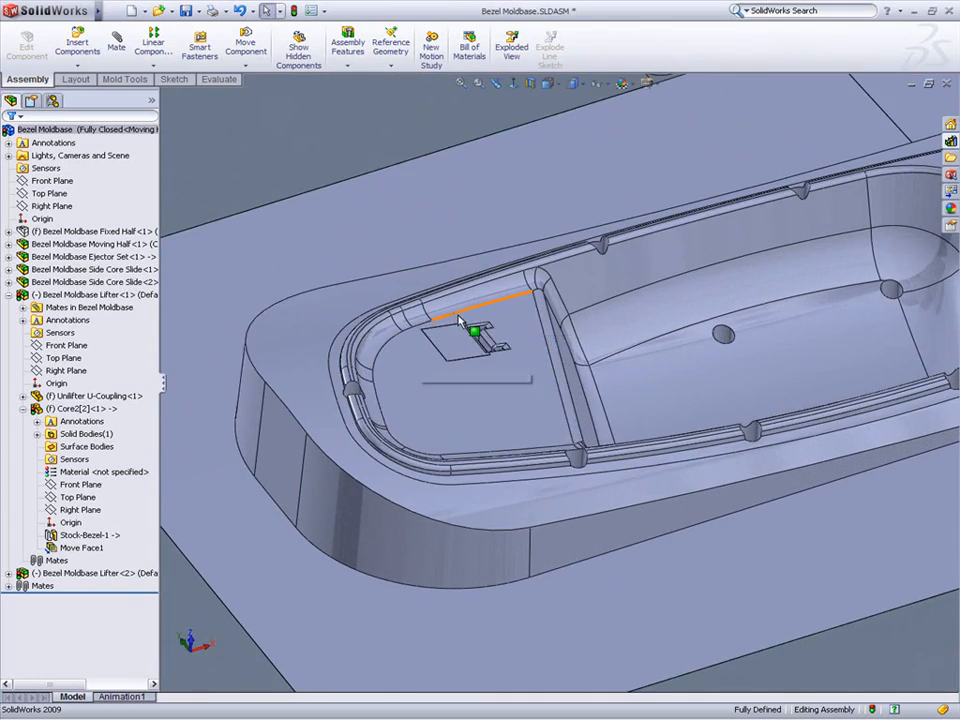
left_click_drag(457, 345, 665, 268)
Step: Mate a side face of lifter Core2[2] coincident with the matching pocket face in Core4[1]
left_click(630, 299)
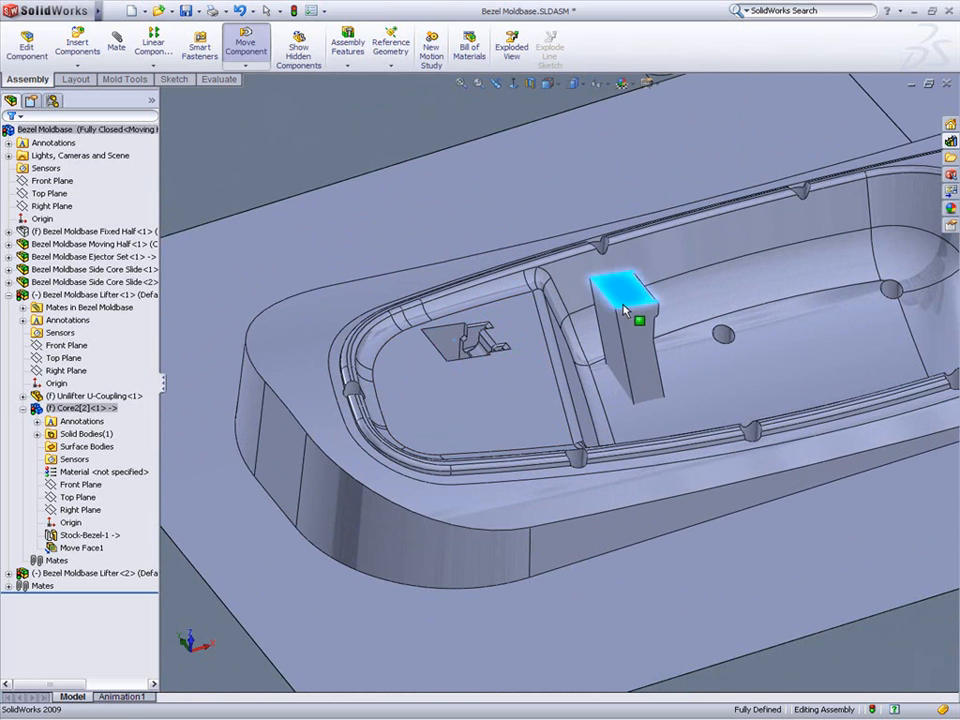
left_click(606, 324)
left_click(128, 45)
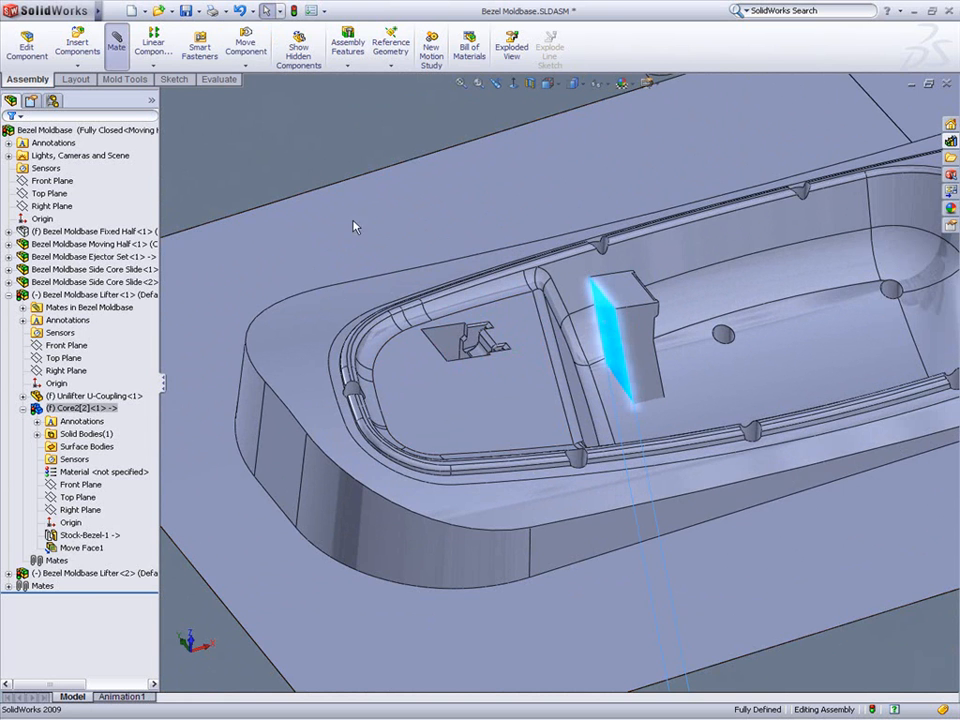
middle_click_drag(476, 326, 437, 380)
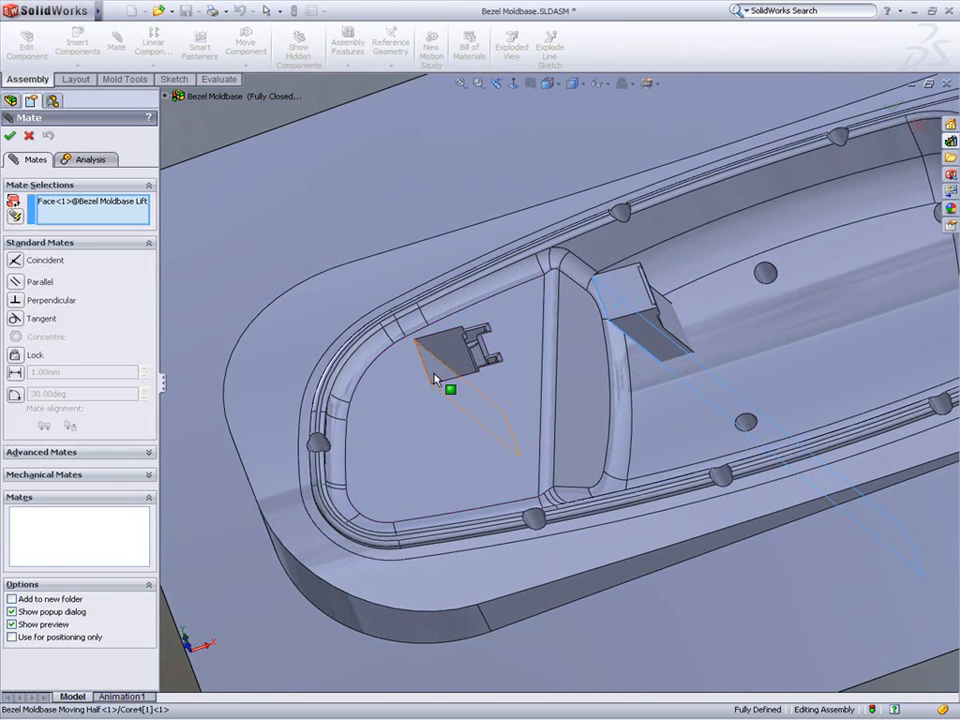
left_click(437, 379)
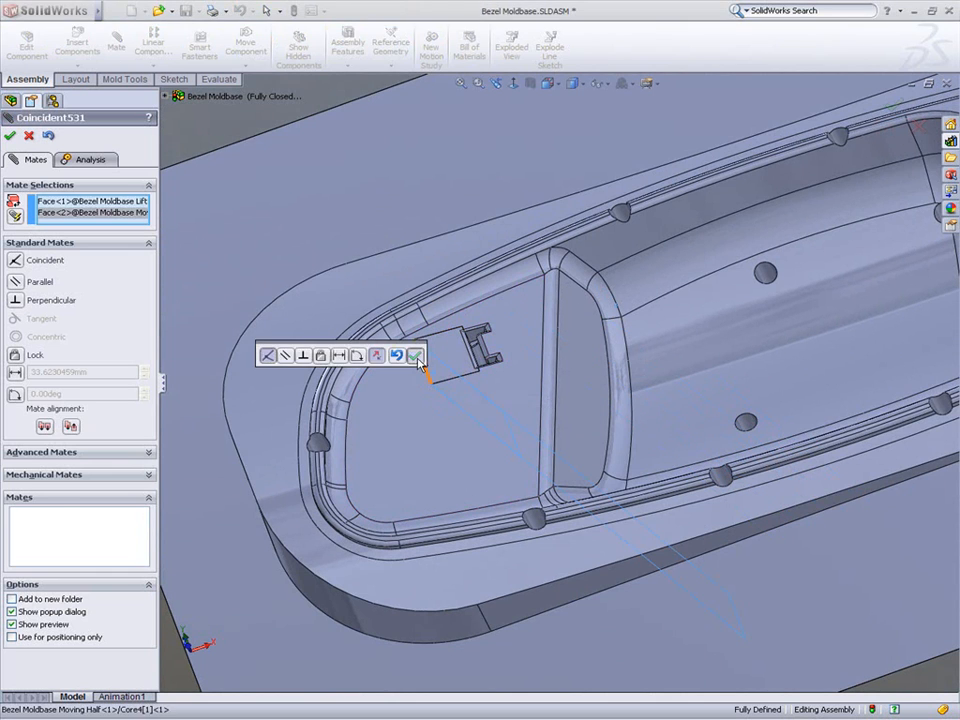
left_click(414, 355)
key("Escape")
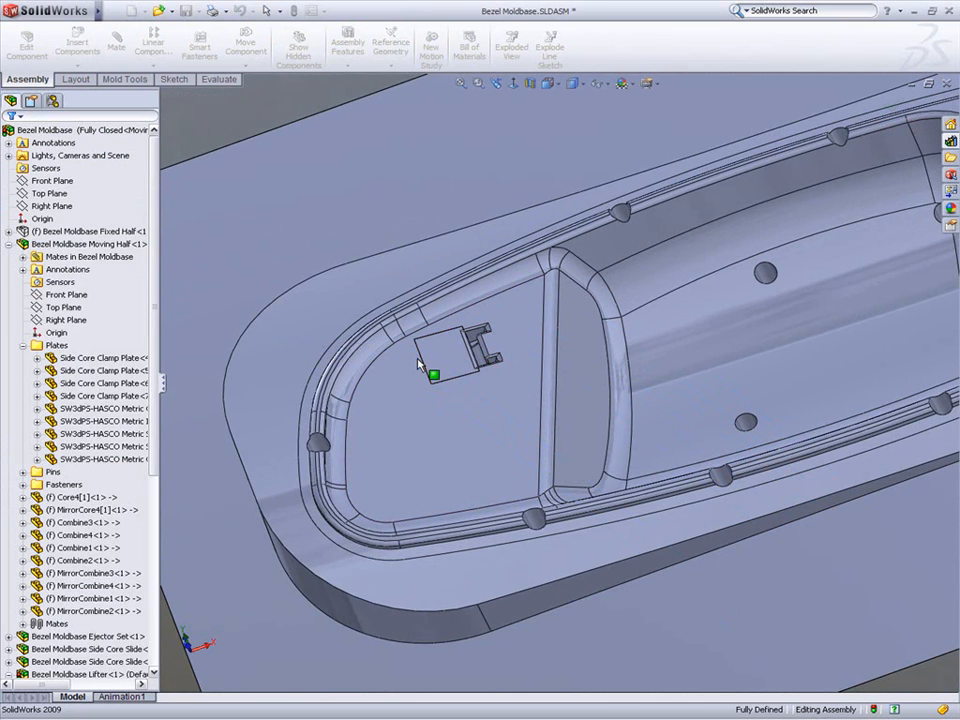
Step: Switch the assembly display state to Plates Transparent
key("f")
middle_click_drag(452, 301, 486, 245)
right_click(186, 107)
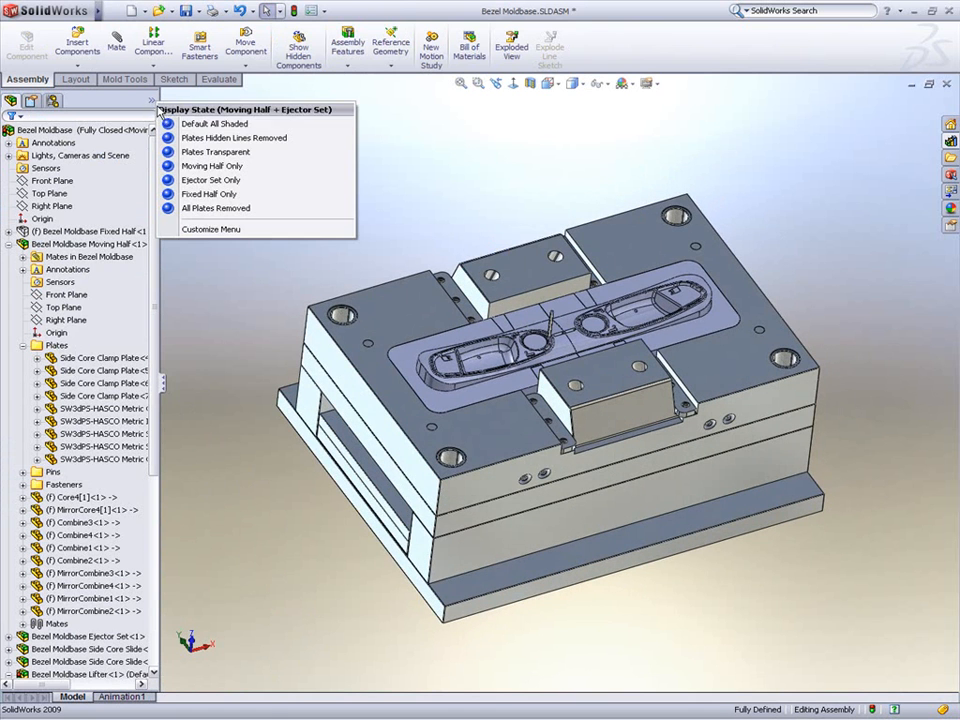
left_click(186, 152)
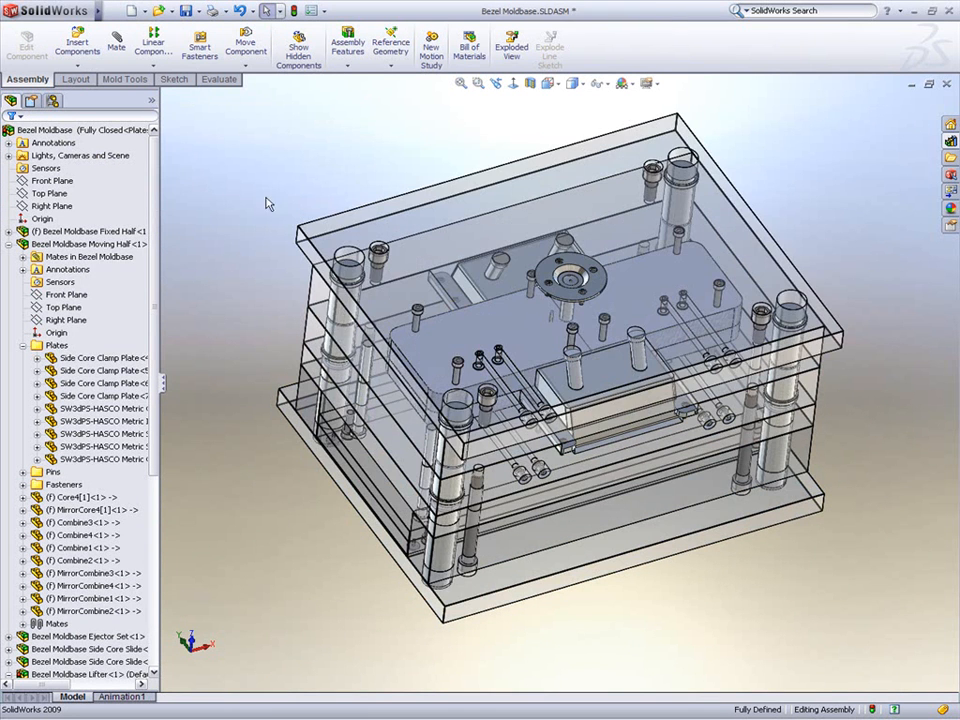
Step: Activate the Mold Opening configuration of the Bezel Moldbase assembly
middle_click_drag(243, 219, 243, 176)
left_click(54, 102)
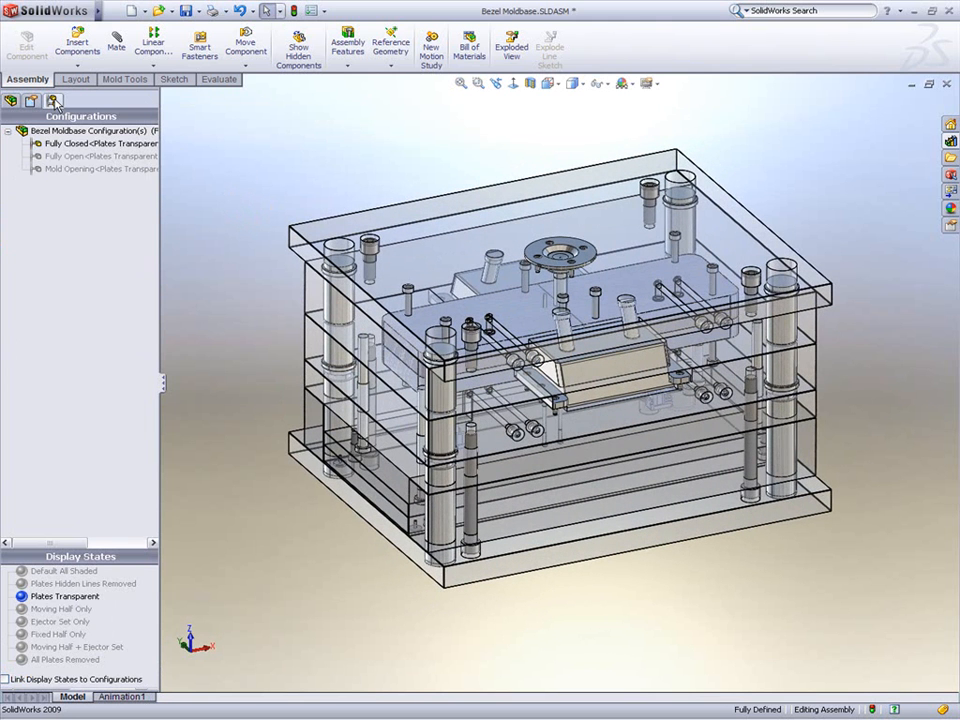
double_click(58, 168)
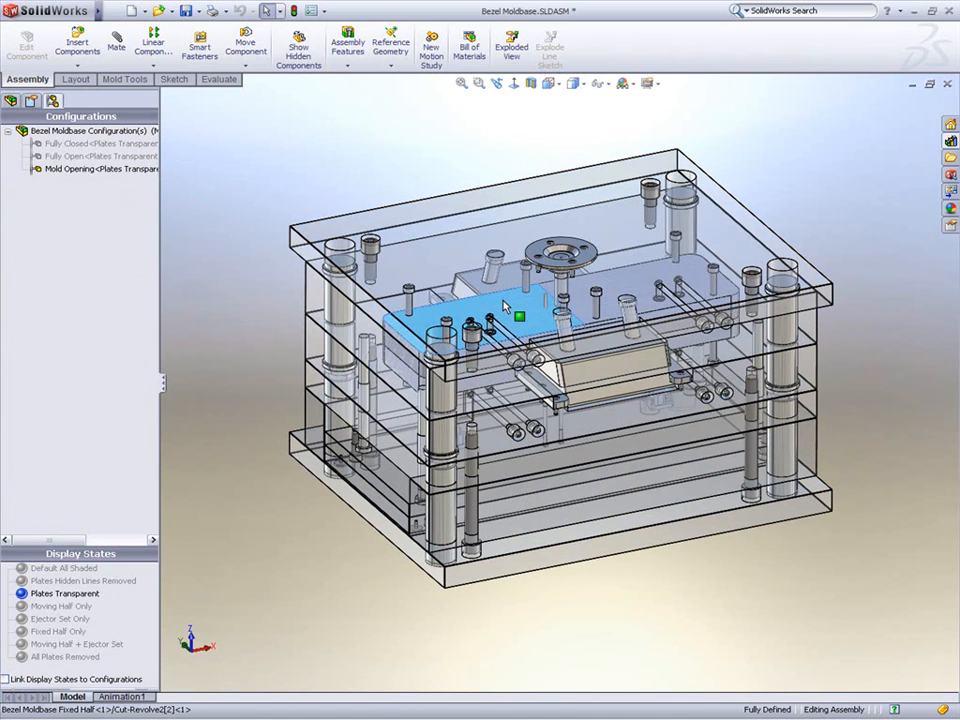
Step: Change the transparency of the selected plate in the fixed half
left_click(505, 306)
left_click(597, 233)
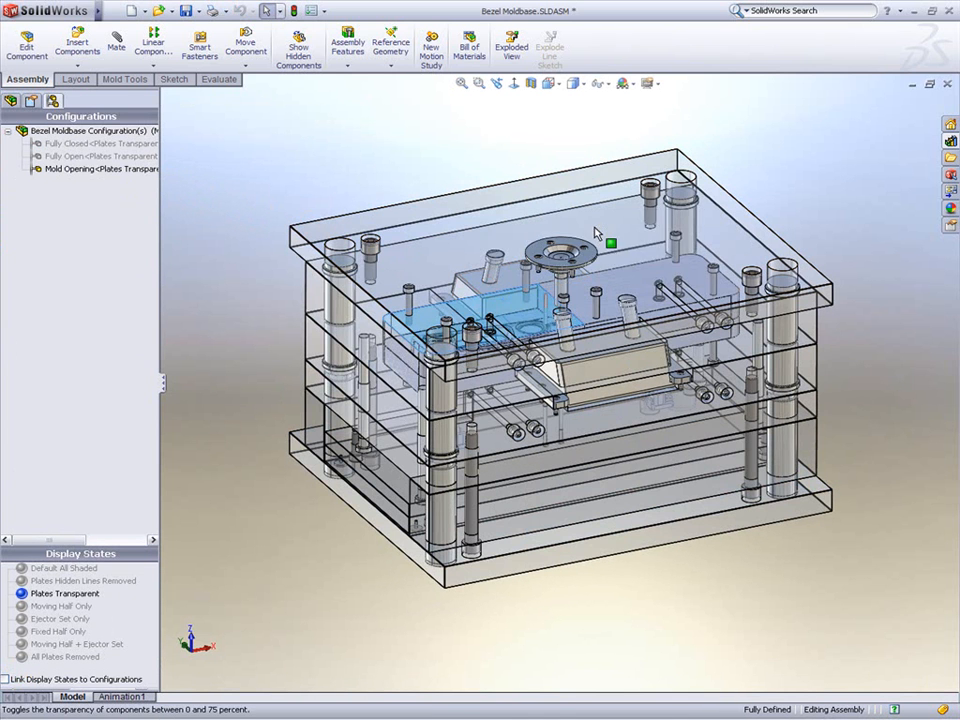
left_click(672, 250)
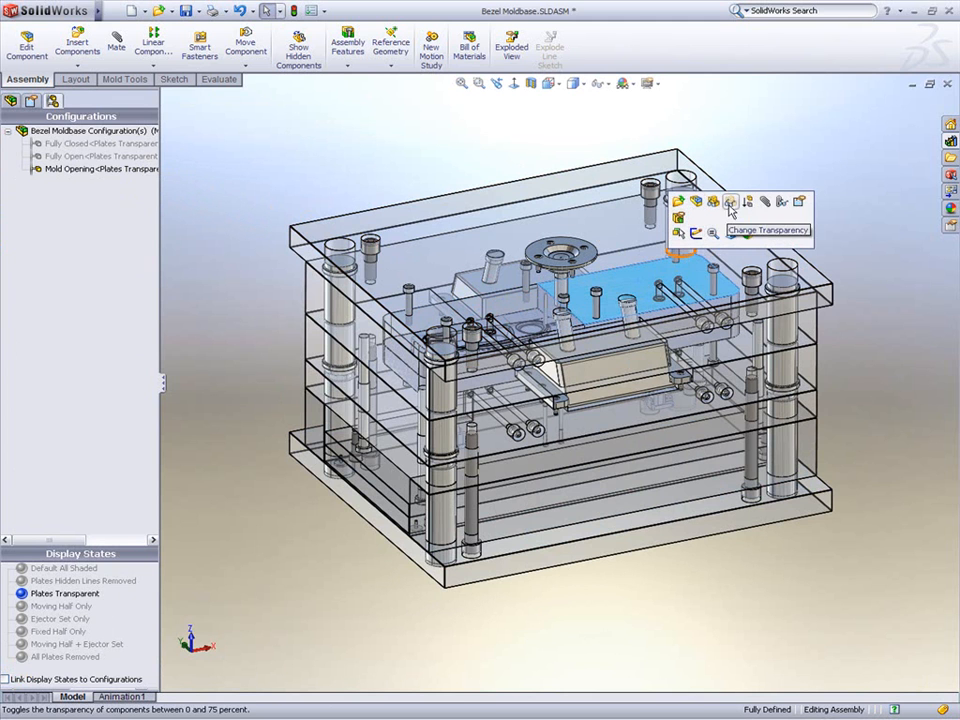
left_click(730, 203)
Step: Open the Bezel Moldbase Ejector Pins part from the ejector set
left_click(420, 134)
middle_click_drag(420, 134, 435, 136)
left_click_drag(378, 481, 396, 613)
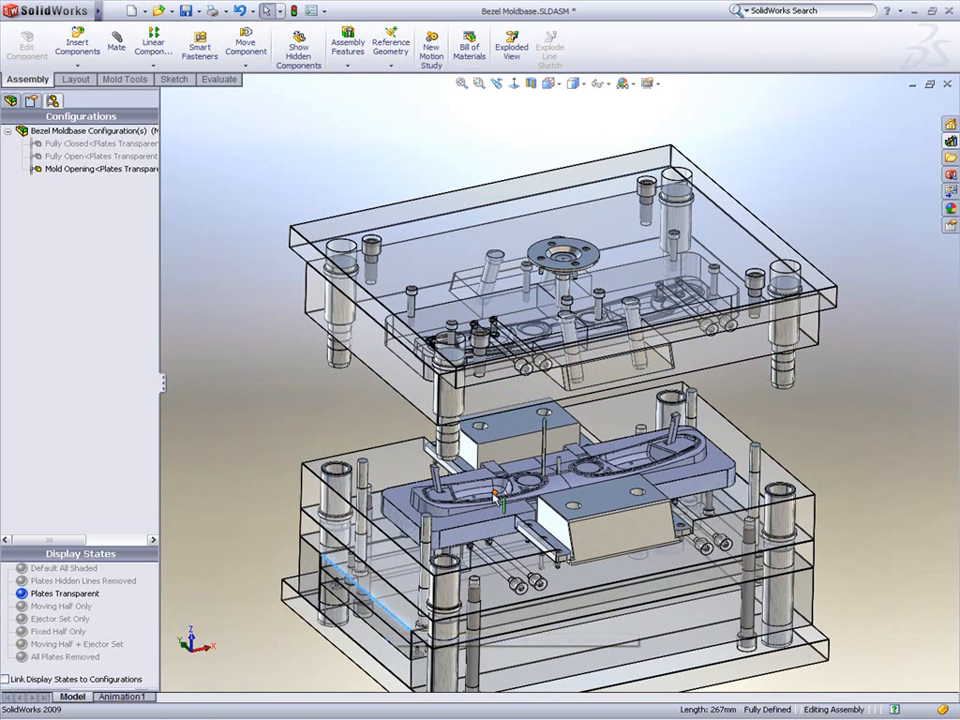
scroll(499, 488, "down", 2)
scroll(499, 488, "down", 5)
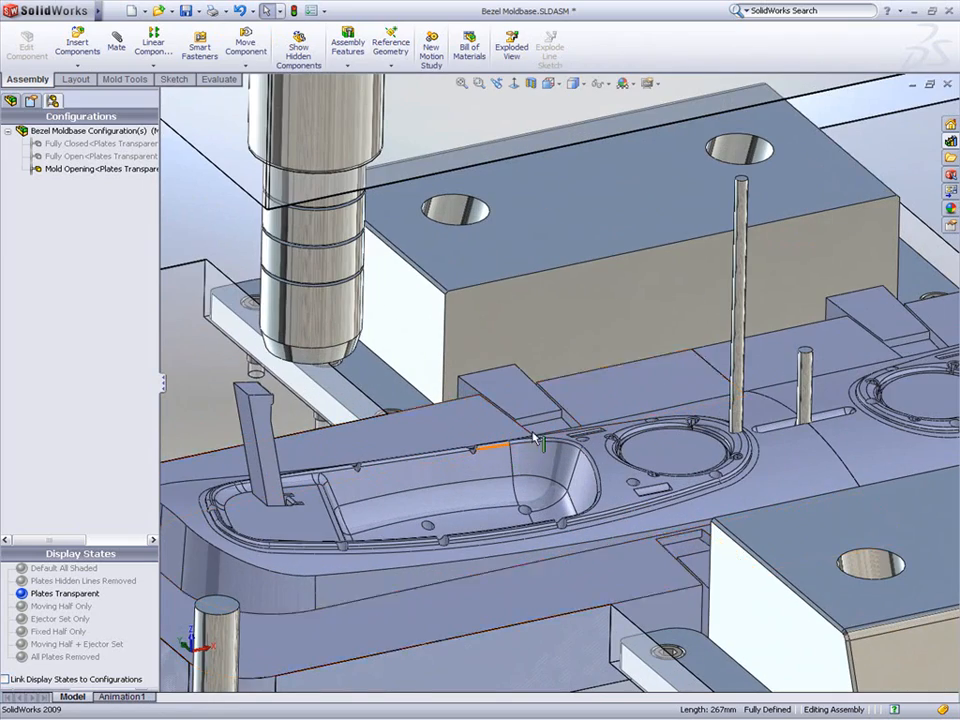
left_click(739, 339)
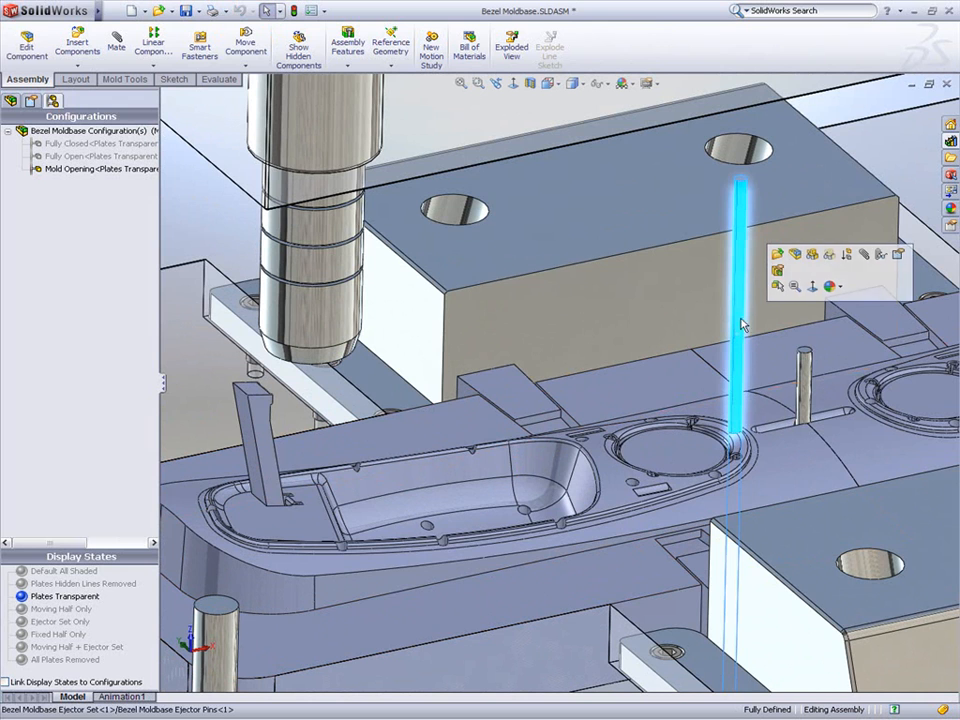
left_click(781, 256)
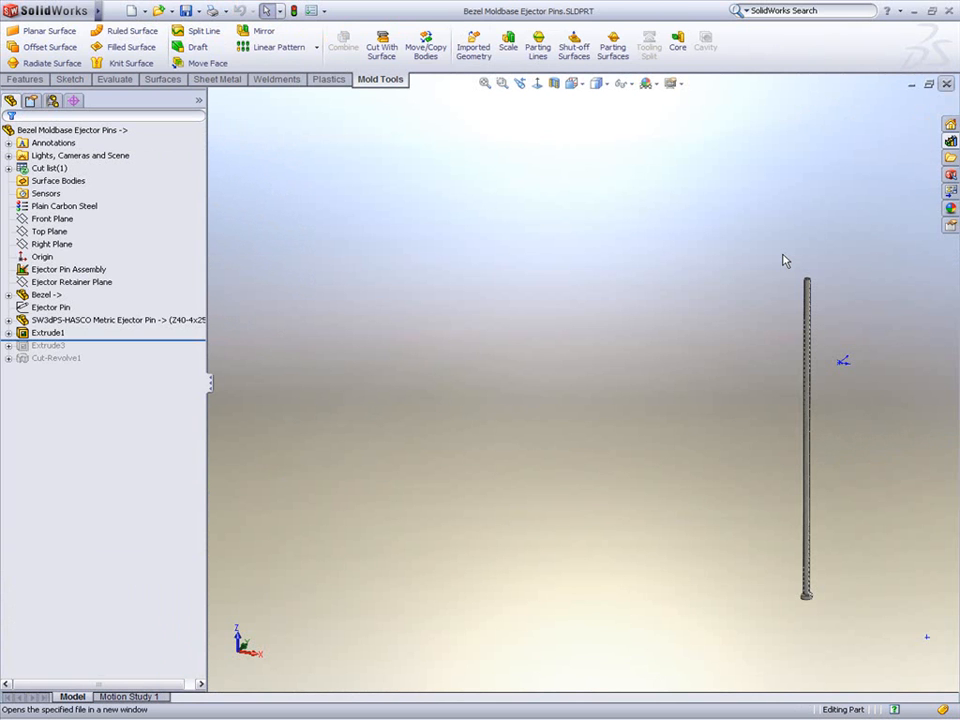
Step: Edit the inserted Bezel feature and accept it with surface bodies and unabsorbed sketches transferred
left_click(71, 297)
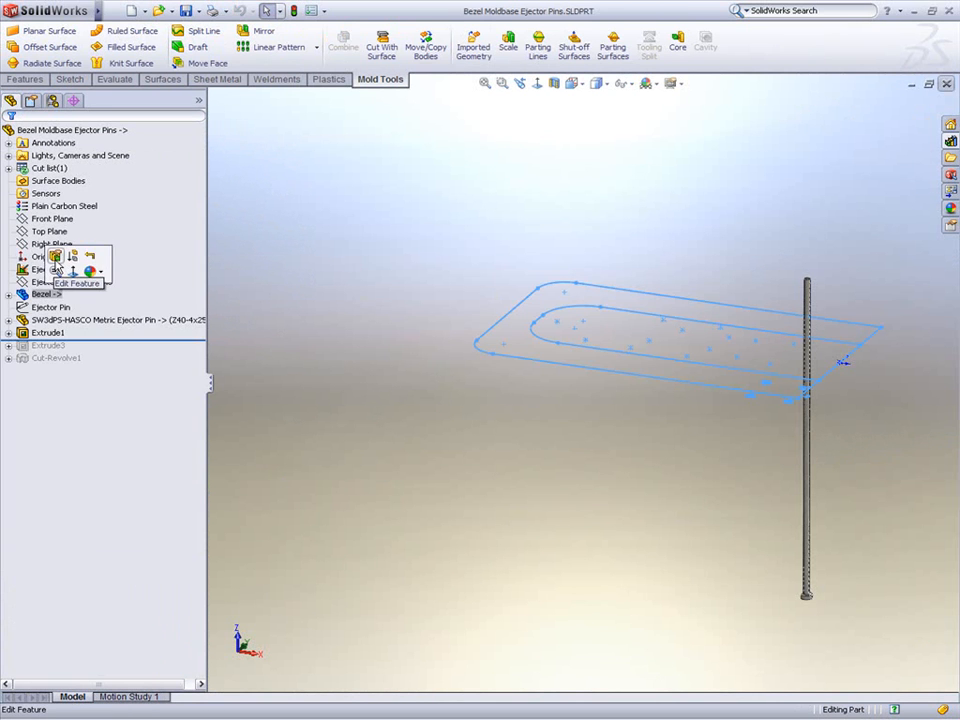
left_click(72, 272)
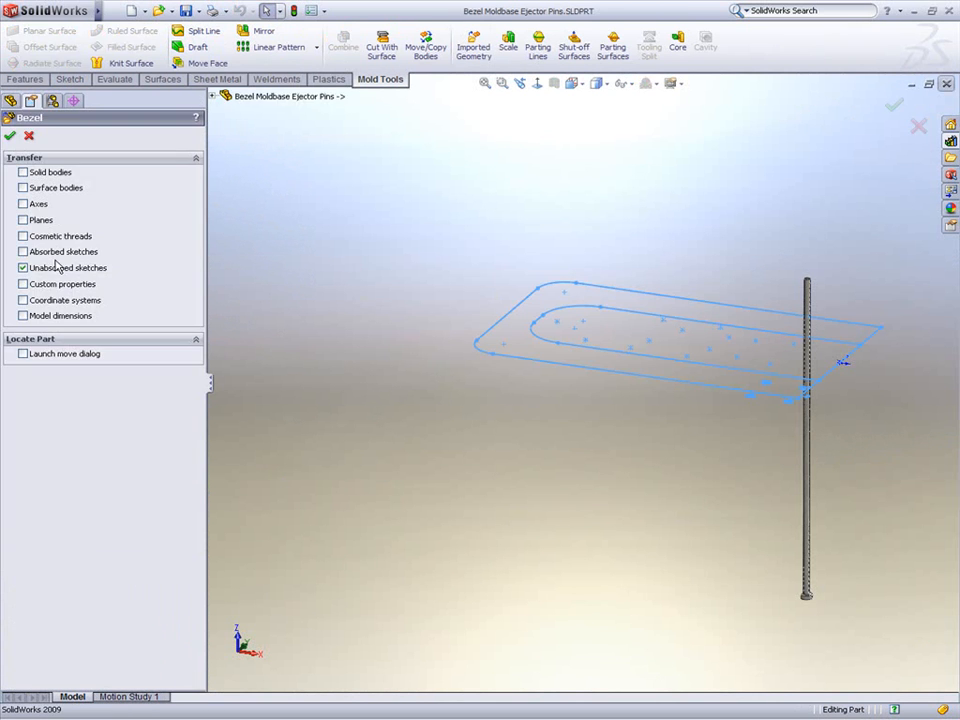
left_click(10, 136)
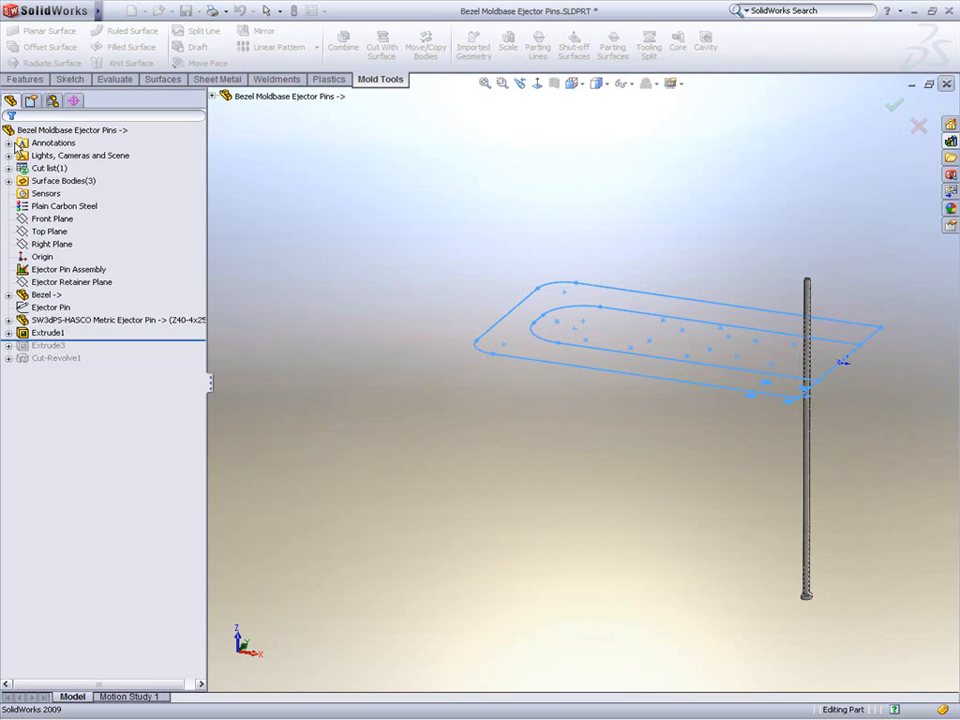
Step: Hide the Bezel's Shut-Off Surface1[2] and Surface-Trim2 surface bodies
left_click(9, 295)
left_click(77, 319)
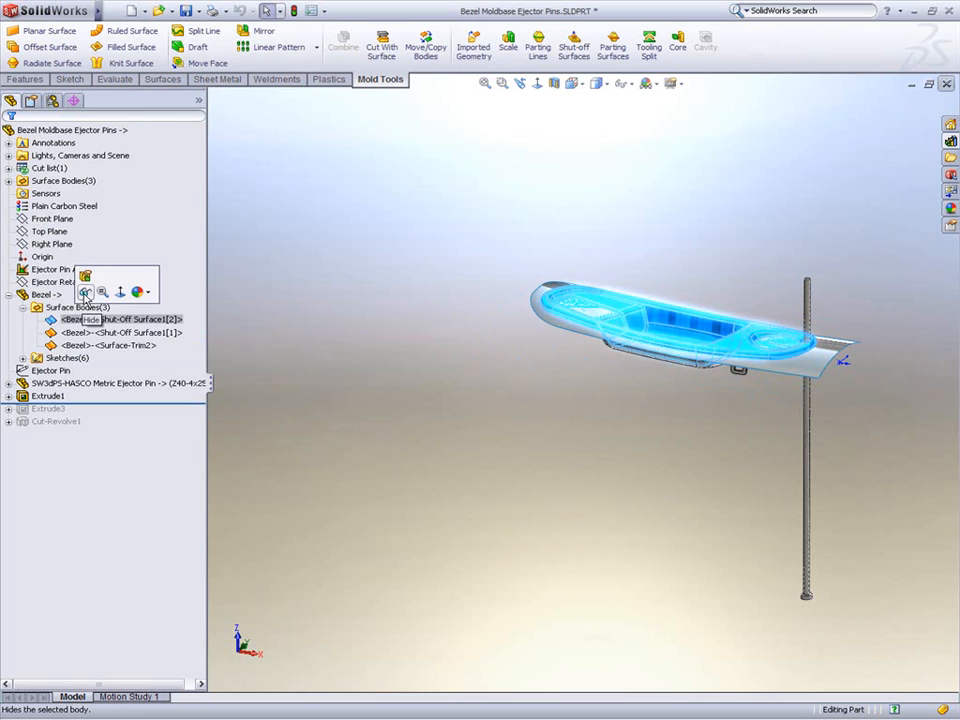
left_click(86, 293)
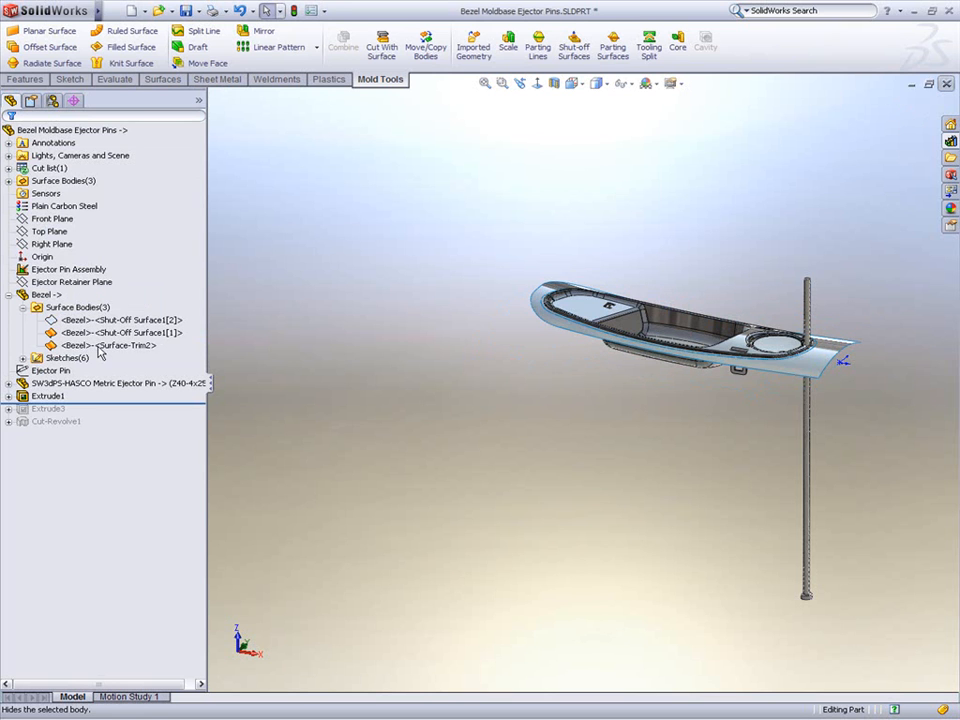
left_click(103, 345)
left_click(107, 325)
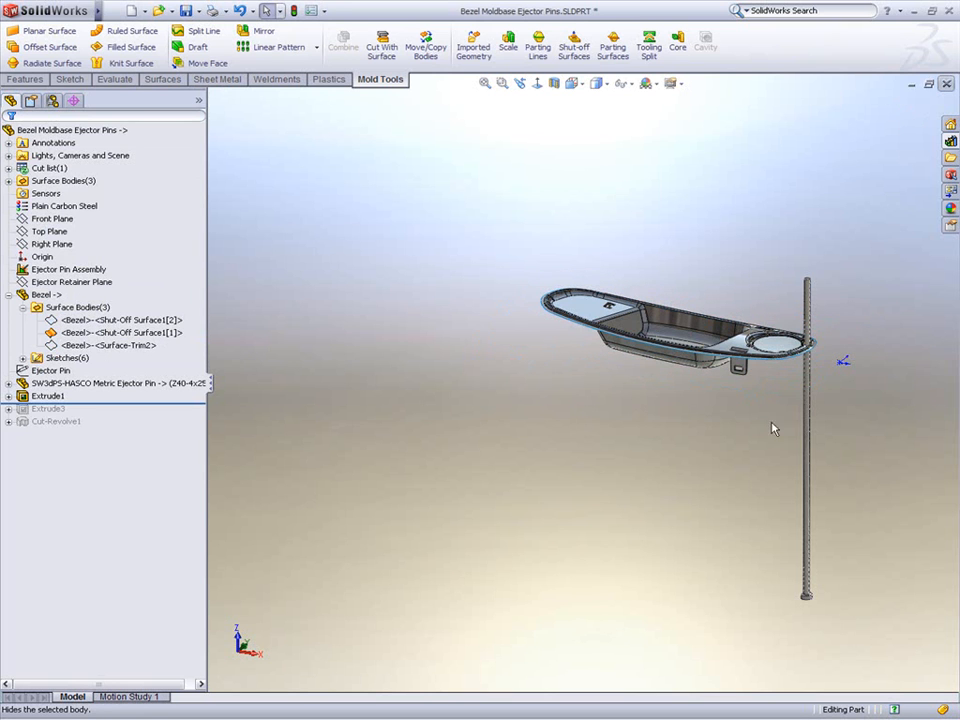
Step: Show the Ejector Pin Locations-Bezel sketch
scroll(623, 256, "up", 5)
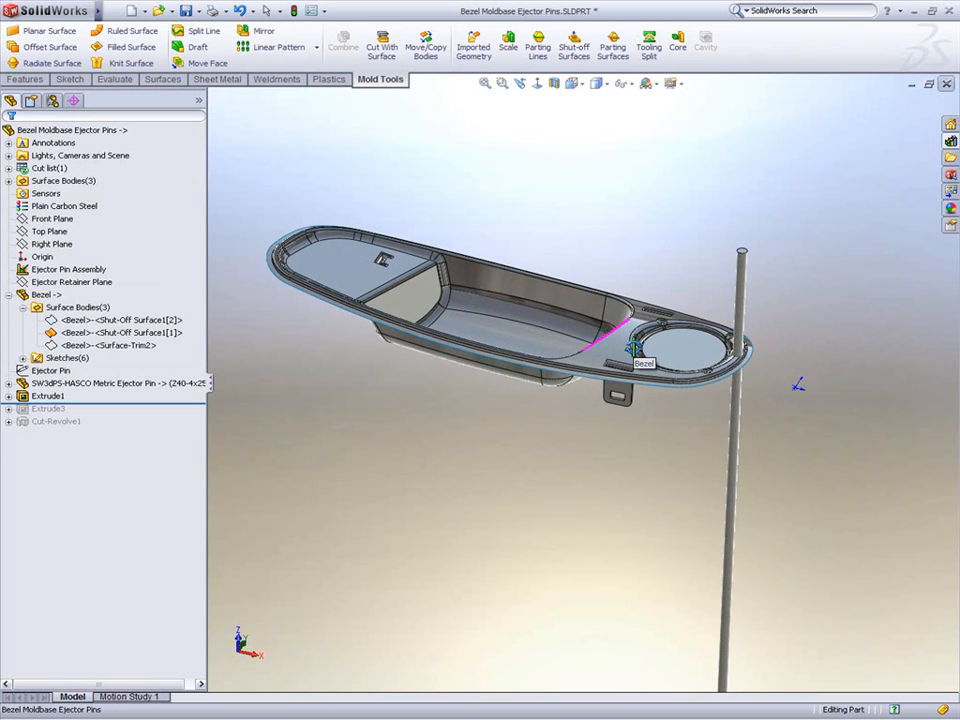
left_click(22, 358)
left_click(96, 422)
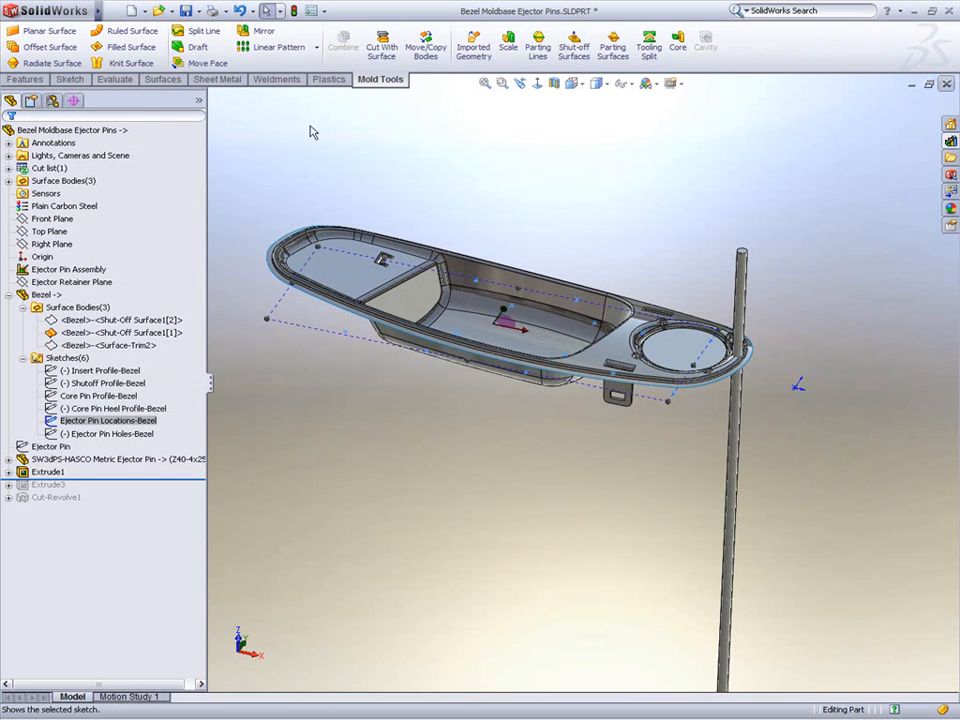
Step: Pattern the ejector pin with a Sketch Driven Pattern along the Ejector Pin Locations-Bezel sketch points
left_click(316, 47)
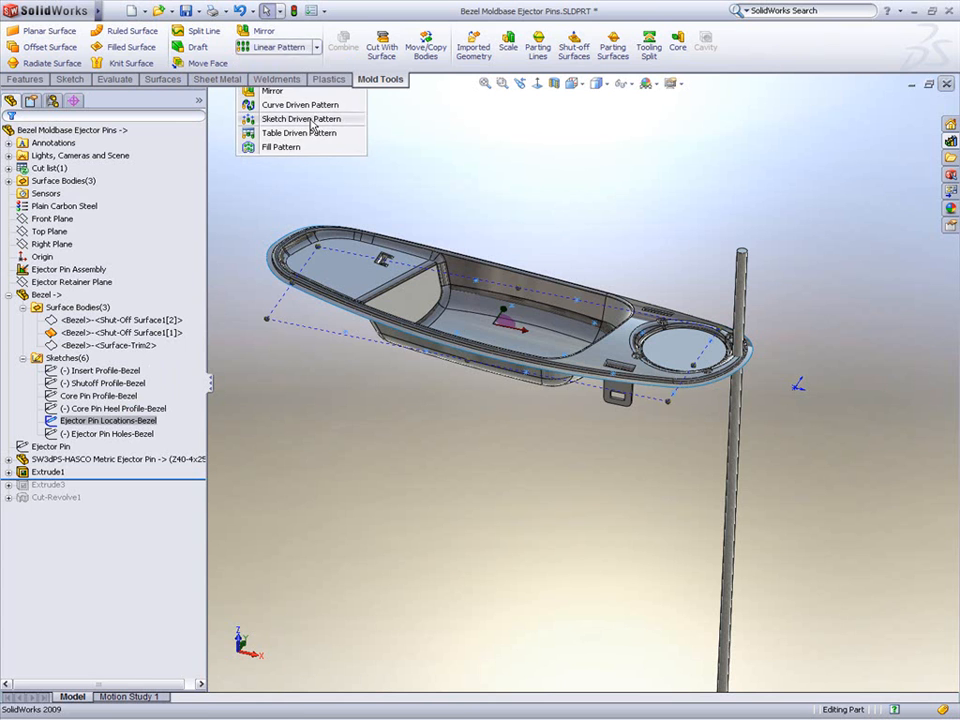
left_click(235, 94)
left_click(122, 329)
left_click(727, 437)
key("Return")
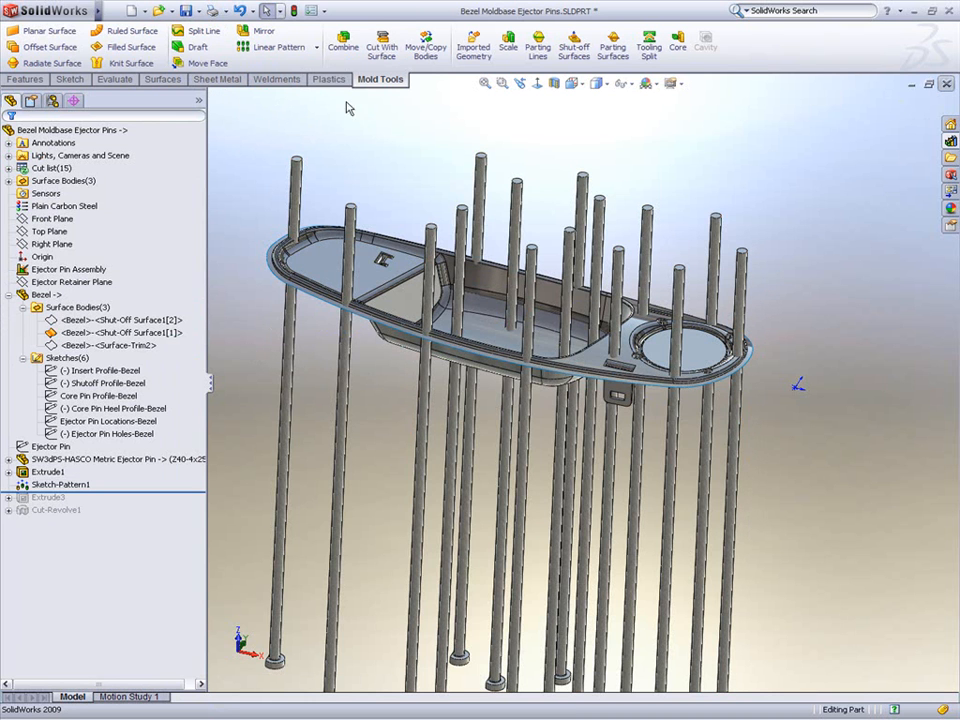
Step: Cut the ejector pins with Shut-Off Surface1[1] using Cut With Surface on all bodies
left_click(381, 47)
left_click(333, 262)
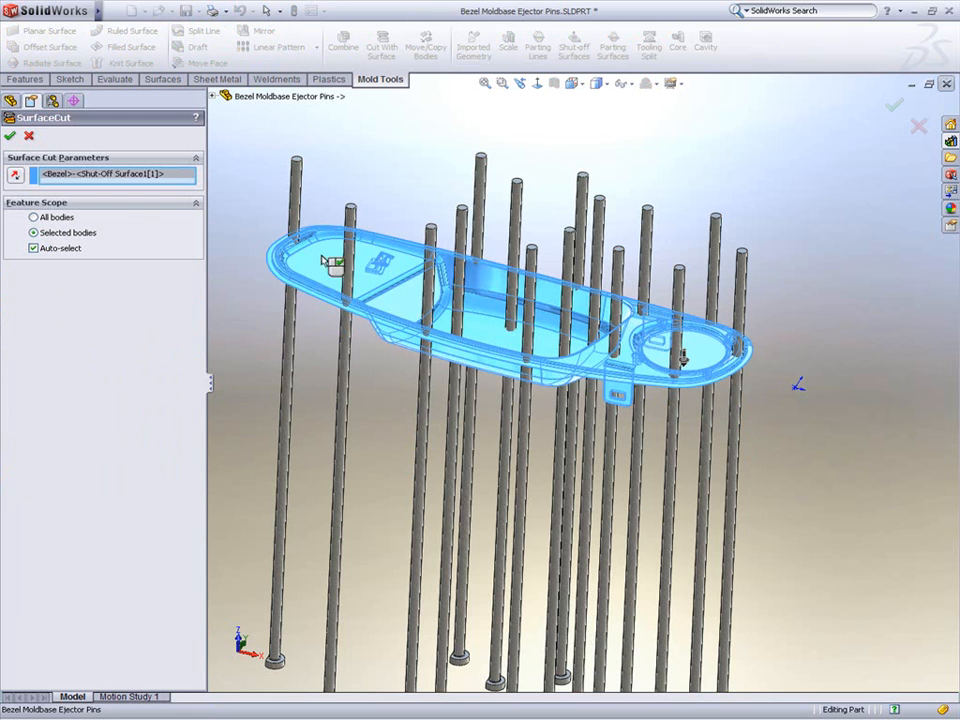
left_click(40, 218)
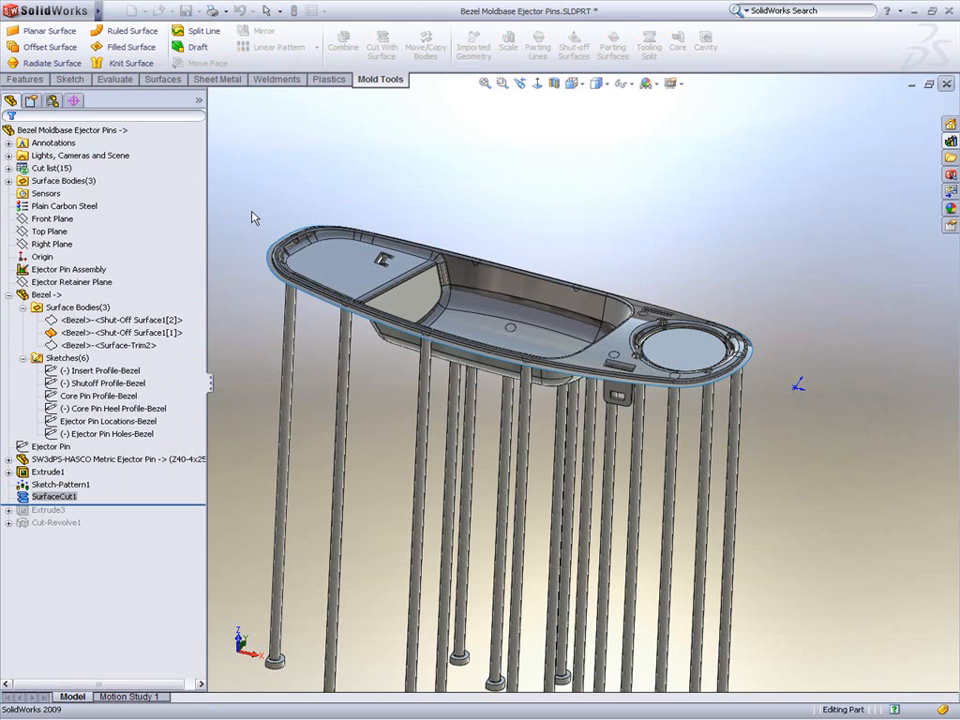
Step: Hide the inserted Bezel geometry and roll the feature tree forward to include Extrude3 and Cut-Revolve1
left_click(318, 263)
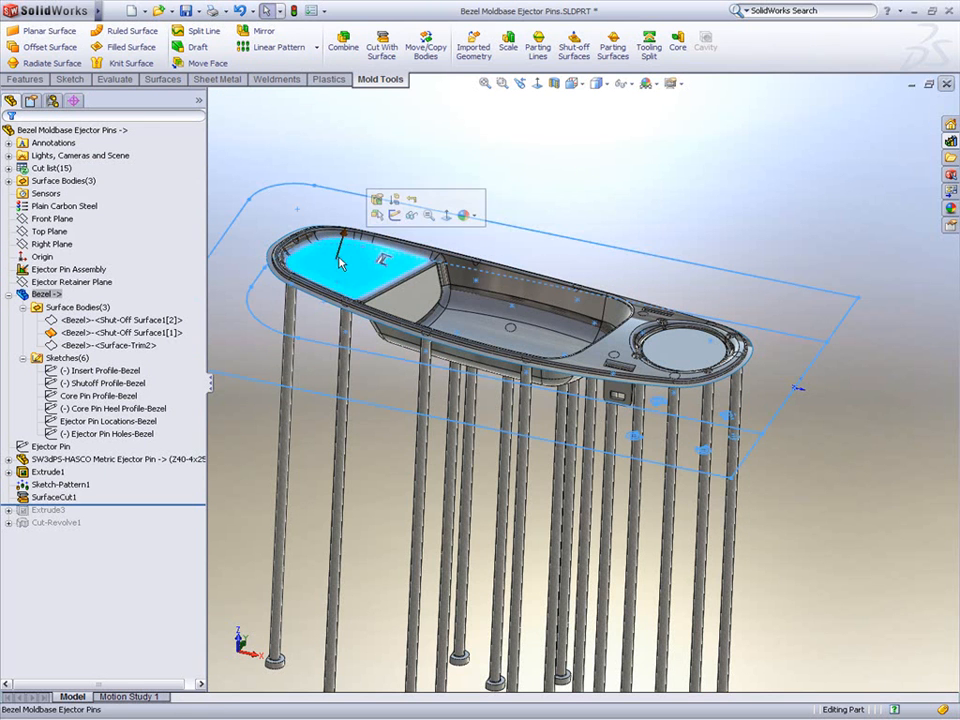
left_click(408, 222)
mouse_move(408, 220)
middle_mouse_down()
mouse_move(401, 204)
mouse_move(396, 212)
middle_mouse_up()
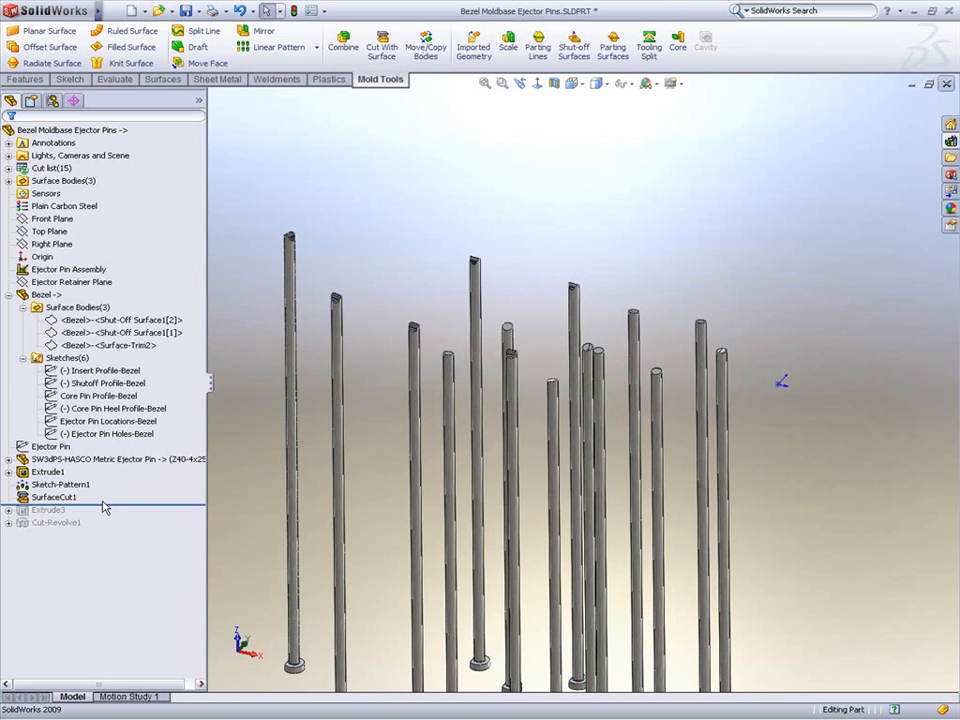
left_click_drag(112, 503, 112, 531)
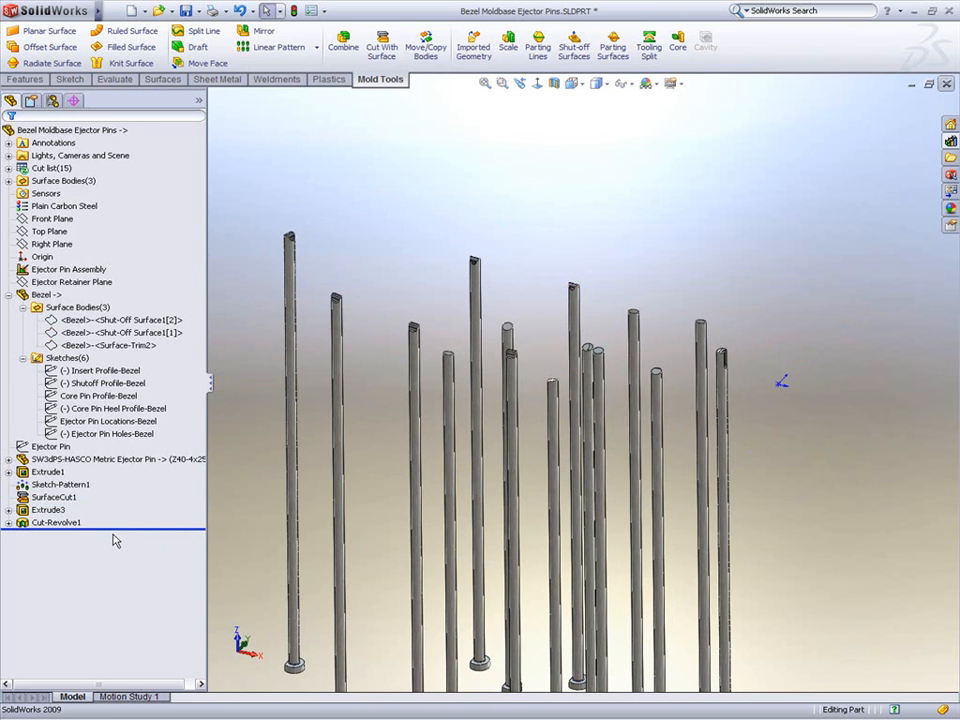
Step: Mirror all SurfaceCut1 ejector pin bodies and the original HASCO ejector pin body about the Right Plane
left_click(51, 244)
left_click(250, 31)
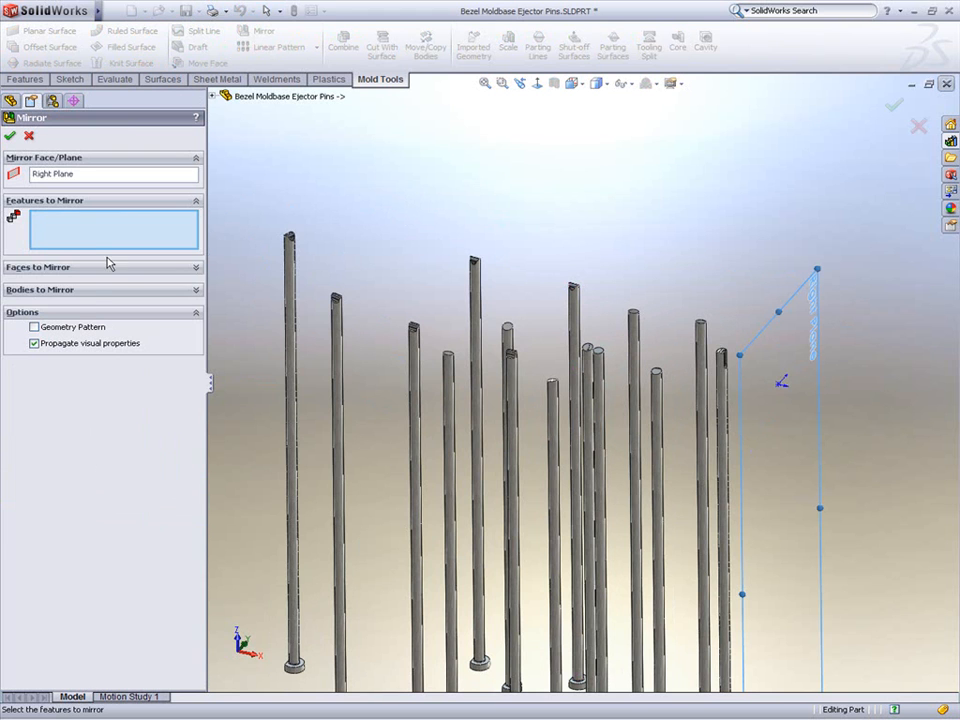
left_click(92, 290)
left_click(214, 97)
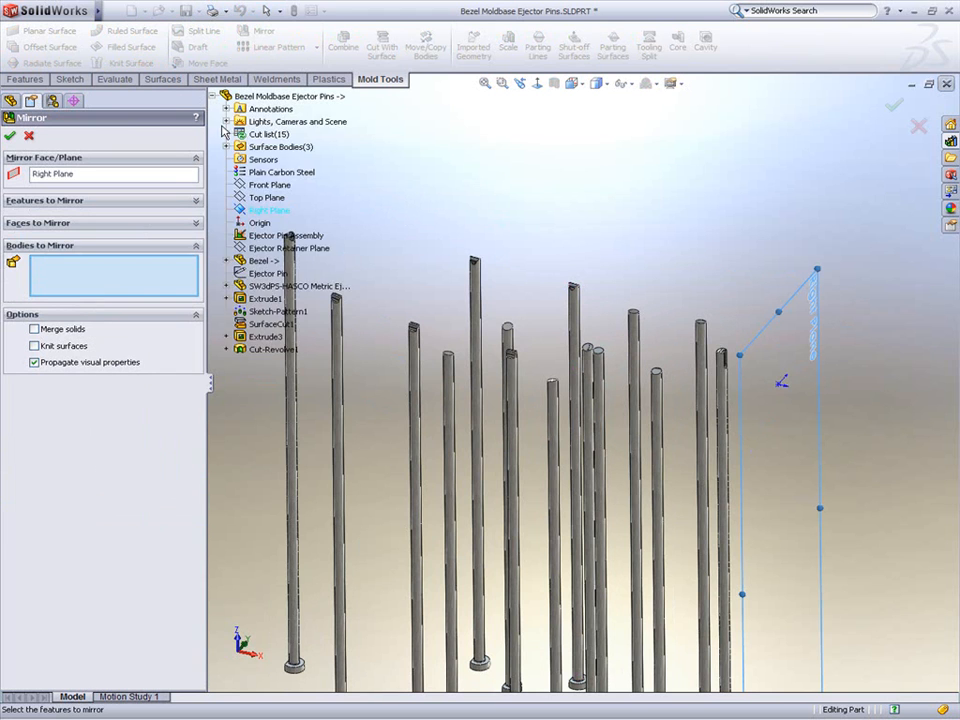
left_click(227, 134)
left_click(285, 160)
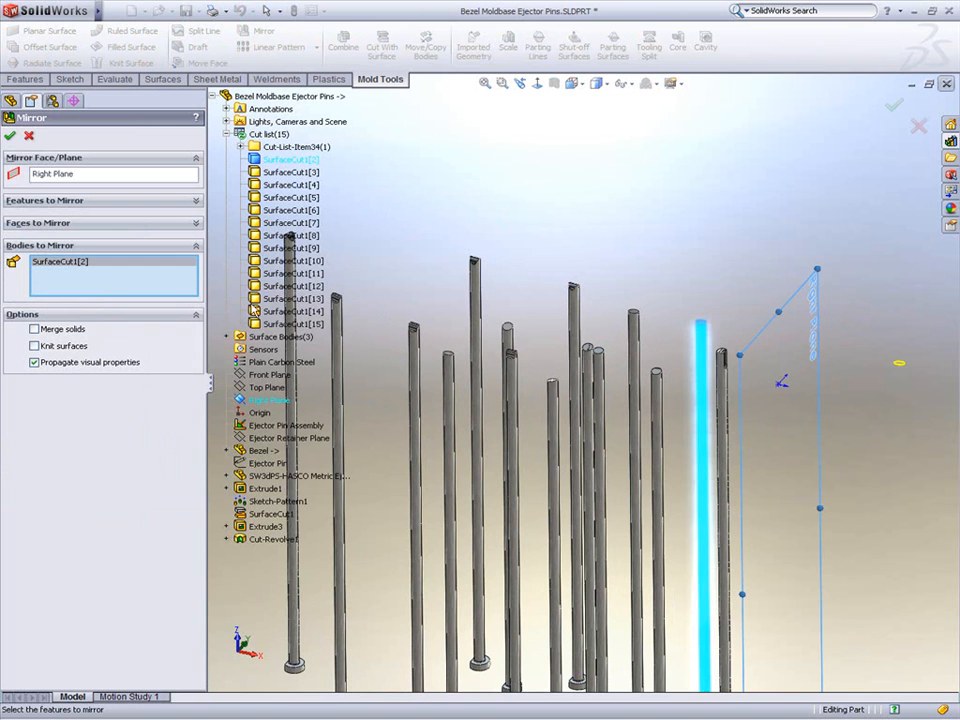
left_click(255, 326, "shift")
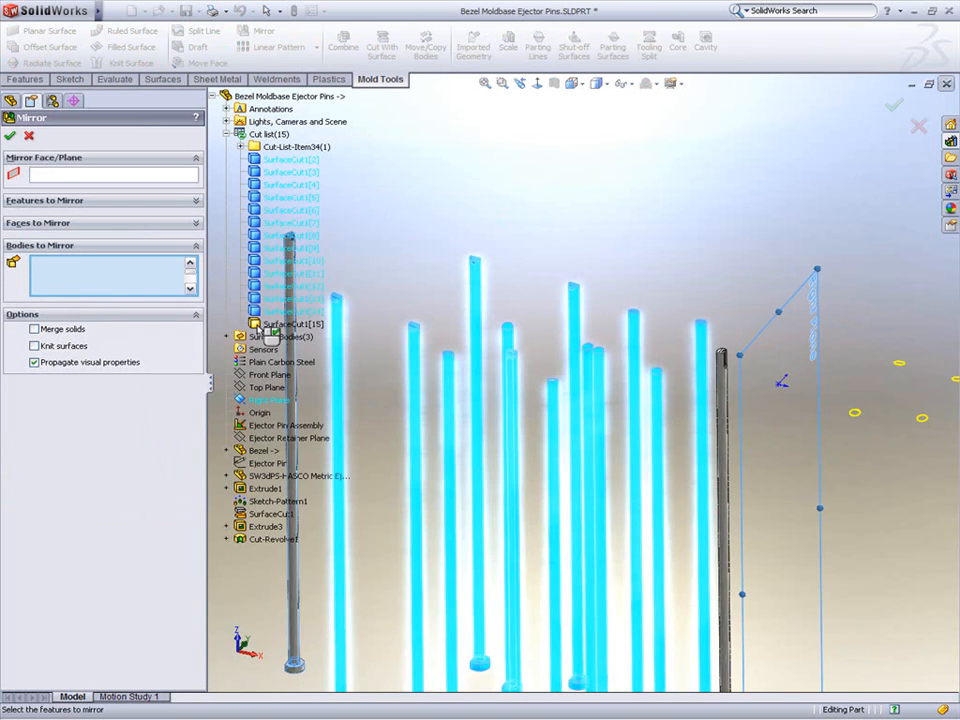
left_click(240, 147)
left_click(278, 160)
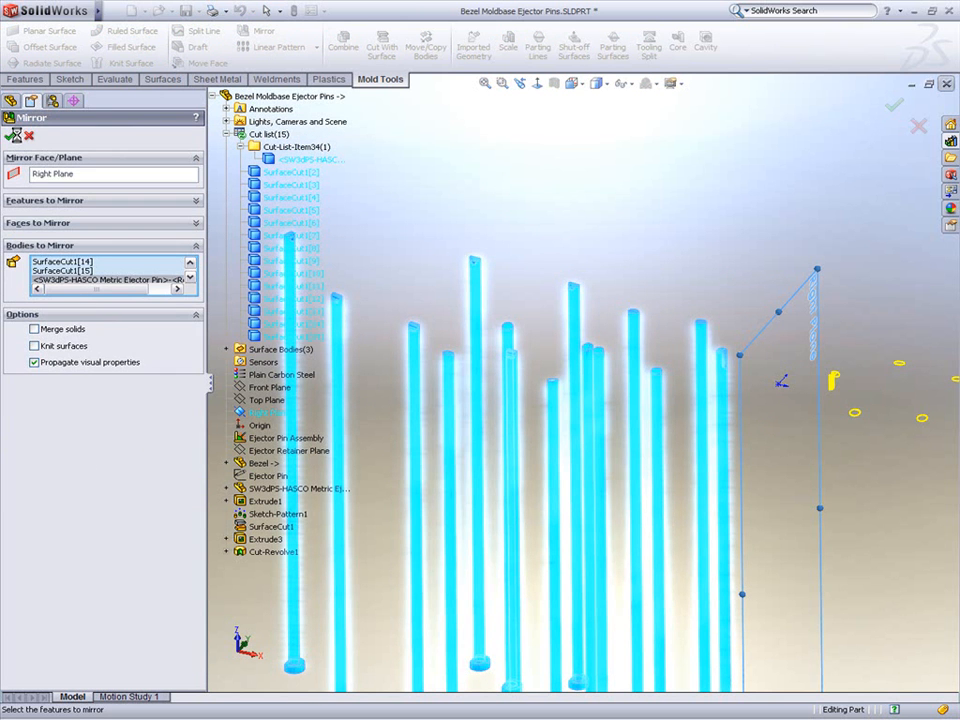
left_click(13, 135)
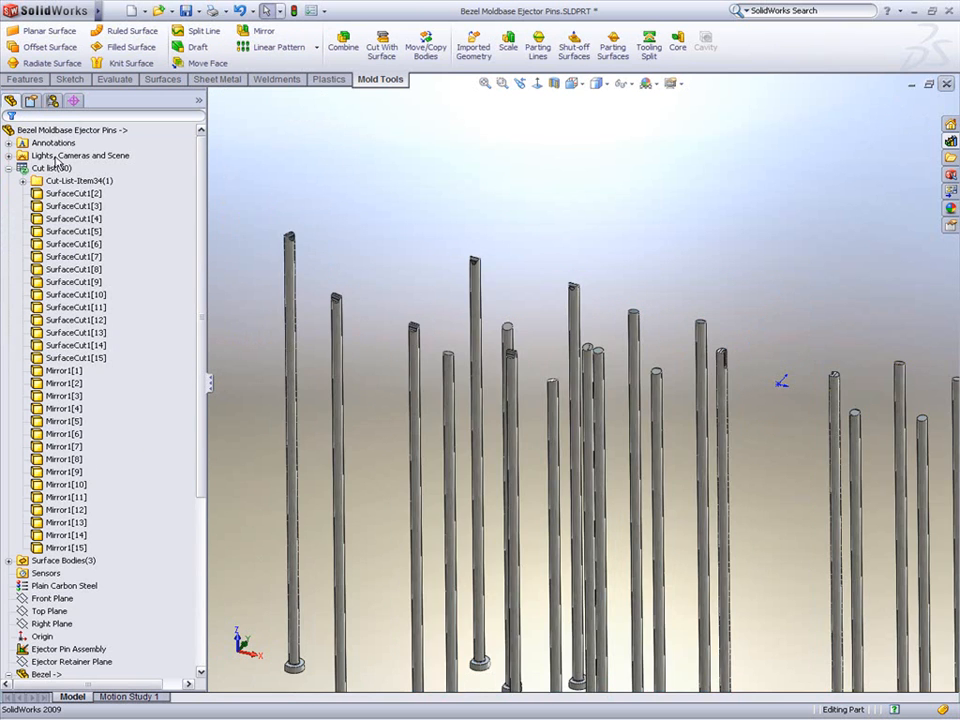
Step: Update the cut list and close the Bezel Moldbase Ejector Pins part
right_click(45, 167)
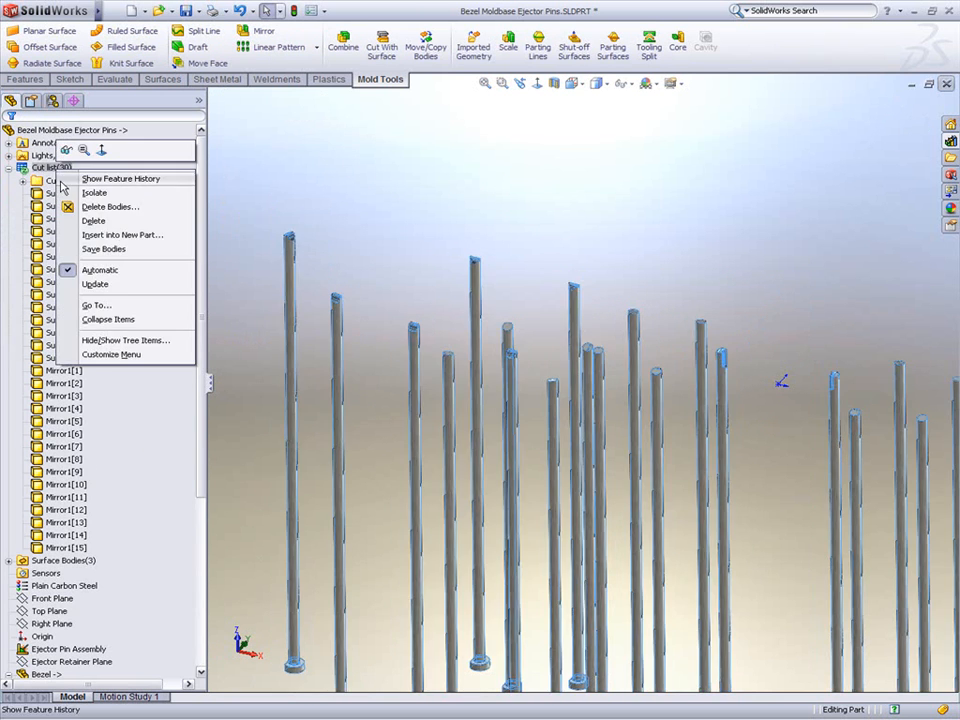
left_click(232, 275)
scroll(232, 275, "up", 3)
middle_click_drag(335, 248, 289, 185, "ctrl")
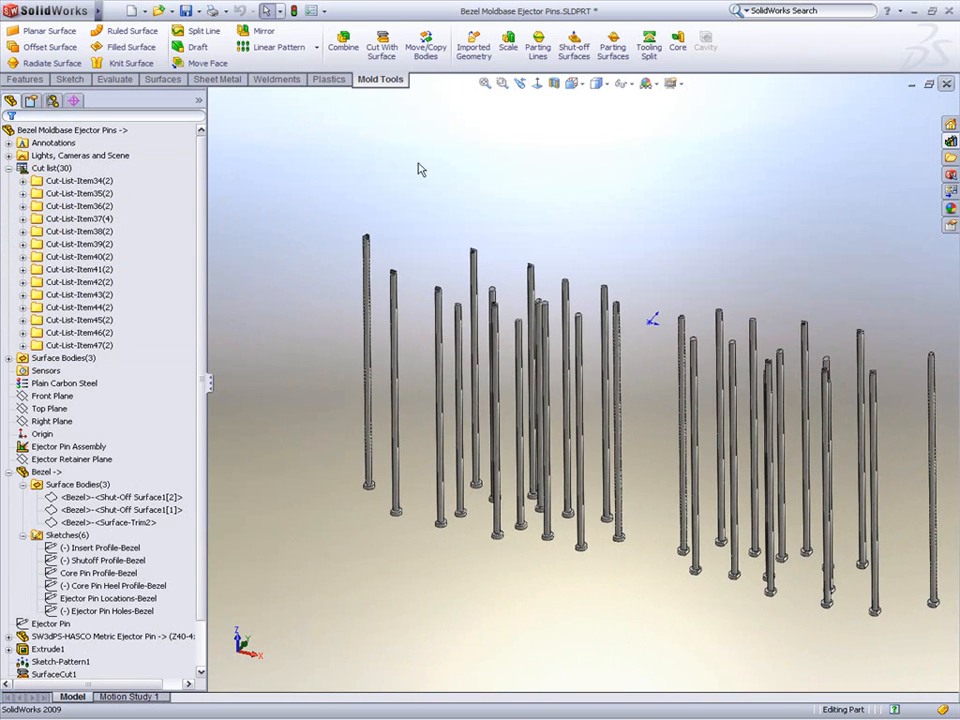
left_click(947, 85)
Step: Examine the mirrored ejector pins in place within the Bezel Moldbase assembly
left_click(478, 392)
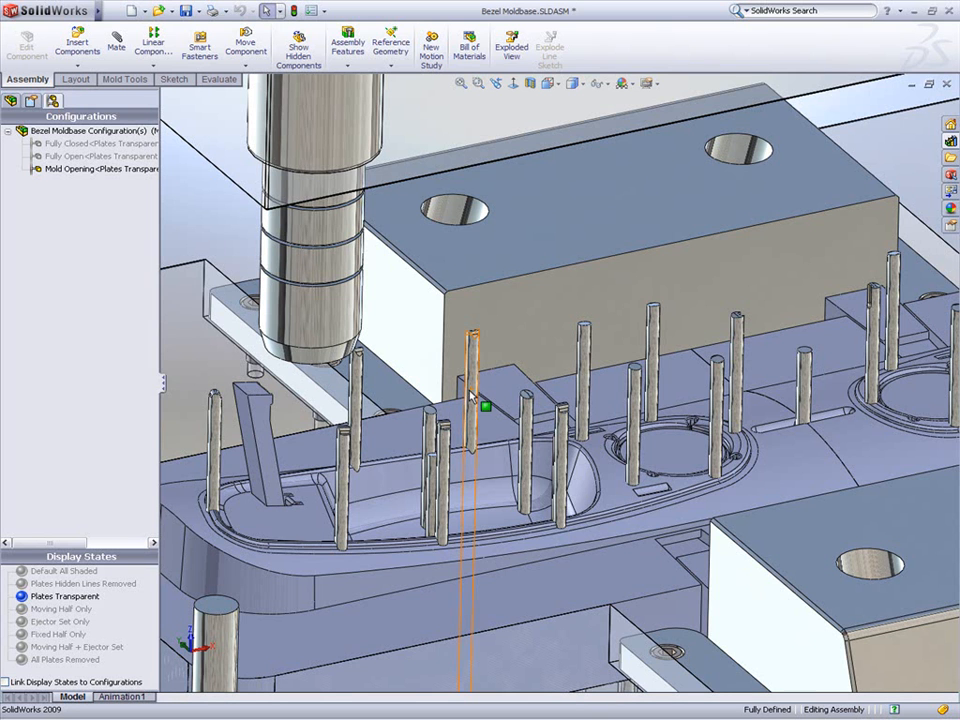
mouse_move(472, 388)
left_mouse_down()
mouse_move(481, 473)
mouse_move(472, 502)
mouse_move(482, 404)
left_mouse_up()
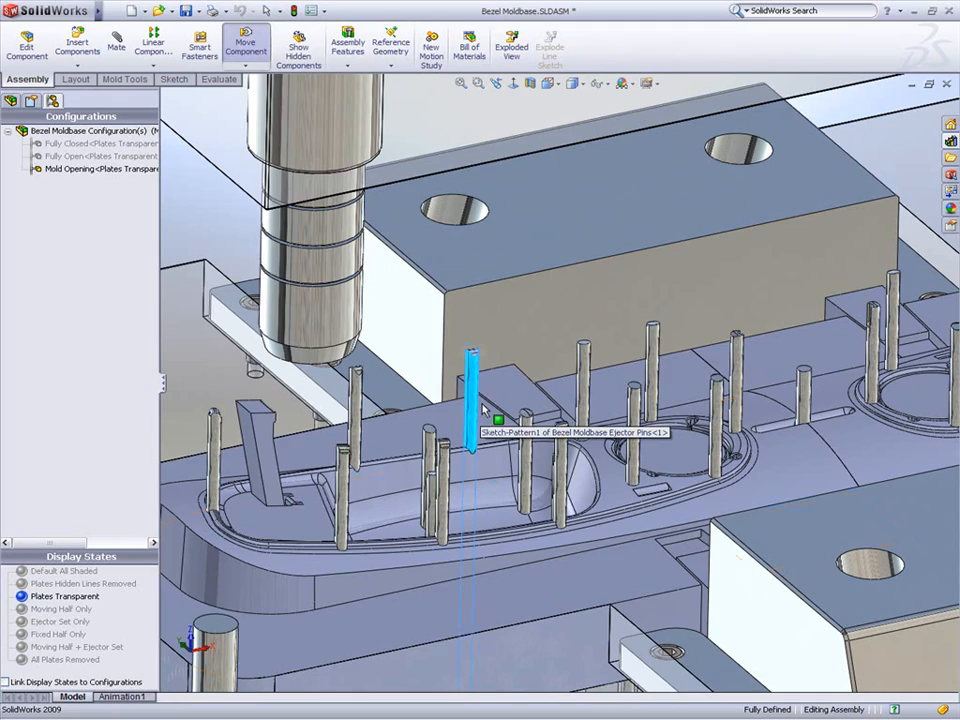
scroll(482, 405, "up", 3)
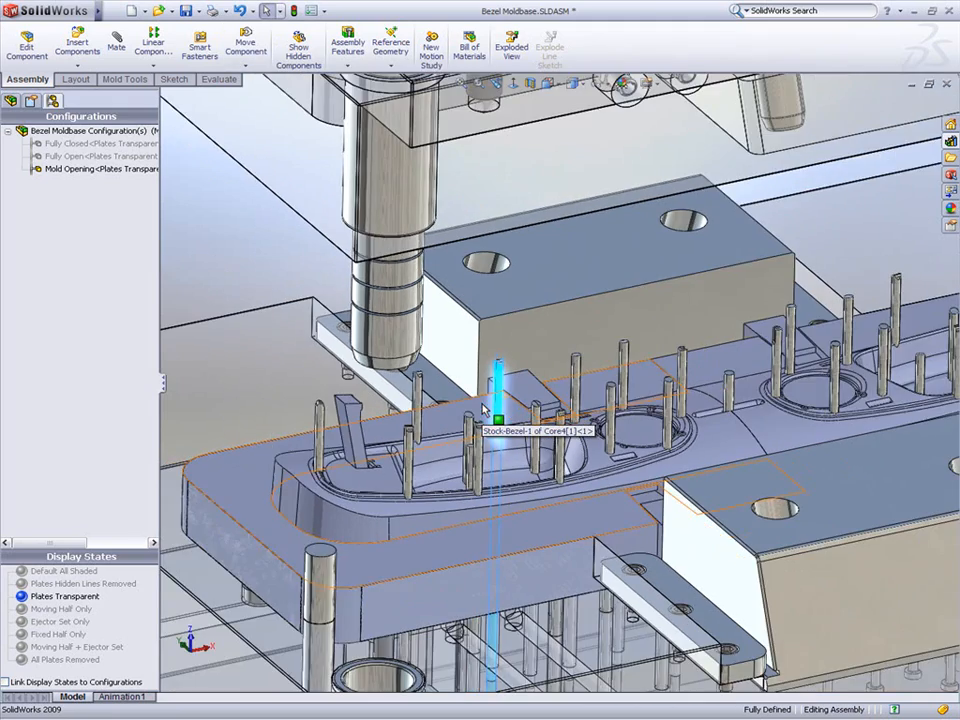
scroll(484, 405, "up", 5)
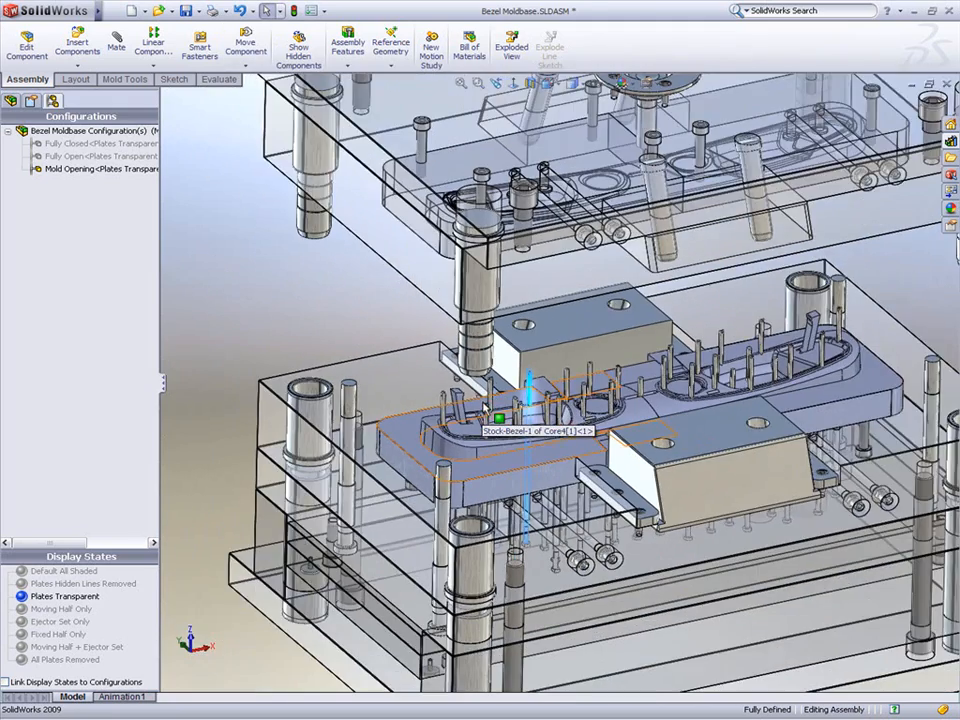
middle_click_drag(485, 384, 435, 432, "ctrl")
Step: Display only the Bezel Moldbase Fixed Half and zoom in on its cavity insert
left_click(10, 100)
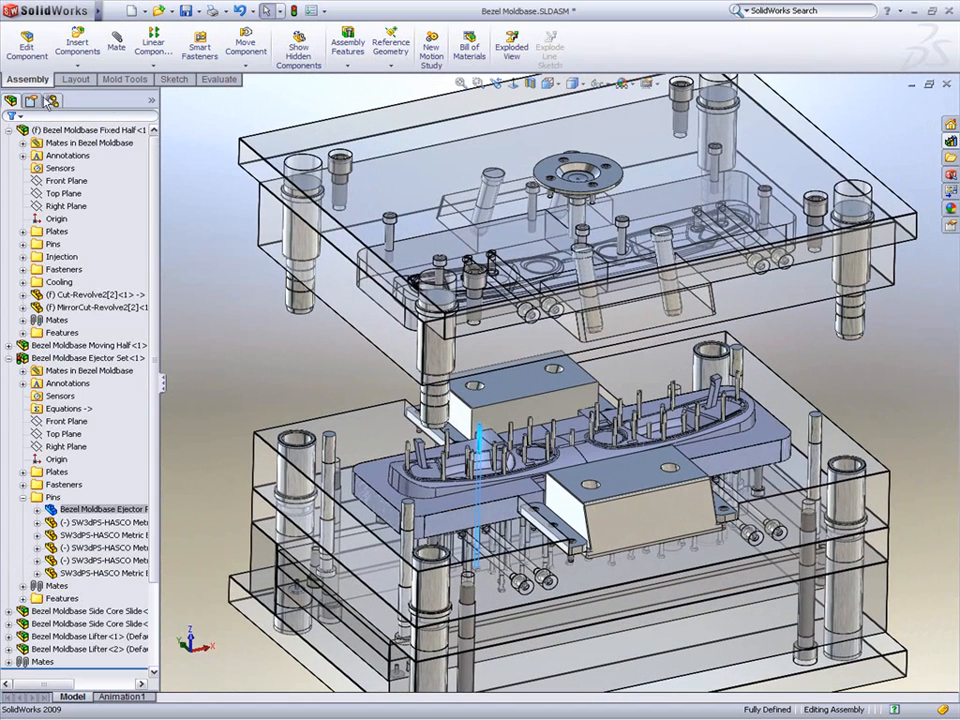
right_click(153, 104)
left_click(193, 181)
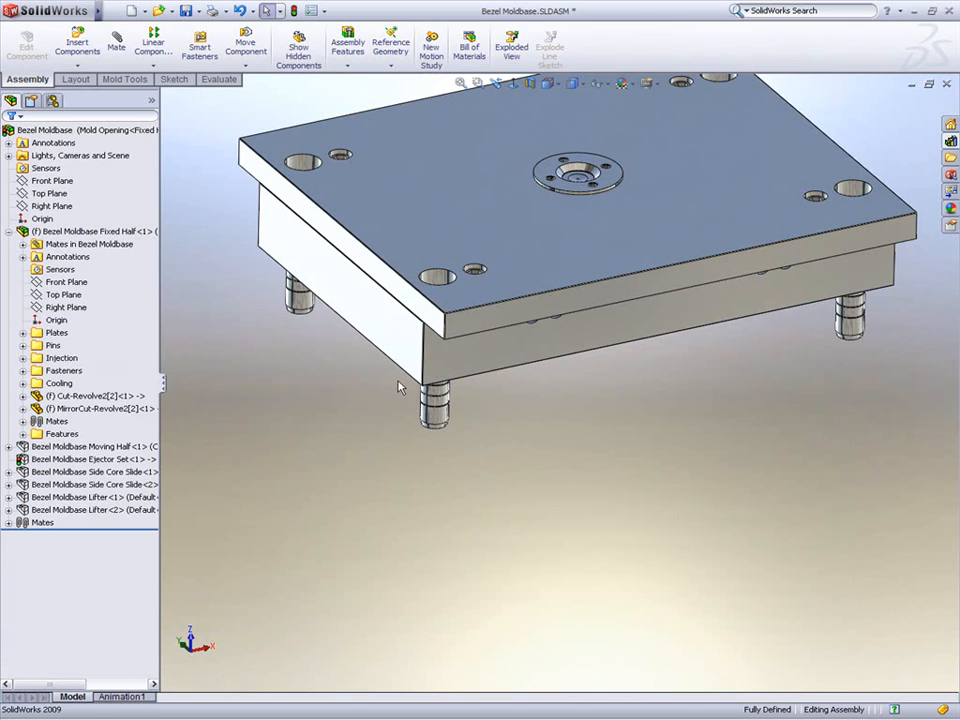
middle_click_drag(362, 452, 364, 208)
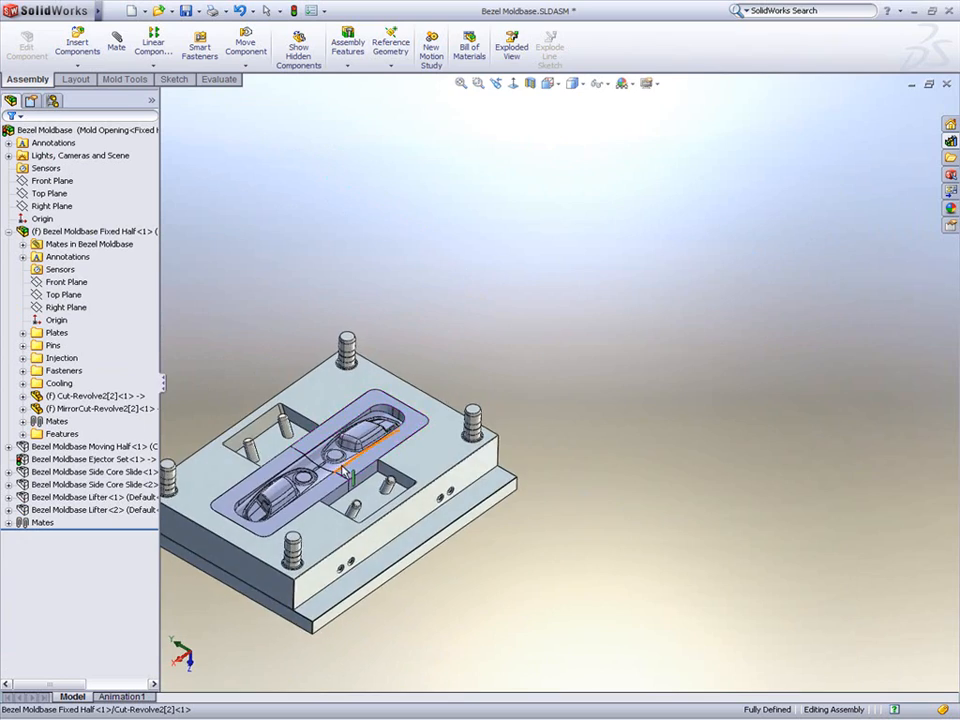
scroll(352, 468, "down", 5)
scroll(348, 465, "down", 2)
middle_click(470, 356)
middle_click_drag(470, 356, 455, 328)
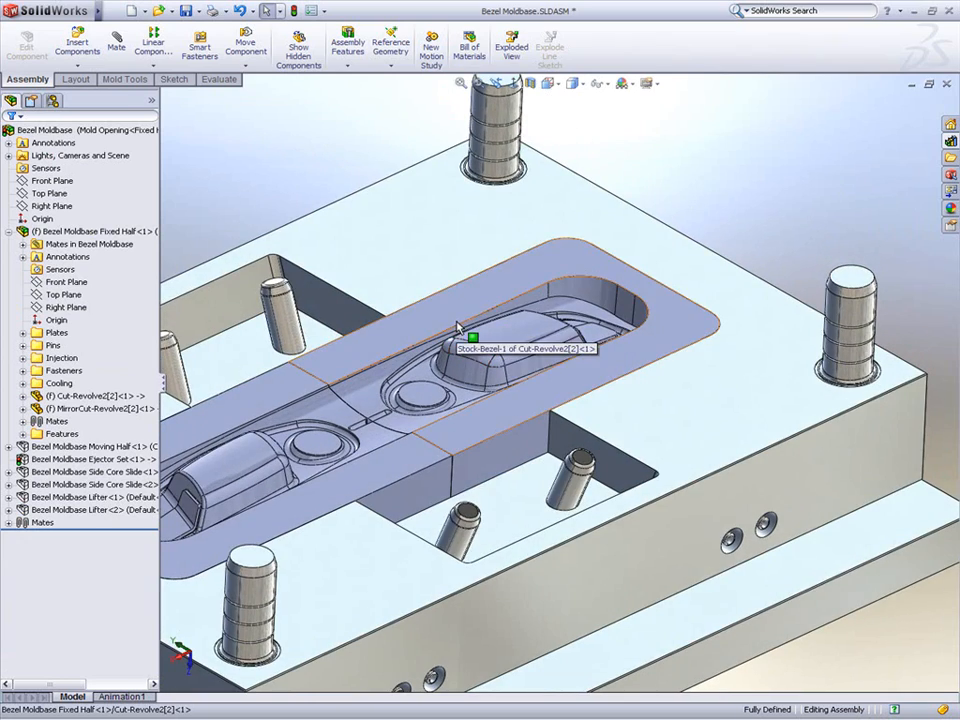
Step: Edit the Cut-Revolve2[2] insert in context and switch the display style to wireframe
left_click(456, 326)
left_click(513, 244)
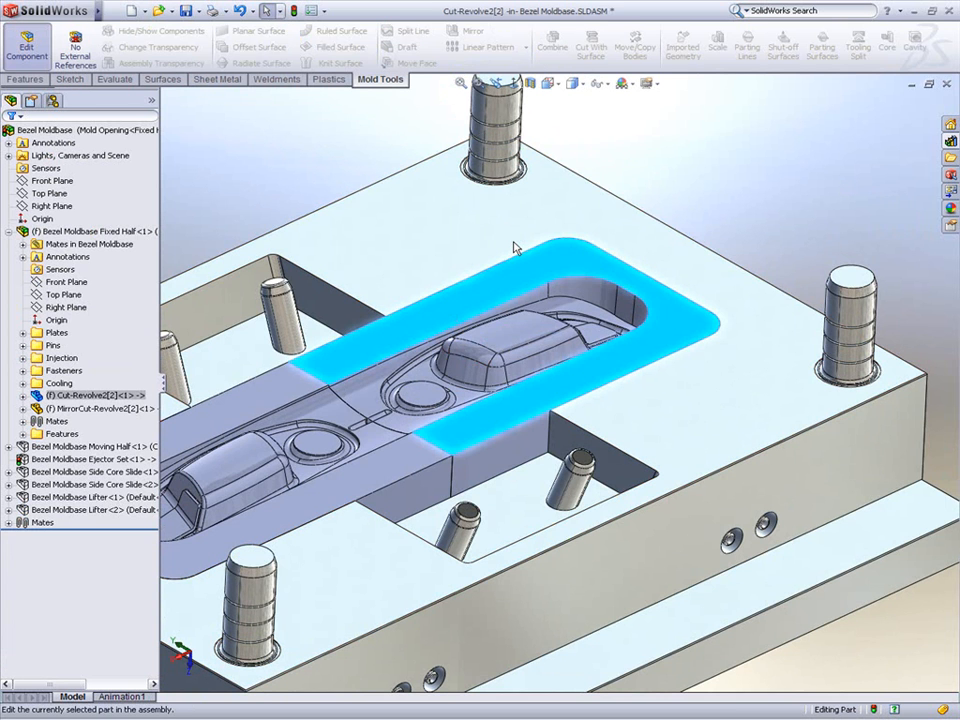
left_click(574, 84)
left_click(574, 171)
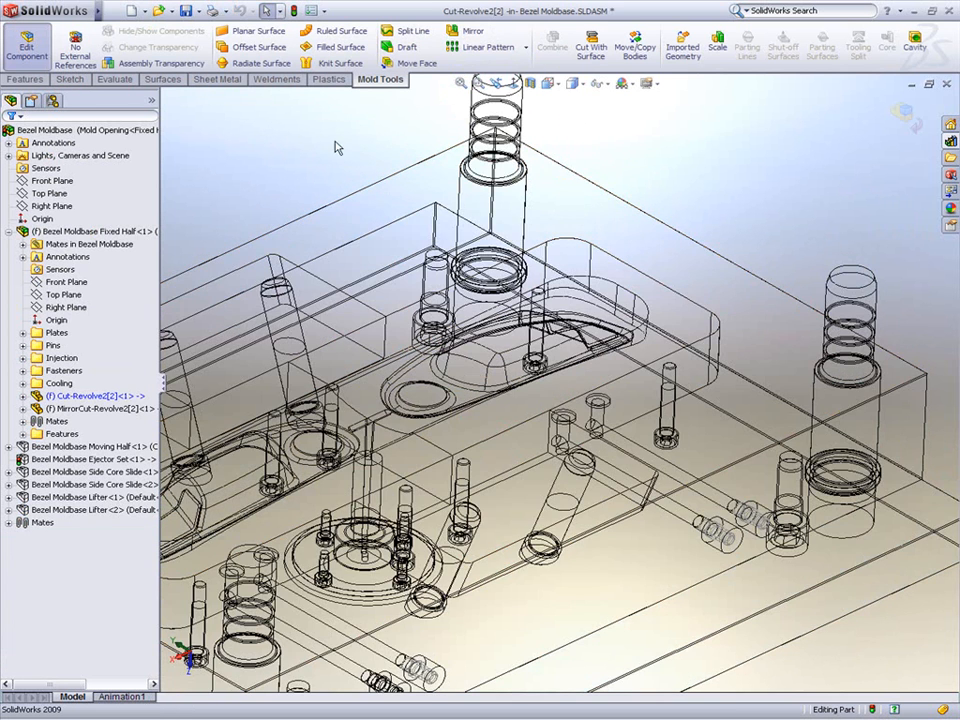
Step: Start a 3D sketch and draw two vertical lines along Z from two pin centres, about 32 mm and 30 mm long
left_click(70, 79)
left_click(797, 47)
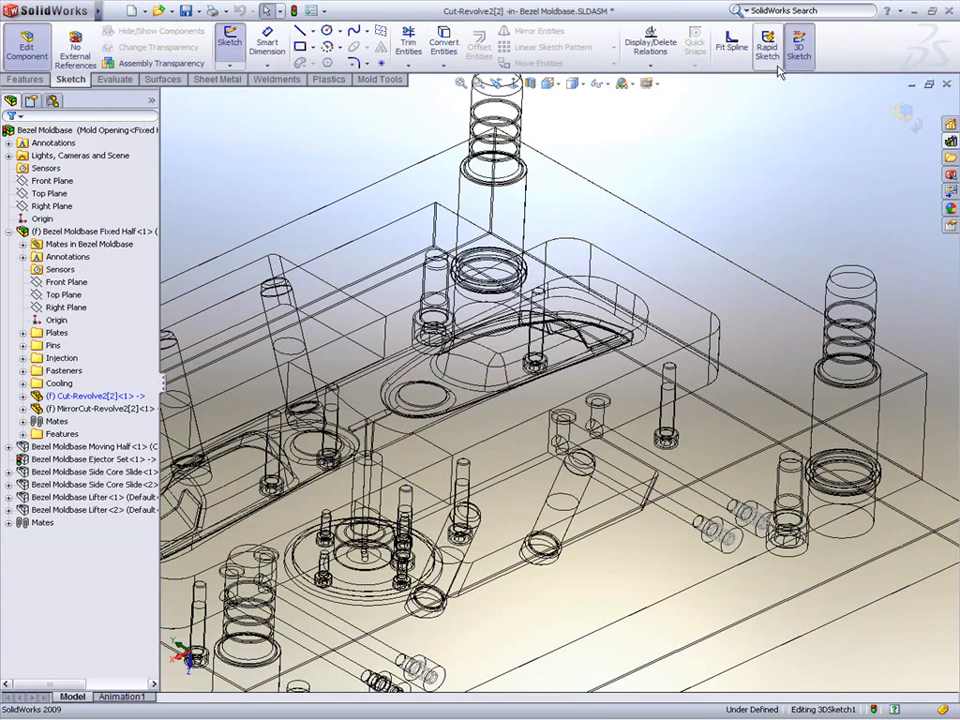
scroll(597, 410, "down", 5)
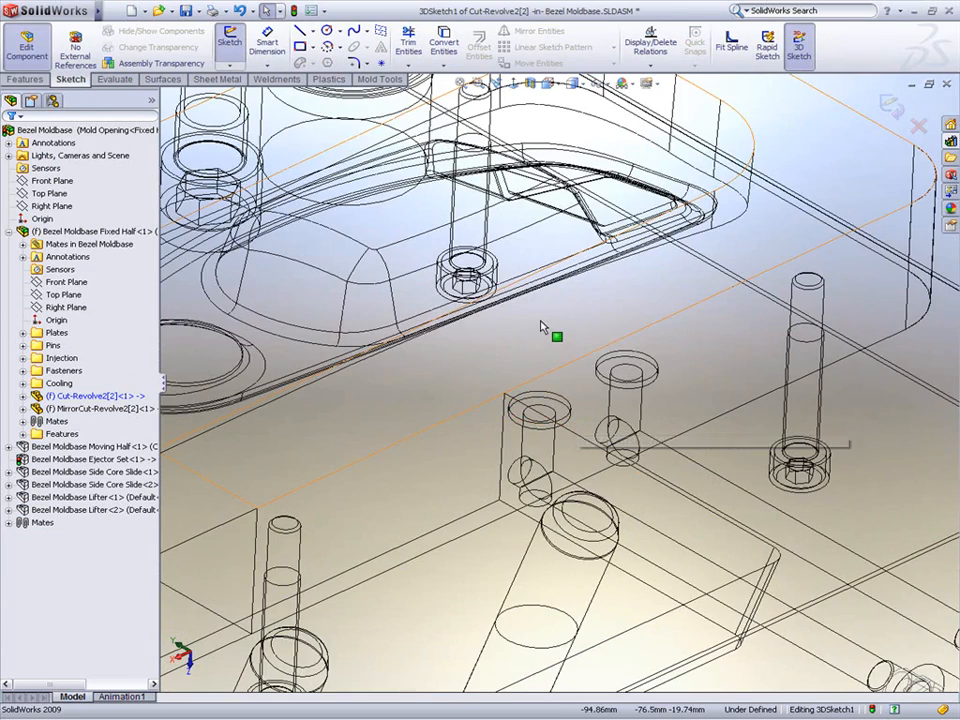
key("s")
left_click(549, 346)
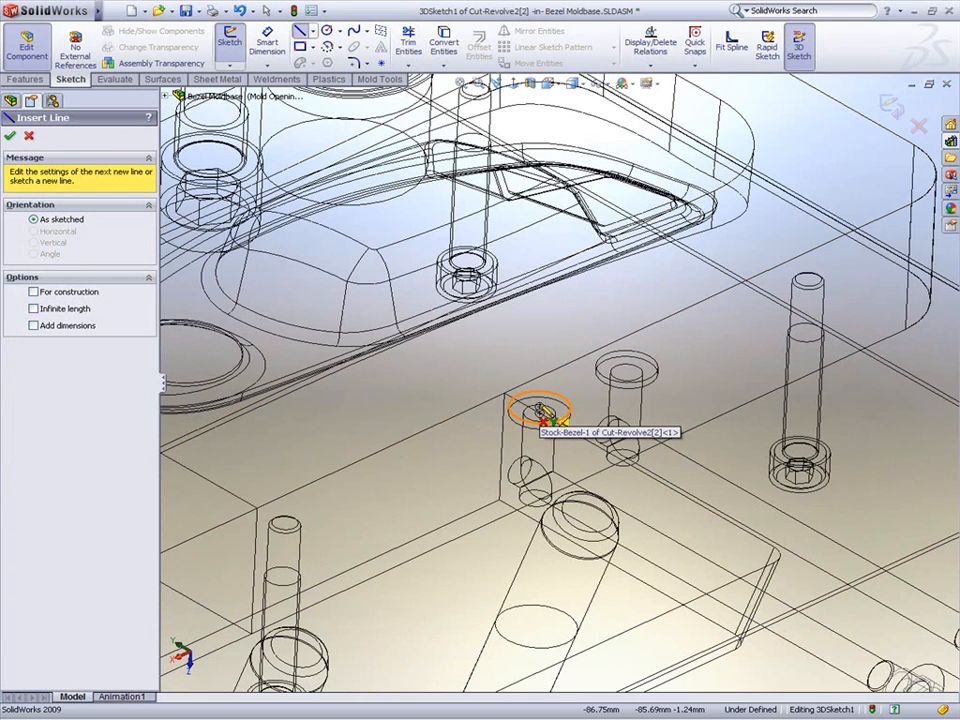
left_click(548, 400)
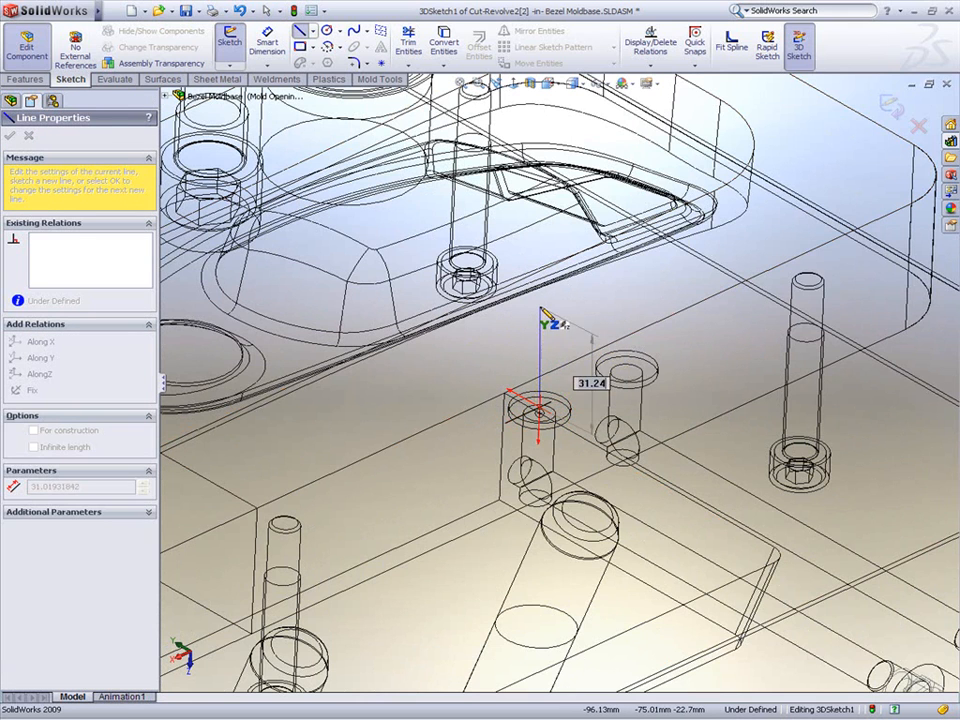
left_click(544, 308)
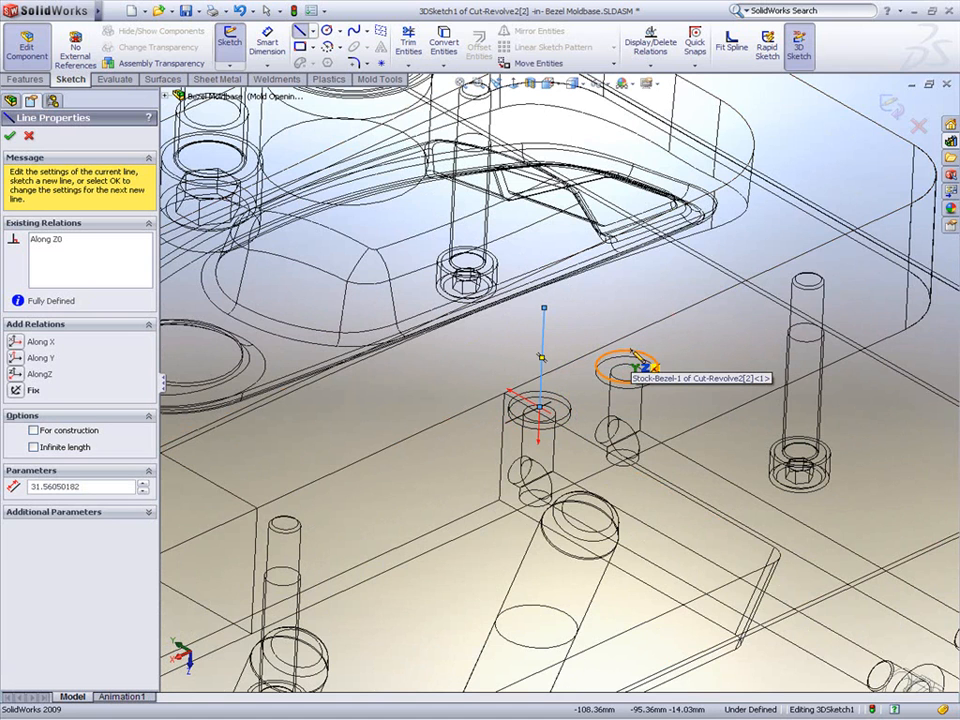
left_click(627, 369)
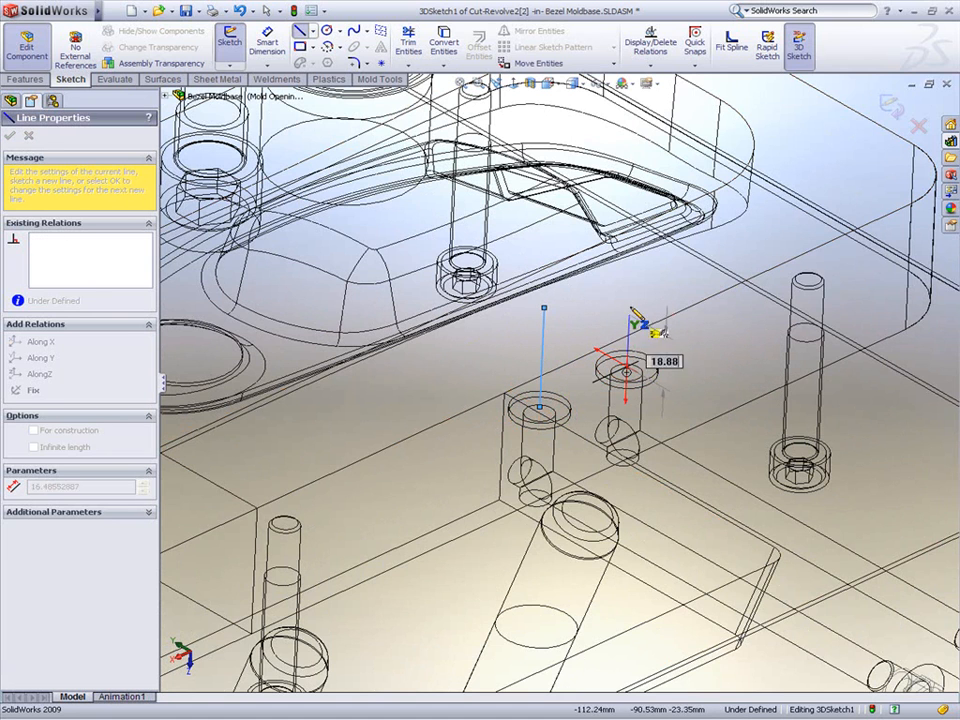
left_click(631, 274)
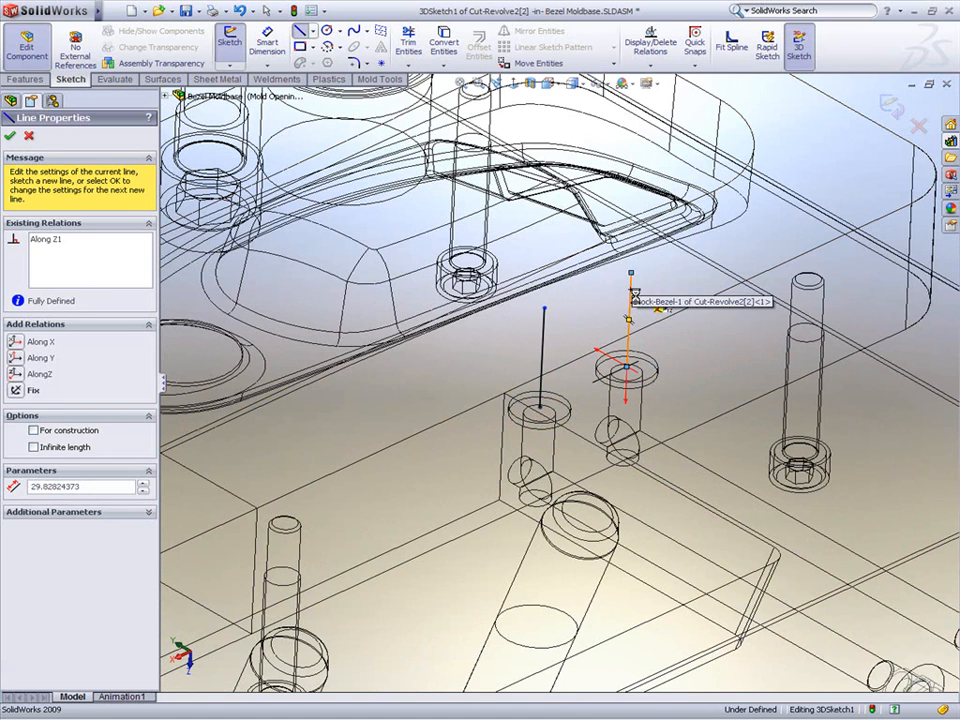
key("Escape")
Step: Add an Equal relation between the two vertical sketch lines
left_click(545, 352)
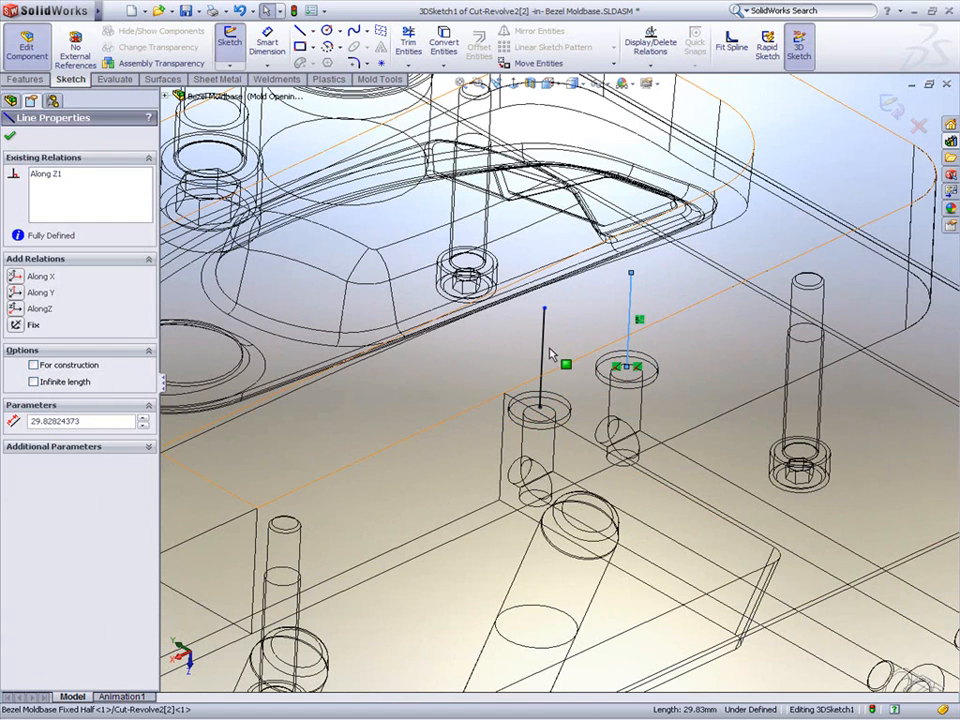
left_click(630, 320, "ctrl")
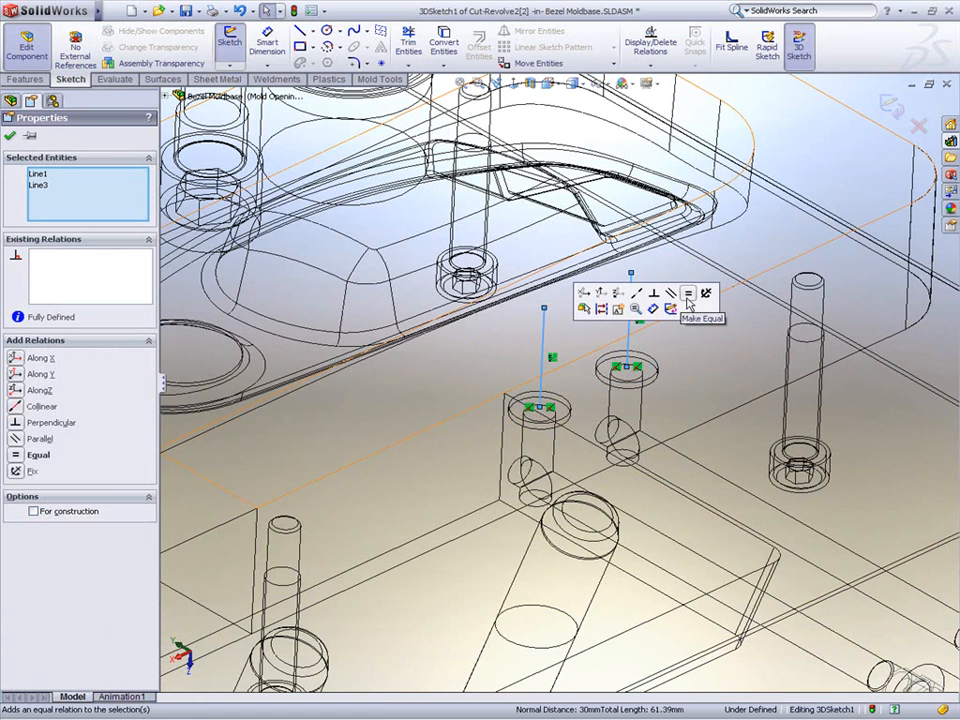
left_click(686, 306)
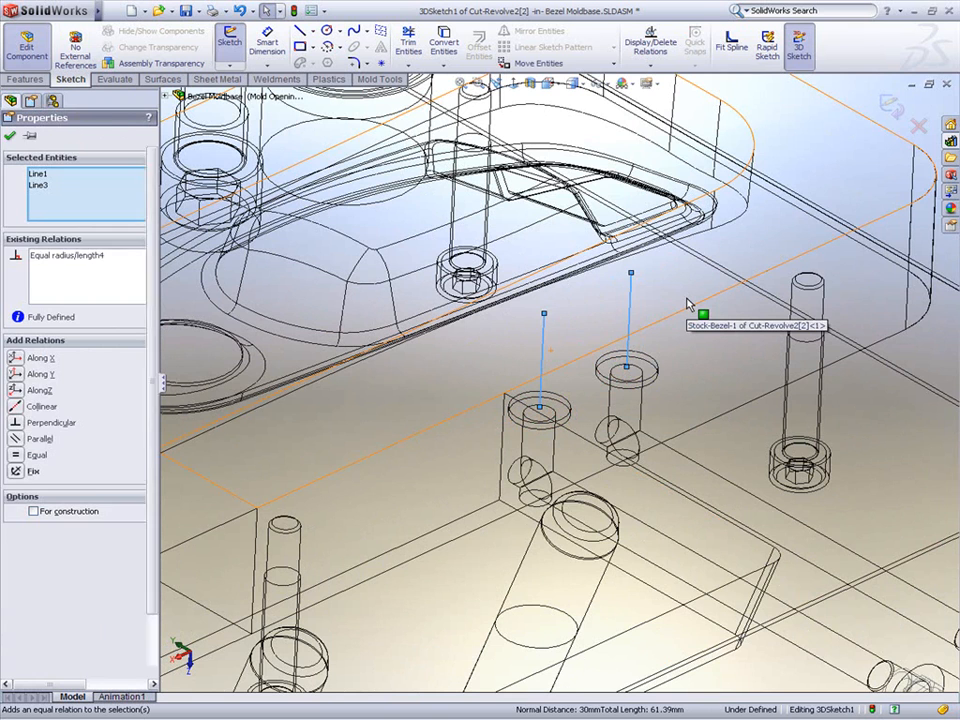
key("Escape")
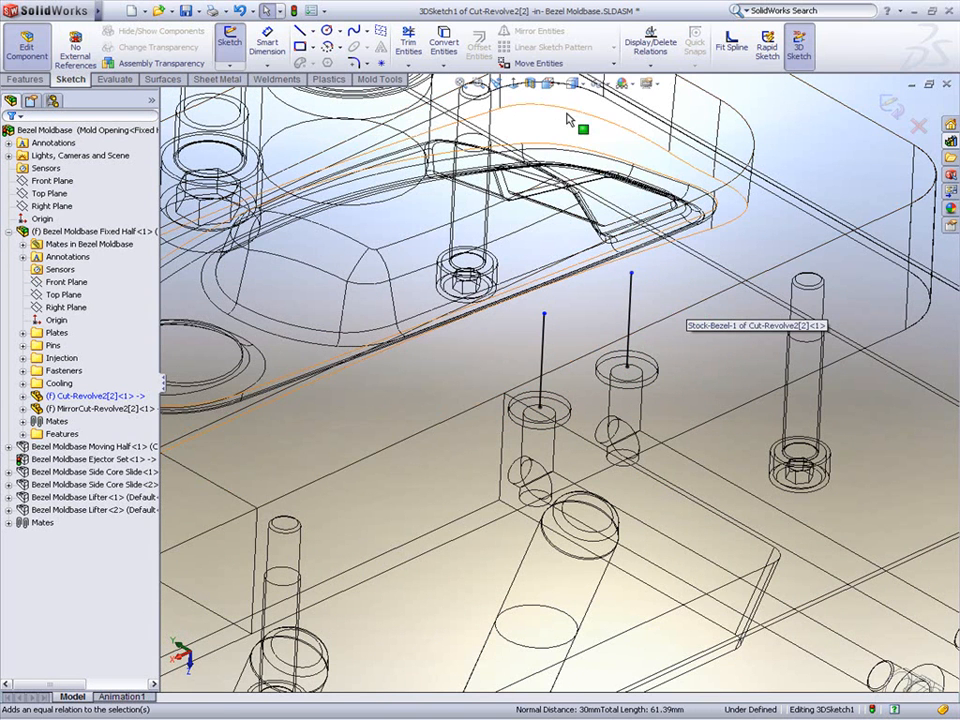
Step: Split the view into Top and Front viewports and drag the top endpoint of a pin line in the Top view
left_click(548, 83)
left_click(567, 171)
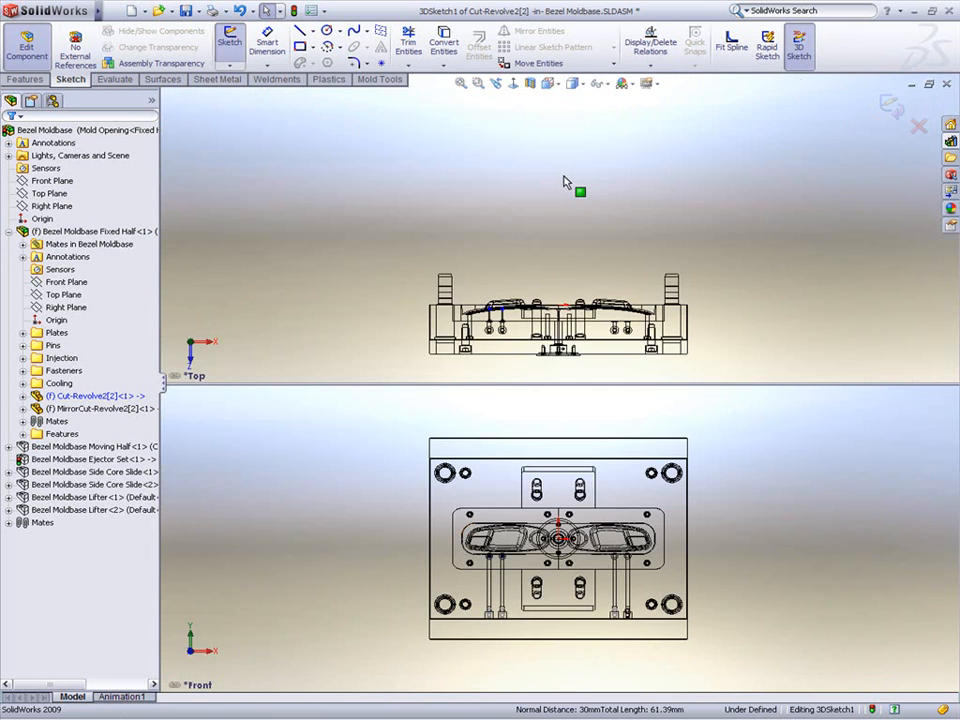
left_click_drag(536, 384, 541, 267)
scroll(540, 467, "down", 3)
scroll(540, 467, "down", 5)
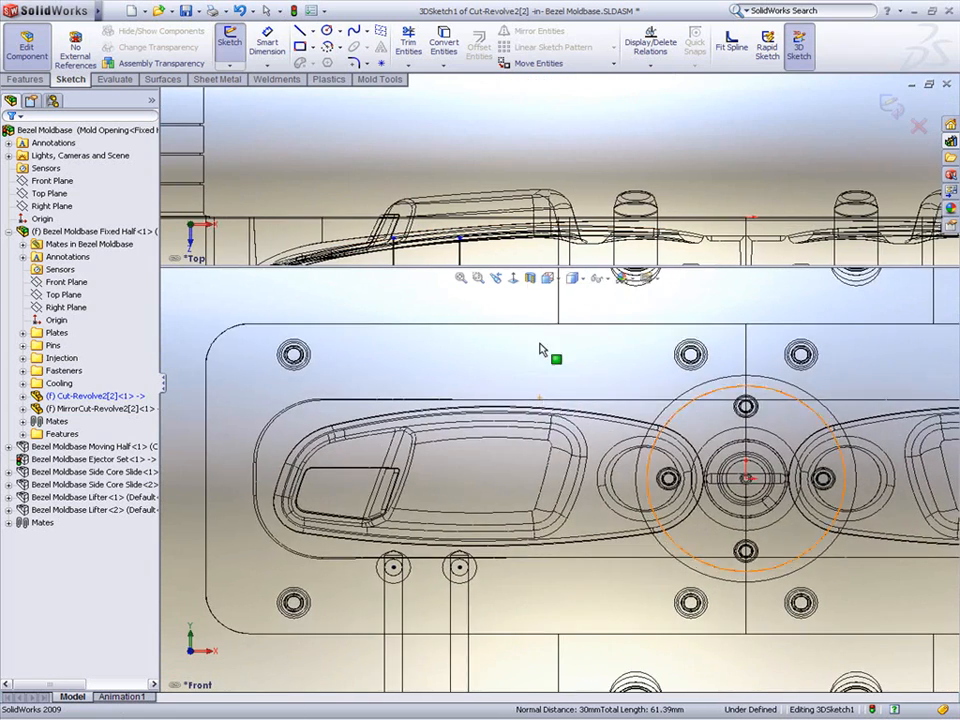
middle_click_drag(516, 212, 514, 142, "ctrl")
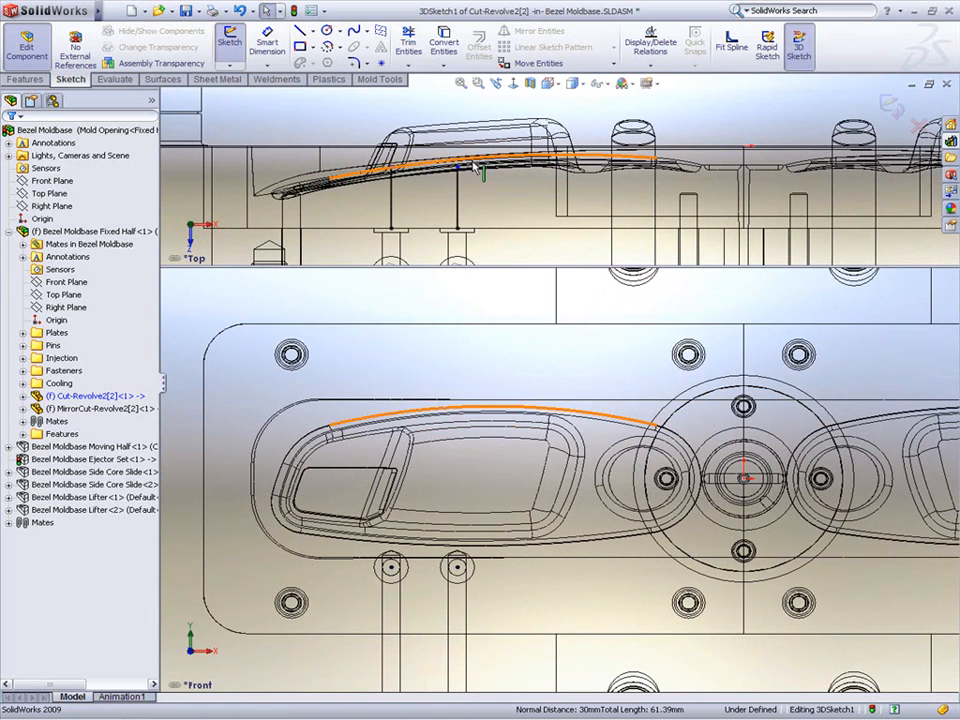
mouse_move(458, 169)
left_mouse_down()
mouse_move(461, 210)
mouse_move(469, 199)
left_mouse_up()
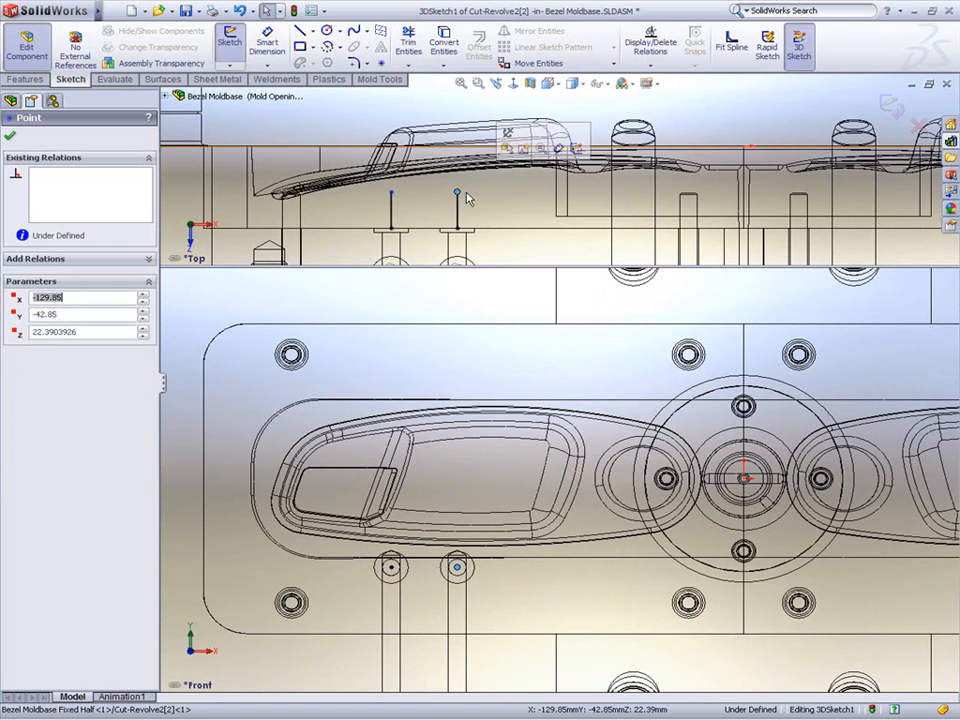
Step: Draw a line about 130 mm along Y from one pin centre and a line about 149 mm along X from the other pin centre
key("s")
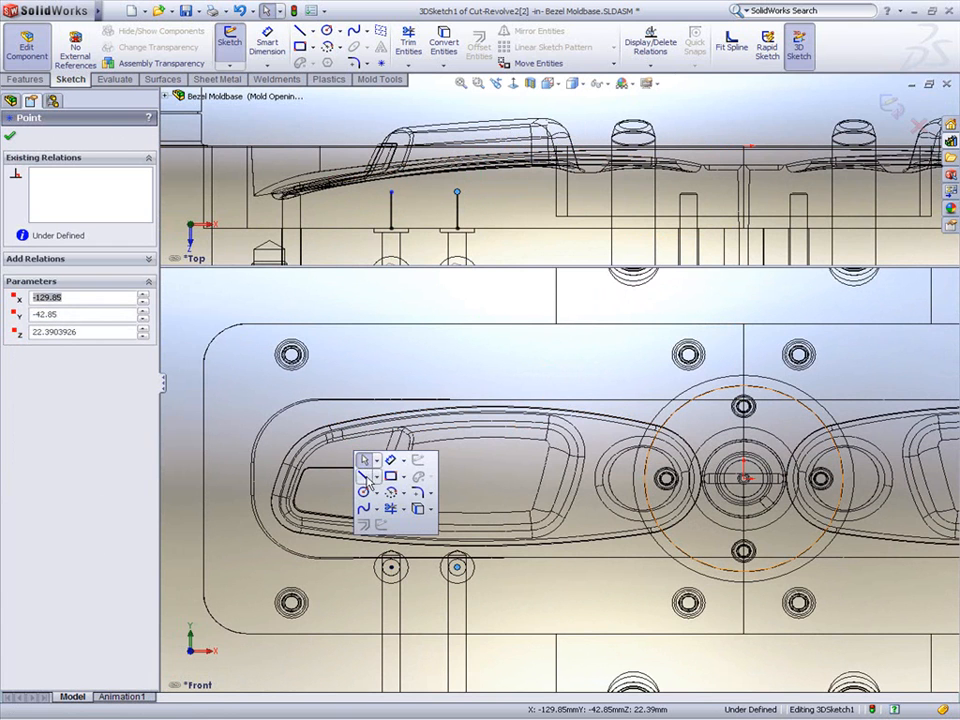
left_click(363, 476)
left_click(391, 567)
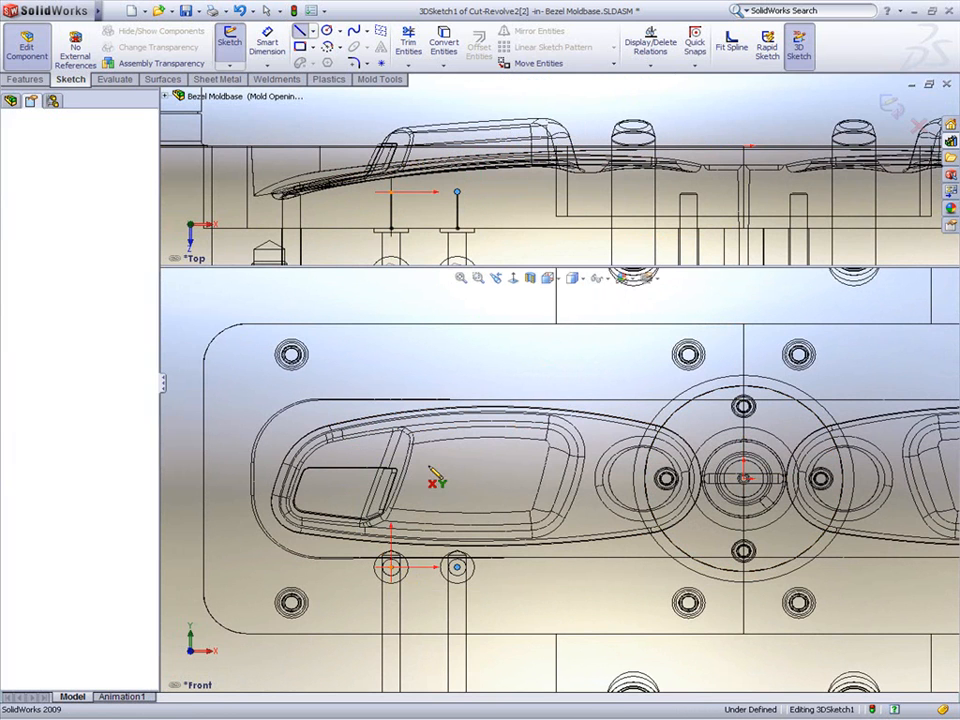
double_click(391, 298)
left_click(457, 567)
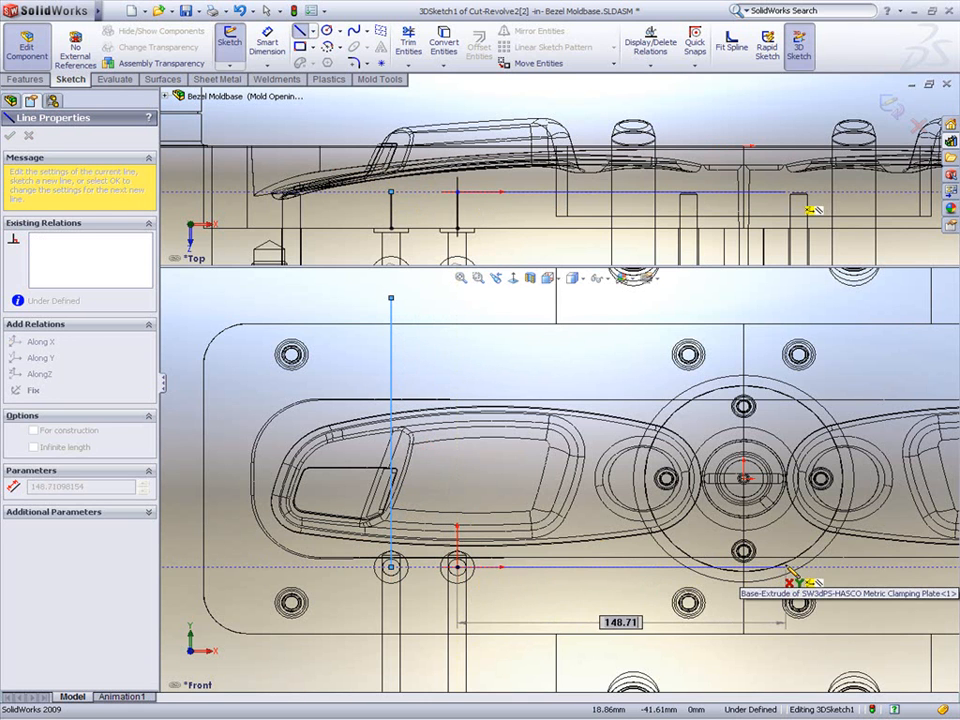
double_click(788, 568)
Step: Add a vertical line about 128 mm and a horizontal line about 167 mm to the waterline path, then exit the sketch and component edit
left_click(638, 567)
double_click(638, 302)
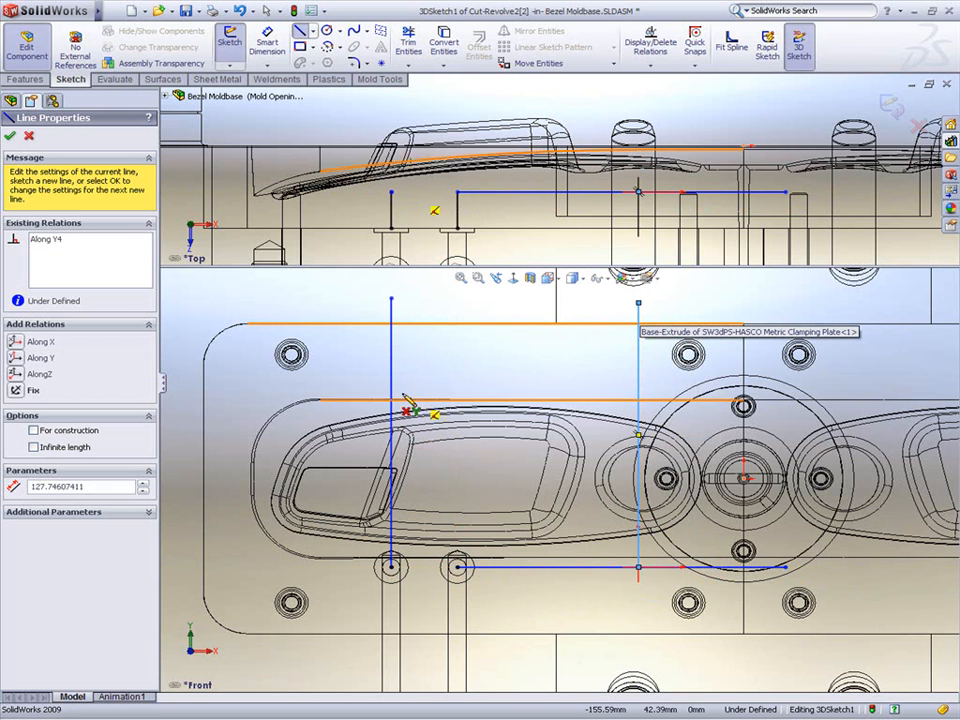
left_click(391, 388)
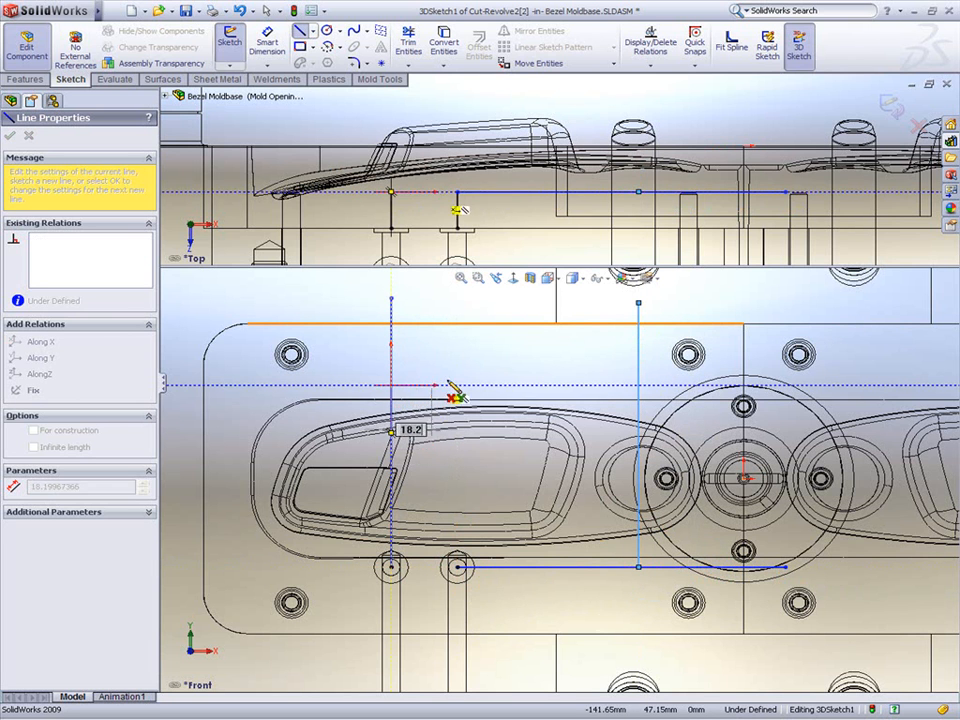
double_click(760, 384)
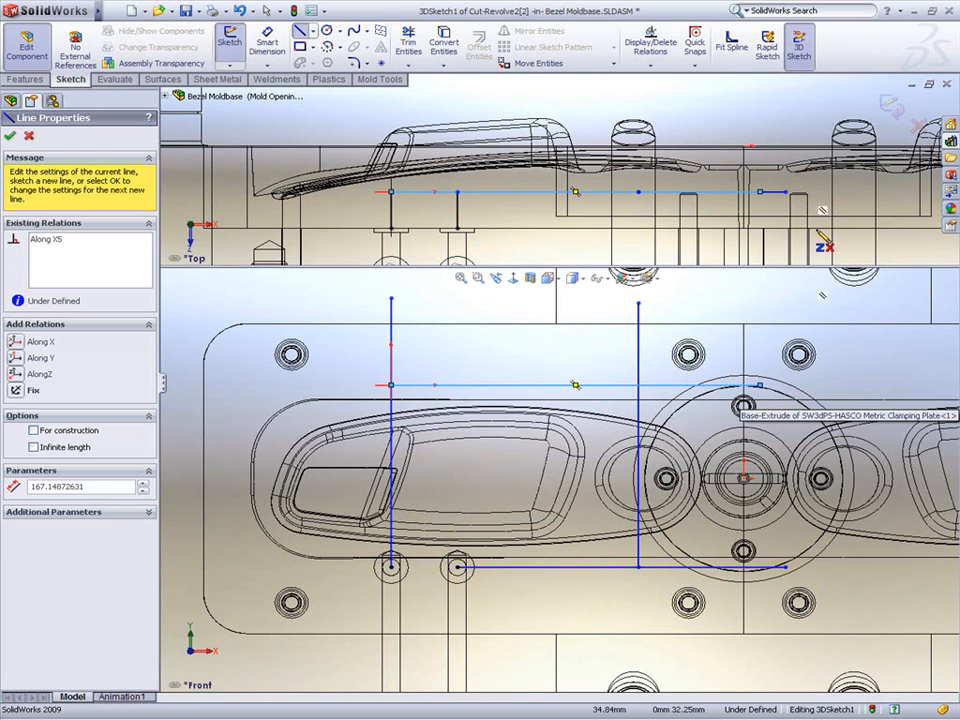
left_click(888, 102)
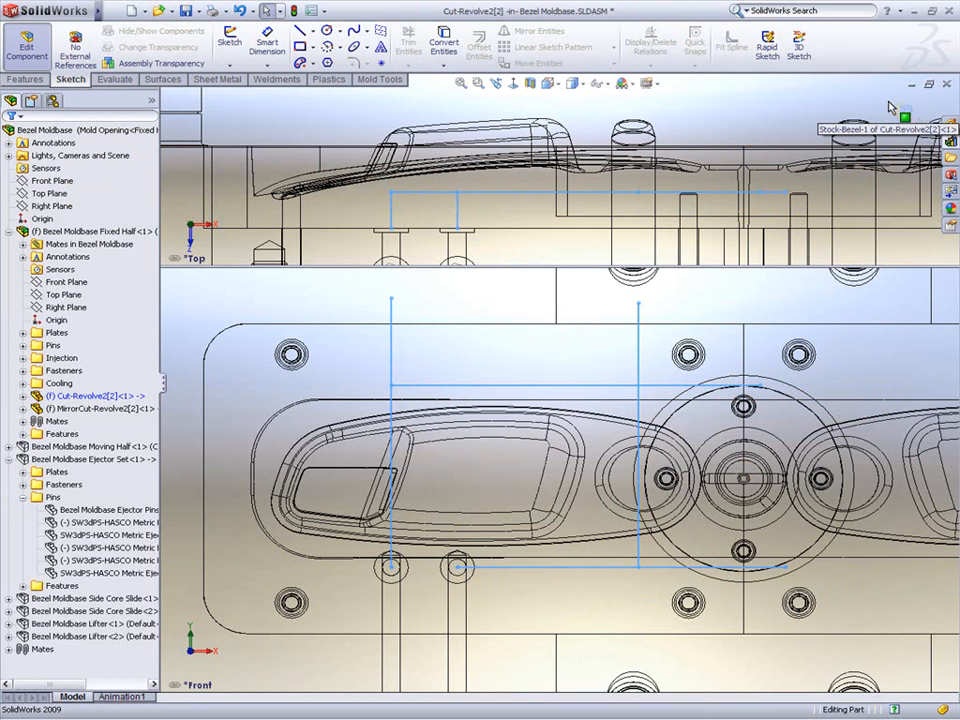
left_click(899, 112)
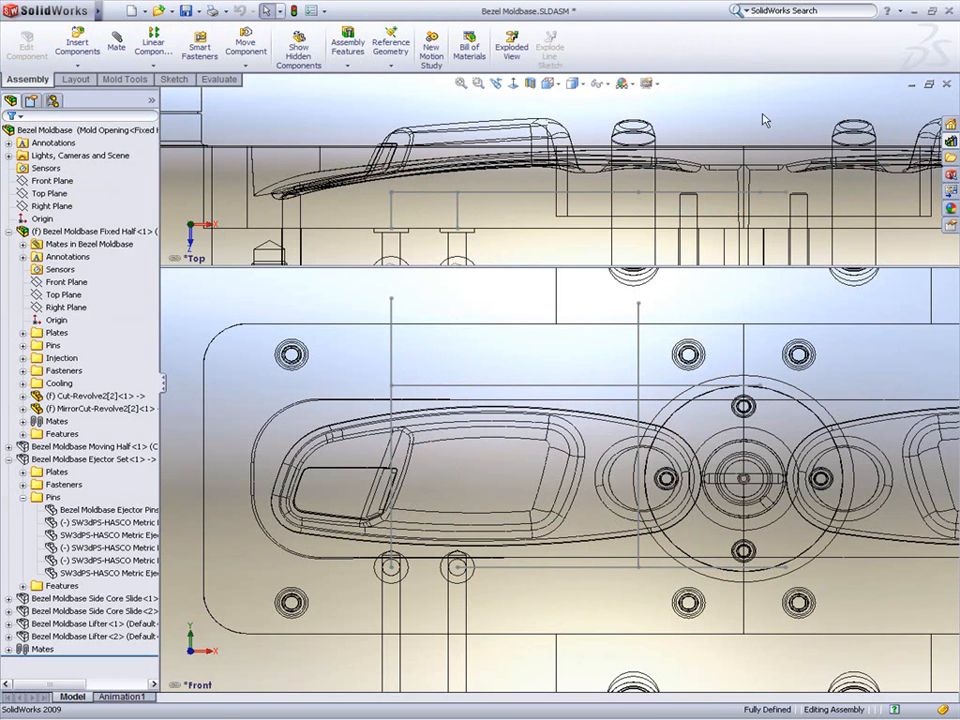
Step: Return to a single viewport and switch the display back to shaded
left_click(549, 84)
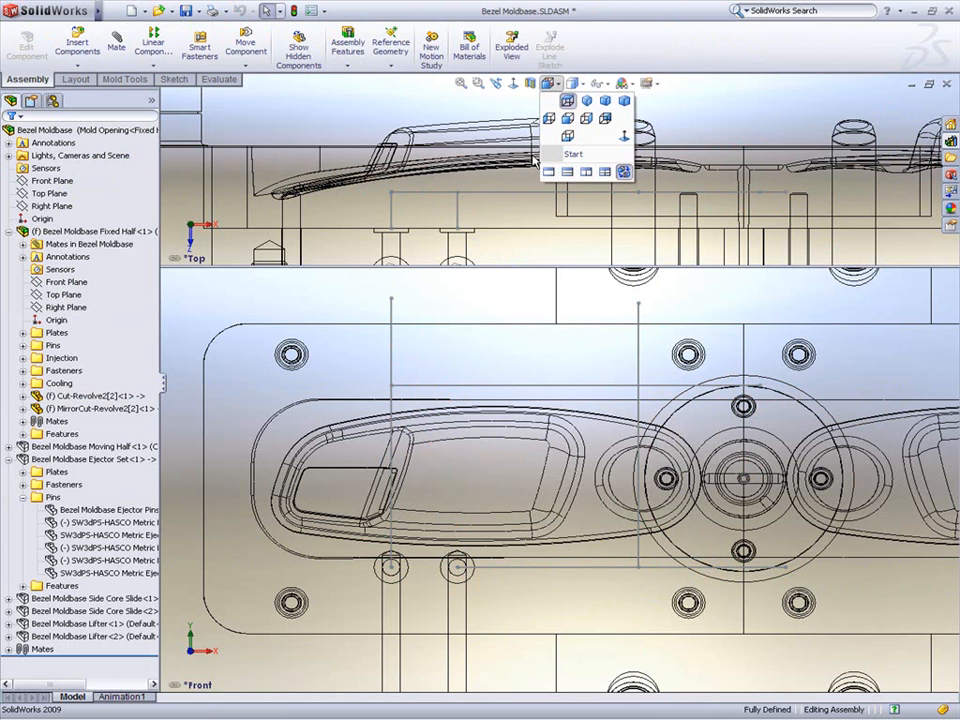
left_click(547, 174)
scroll(571, 151, "up", 7)
middle_click_drag(567, 137, 620, 120)
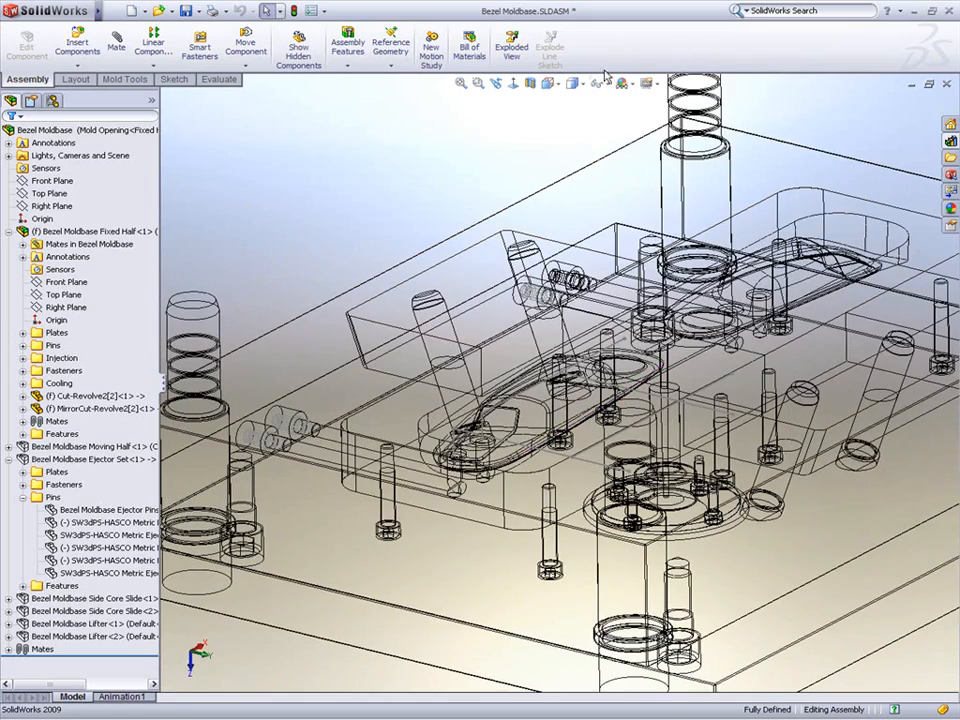
left_click(595, 85)
left_click(572, 105)
middle_click_drag(465, 176, 561, 349)
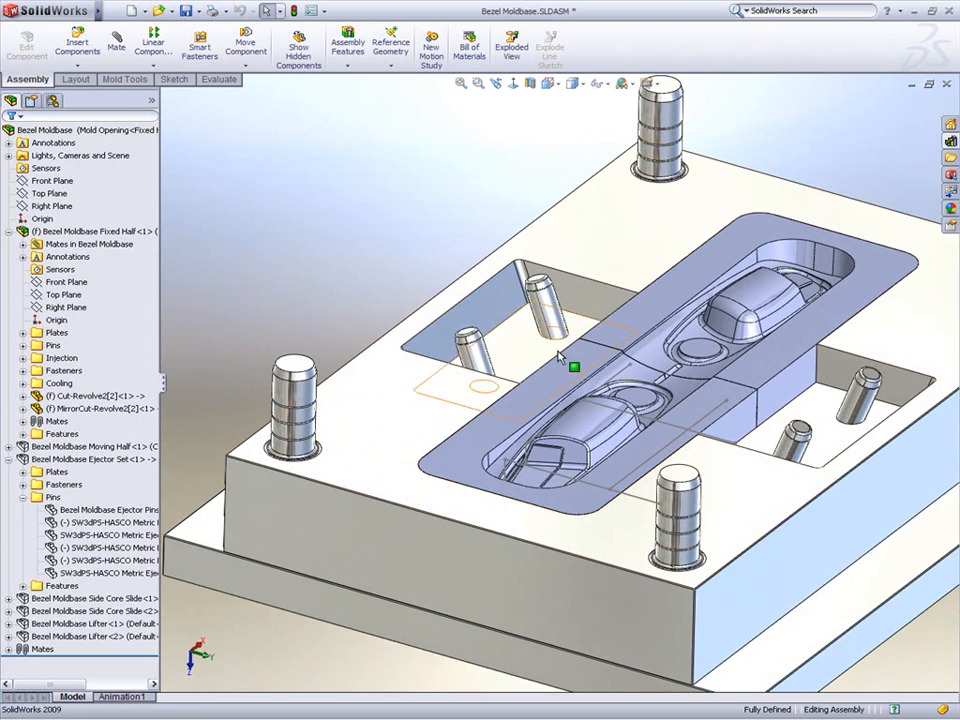
Step: Open the Cut-Revolve2[2] insert part in its own window
left_click(582, 343)
left_click(606, 286)
scroll(588, 287, "up", 2)
middle_click_drag(408, 381, 534, 387, "ctrl")
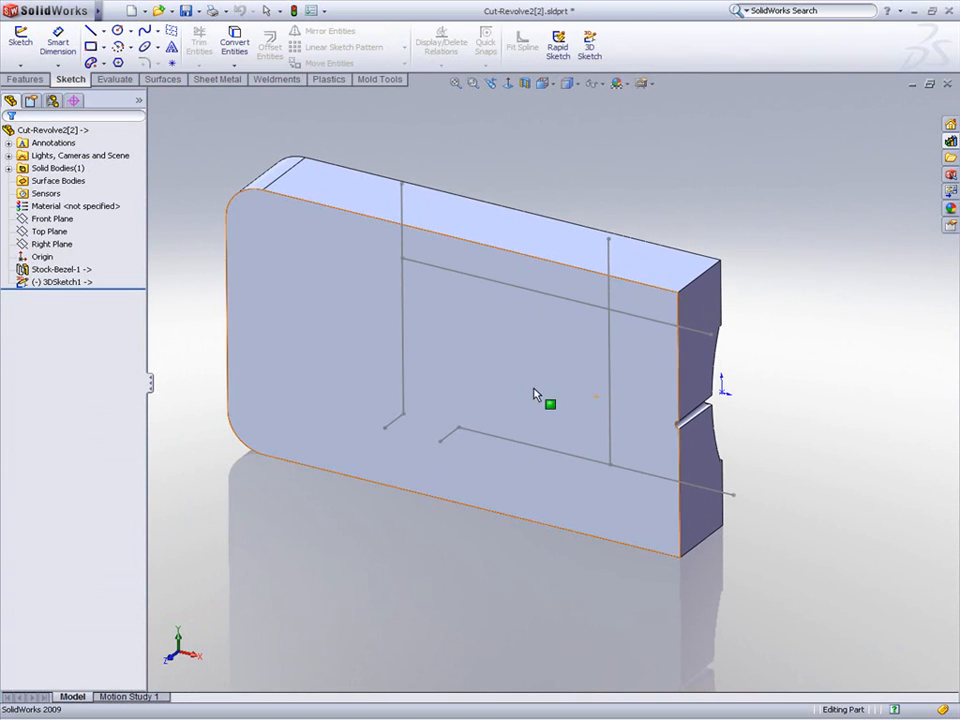
Step: Insert a Waterline from the Design Library on the insert's front face with the Hole Only configuration at the first vertical line's lower end
left_click(949, 144)
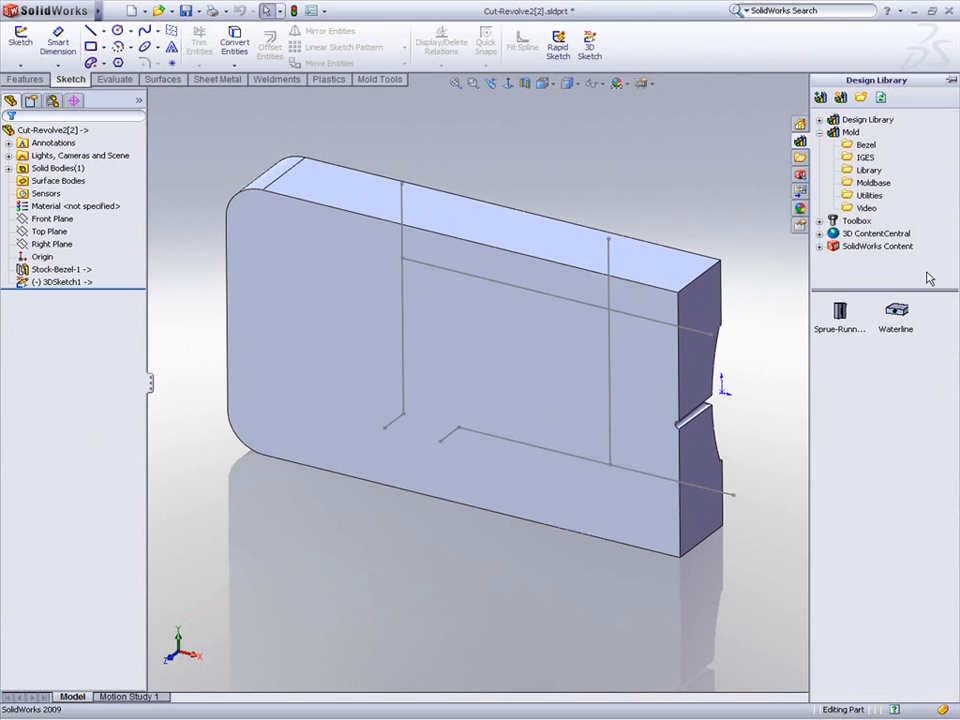
left_click_drag(905, 318, 382, 439)
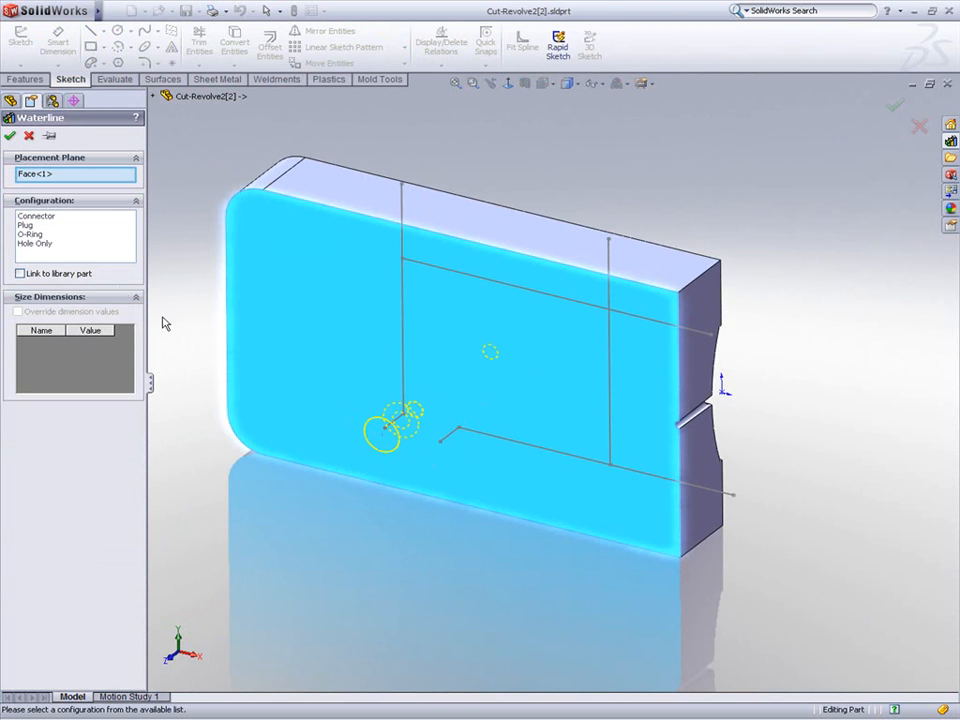
left_click(42, 246)
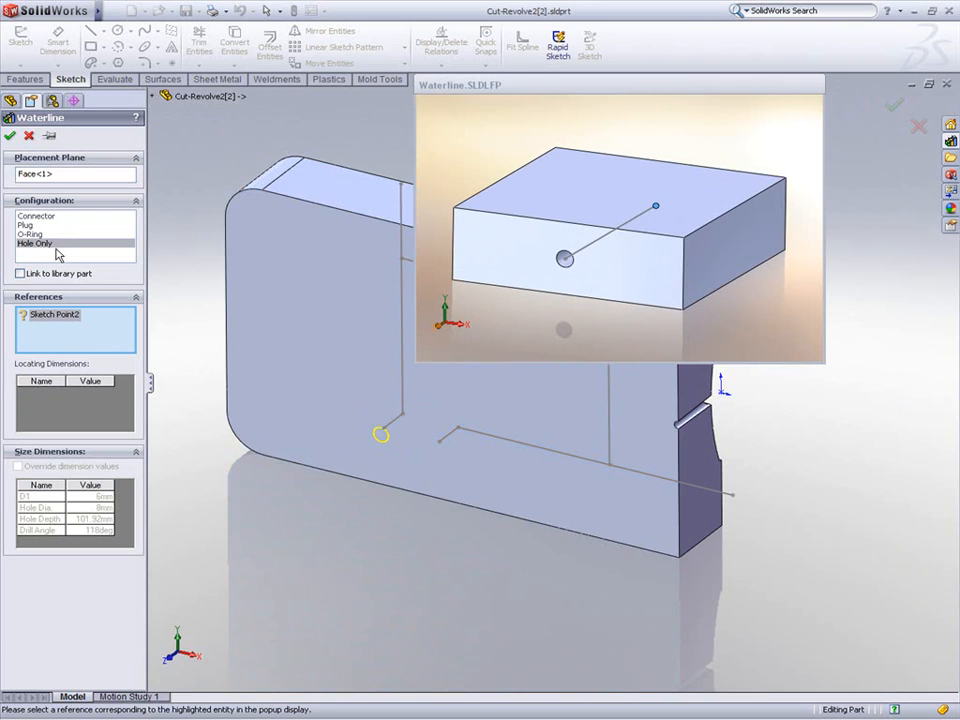
left_click(403, 420)
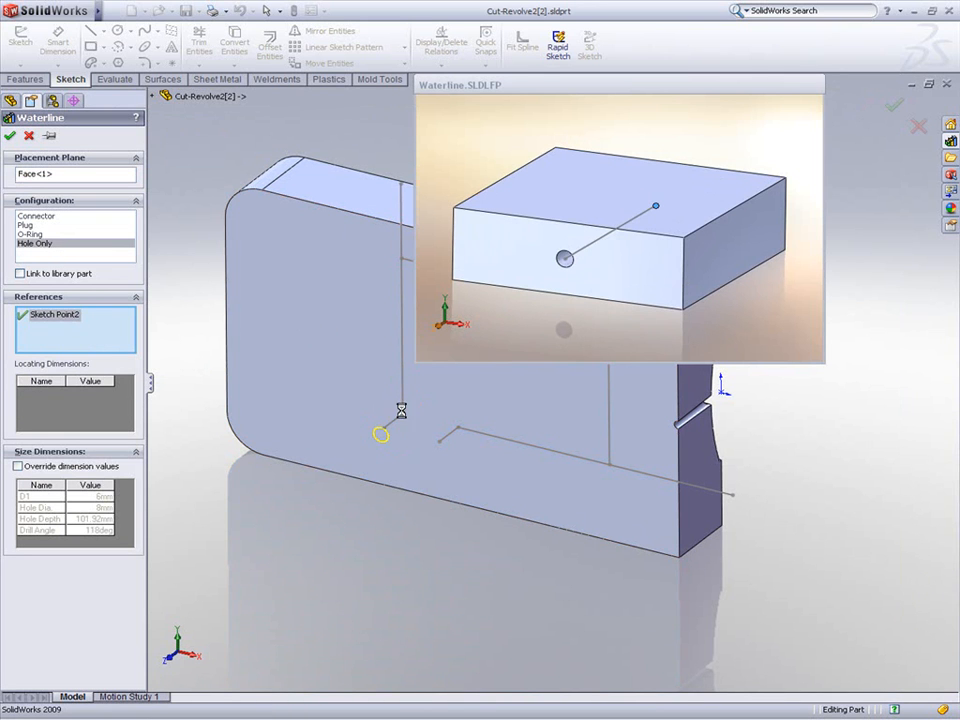
right_click(398, 510)
left_click(425, 572)
right_click(418, 543)
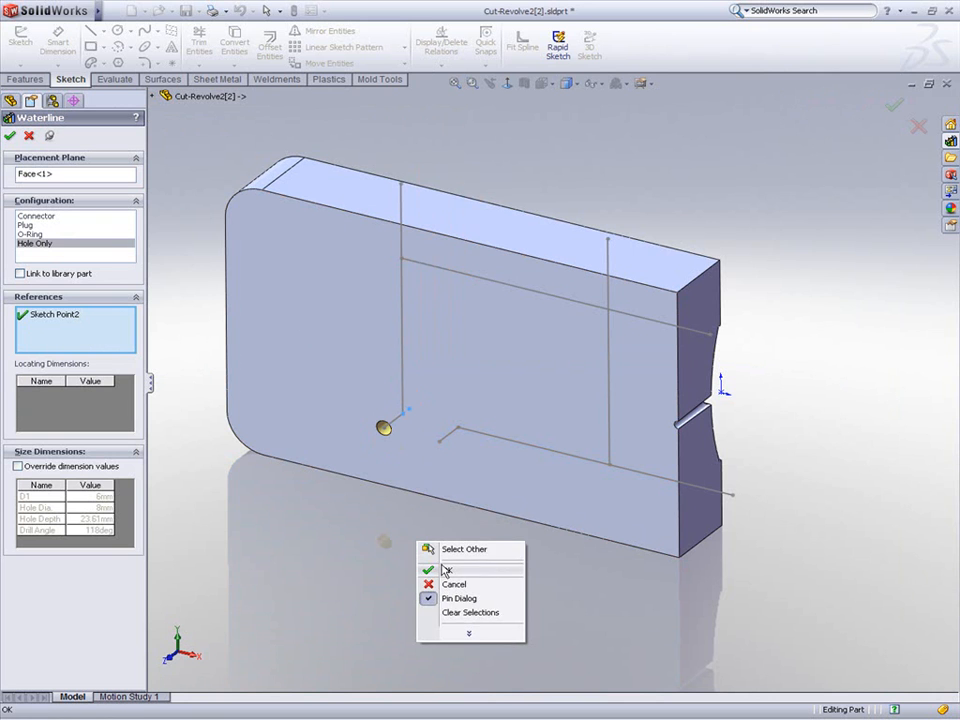
left_click(441, 569)
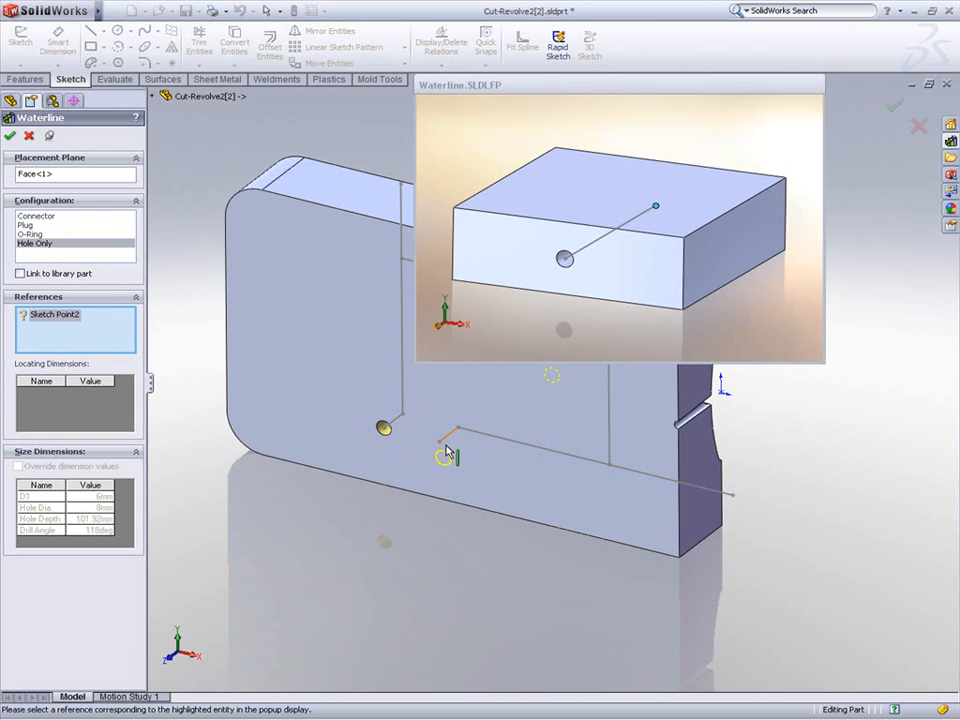
Step: Add a second Hole Only waterline at the start point of the lower horizontal line
left_click(458, 428)
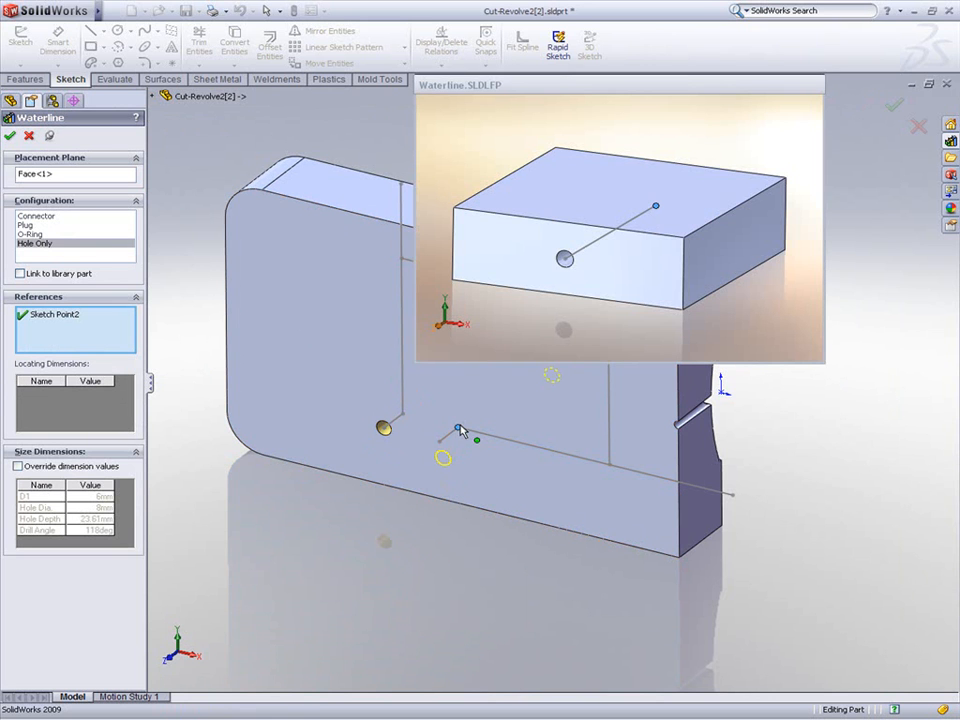
right_click(432, 509)
left_click(466, 540)
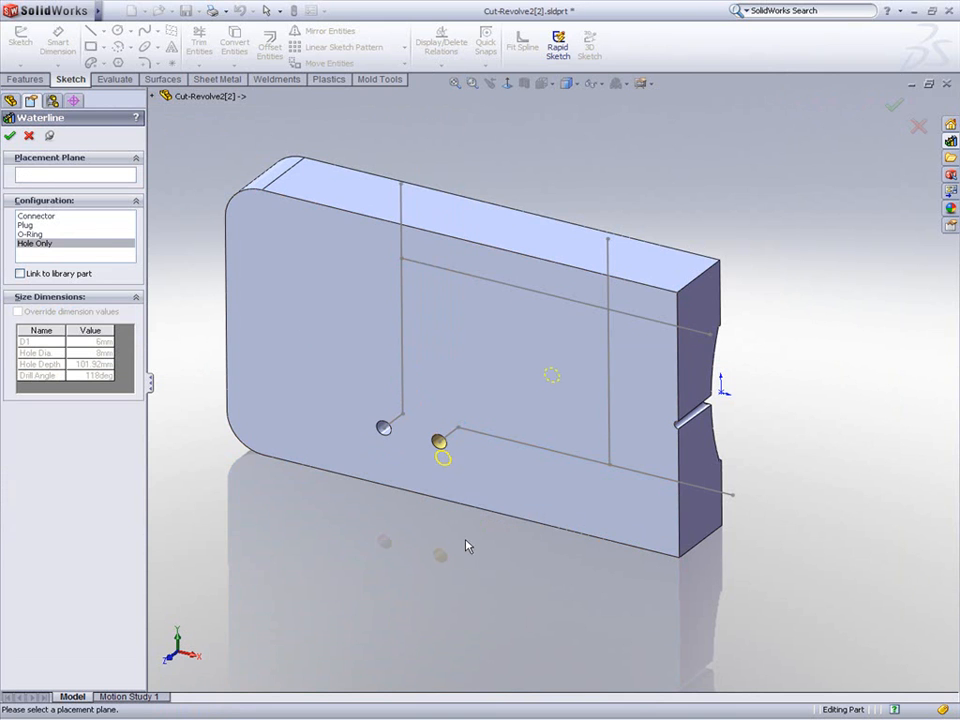
Step: Place a Plug waterline on the insert's top face in line with the first vertical line
left_click(442, 218)
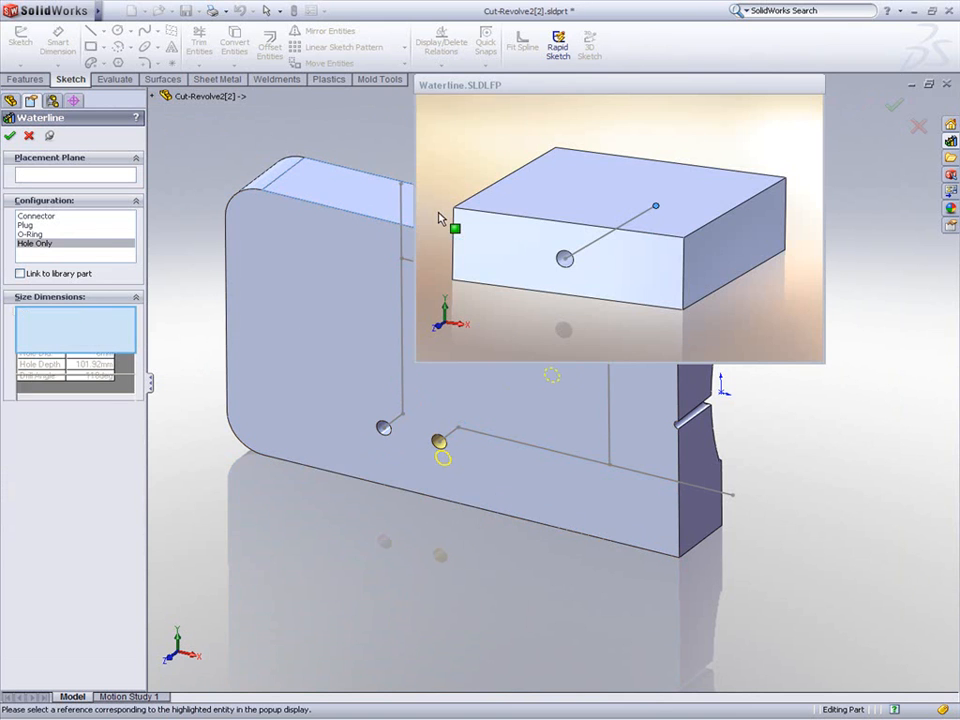
middle_click_drag(356, 227, 258, 290, "ctrl")
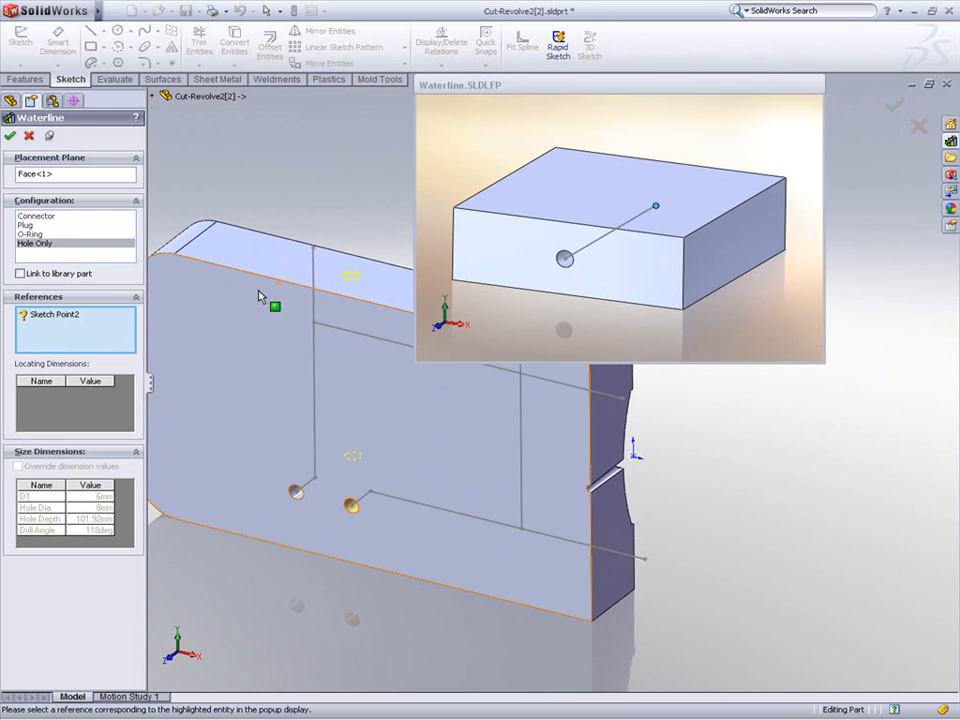
left_click(33, 234)
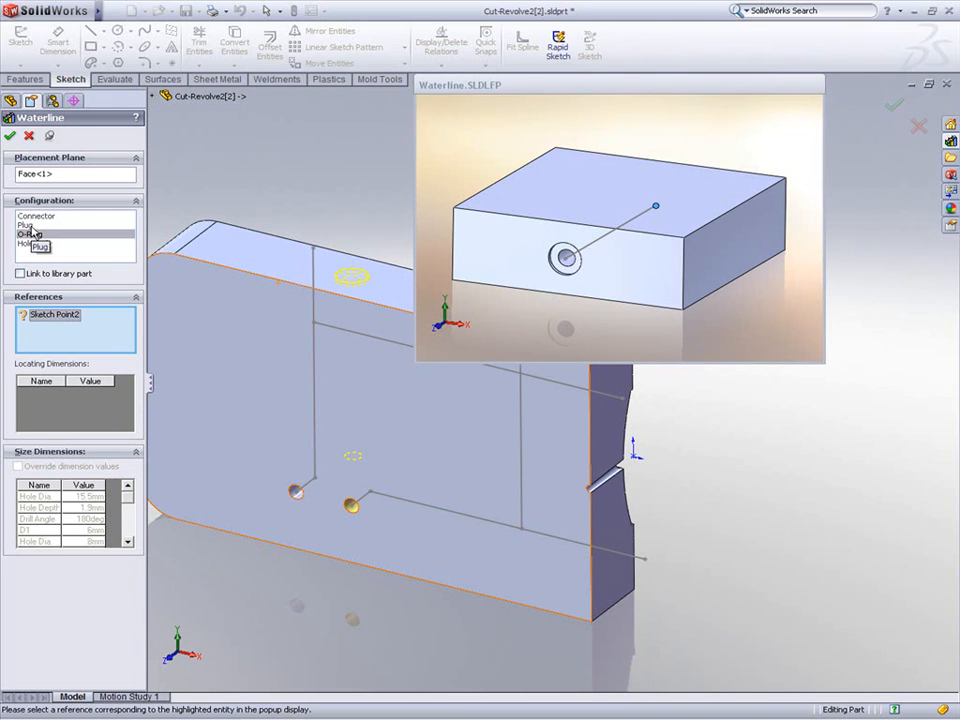
left_click(30, 226)
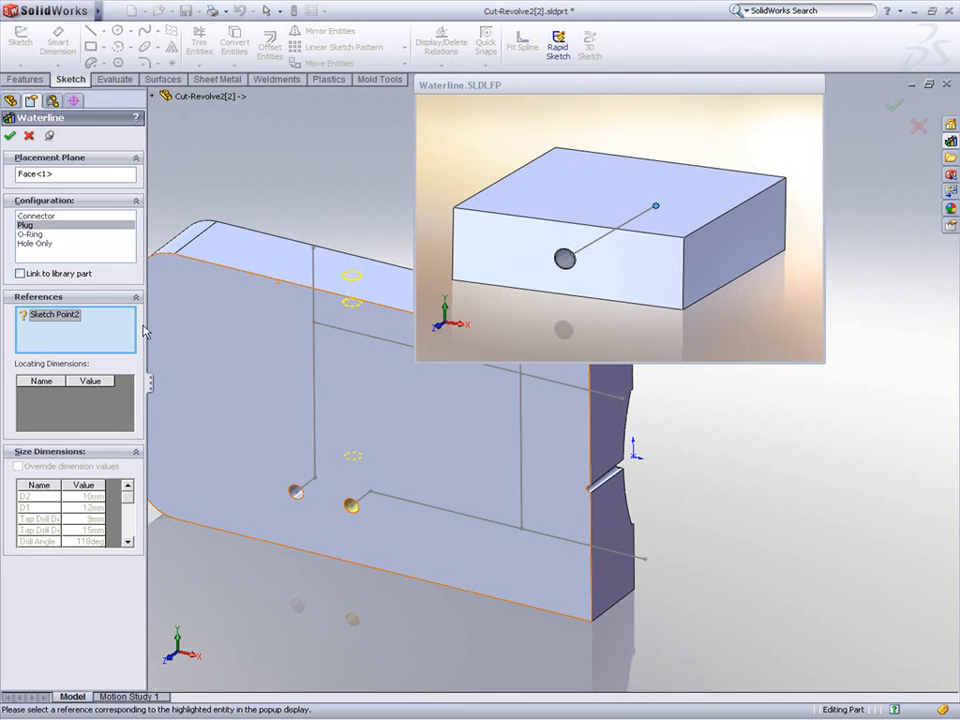
left_click(317, 481)
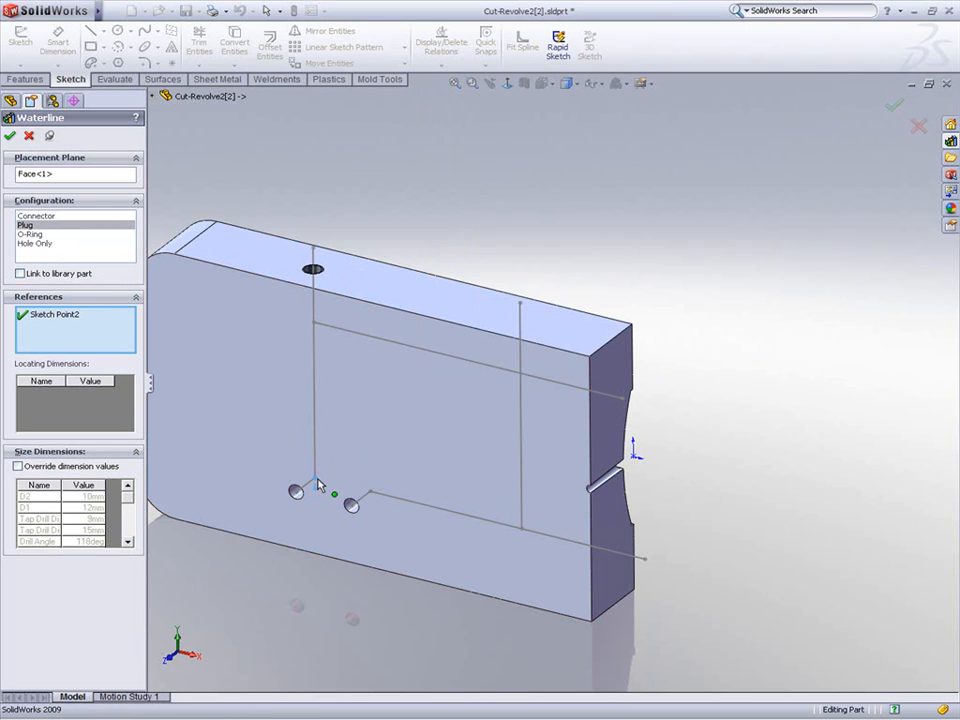
right_click(298, 566)
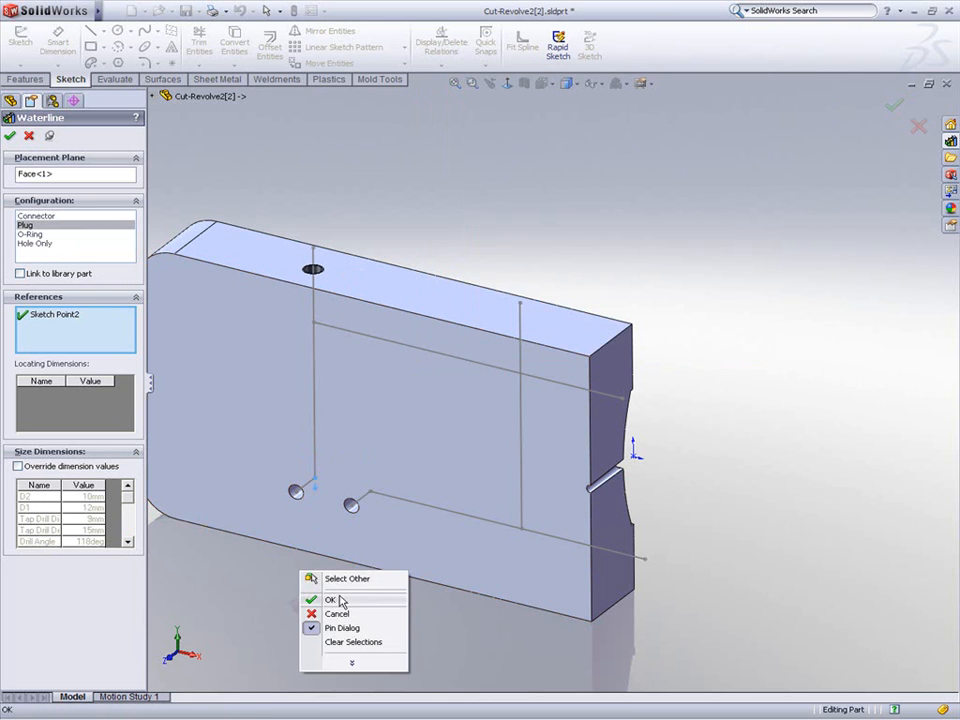
left_click(340, 645)
Step: Add a Plug waterline on the top face in line with the second vertical line
left_click(519, 329)
left_click(522, 525)
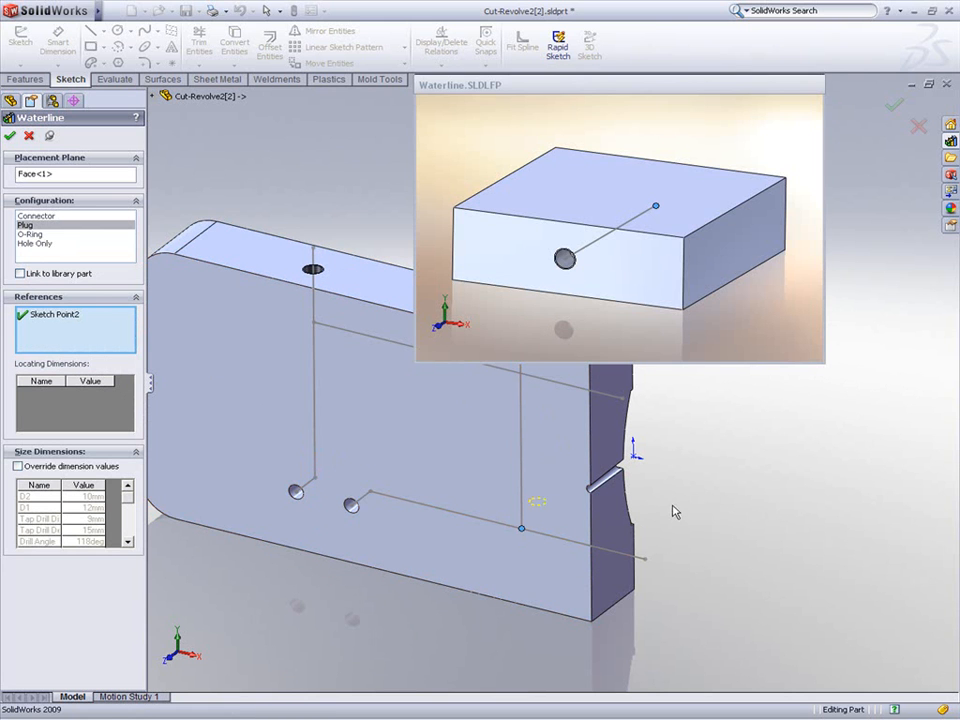
right_click(673, 510)
left_click(712, 538)
Step: Add a Plug waterline on the insert's end face in line with the upper horizontal line
left_click(615, 432)
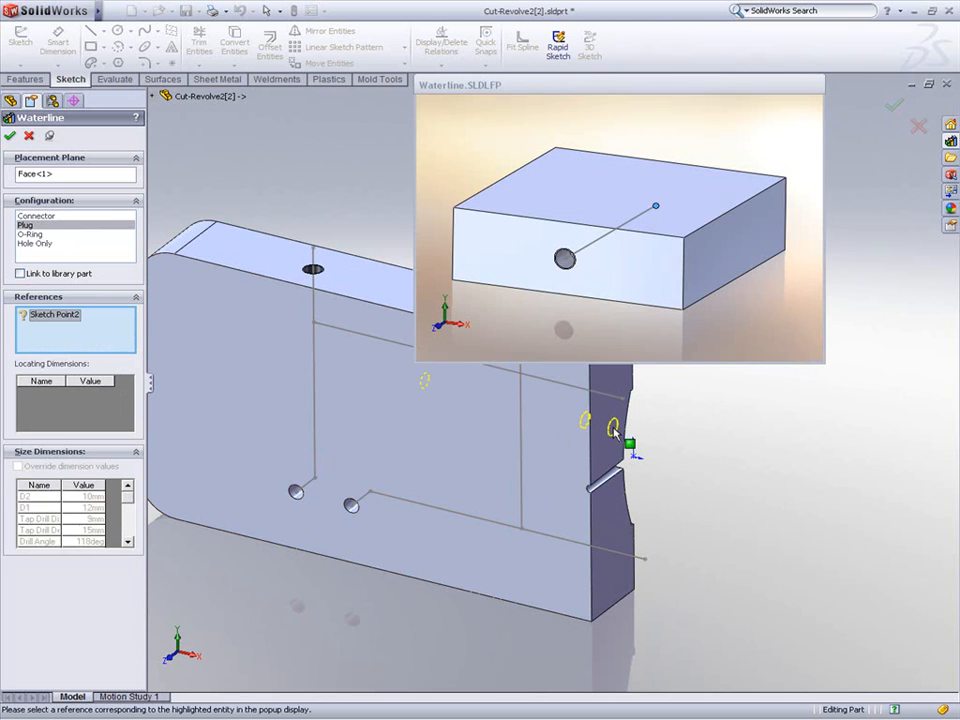
left_click(314, 322)
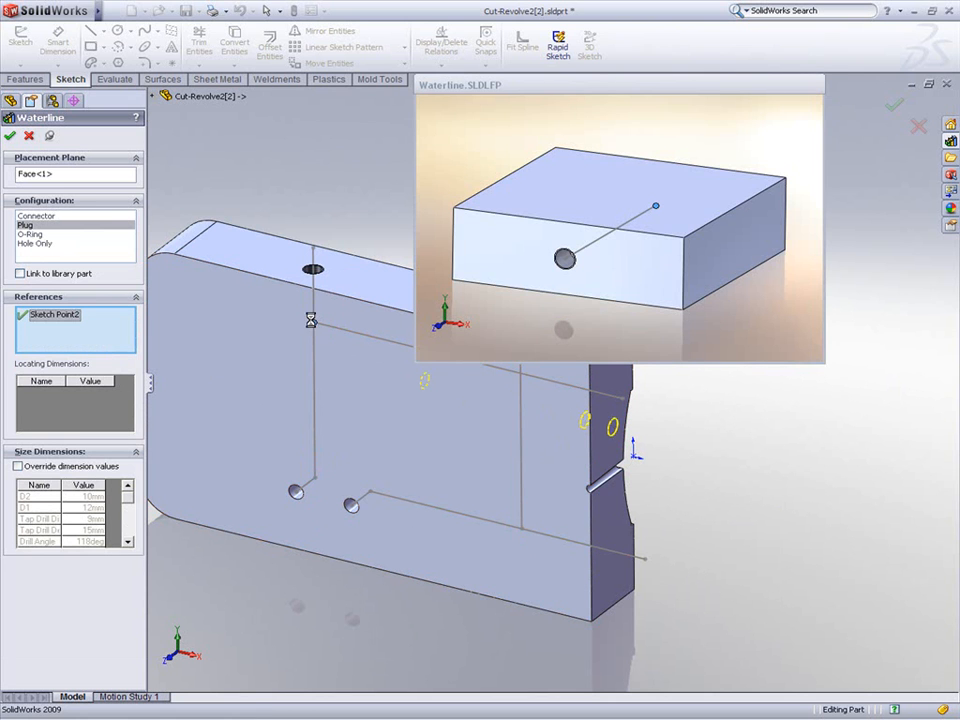
right_click(348, 238)
left_click(366, 293)
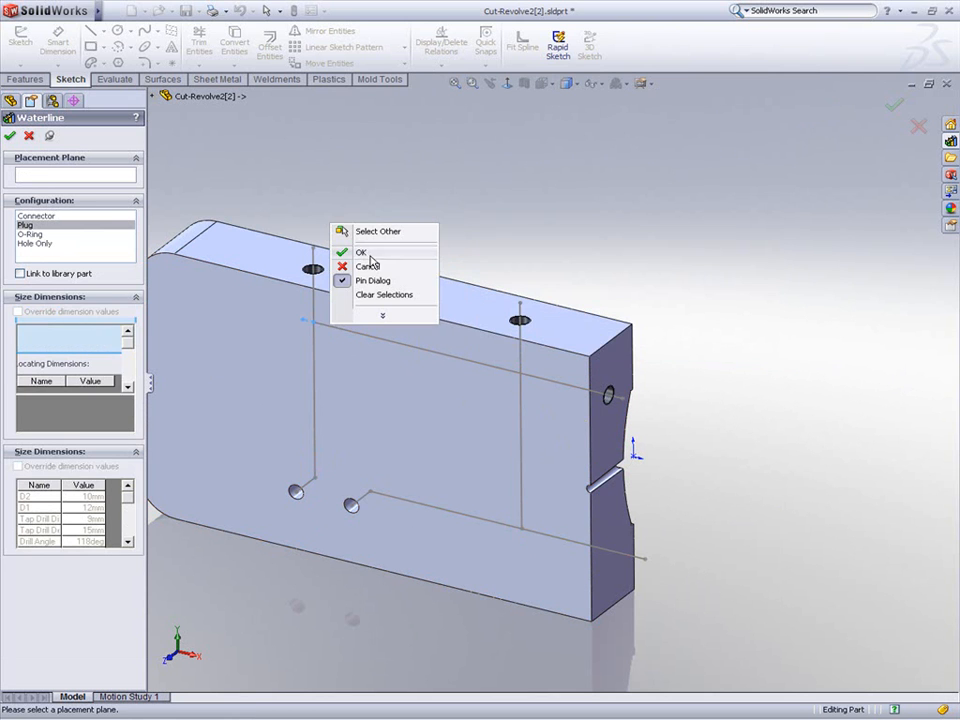
Step: Add a Plug waterline on the end face in line with the lower horizontal line
left_click(615, 537)
left_click(370, 492)
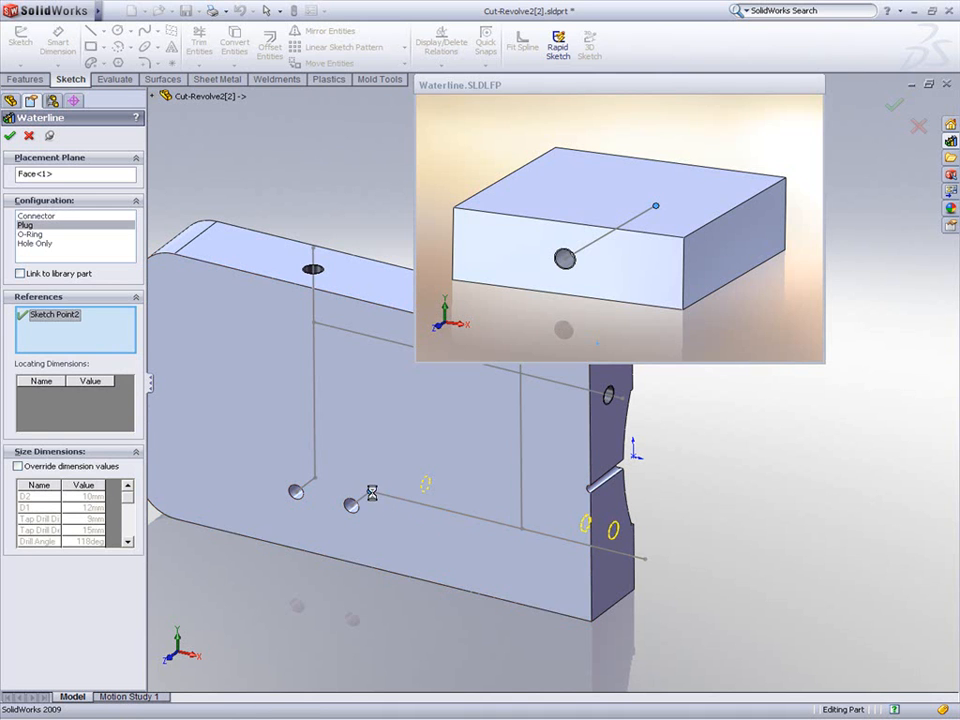
right_click(697, 474)
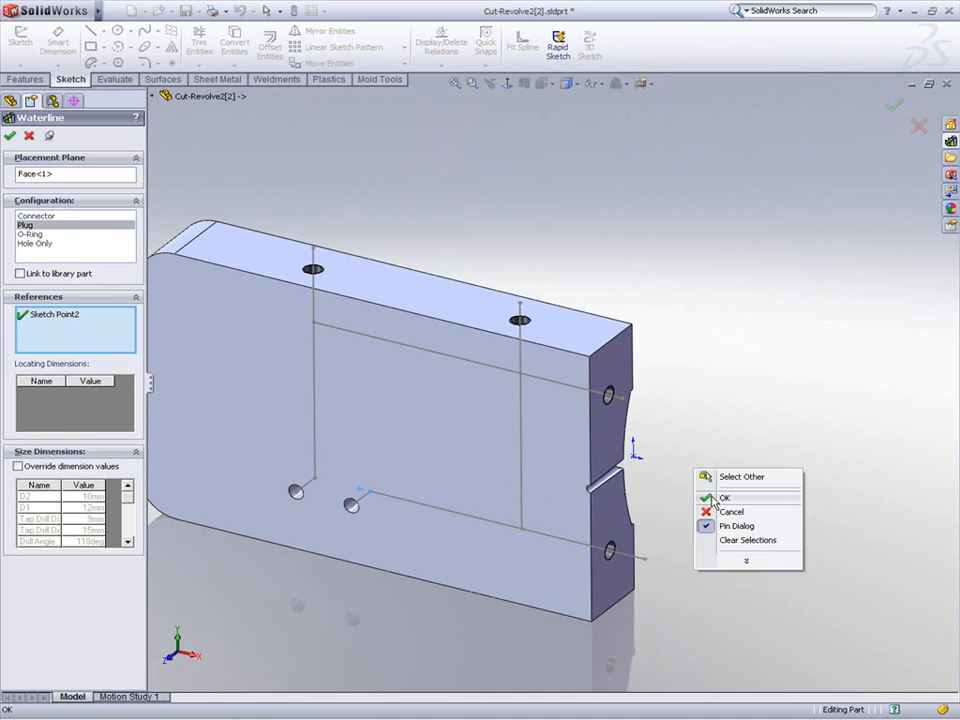
left_click(727, 540)
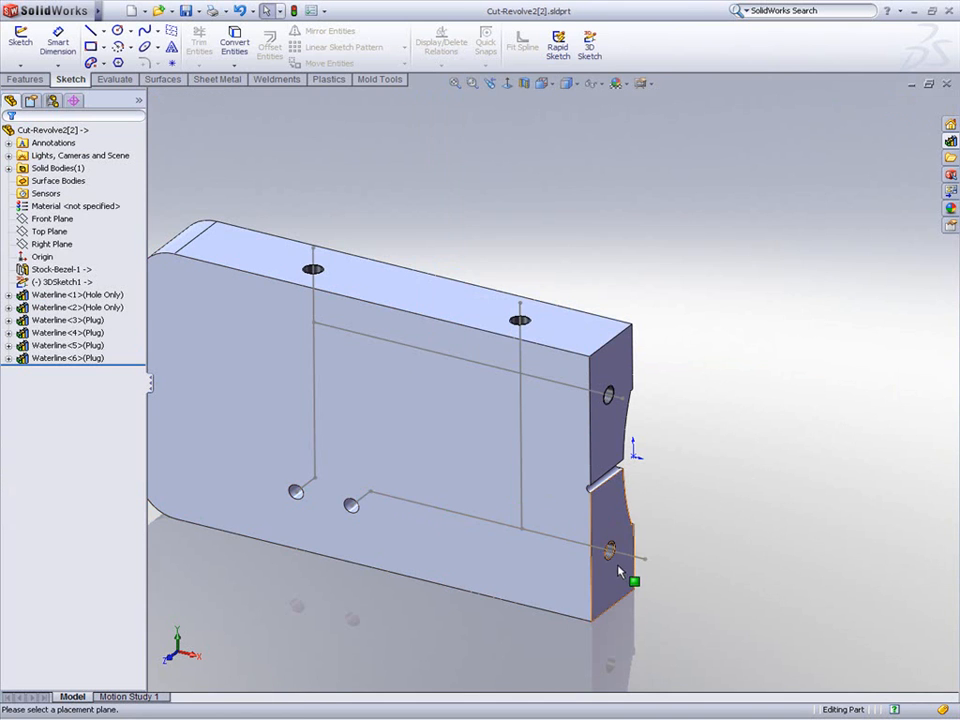
Step: Hide the 3D sketch of the waterline path
scroll(626, 570, "down", 3)
scroll(583, 520, "down", 3)
left_click(730, 469)
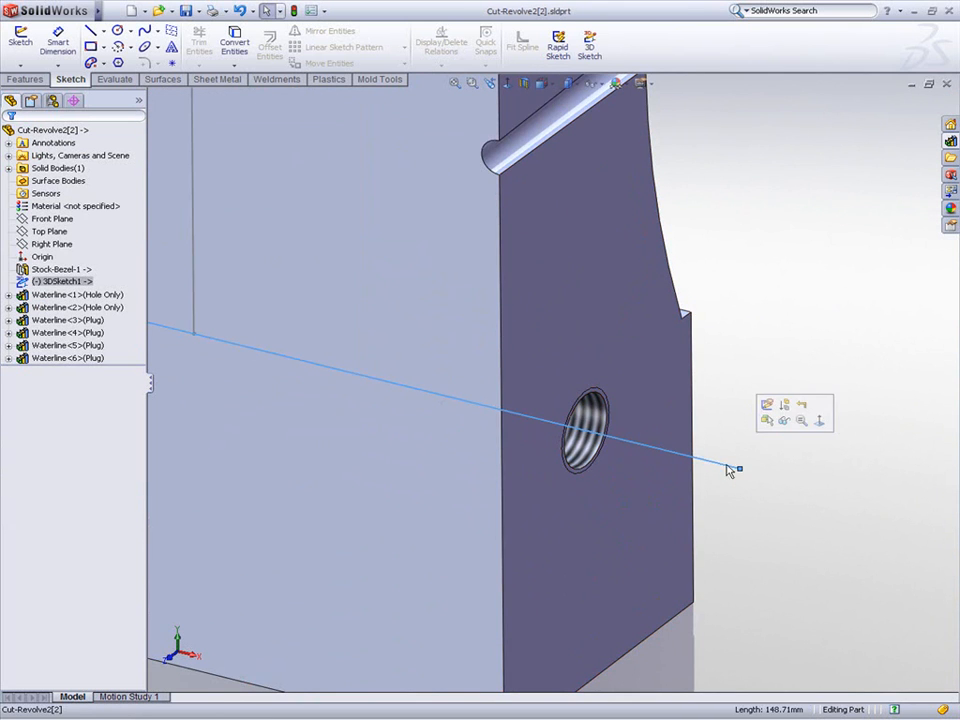
left_click(783, 423)
scroll(766, 452, "up", 4)
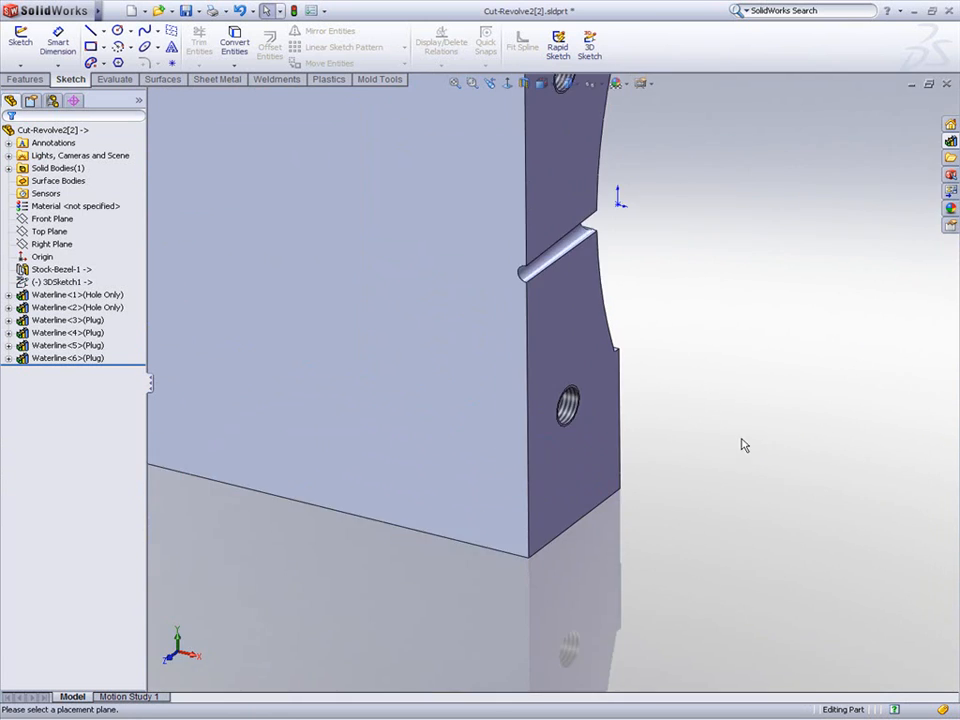
Step: Close the insert part without saving its changes
scroll(619, 259, "up", 5)
middle_click_drag(797, 360, 666, 360)
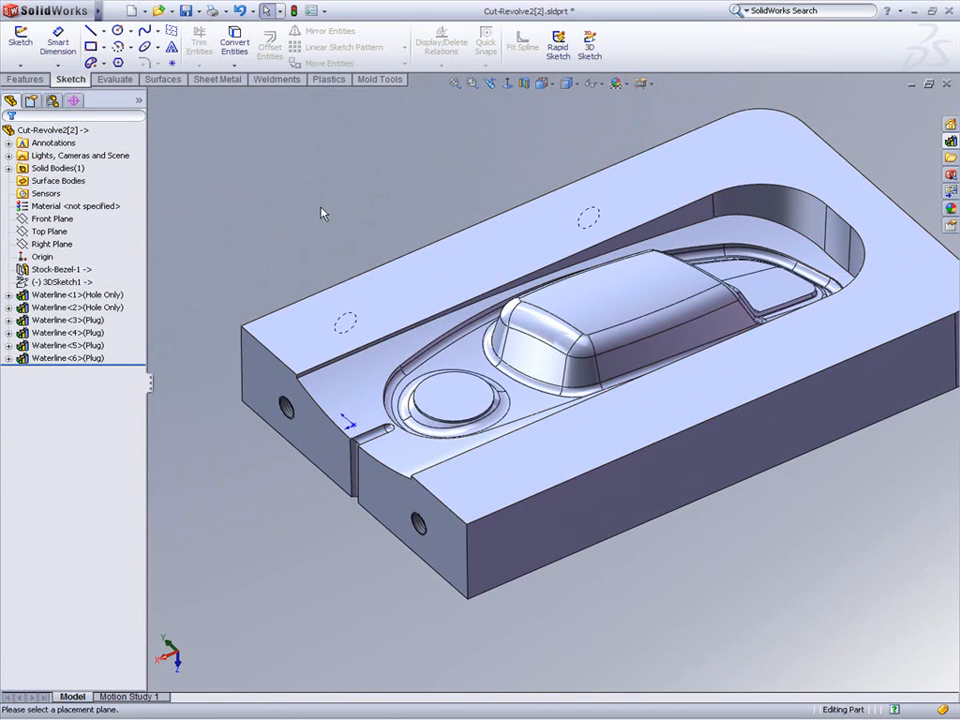
left_click(946, 84)
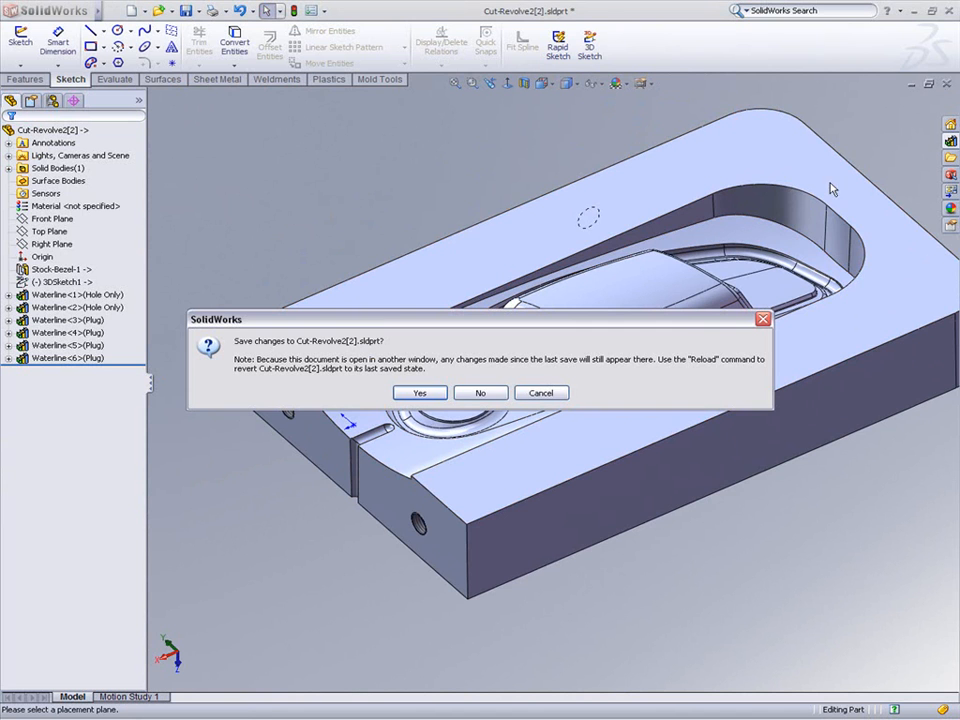
left_click(498, 393)
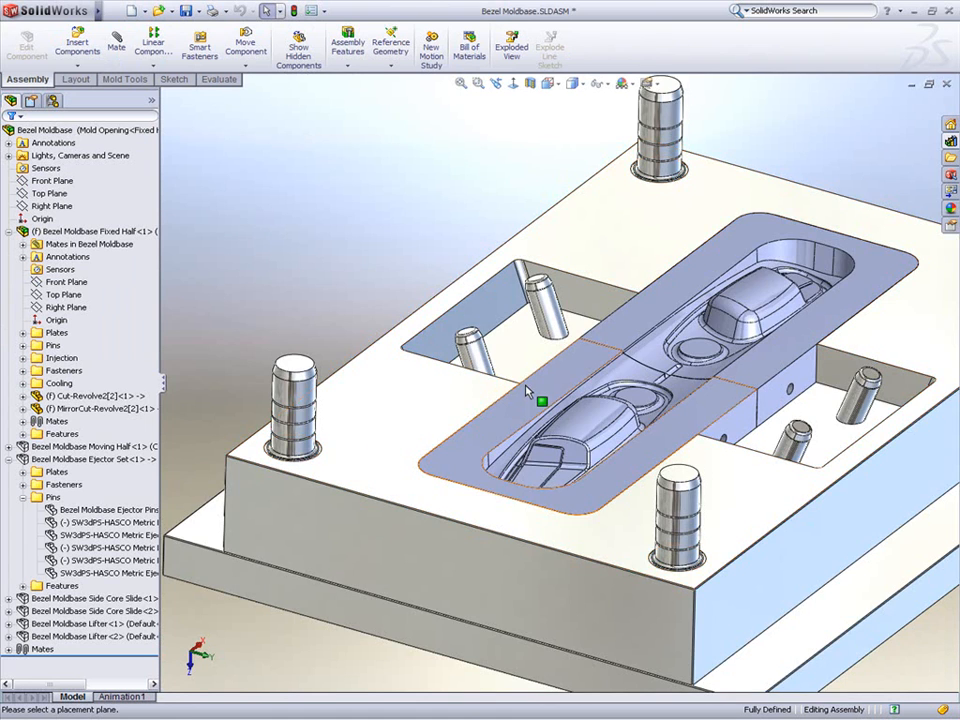
Step: Set the mold base assembly's display state to Plates Transparent
scroll(530, 378, "up", 1)
middle_click_drag(520, 361, 381, 334, "ctrl")
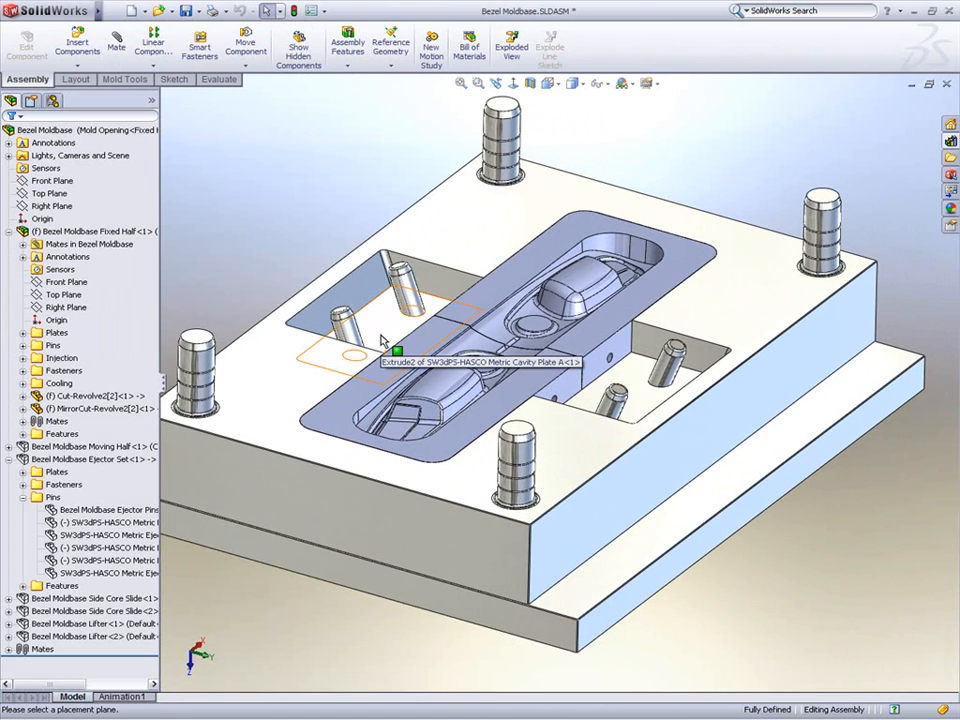
scroll(383, 334, "up", 5)
middle_click_drag(542, 226, 232, 410)
scroll(598, 410, "down", 4)
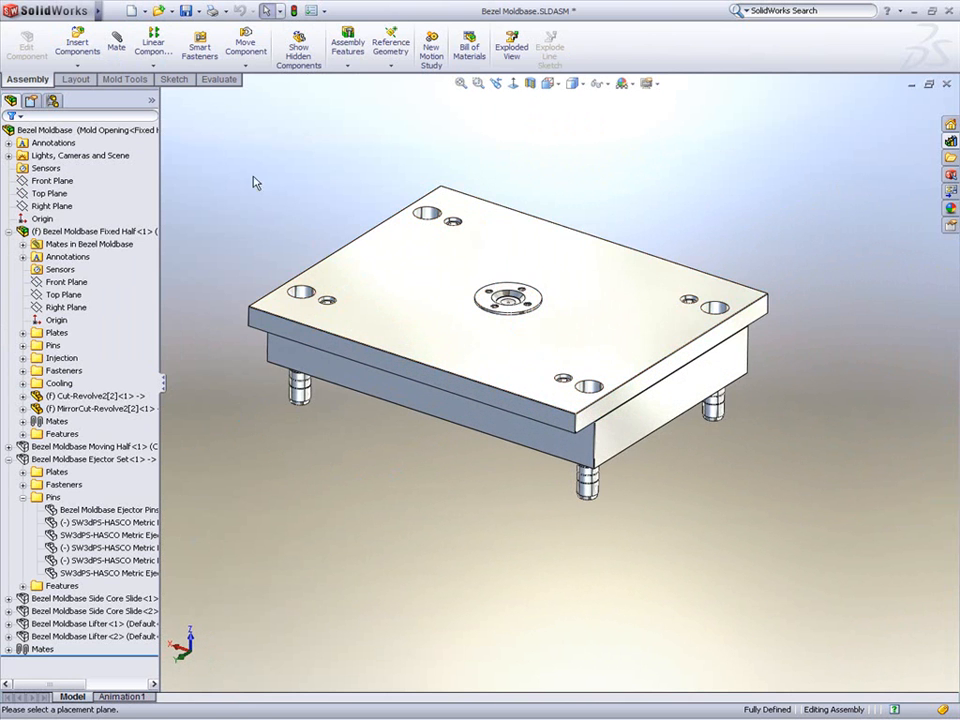
right_click(153, 104)
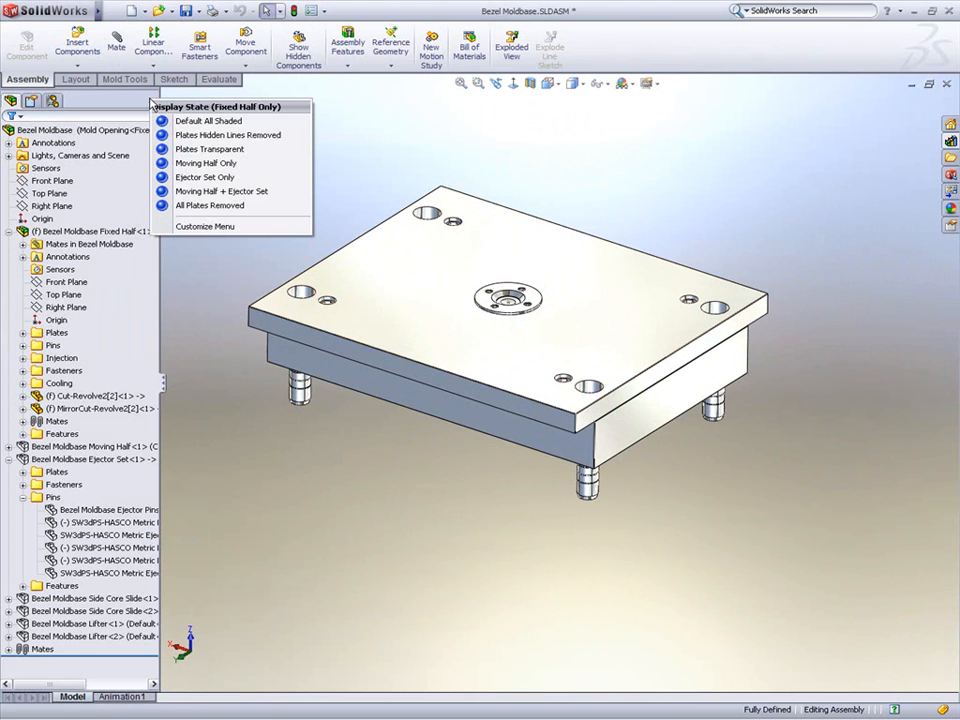
left_click(211, 150)
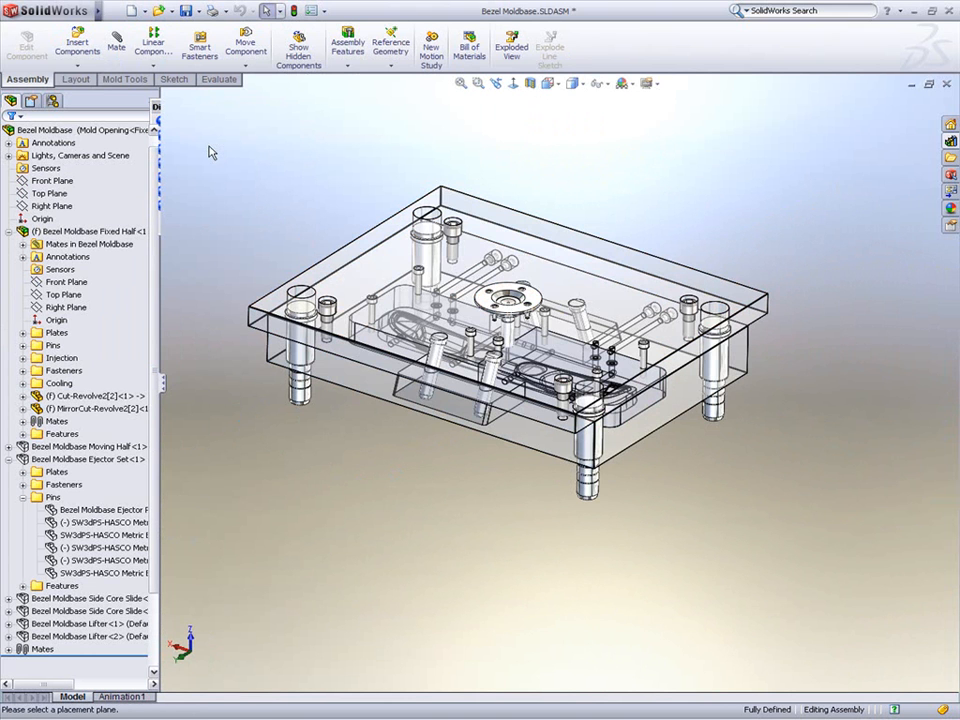
Step: Switch from the assembly to the Bezel Moldbase drawing sheet
middle_click_drag(312, 208, 306, 225)
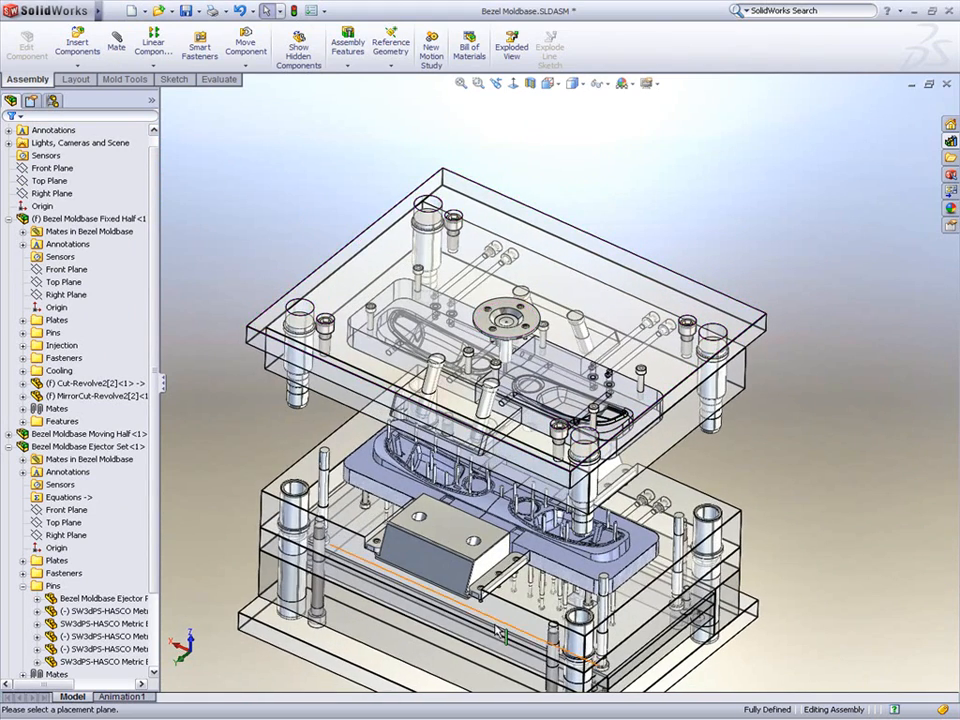
scroll(496, 627, "up", 1)
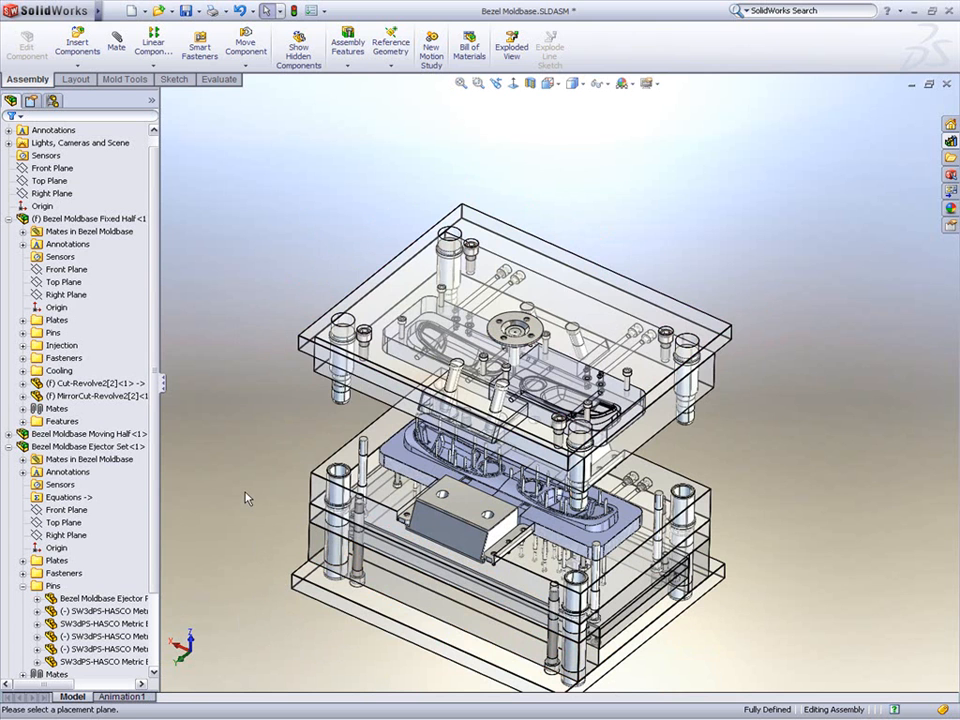
key("ctrl+Tab")
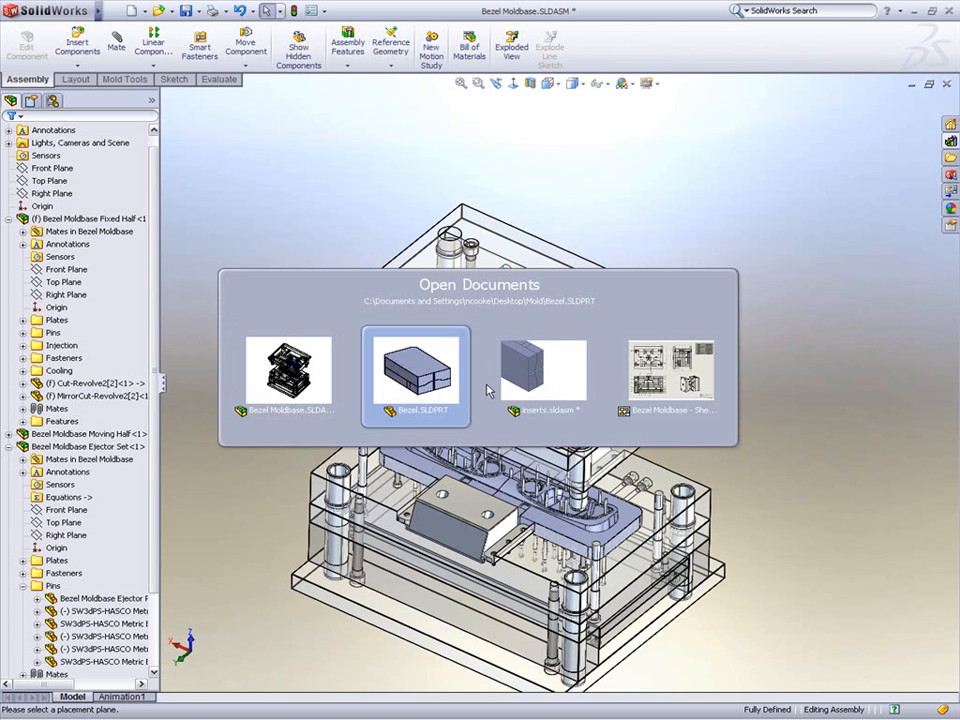
left_click(668, 381)
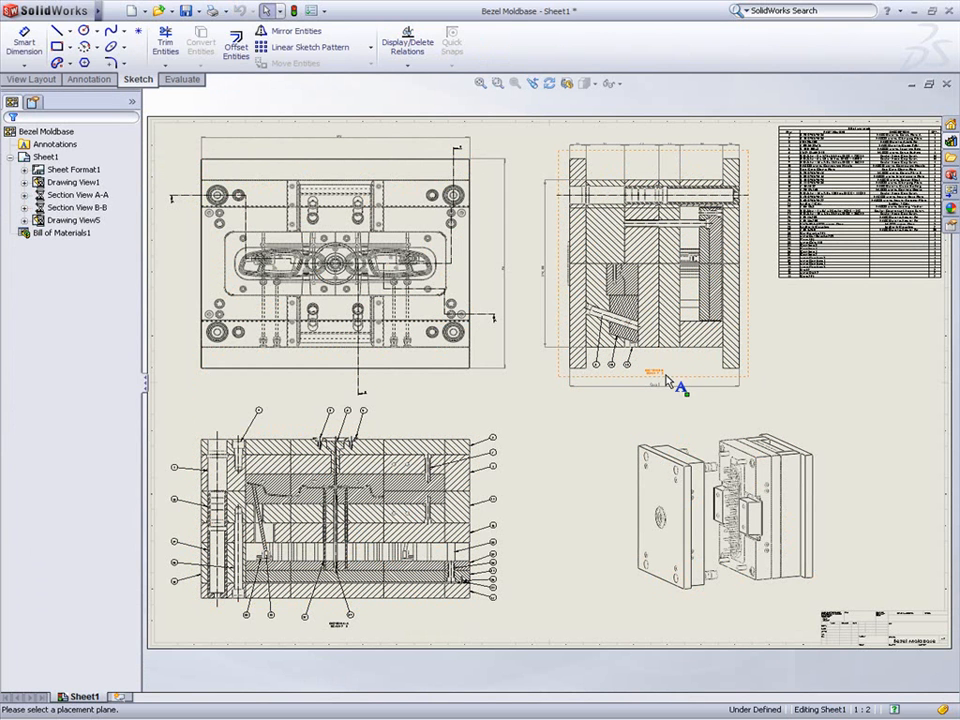
Step: Examine the drawing's section views and bill of materials, then fit the sheet to the window
scroll(264, 223, "down", 5)
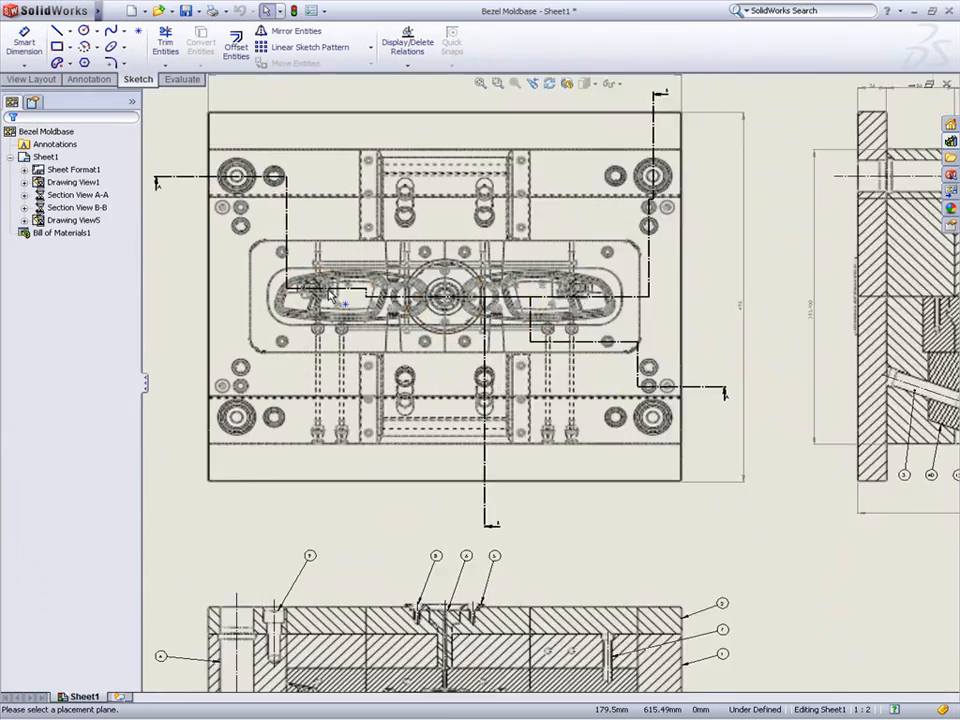
scroll(390, 333, "down", 3)
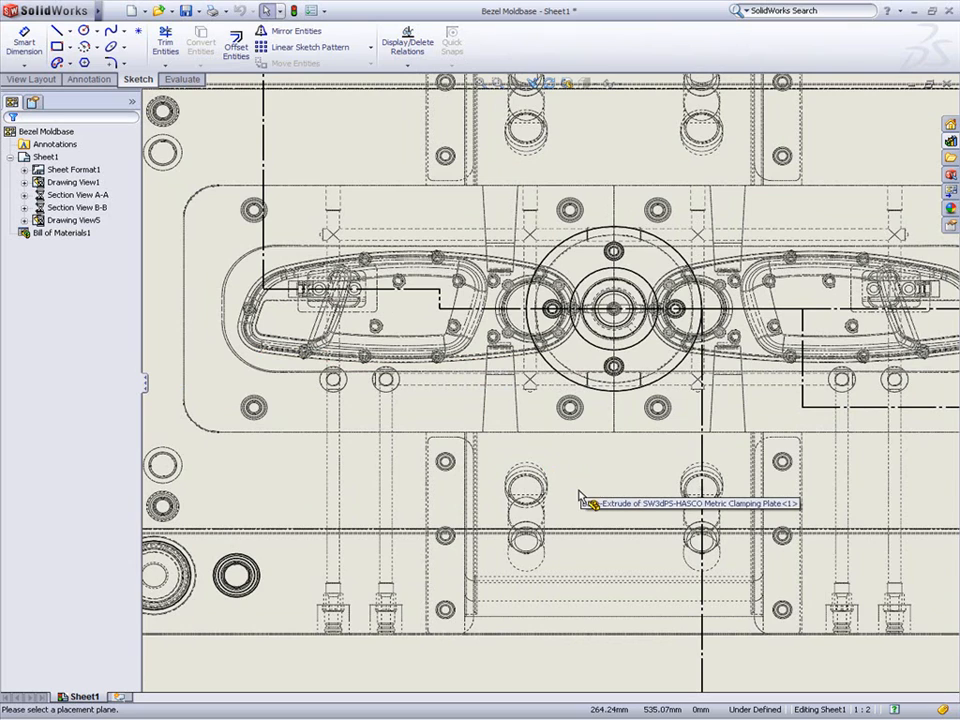
scroll(588, 516, "up", 1)
middle_click_drag(609, 535, 471, 140)
mouse_move(497, 385)
middle_mouse_down()
mouse_move(635, 60)
mouse_move(618, 43)
middle_mouse_up()
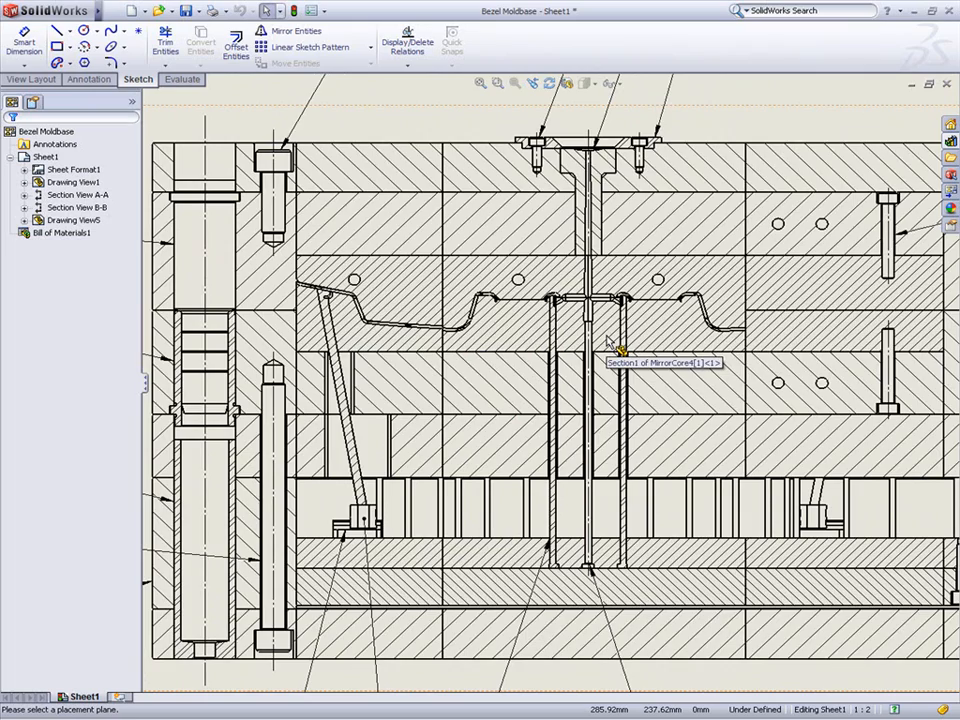
scroll(606, 342, "up", 3)
middle_click_drag(738, 196, 377, 376)
middle_click_drag(646, 303, 450, 422)
scroll(500, 420, "down", 4)
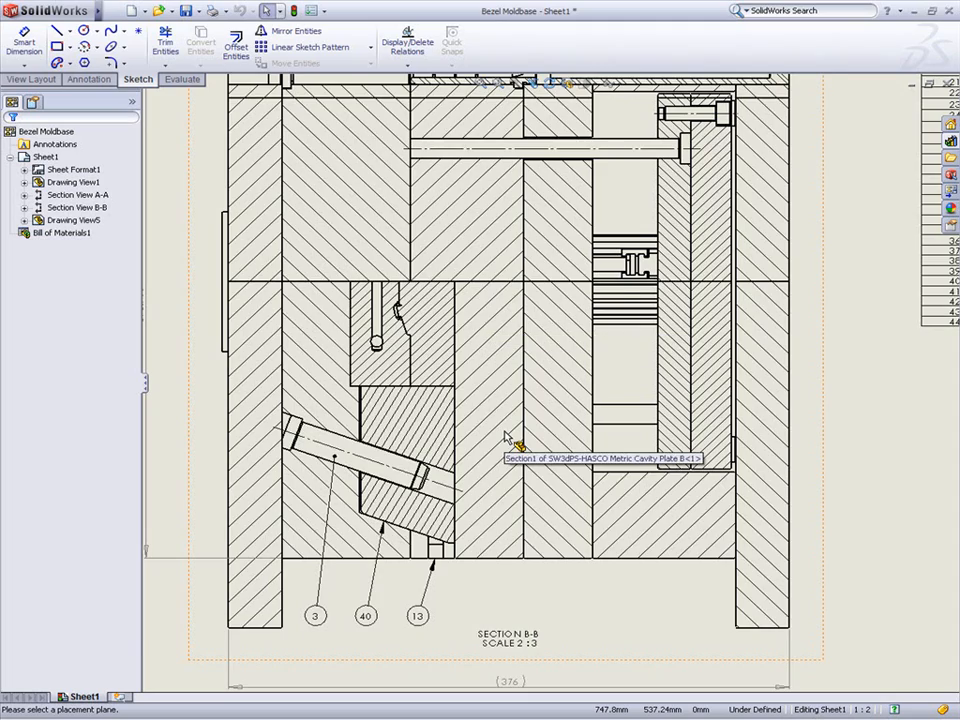
scroll(507, 438, "up", 6)
middle_click_drag(745, 292, 497, 406)
scroll(563, 380, "down", 3)
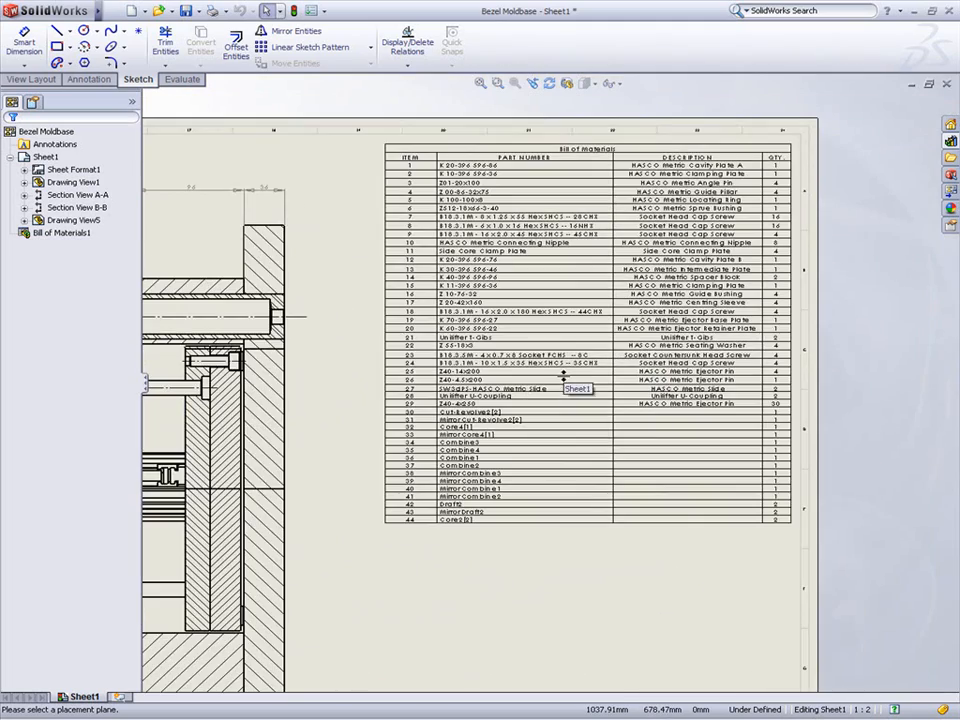
key("f")
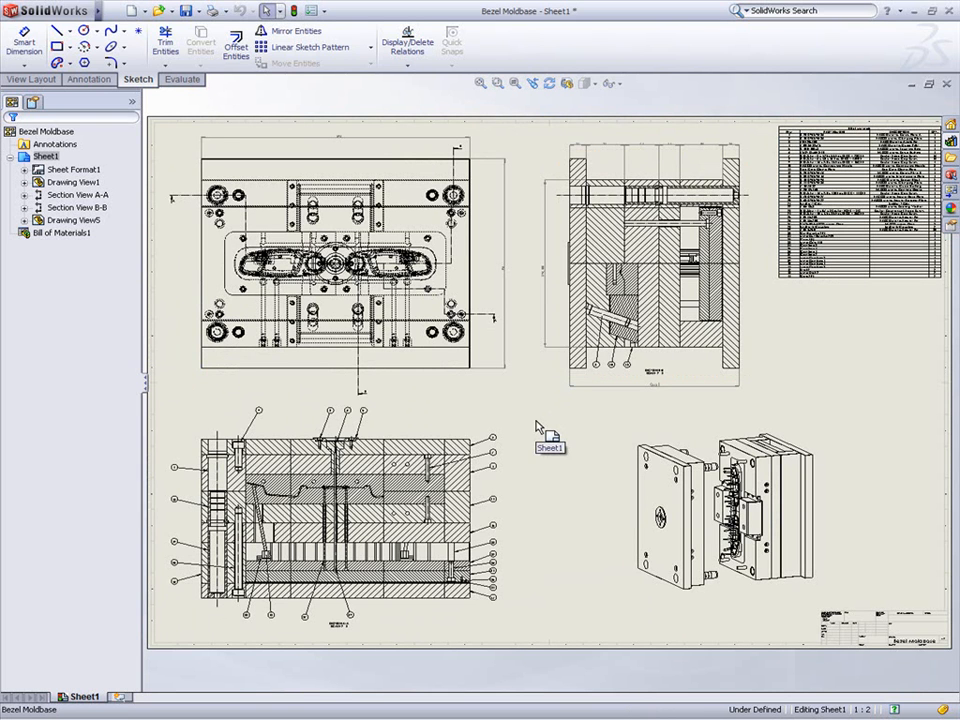
Step: Start Compare Geometry with Door Handle Bezel (Rev A) as reference and Door Handle Bezel (Rev B) as modified document
mouse_move(100, 12)
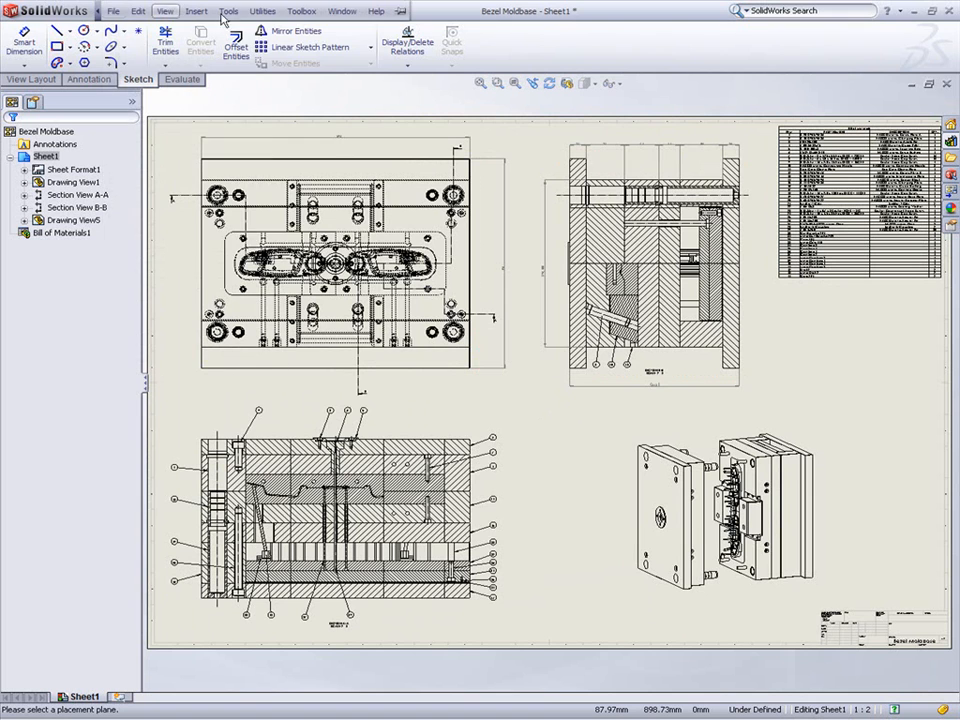
left_click(263, 11)
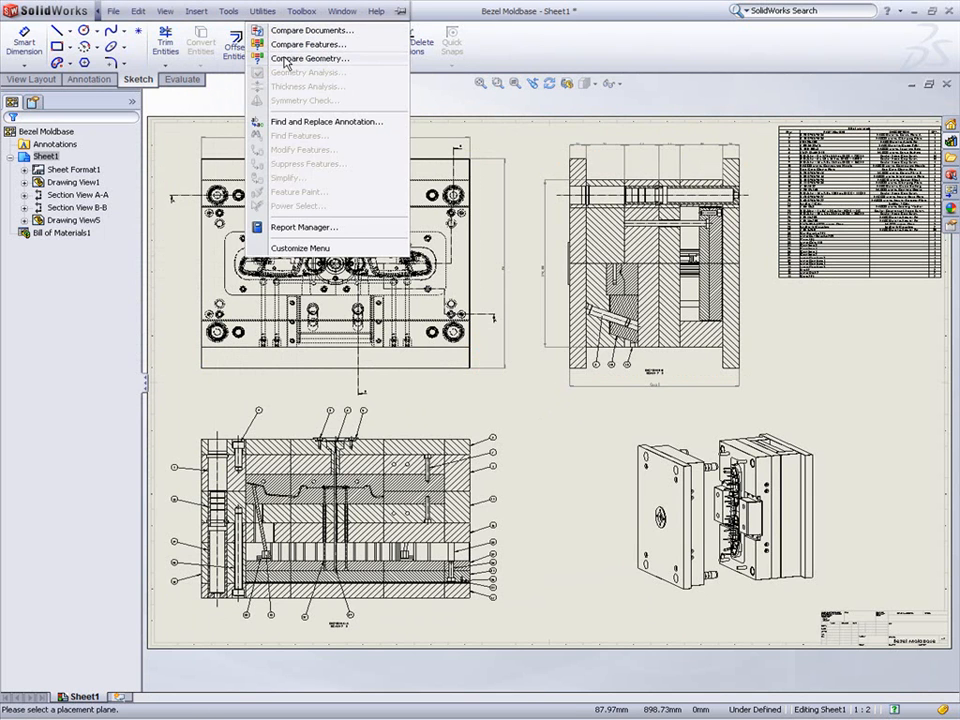
left_click(285, 58)
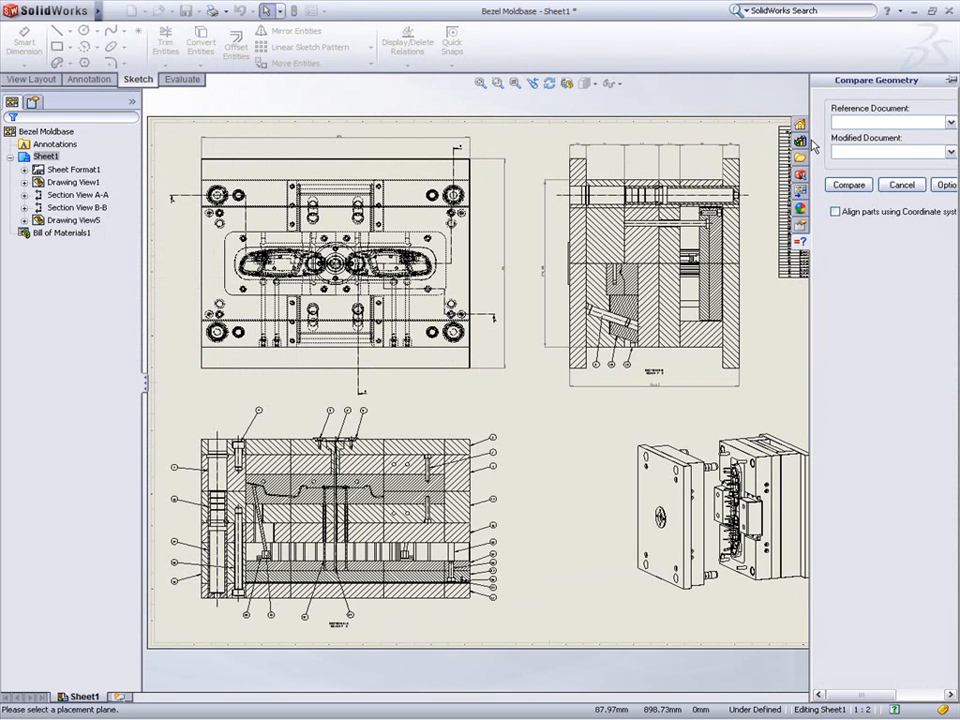
left_click_drag(792, 106, 706, 101)
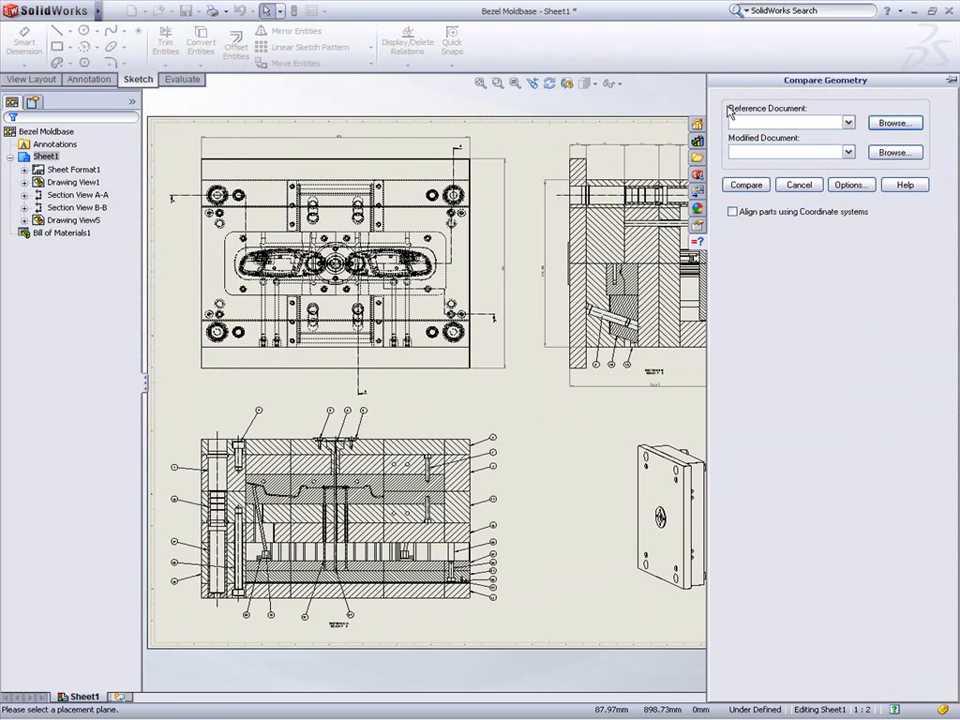
left_click(908, 127)
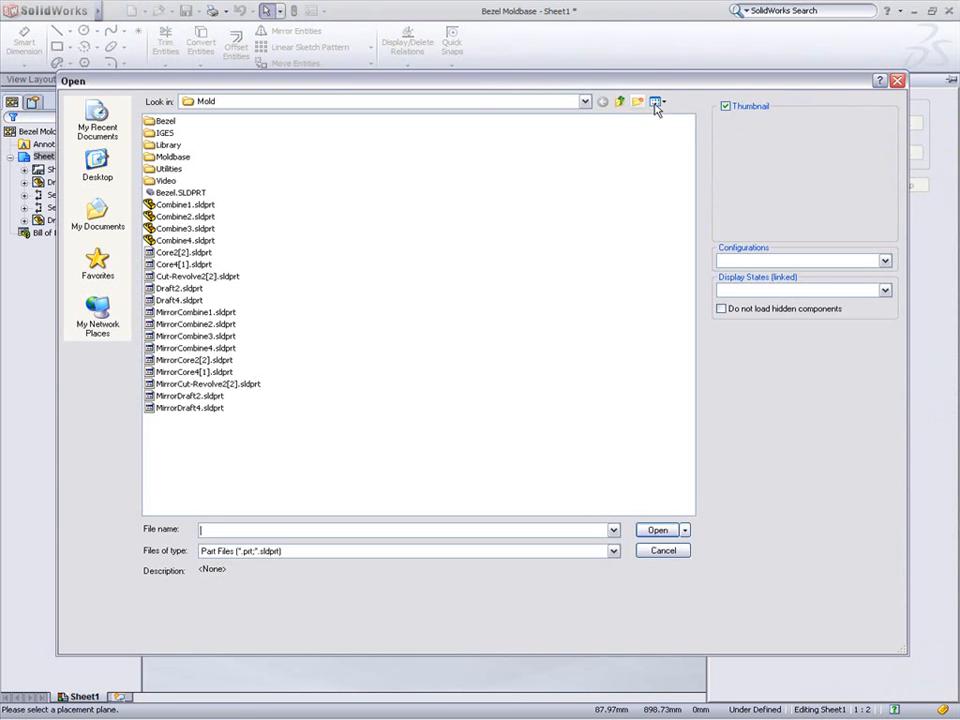
double_click(180, 169)
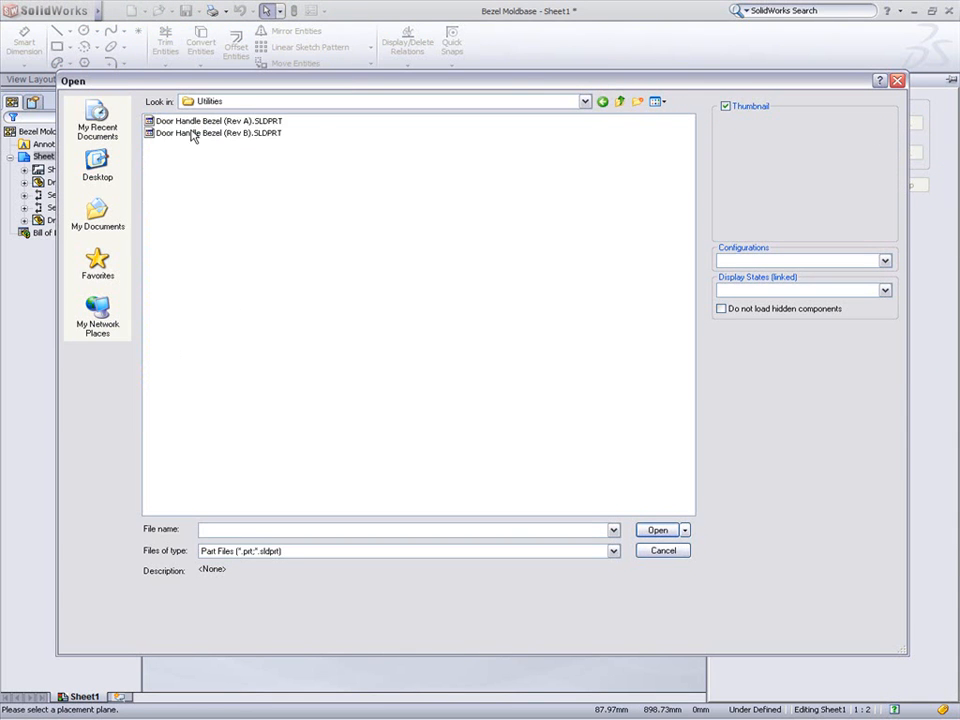
left_click(197, 121)
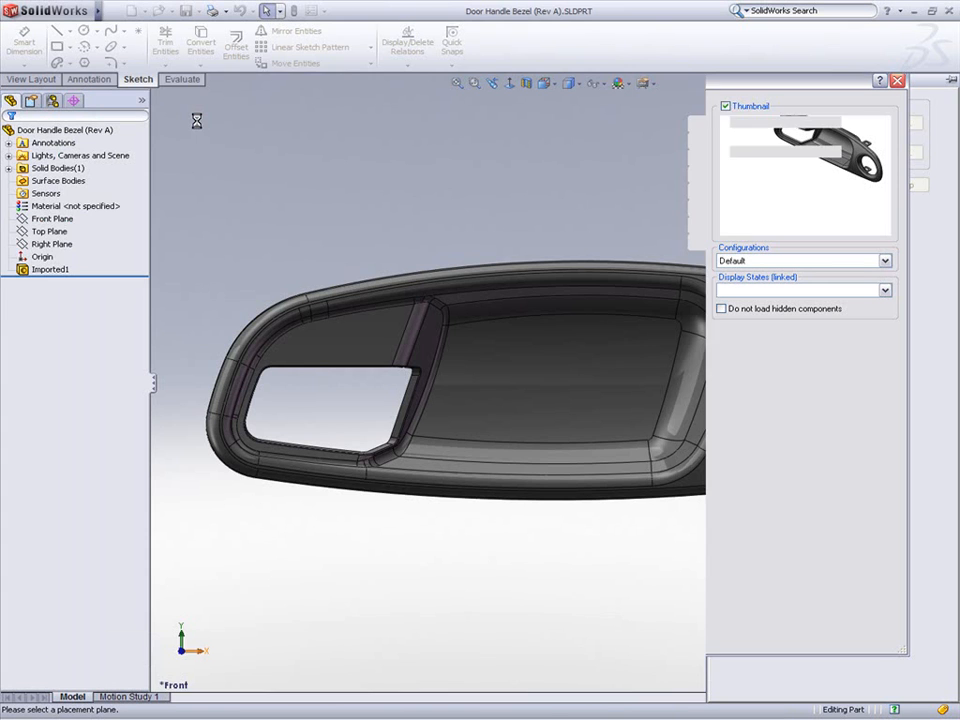
left_click(885, 151)
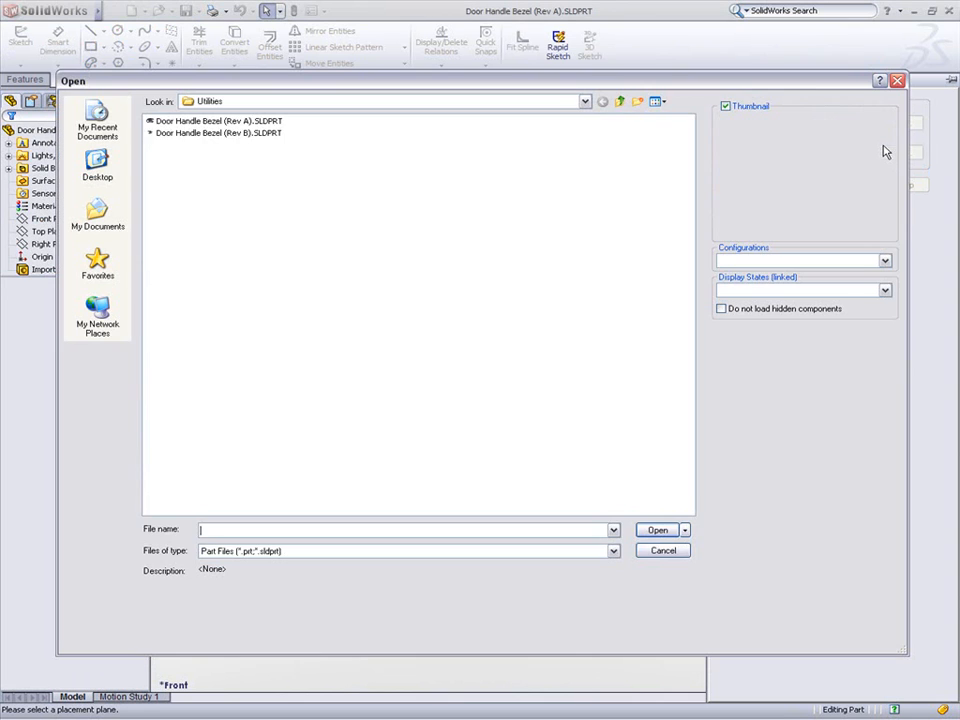
double_click(266, 134)
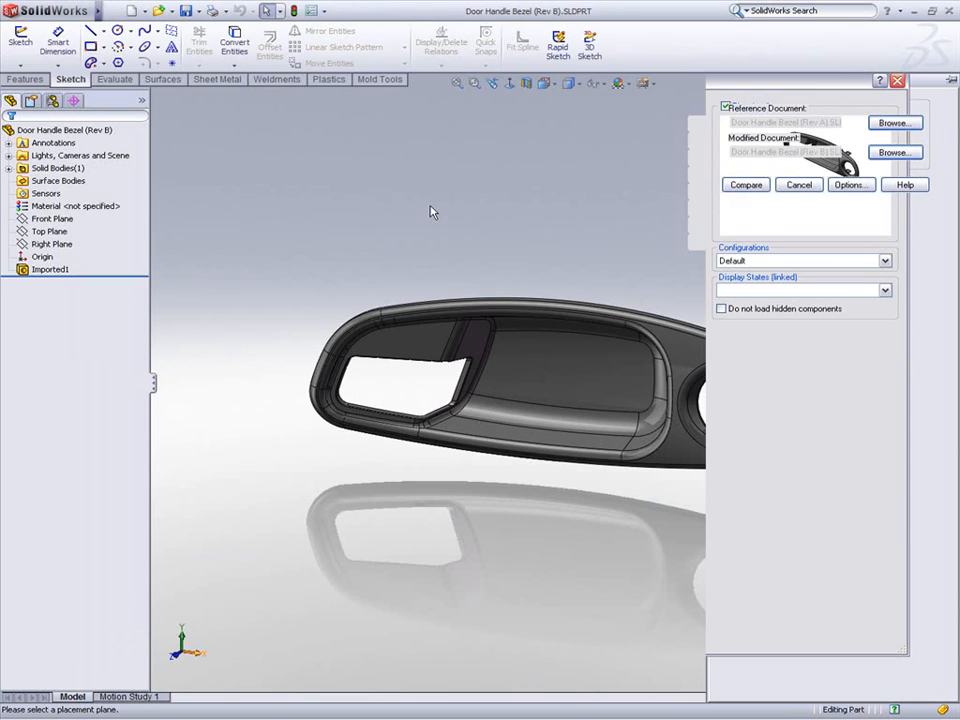
Step: Review the comparison options and run the geometry comparison
left_click(848, 185)
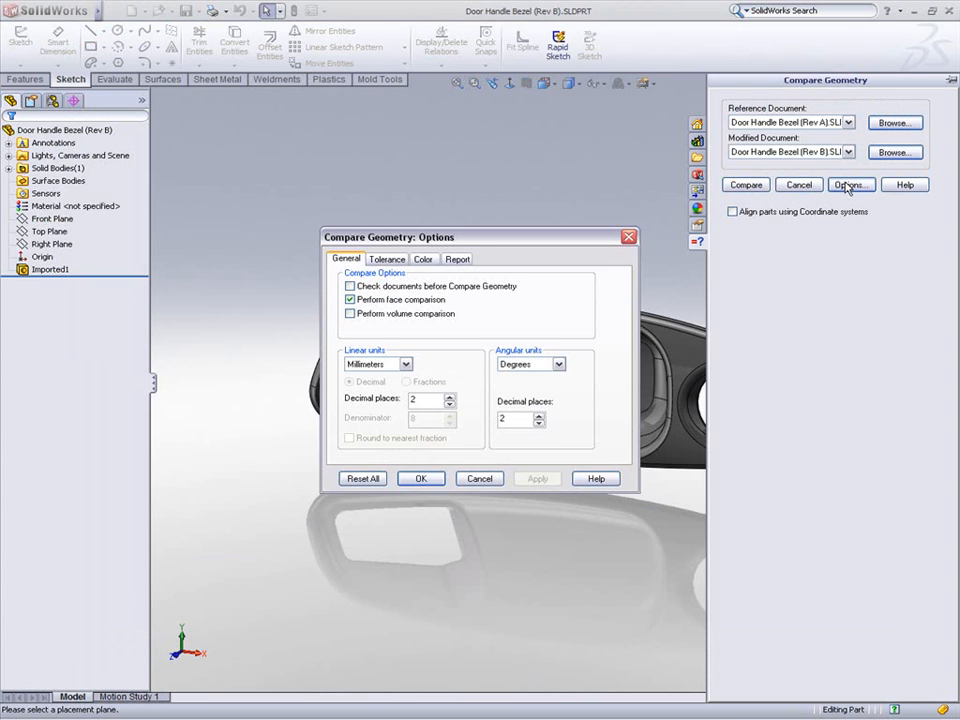
left_click(422, 481)
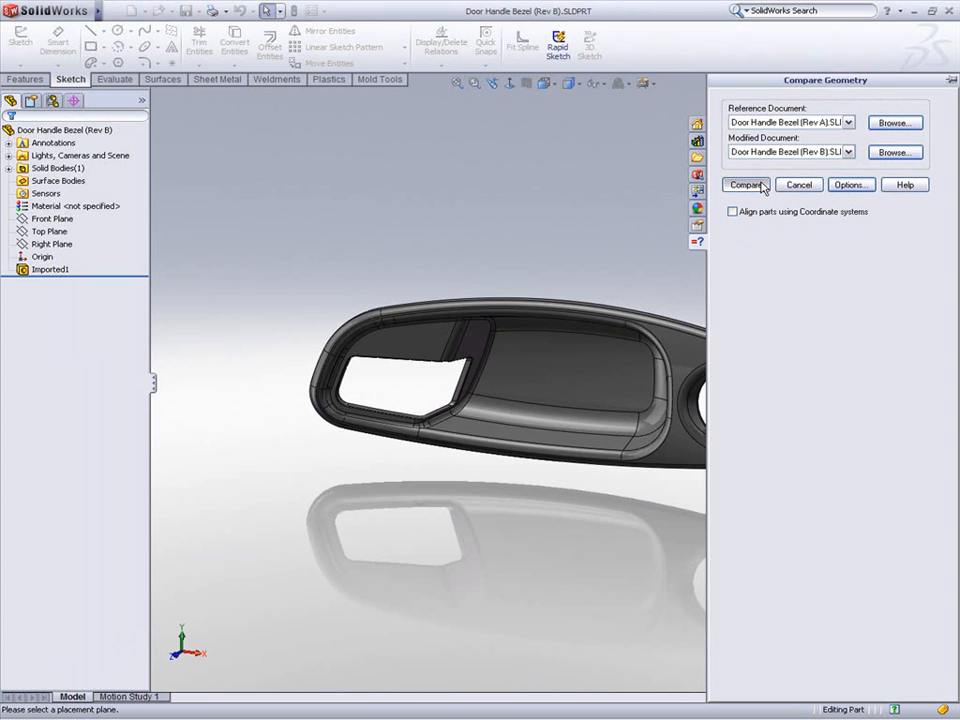
left_click(746, 185)
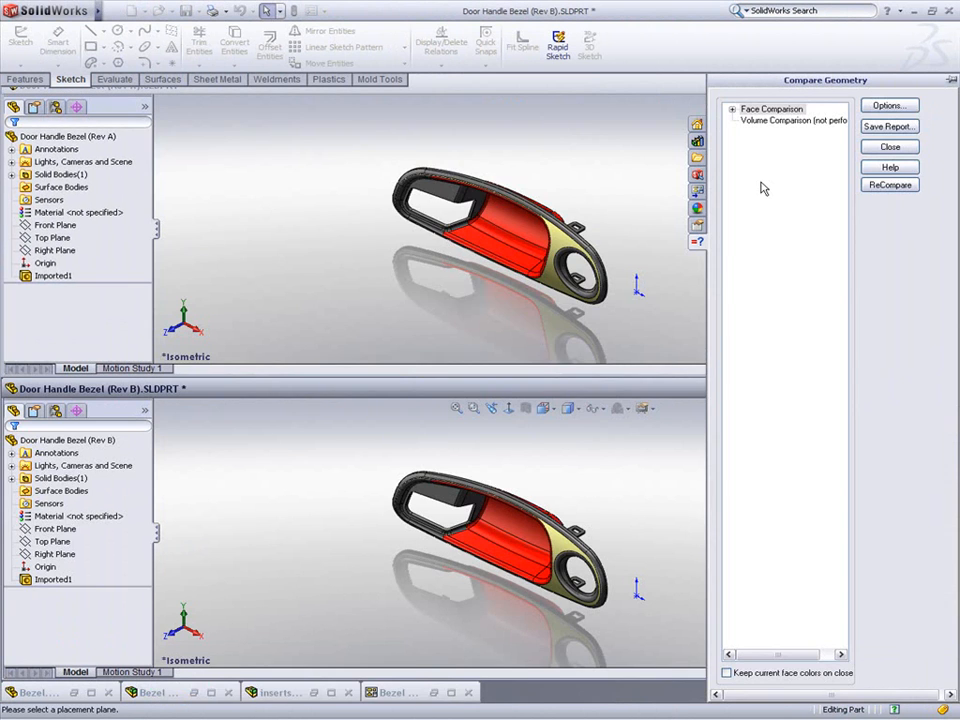
Step: Expand the face comparison results and inspect the unique faces and modified face pairs on both models
left_click(731, 109)
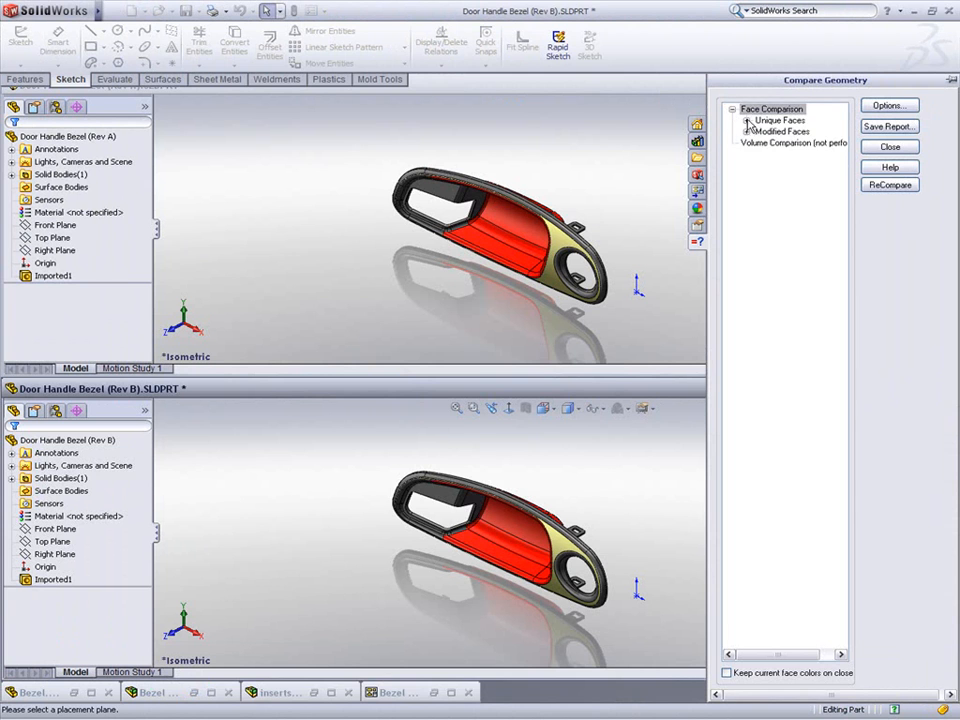
left_click(746, 120)
left_click(746, 153)
left_click(761, 165)
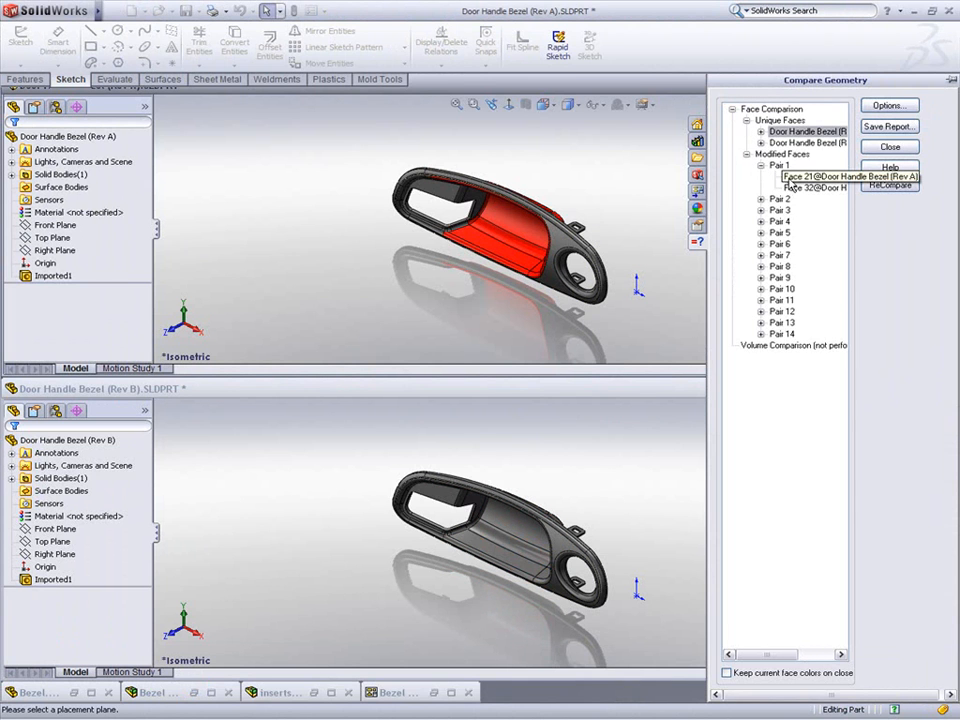
left_click(790, 182)
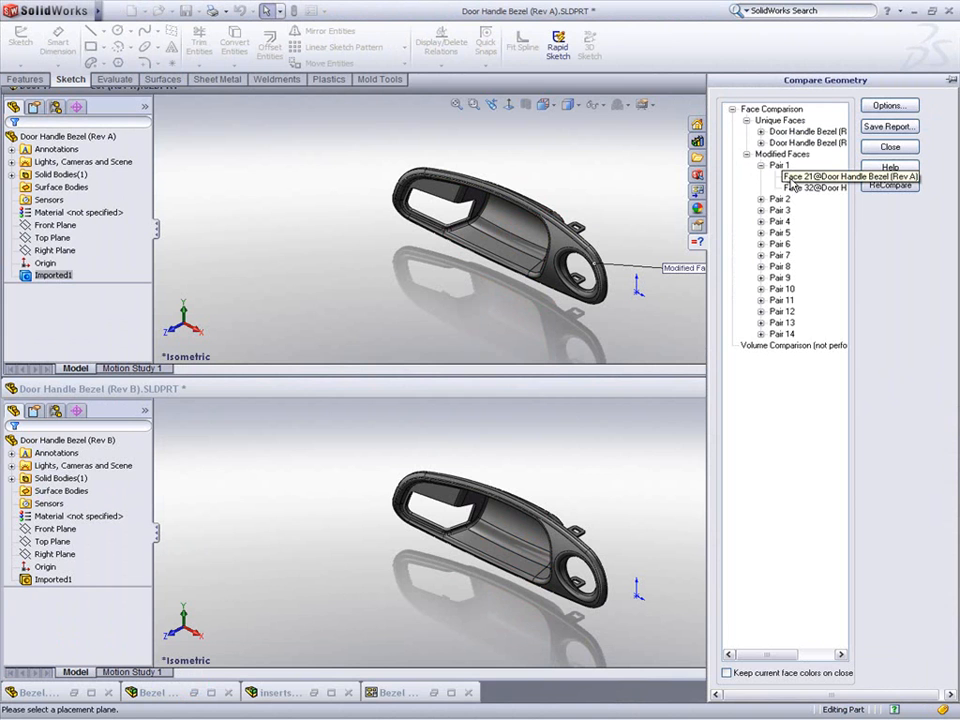
left_click(792, 187)
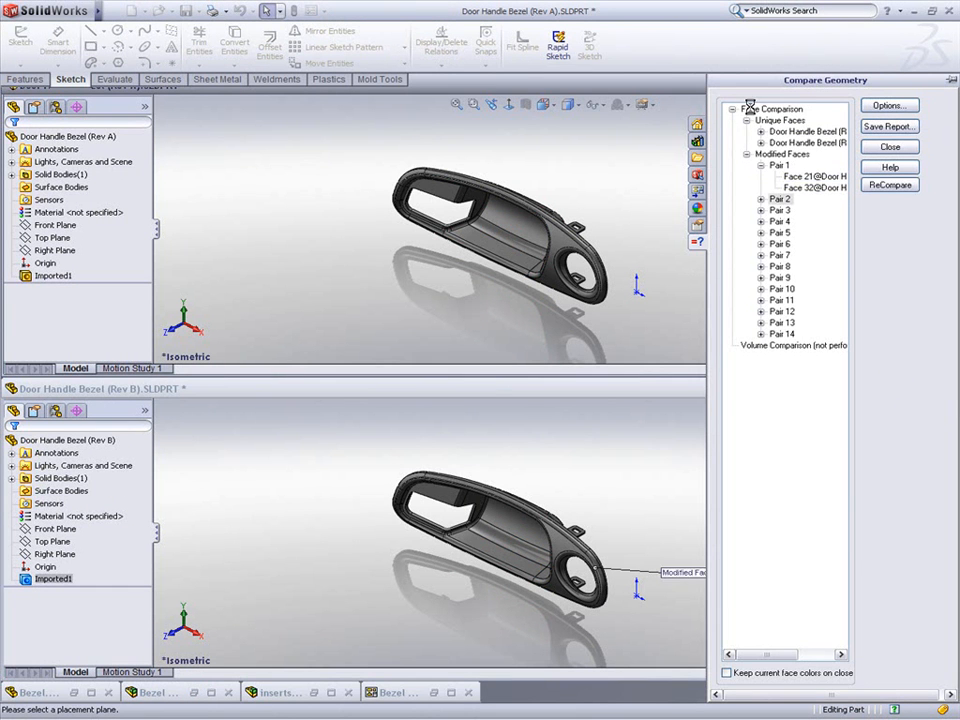
left_click(752, 111)
middle_click_drag(553, 210, 605, 177)
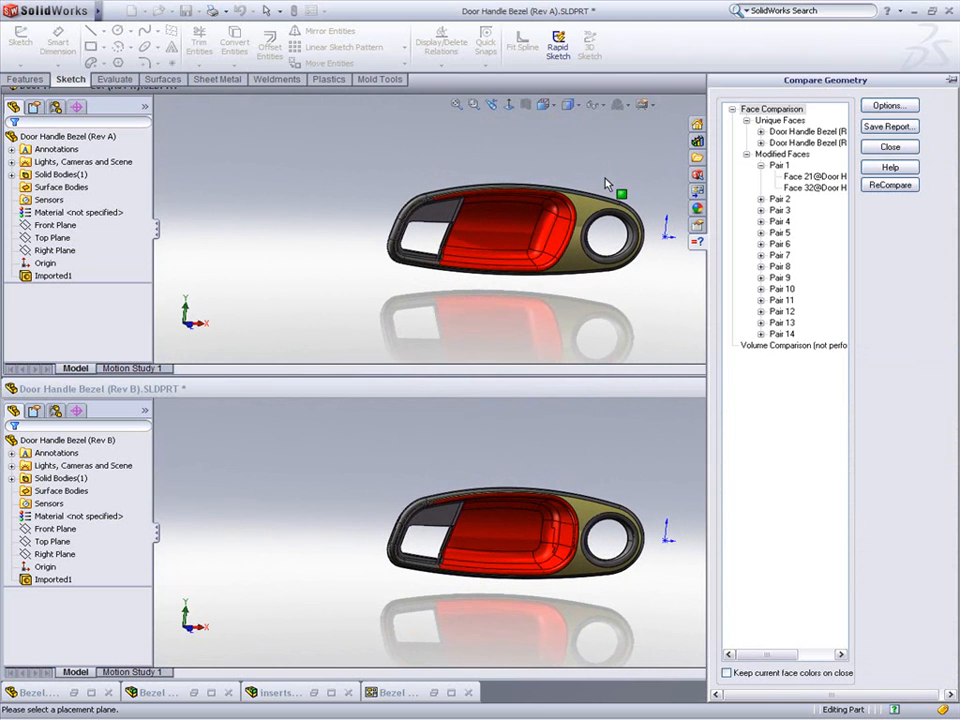
scroll(545, 543, "down", 5)
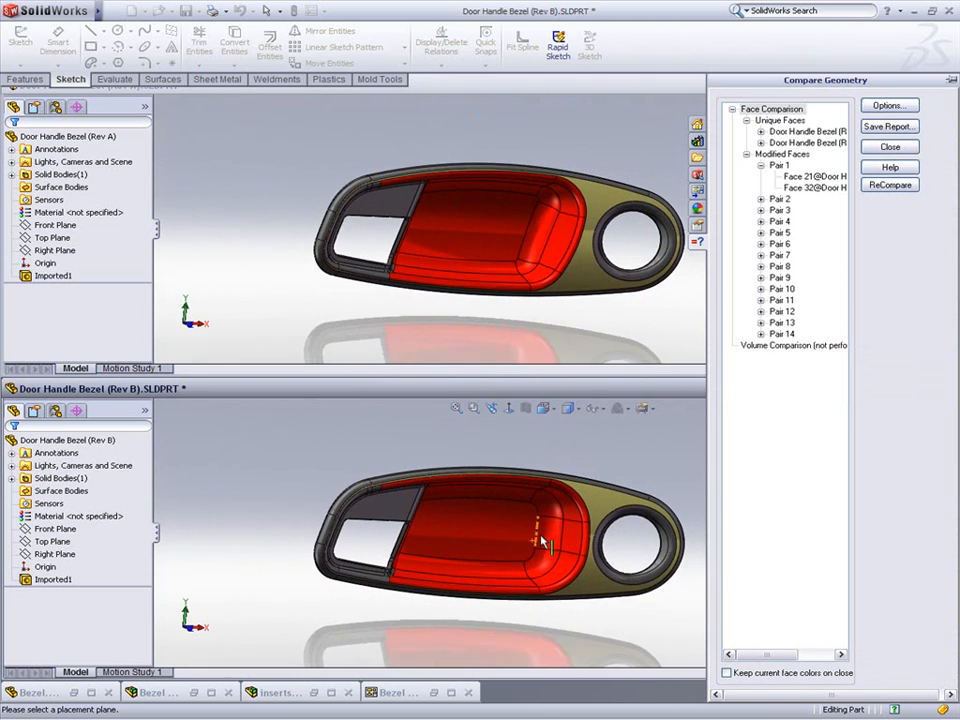
Step: Zoom and rotate both bezel models to examine the highlighted face differences around the pocket and the boss
scroll(545, 543, "down", 3)
scroll(545, 543, "down", 4)
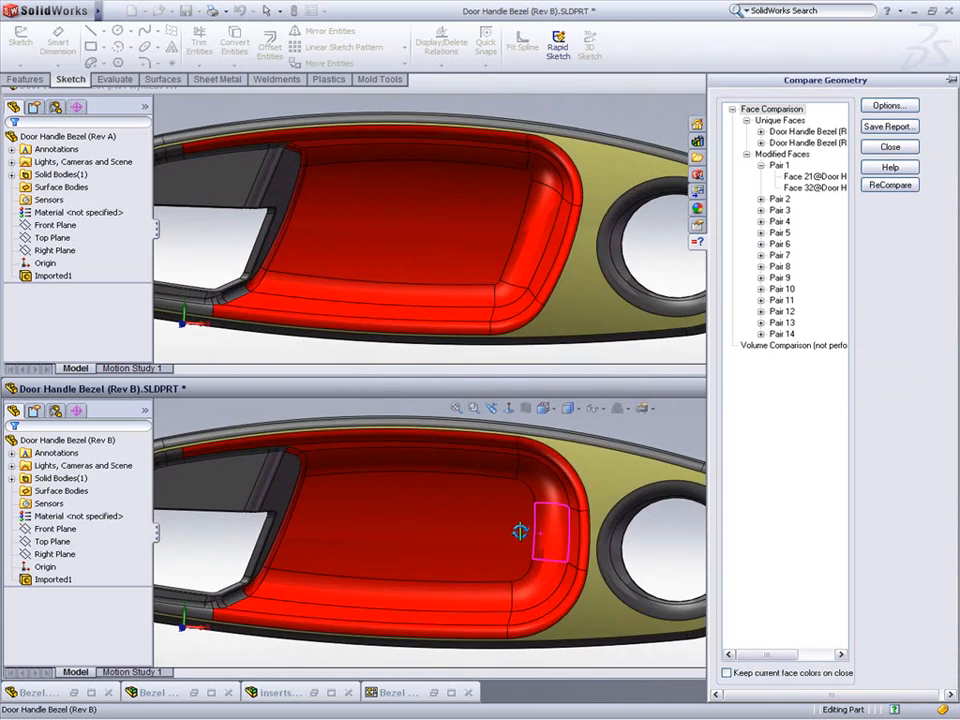
middle_click_drag(520, 532, 450, 448)
scroll(519, 538, "up", 5)
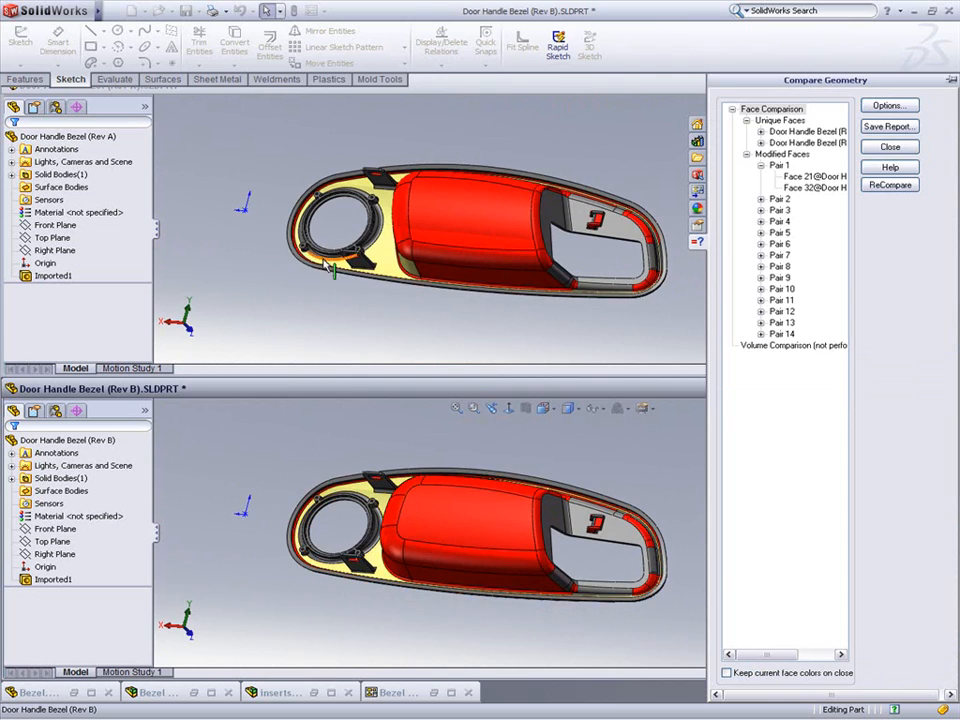
scroll(326, 262, "down", 3)
left_click(237, 262)
scroll(238, 262, "up", 2)
scroll(232, 271, "down", 6)
scroll(386, 271, "down", 6)
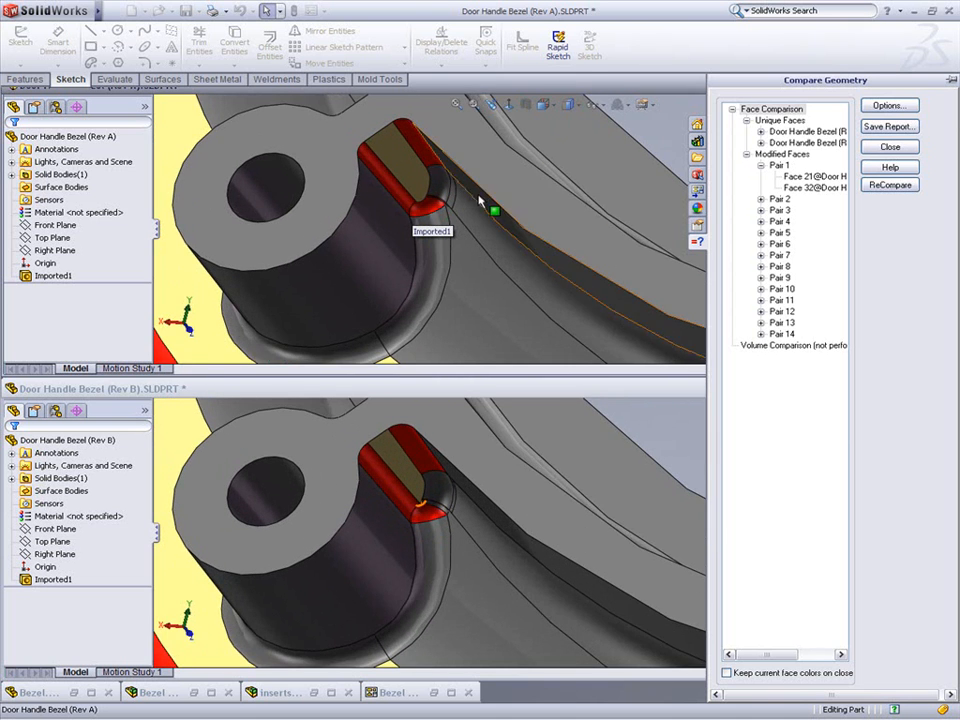
scroll(478, 204, "down", 2)
middle_click_drag(454, 205, 455, 183)
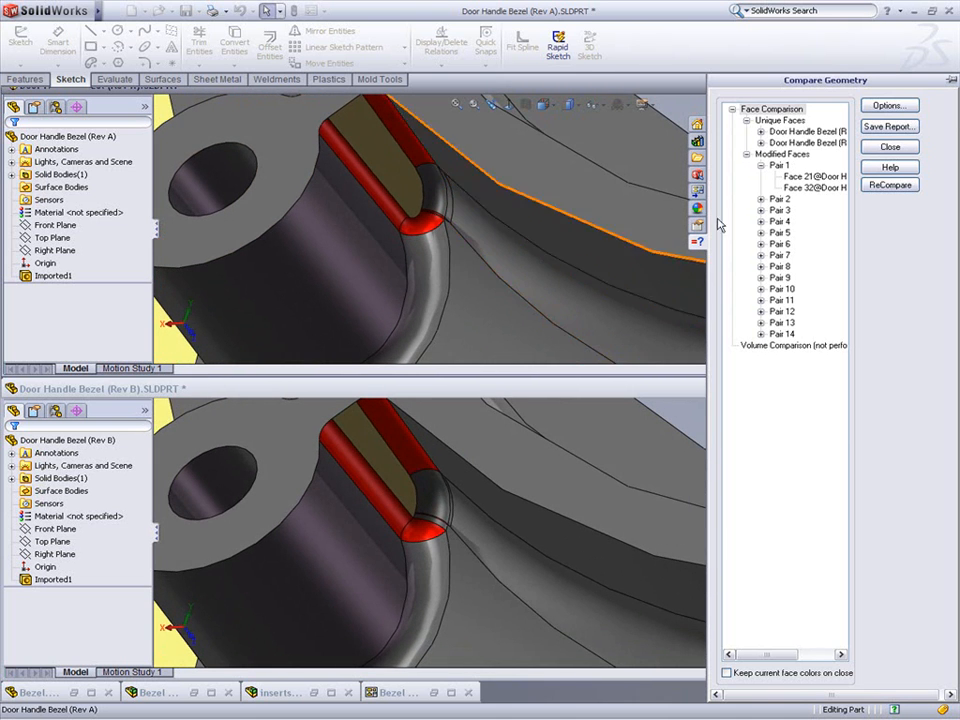
Step: Close the Compare Geometry dialog and both the Rev A and Rev B part windows
left_click(890, 150)
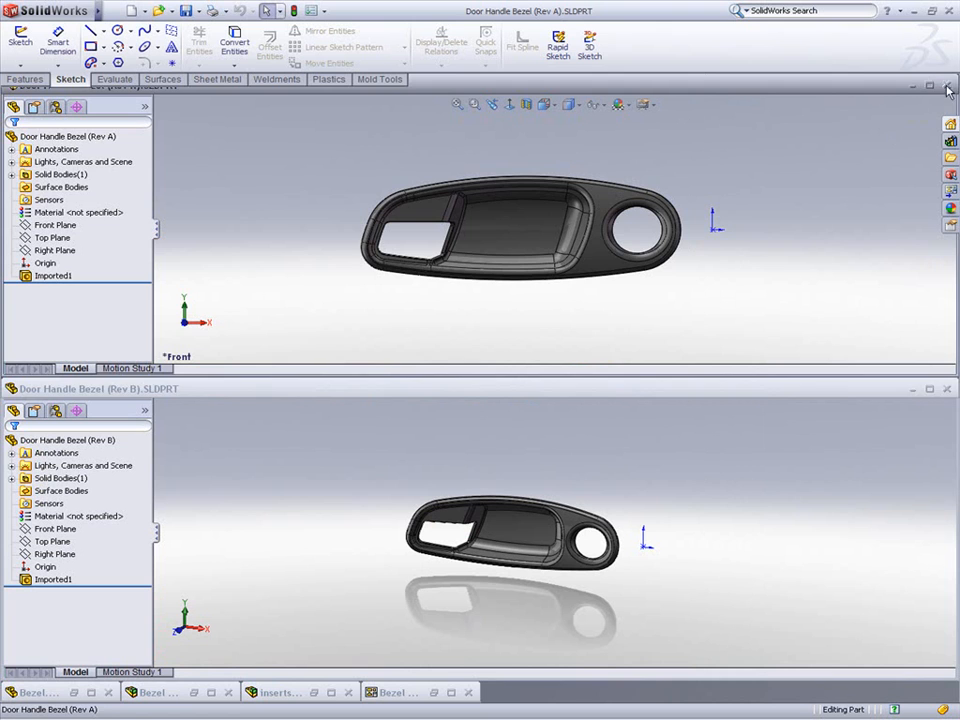
left_click(946, 85)
left_click(946, 389)
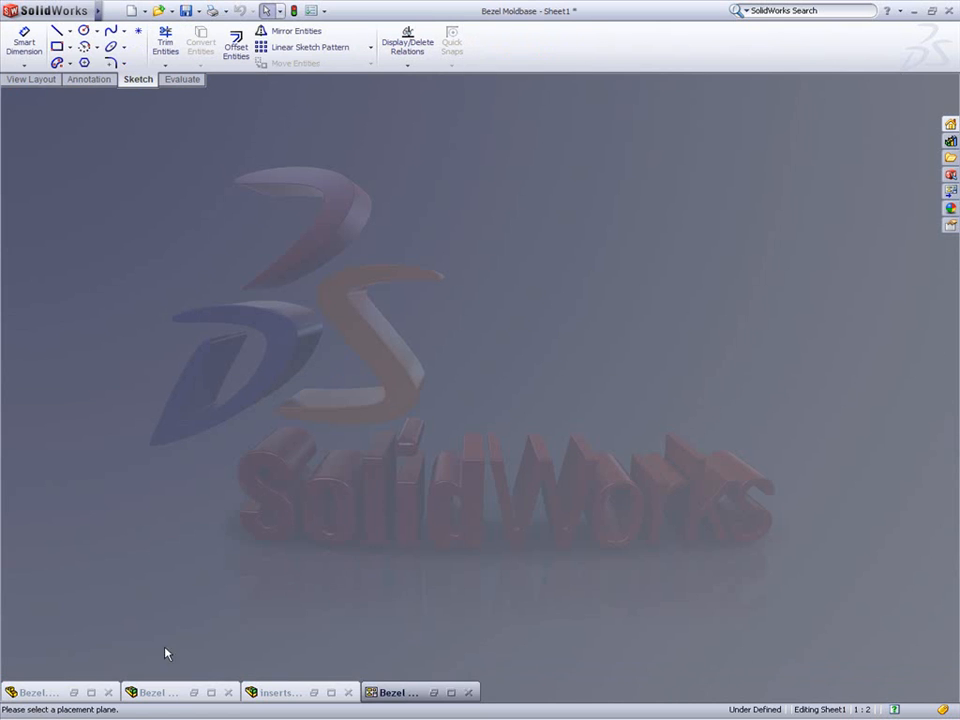
Step: Switch to the maximized Bezel mold part and roll the feature tree back to just after Parting Line1
left_click(52, 692)
left_click(30, 595)
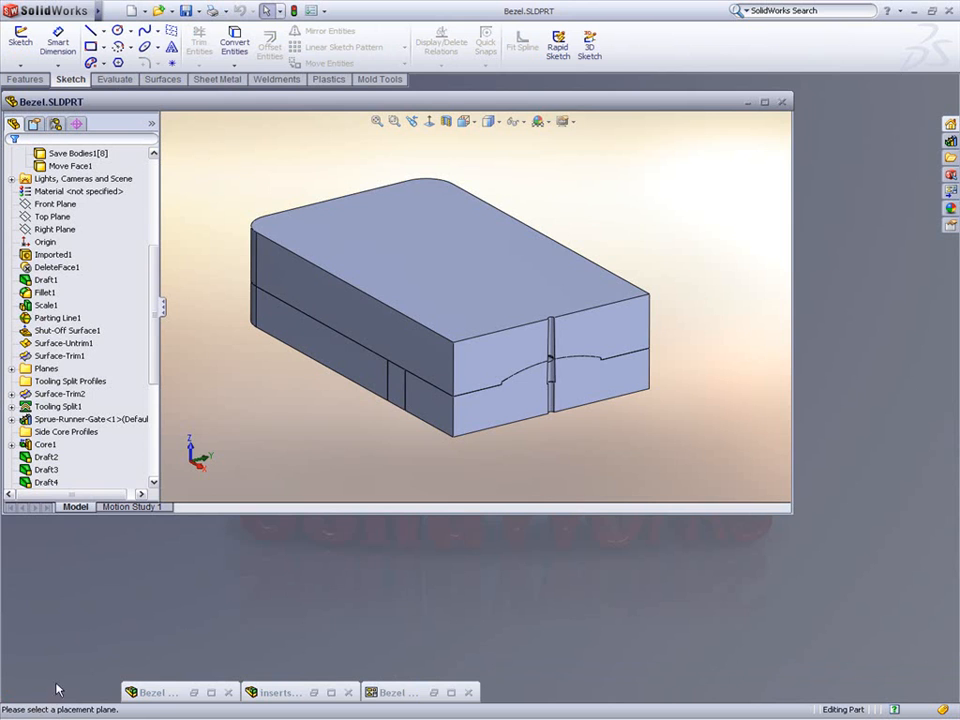
double_click(316, 105)
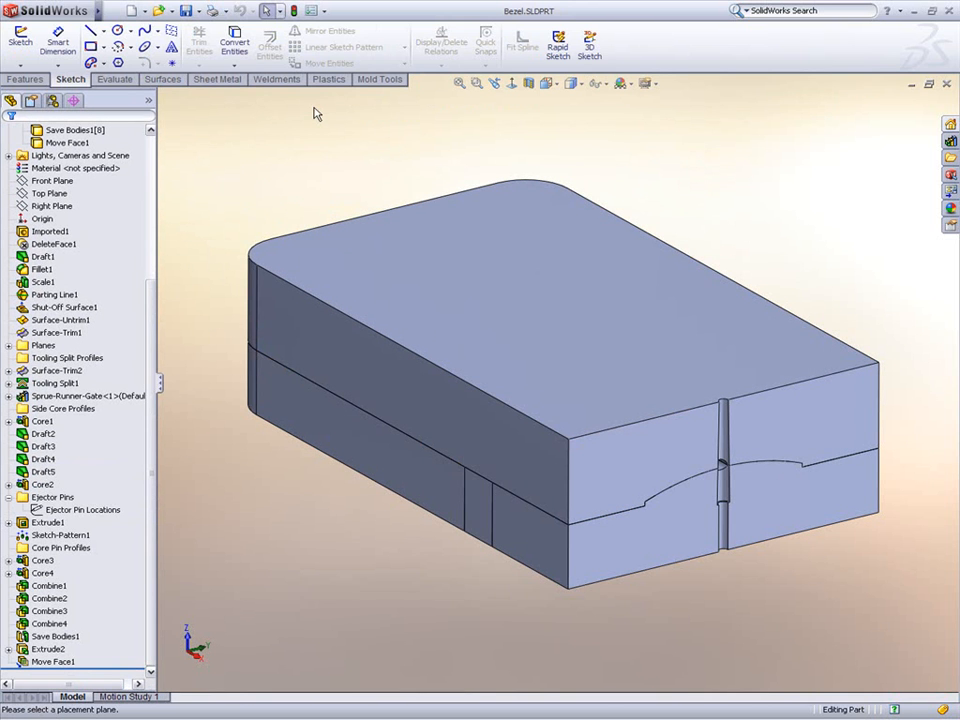
right_click(65, 307)
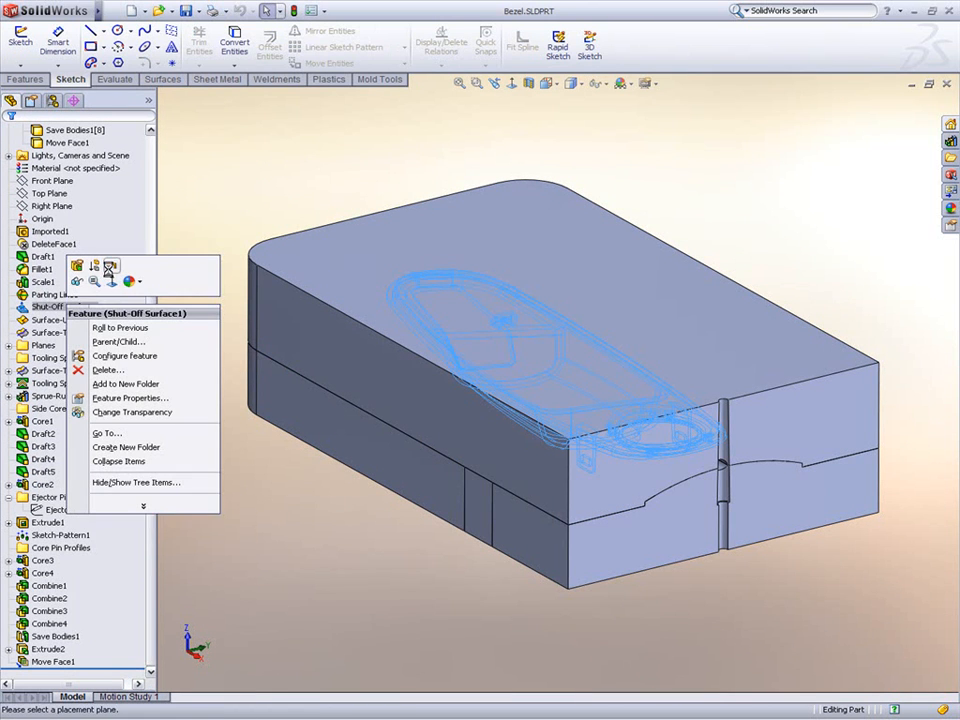
left_click(110, 266)
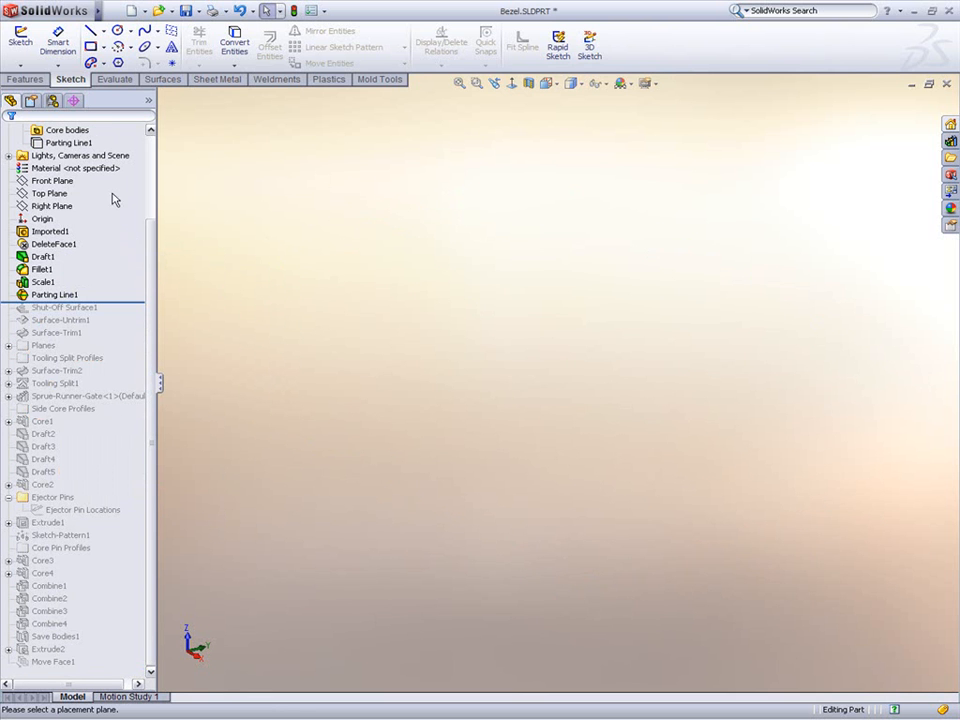
Step: Show the bezel body and rotate the view to face its top
left_click(68, 142)
left_click(94, 121)
mouse_move(420, 193)
middle_mouse_down()
mouse_move(480, 300)
mouse_move(518, 398)
mouse_move(502, 387)
middle_mouse_up()
scroll(540, 391, "down", 2)
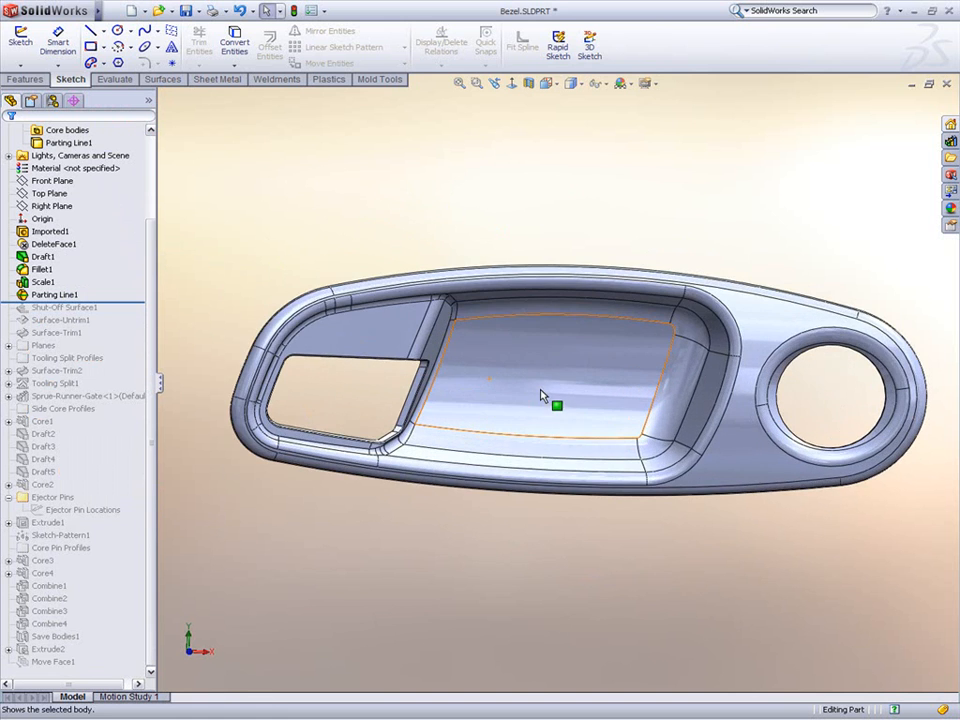
Step: Edit the Imported1 feature and replace its geometry with Door Handle Bezel (Rev B).igs from the IGES folder
left_click(66, 233)
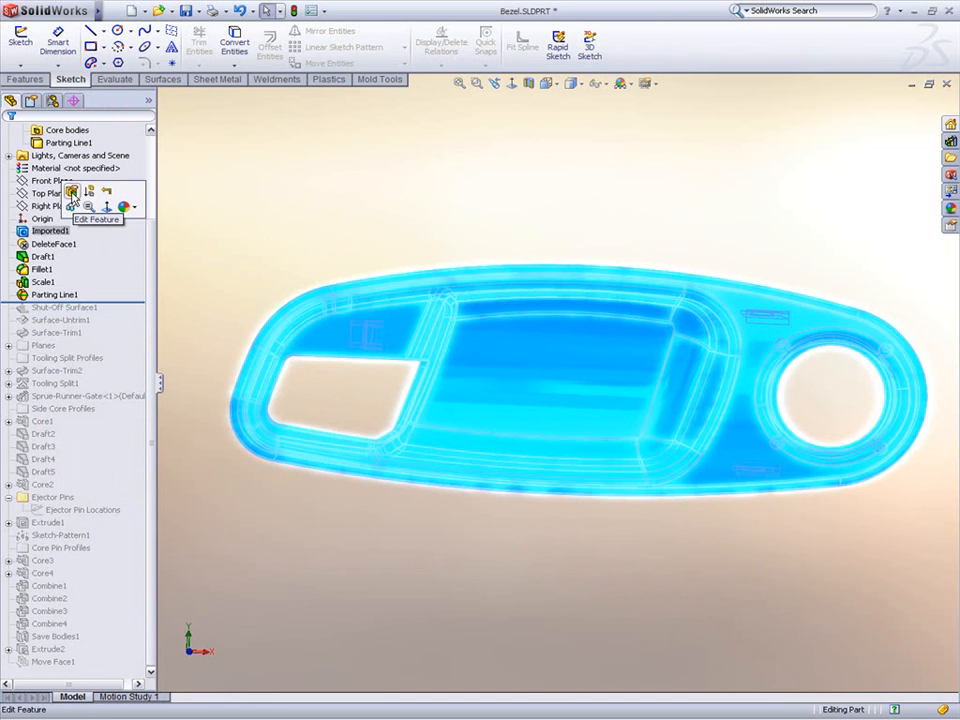
left_click(69, 190)
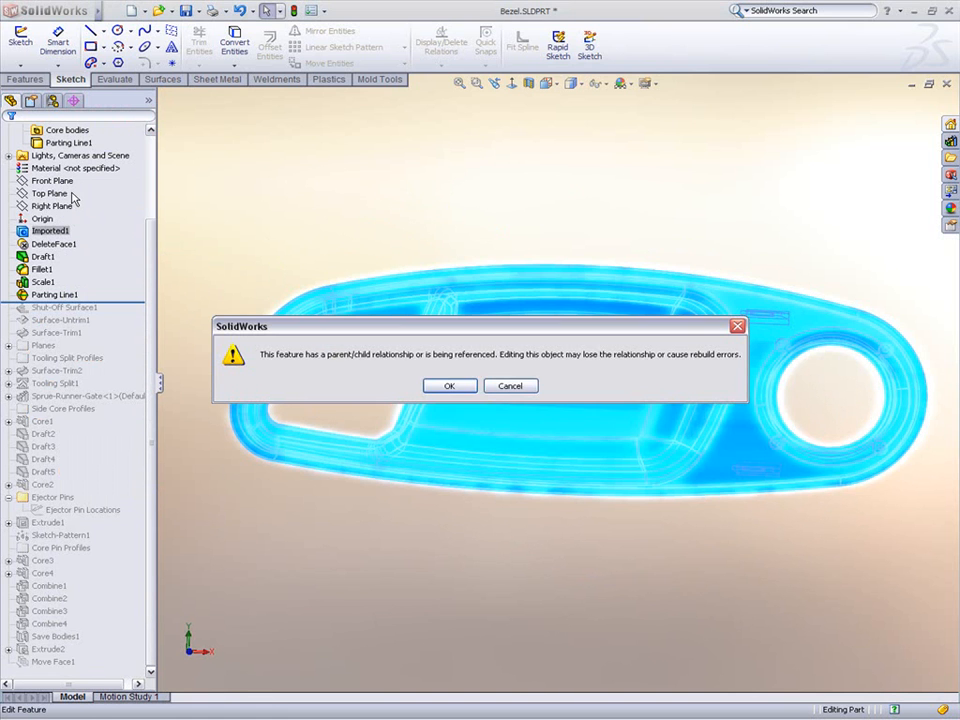
left_click(452, 386)
left_click(576, 236)
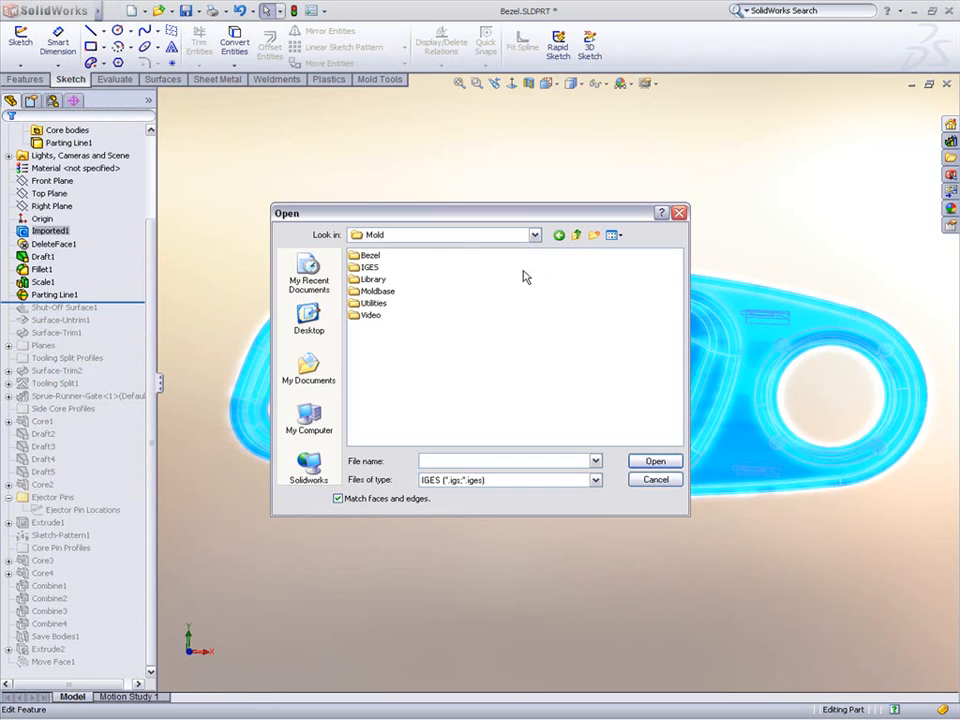
double_click(369, 267)
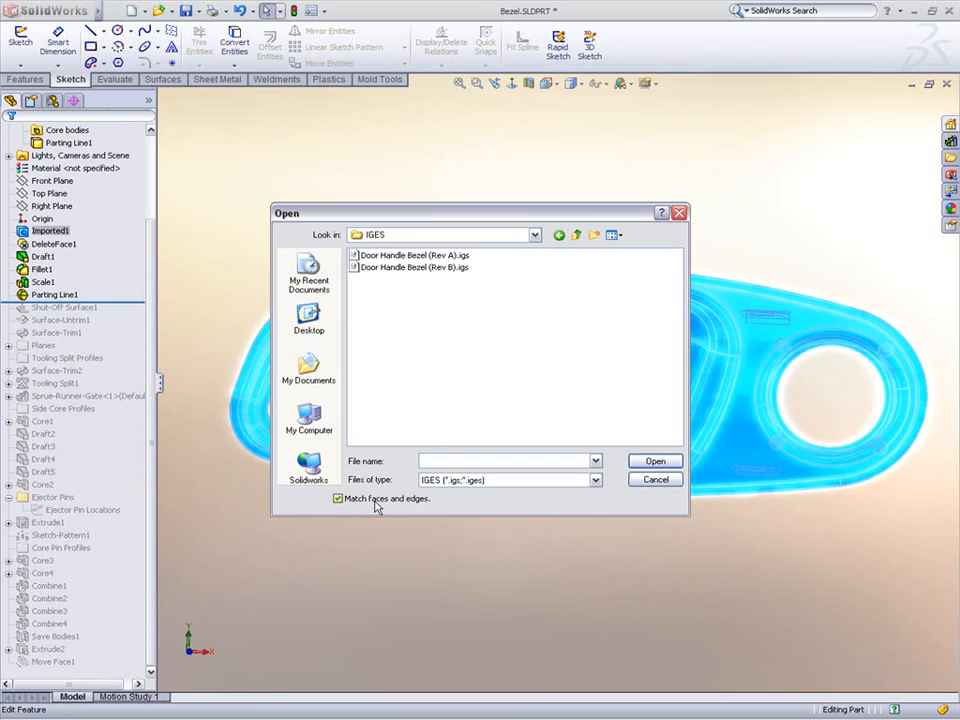
double_click(457, 268)
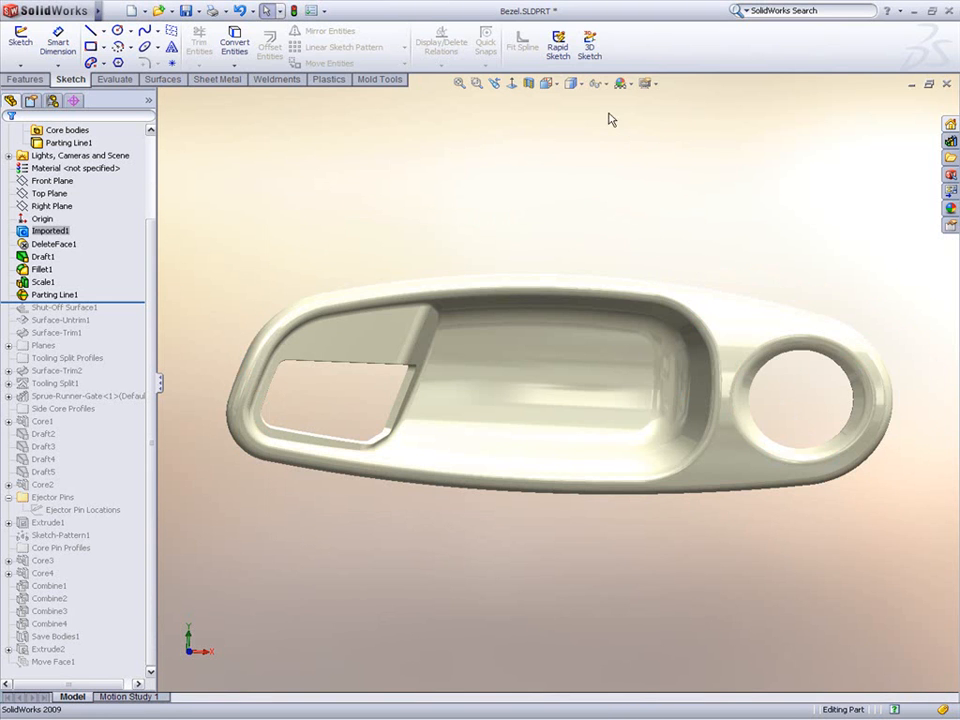
Step: Set the display to shaded with edges and roll the feature tree forward to the end
left_click(574, 84)
left_click(577, 106)
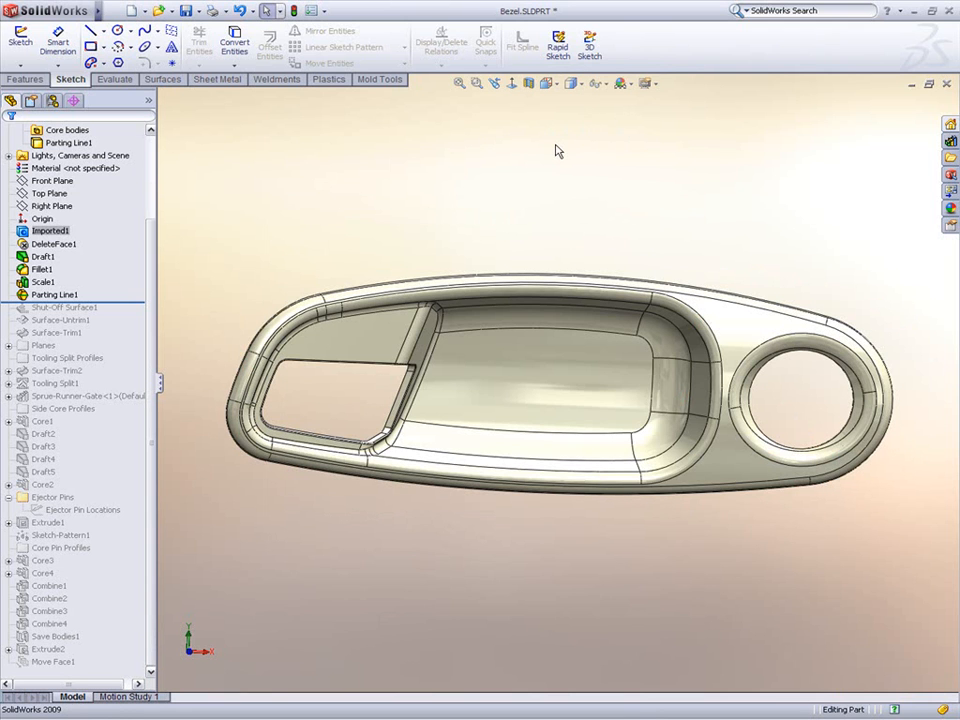
right_click(130, 299)
left_click(160, 338)
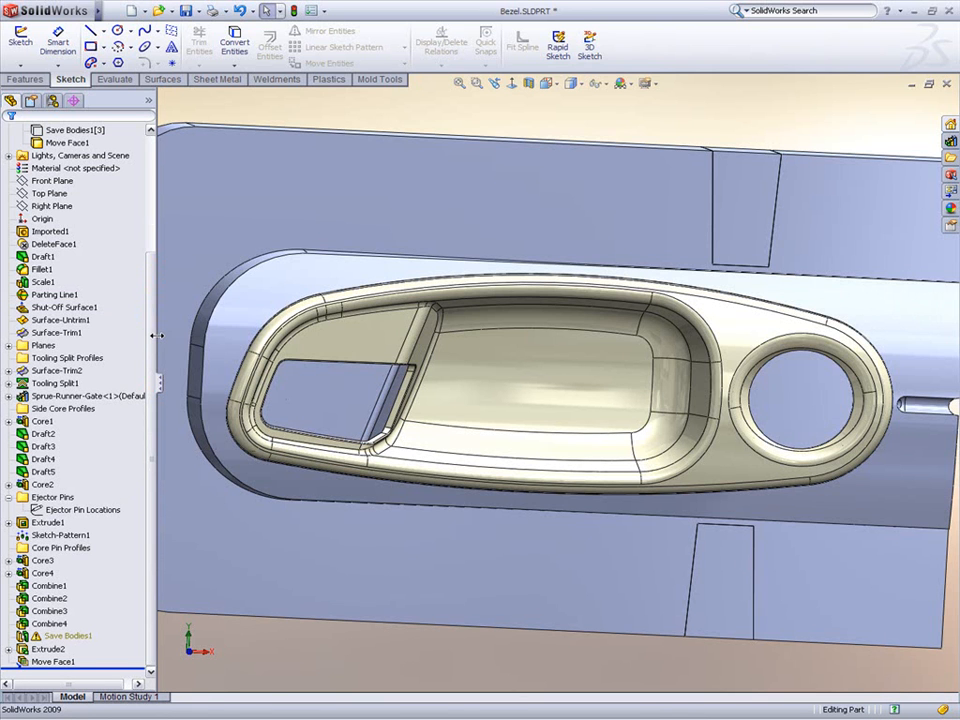
Step: Inspect the updated pocket face on the rebuilt core, then zoom out to view the whole mold half
right_click(542, 386)
left_click(567, 356)
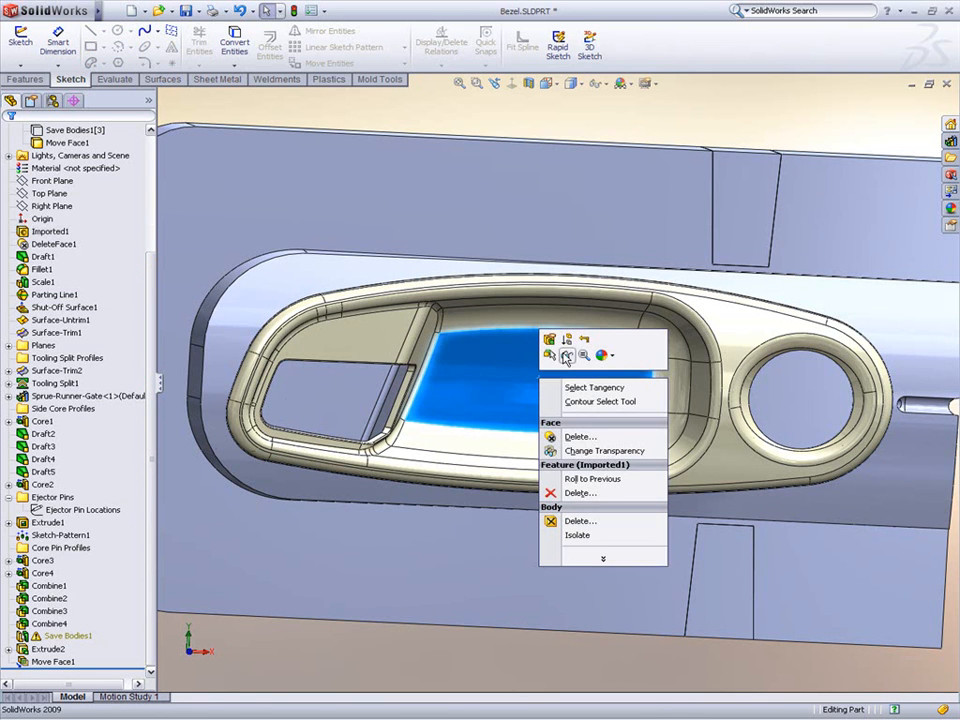
middle_click_drag(492, 525, 453, 380)
scroll(453, 380, "up", 2)
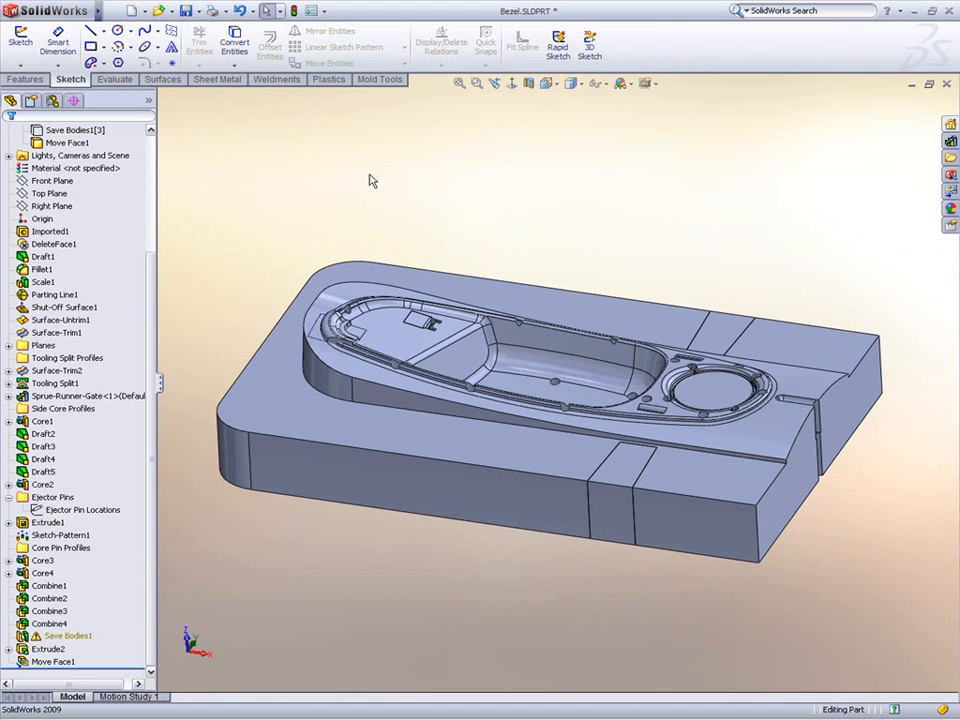
Step: Switch to the Bezel Moldbase drawing
key("ctrl+Tab")
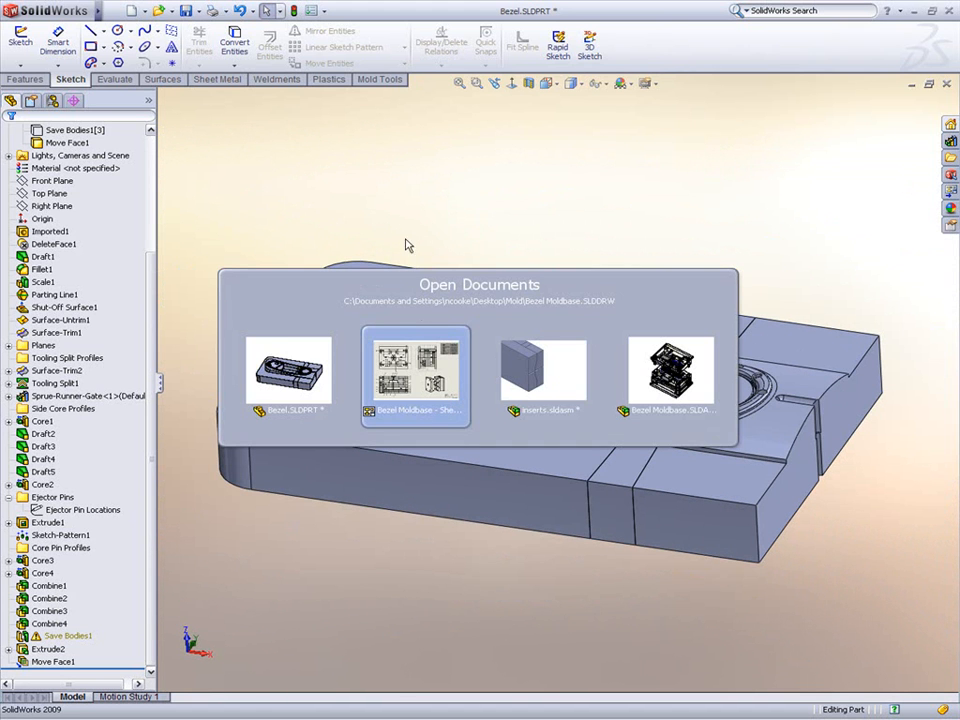
left_click(417, 350)
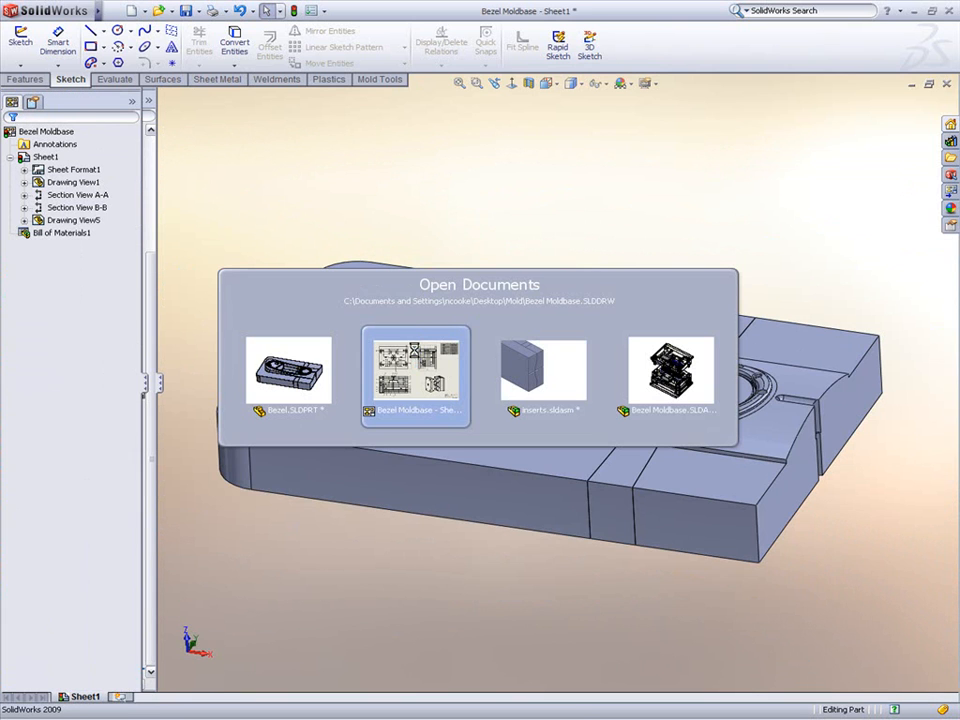